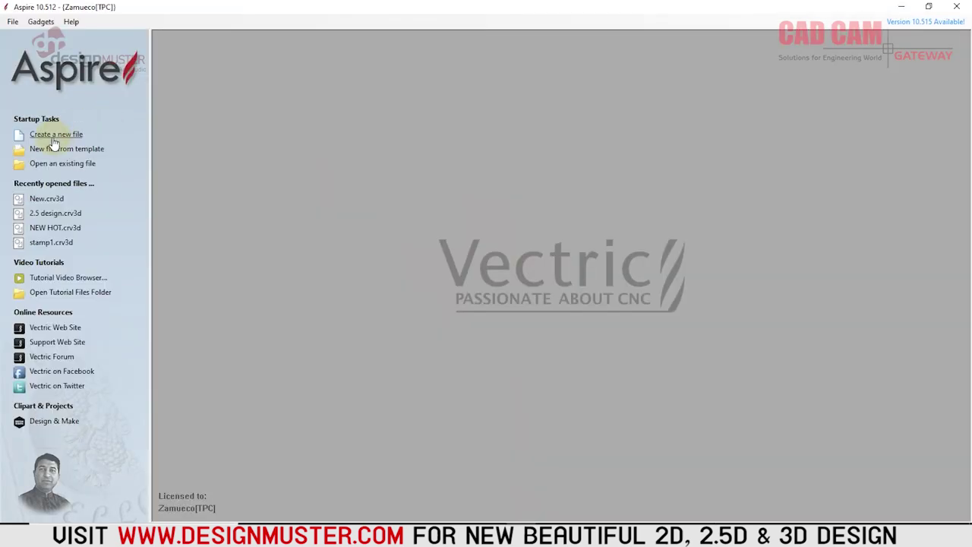
# Create a new 100 × 100 mm job, 15 mm thick, at Very High modeling resolution
pyautogui.click(56, 134)
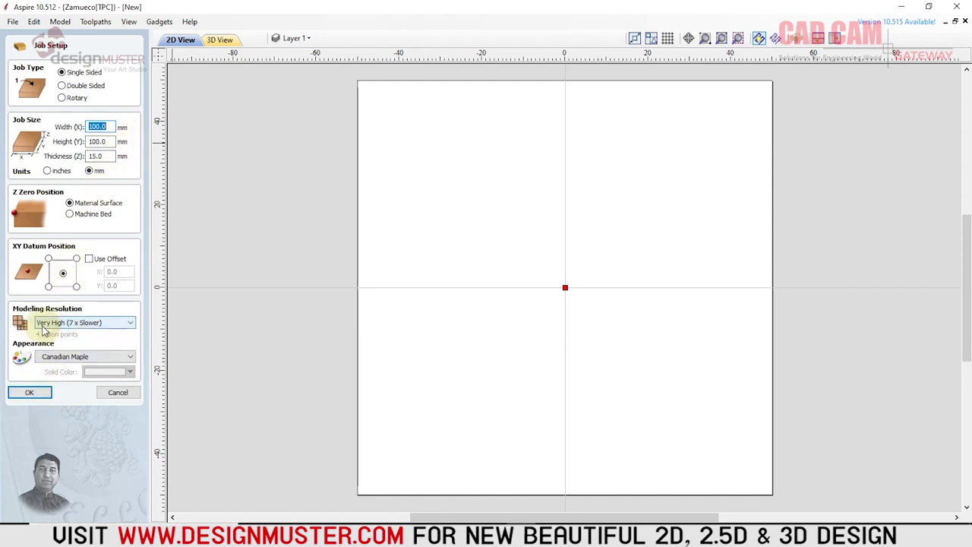
pyautogui.click(44, 392)
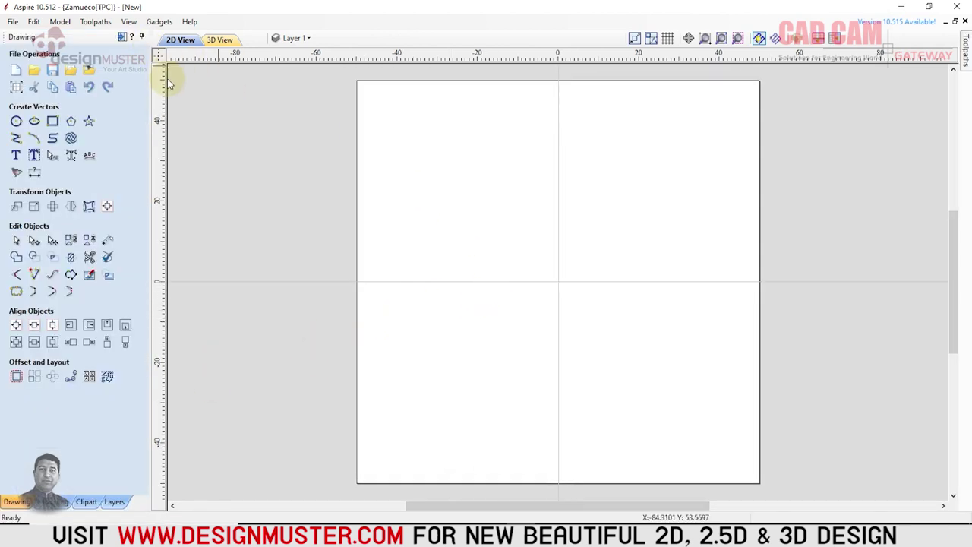
# Import the Leaf2.jpg bitmap into the job
pyautogui.click(13, 22)
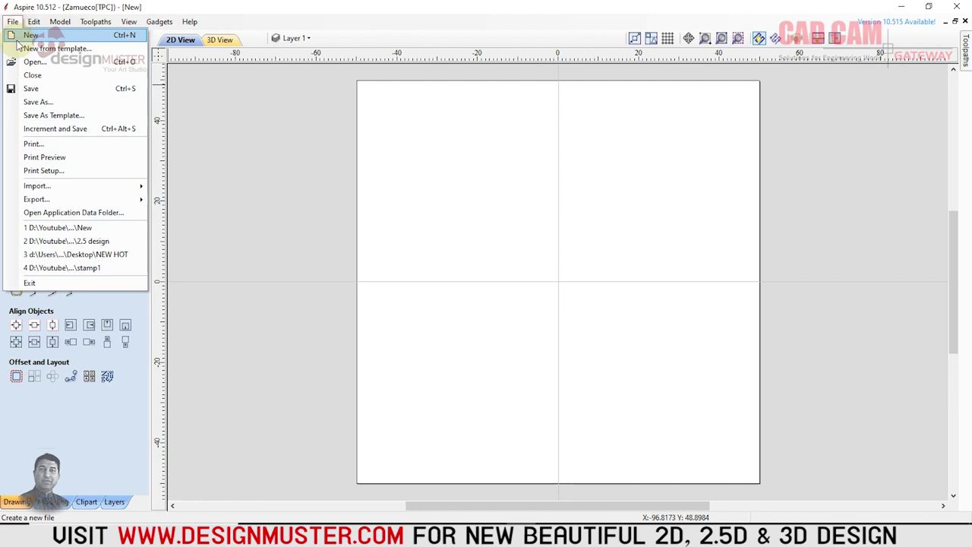
pyautogui.click(59, 144)
pyautogui.click(385, 91)
pyautogui.click(626, 501)
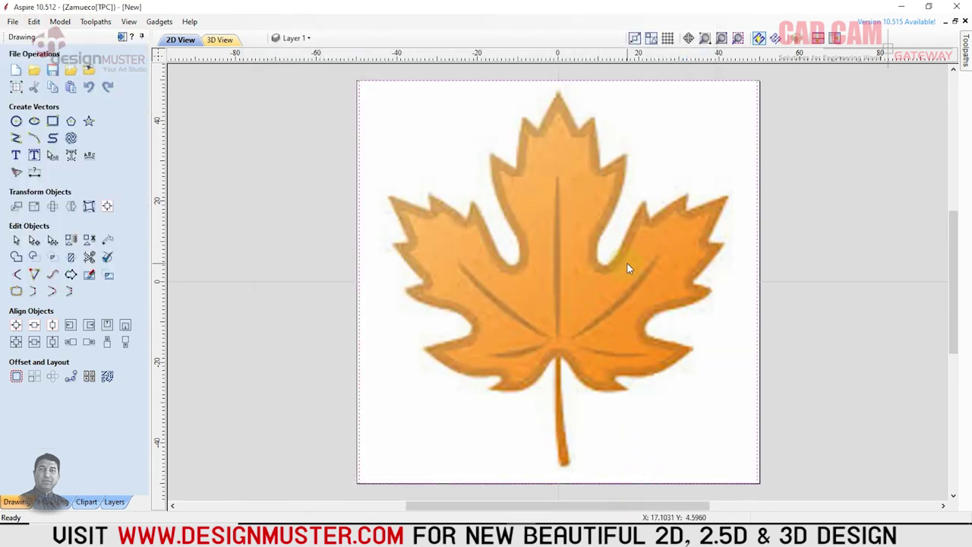
# Set the leaf image's fading to 0% in its Object Properties
pyautogui.click(527, 243)
pyautogui.click(337, 228)
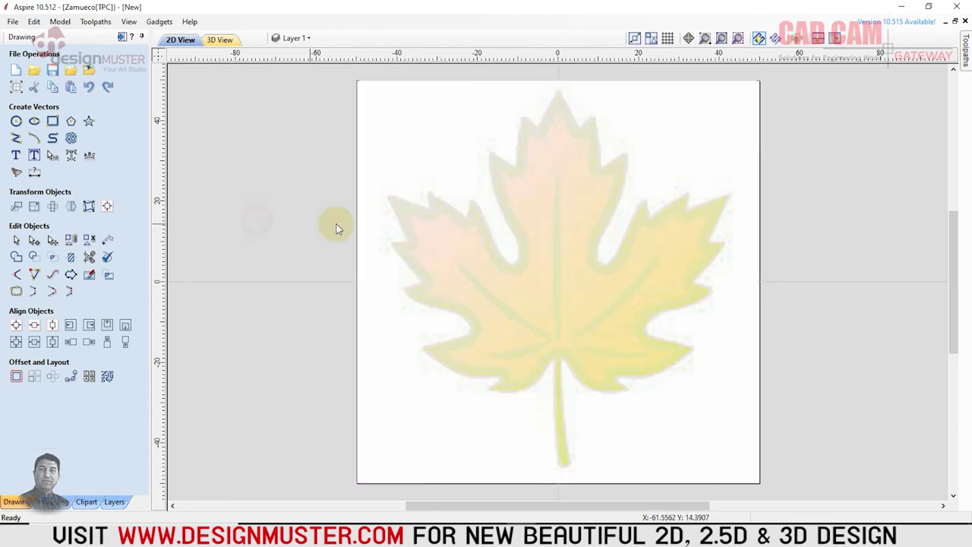
pyautogui.click(350, 221)
pyautogui.rightClick(450, 211)
pyautogui.moveTo(495, 514)
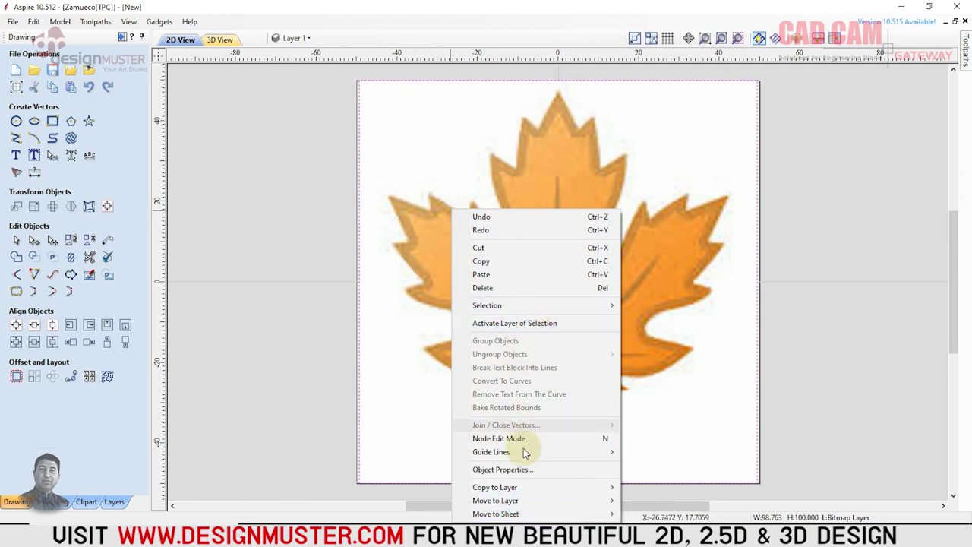
pyautogui.click(530, 470)
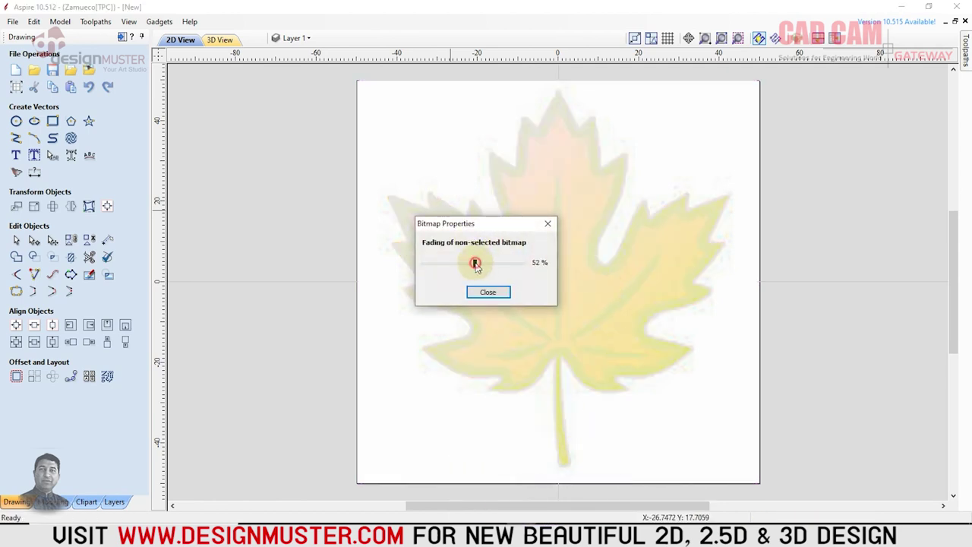
pyautogui.moveTo(475, 263)
pyautogui.mouseDown()
pyautogui.moveTo(494, 262)
pyautogui.moveTo(358, 282)
pyautogui.mouseUp()
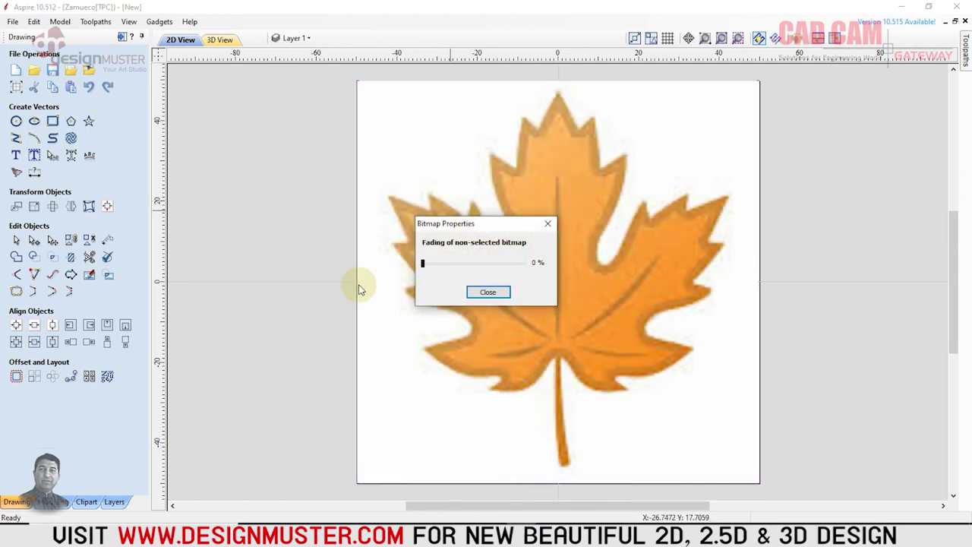
pyautogui.click(501, 292)
pyautogui.click(285, 198)
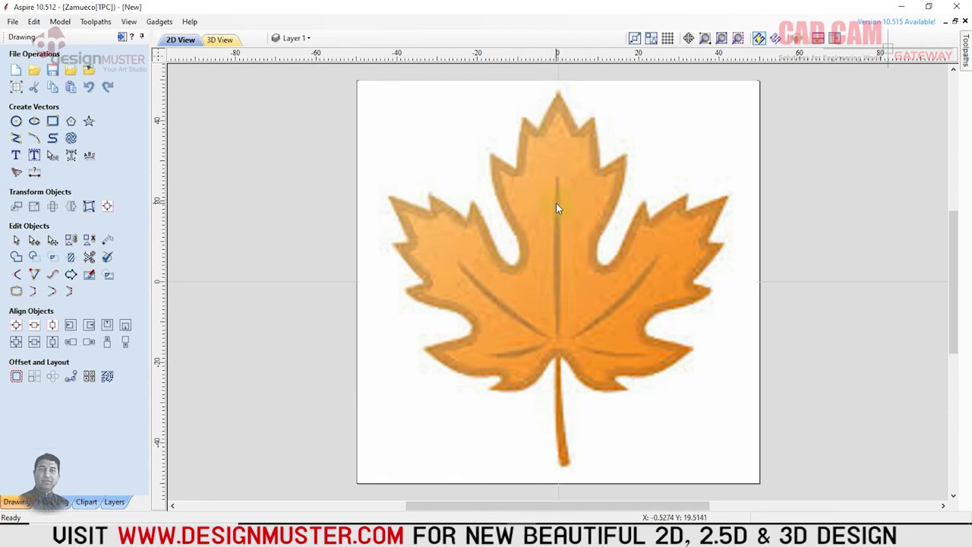
pyautogui.click(558, 97)
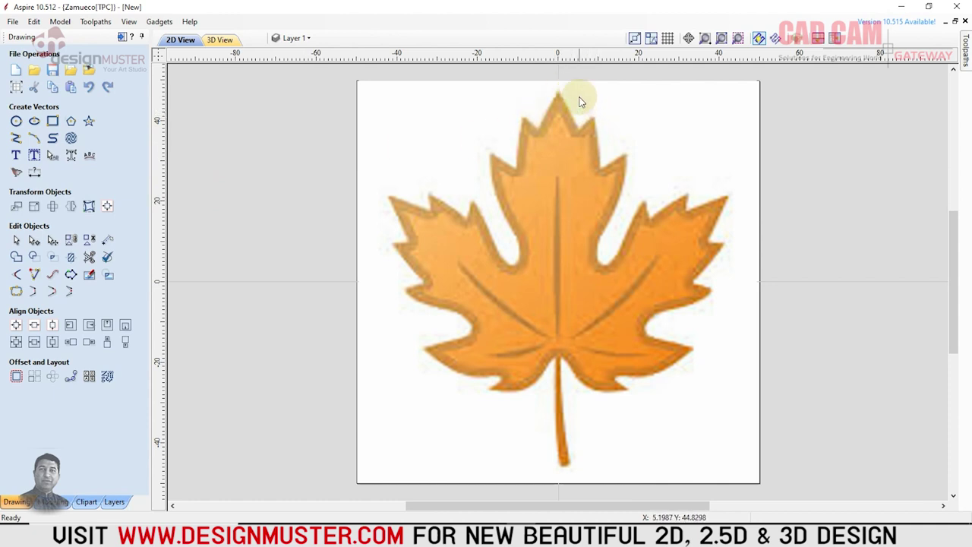
# Start a polyline at the leaf's top tip, adding points at the first notch and small tip
pyautogui.scroll(3, 582, 95)
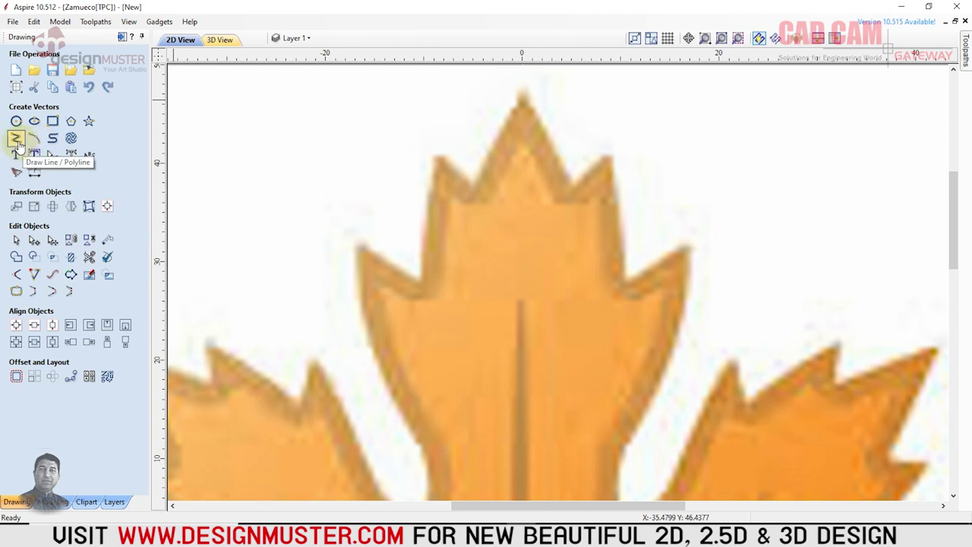
pyautogui.click(16, 141)
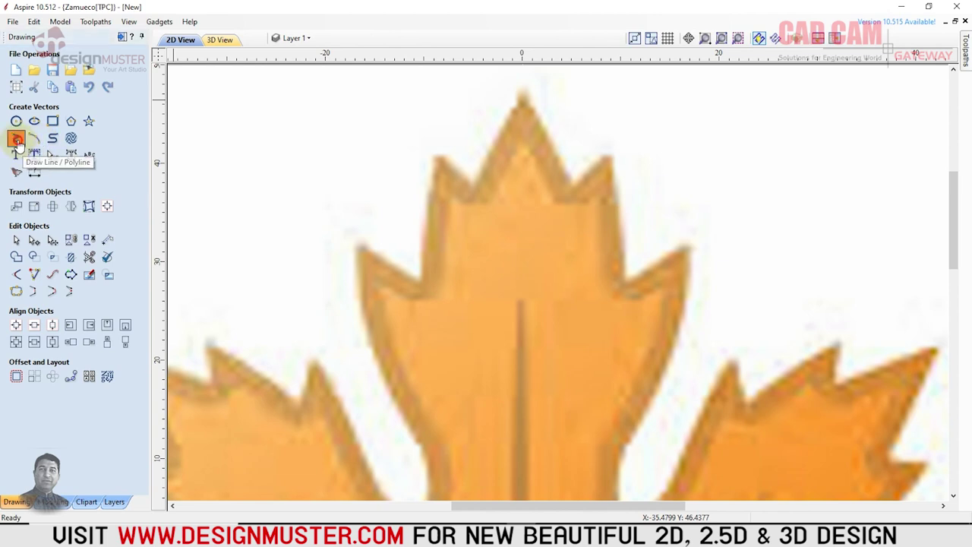
pyautogui.click(523, 80)
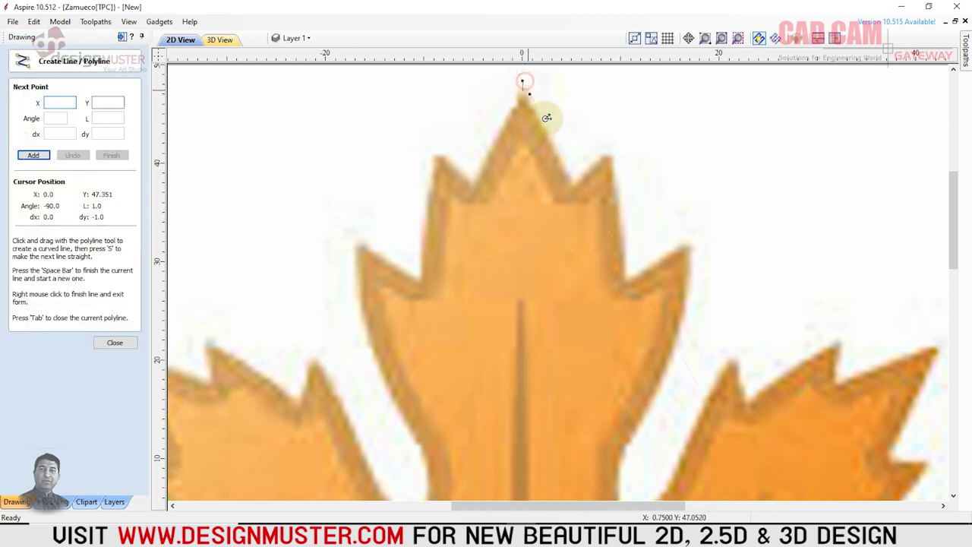
pyautogui.click(573, 180)
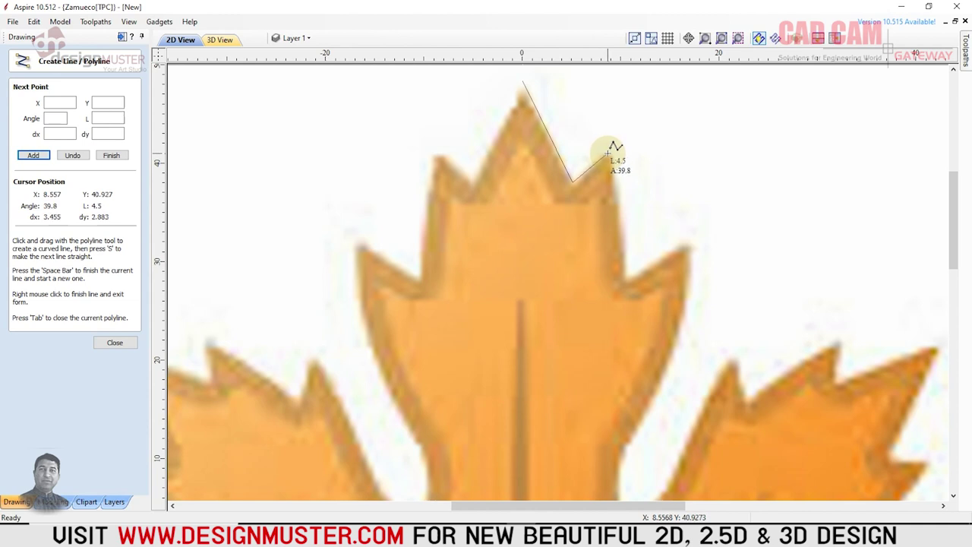
pyautogui.click(608, 154)
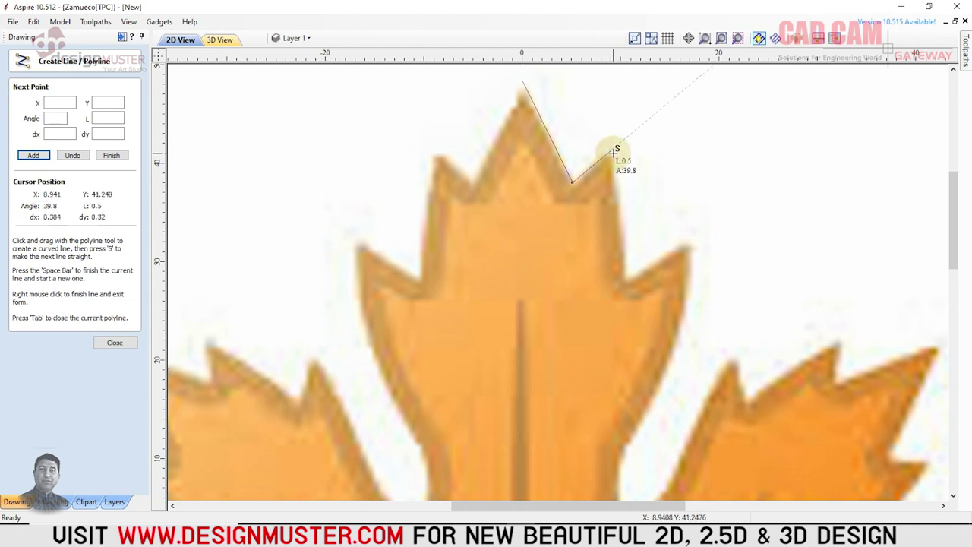
# Continue the polyline through the notch below the tip to the central lobe's side point
pyautogui.scroll(3, 615, 150)
pyautogui.click(610, 150)
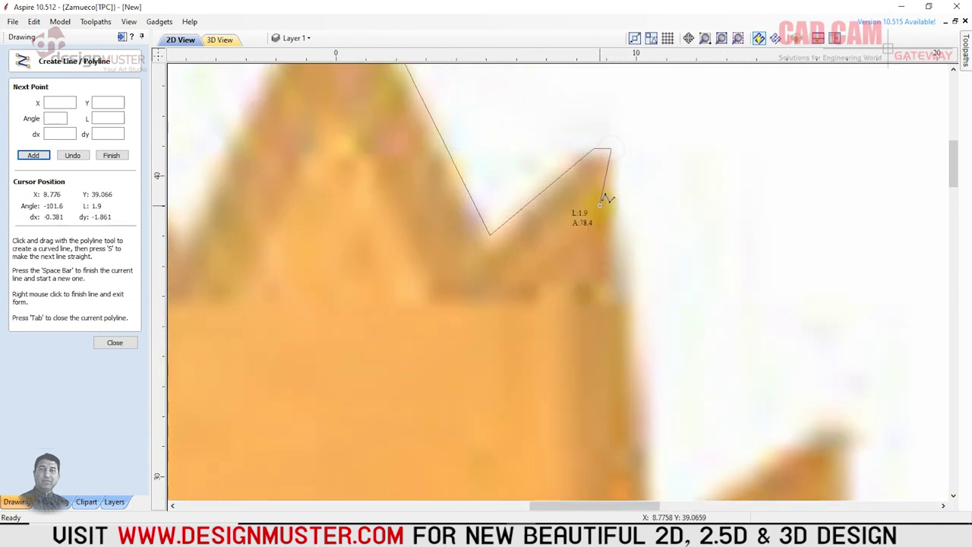
pyautogui.scroll(-3, 607, 199)
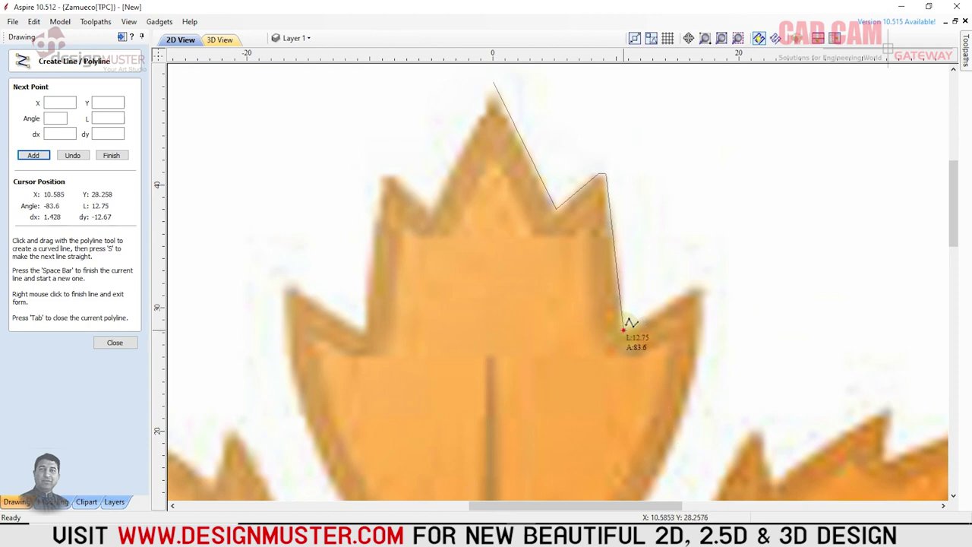
pyautogui.click(623, 328)
pyautogui.click(701, 286)
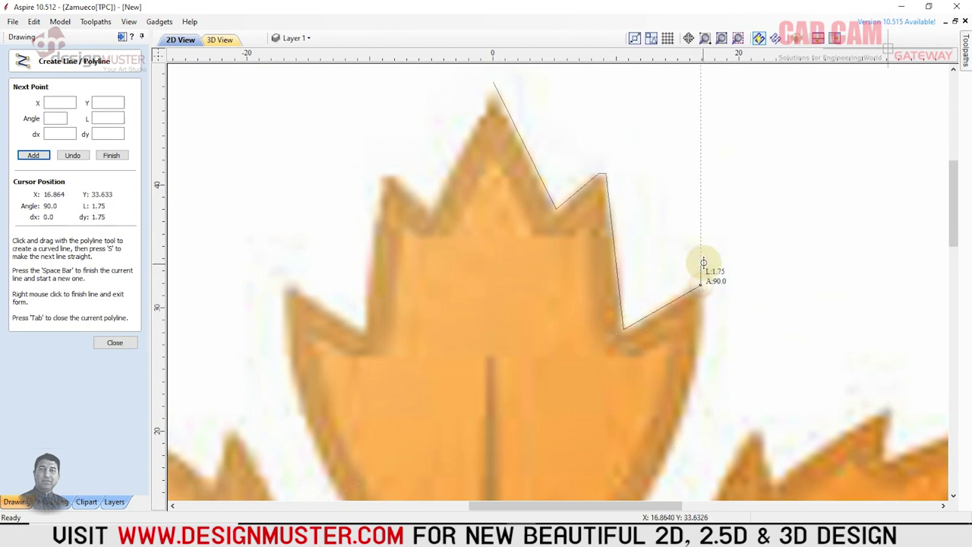
pyautogui.scroll(-3, 703, 263)
pyautogui.scroll(1, 706, 258)
pyautogui.scroll(1, 699, 289)
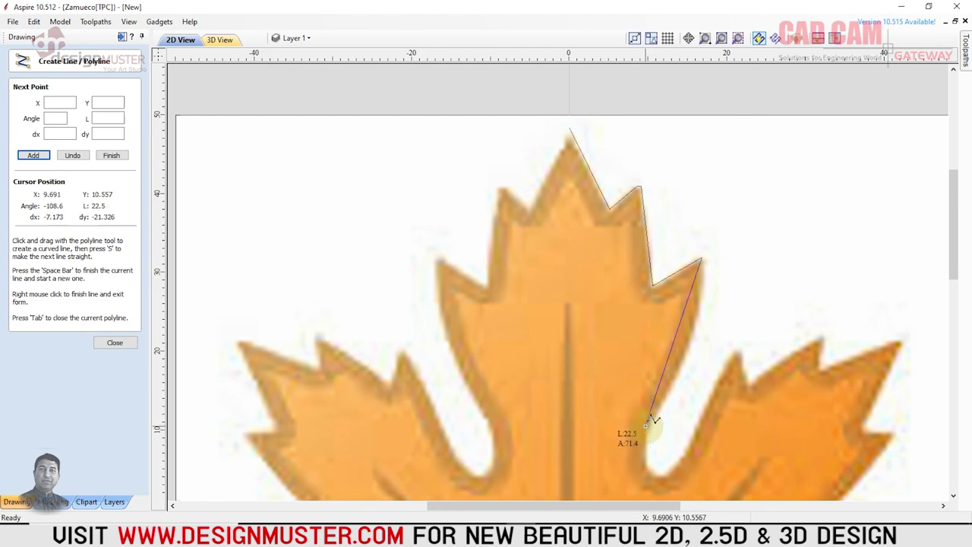
pyautogui.scroll(2, 646, 422)
pyautogui.scroll(1, 649, 414)
# Extend the outline down into the right-hand gap and up to the right lobe's first tooth and notch
pyautogui.click(645, 416)
pyautogui.scroll(-1, 645, 395)
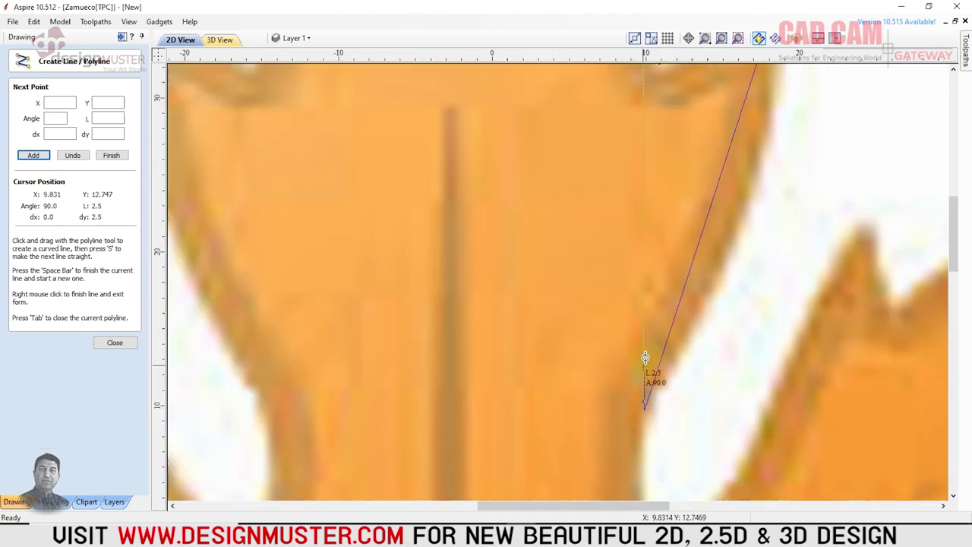
pyautogui.scroll(-1, 647, 399)
pyautogui.scroll(1, 647, 425)
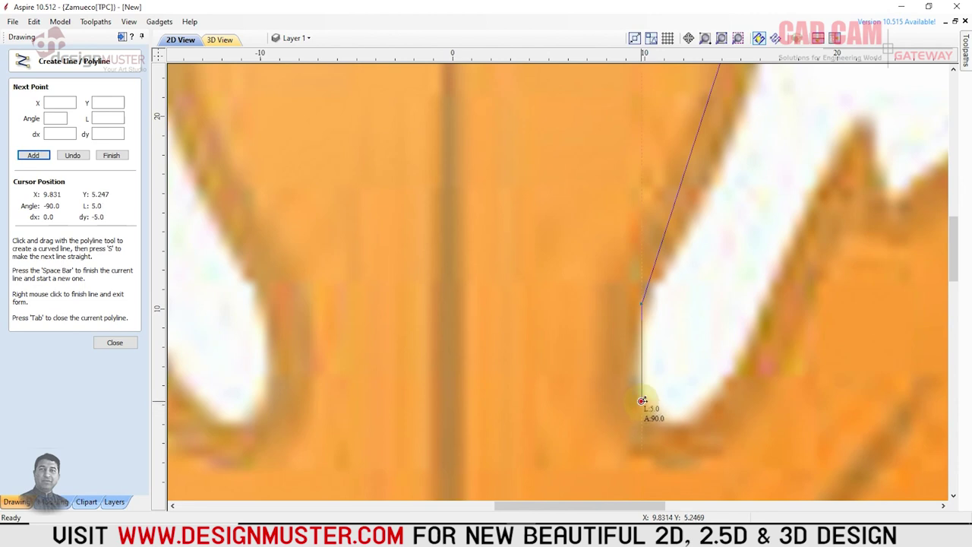
pyautogui.click(642, 400)
pyautogui.click(681, 429)
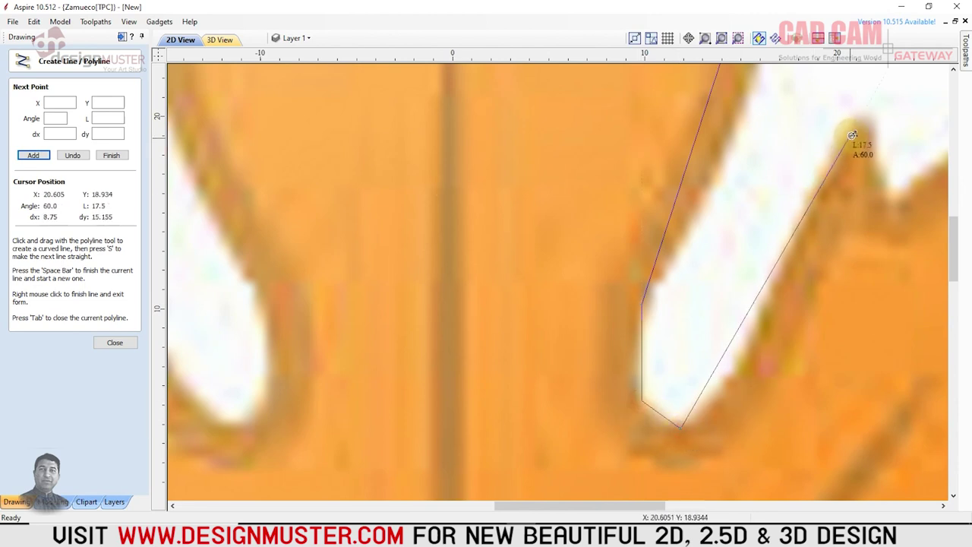
pyautogui.click(865, 109)
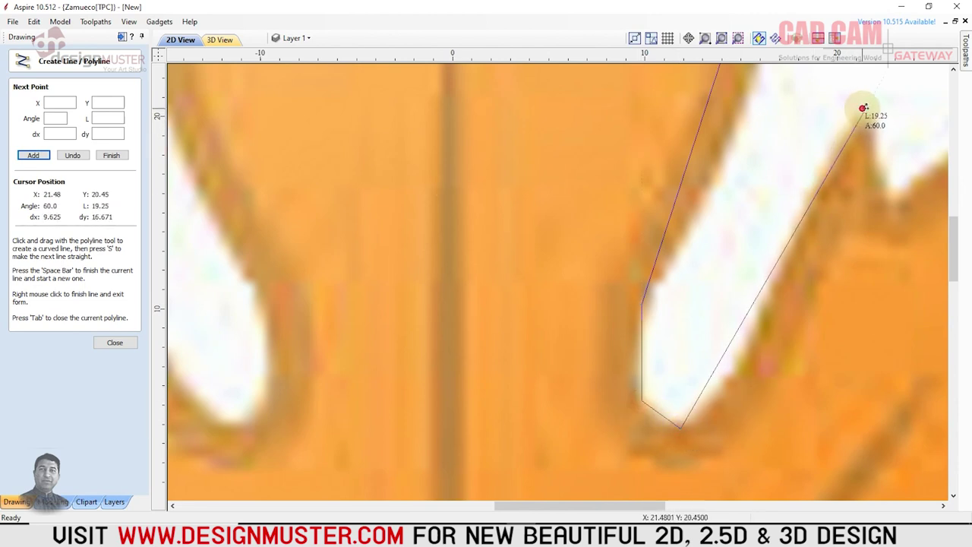
pyautogui.click(890, 197)
pyautogui.scroll(-3, 835, 228)
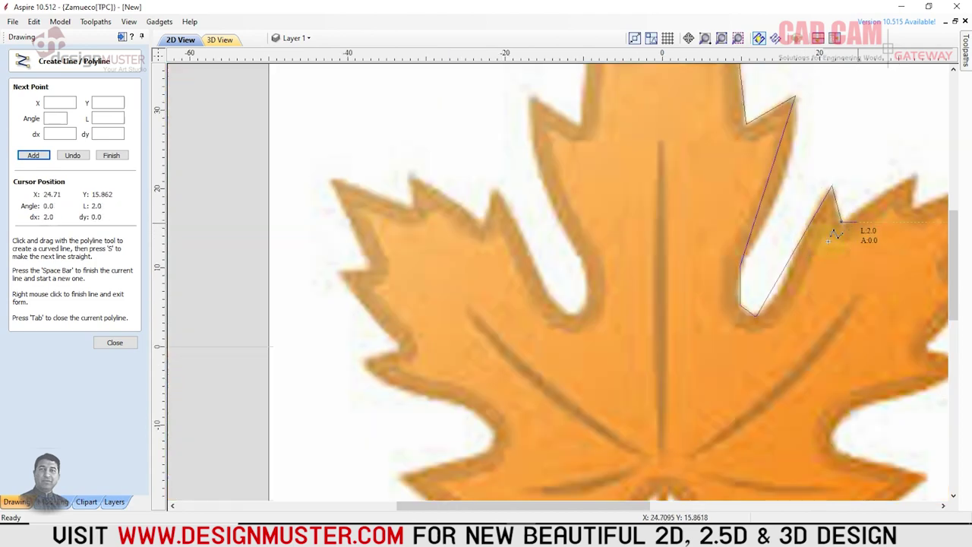
pyautogui.scroll(-2, 836, 228)
pyautogui.scroll(2, 807, 243)
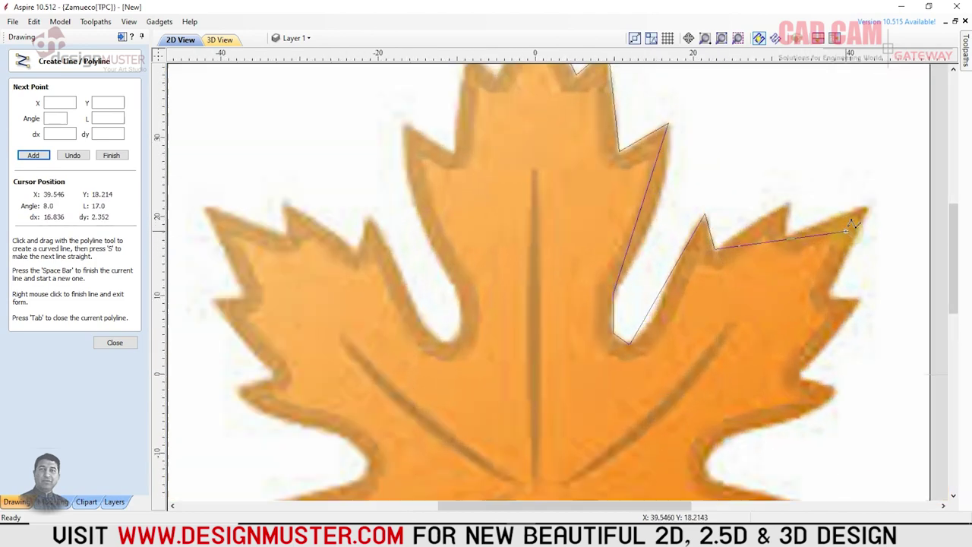
# Trace the outline over the next tooth and the right lobe's outer tip down to the notch corner
pyautogui.click(793, 196)
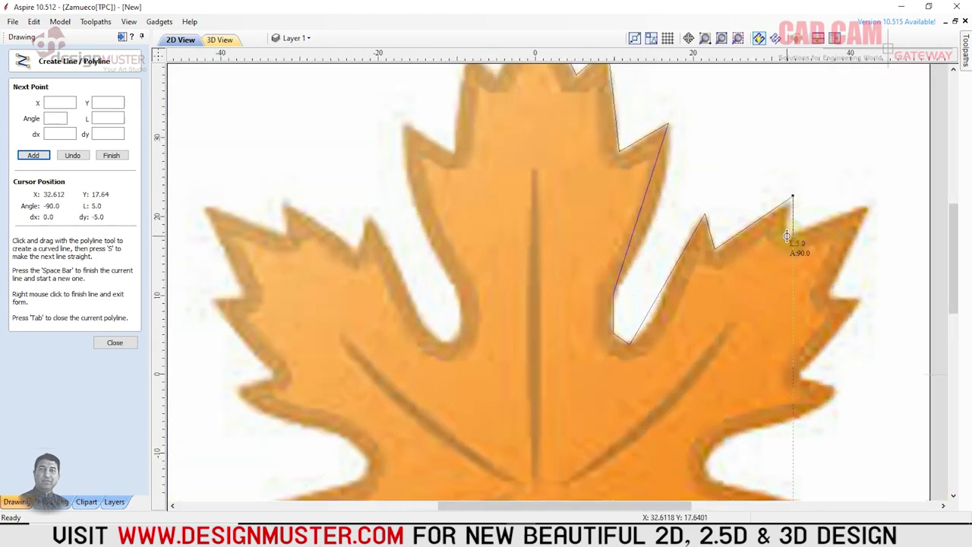
pyautogui.click(788, 232)
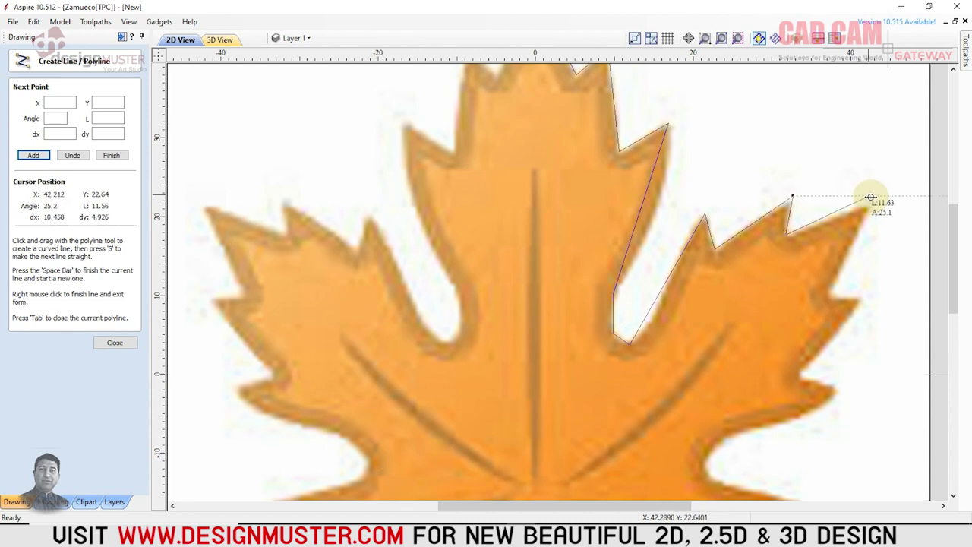
pyautogui.scroll(1, 868, 204)
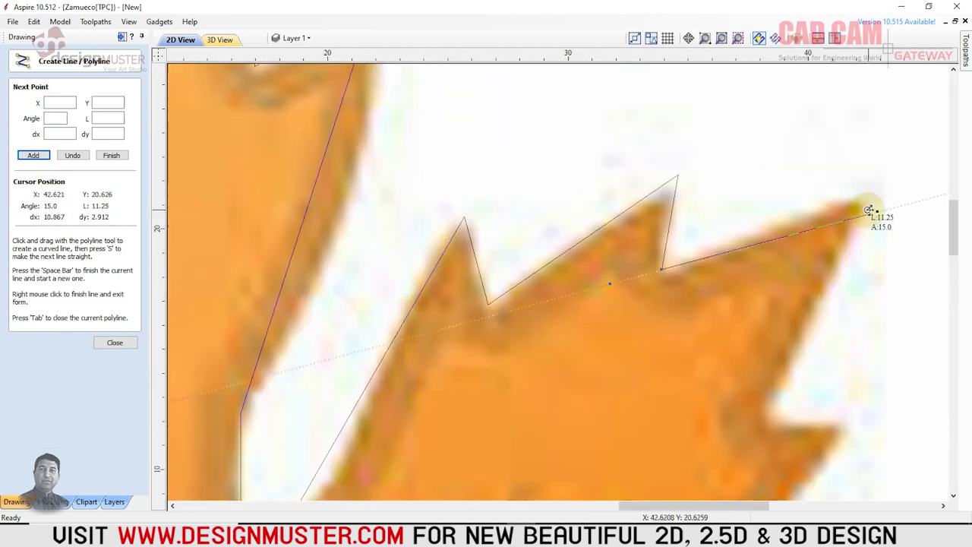
pyautogui.scroll(1, 868, 199)
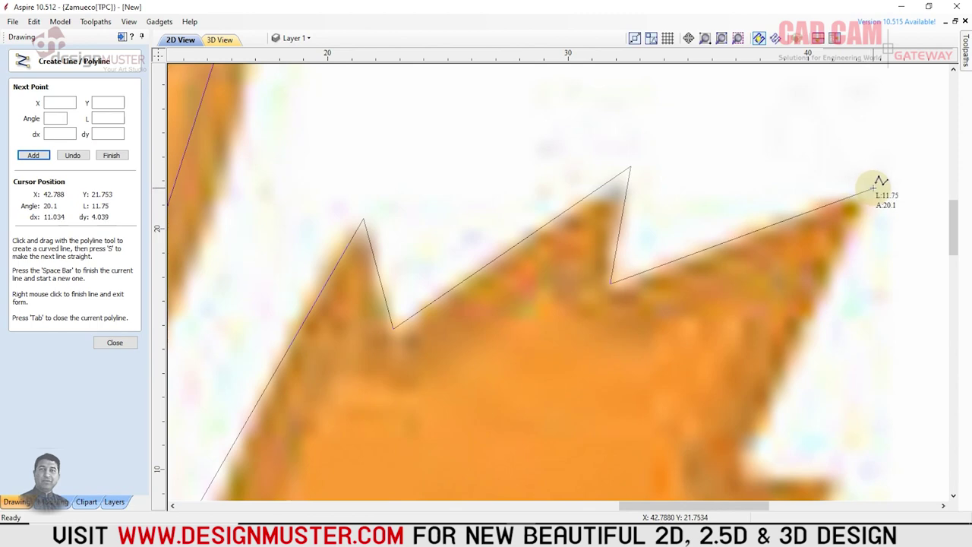
pyautogui.click(874, 189)
pyautogui.click(741, 455)
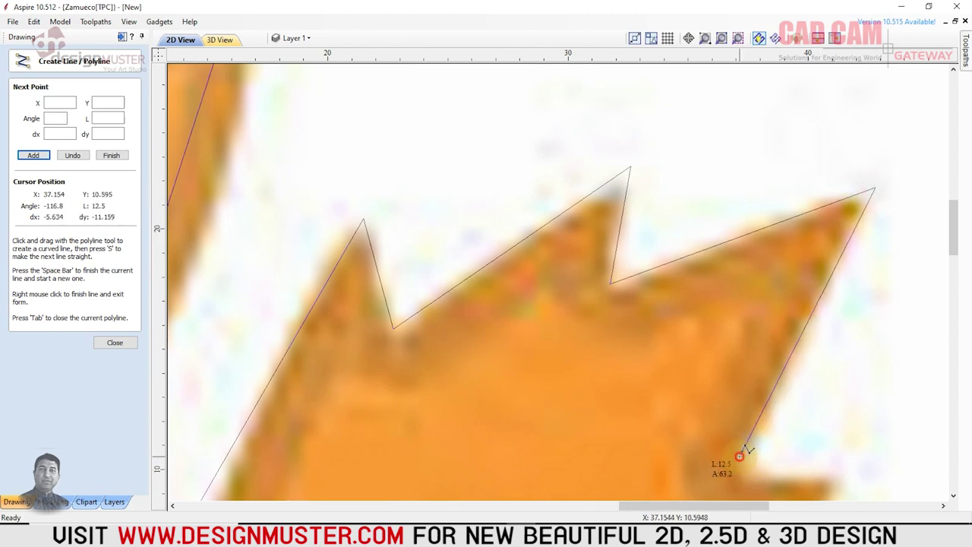
pyautogui.click(748, 474)
pyautogui.scroll(-2, 748, 474)
pyautogui.scroll(1, 740, 254)
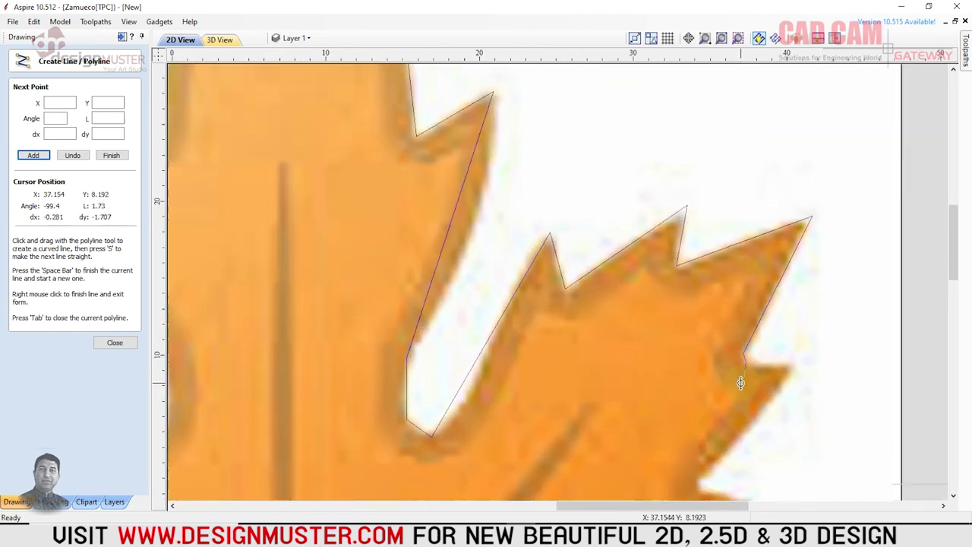
pyautogui.scroll(1, 740, 379)
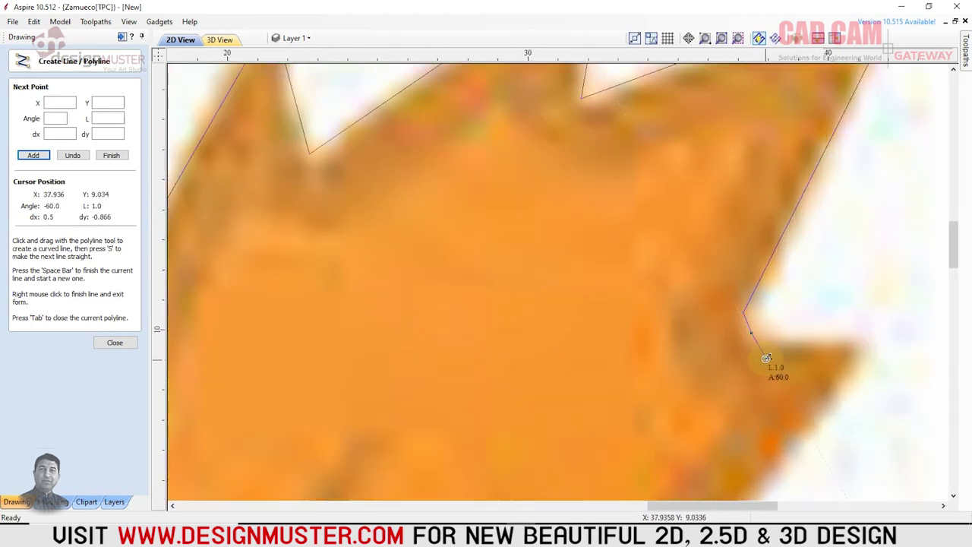
pyautogui.click(875, 331)
pyautogui.scroll(-2, 875, 334)
pyautogui.scroll(-2, 875, 343)
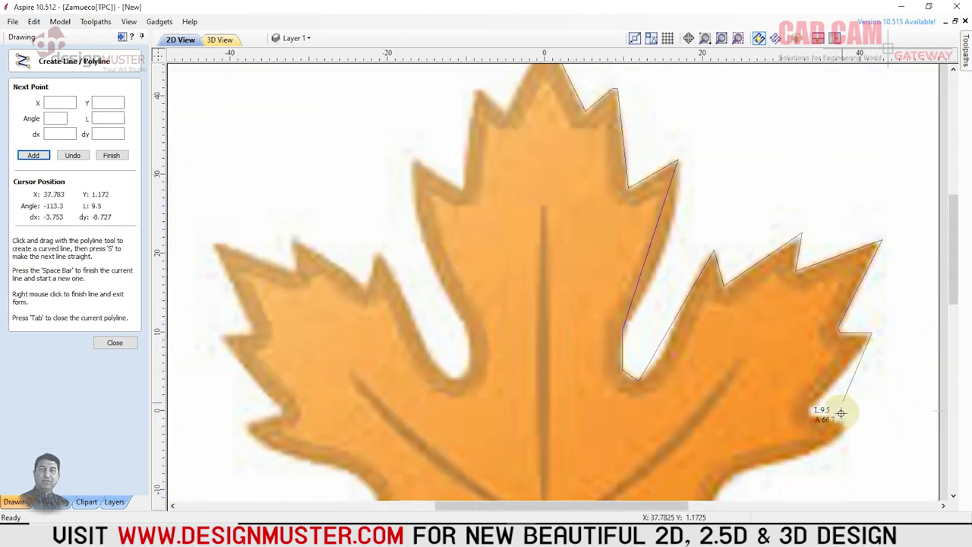
pyautogui.scroll(3, 835, 408)
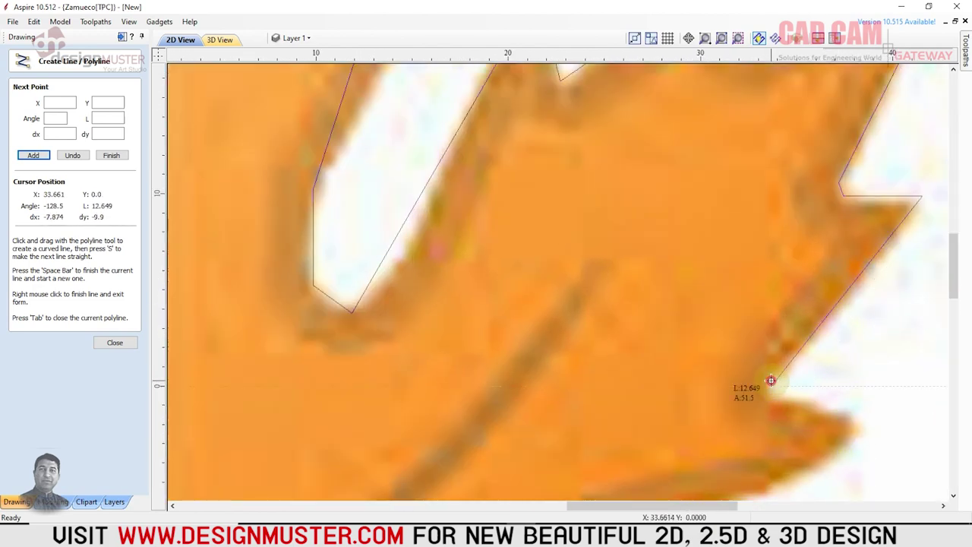
# Add a vertex at the inter-lobe notch, turn off geometry snapping, and trace the lobe tooth
pyautogui.click(771, 379)
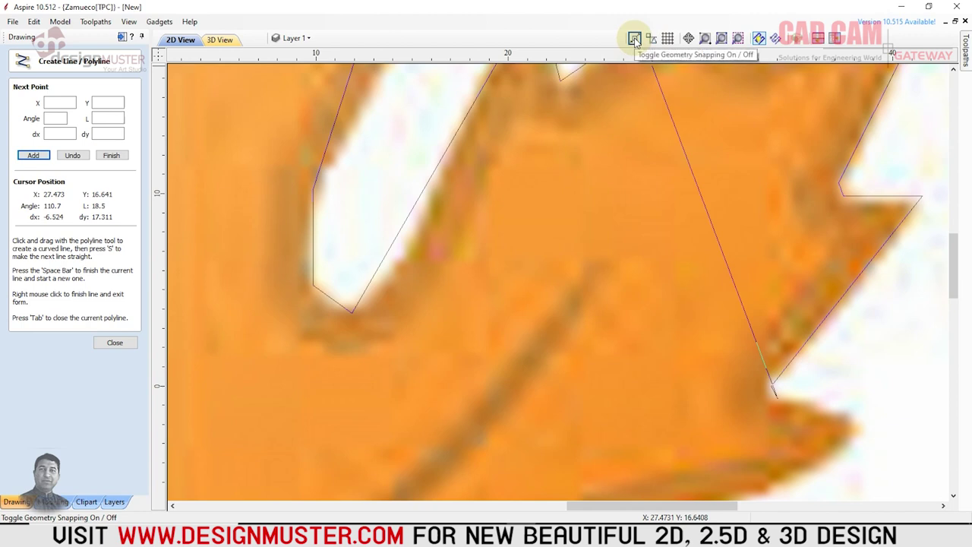
pyautogui.click(635, 40)
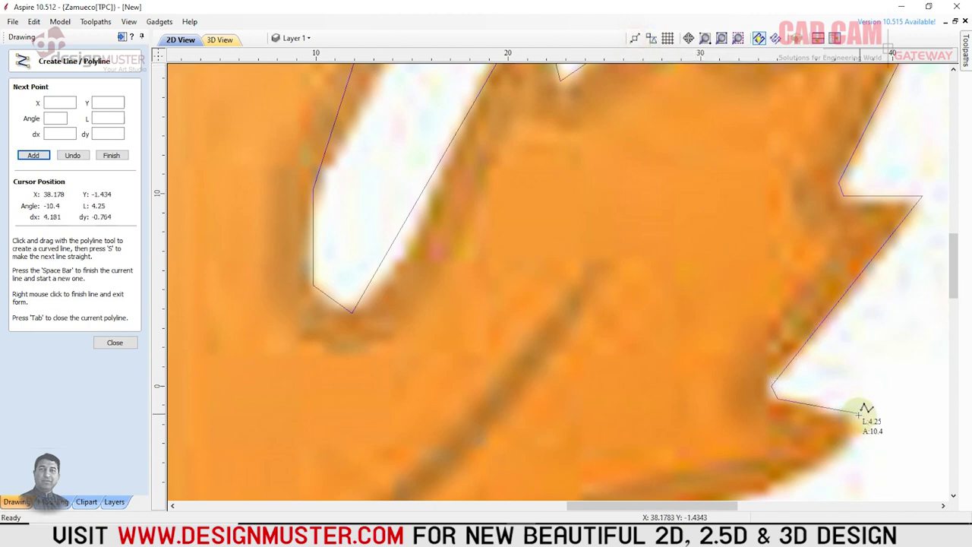
pyautogui.click(854, 410)
pyautogui.click(860, 433)
pyautogui.scroll(-1, 861, 342)
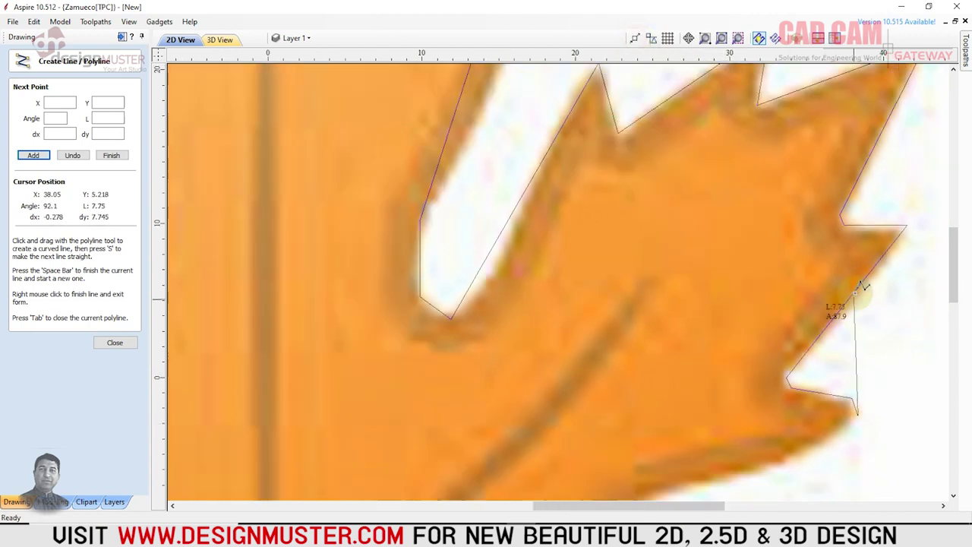
pyautogui.scroll(-2, 813, 376)
pyautogui.scroll(2, 820, 382)
pyautogui.scroll(1, 790, 374)
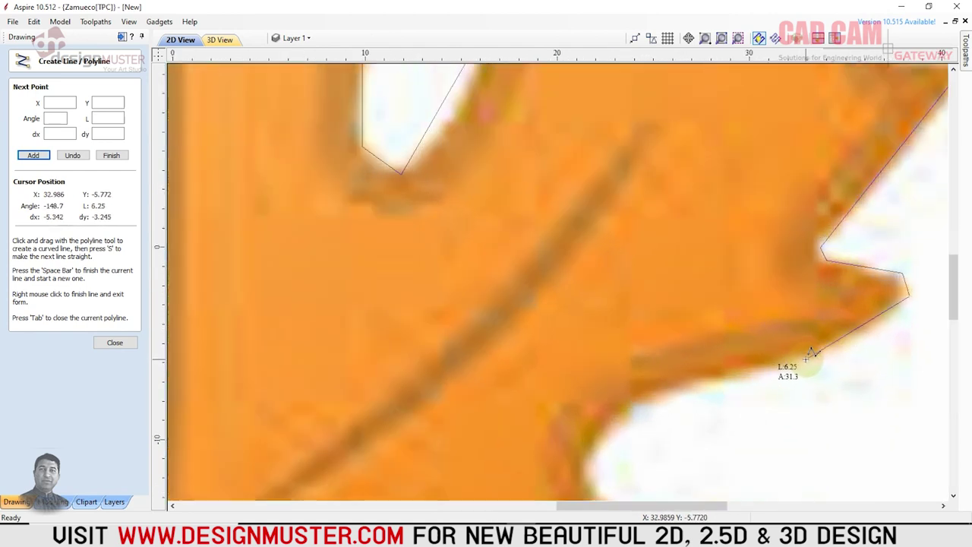
# Trace the lower-right lobe tip and the notch beneath it to the lower lobe tooth
pyautogui.click(805, 355)
pyautogui.click(635, 403)
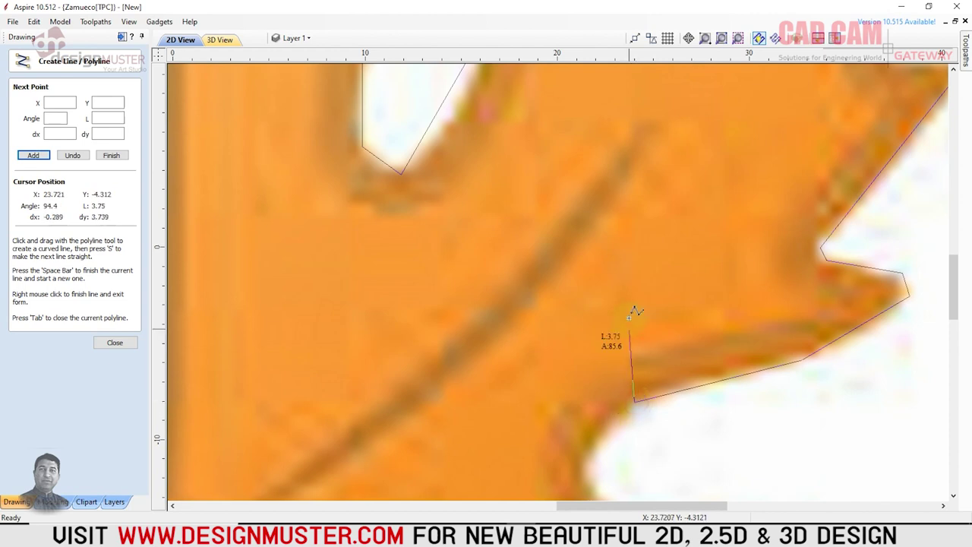
pyautogui.scroll(-2, 630, 357)
pyautogui.scroll(1, 611, 380)
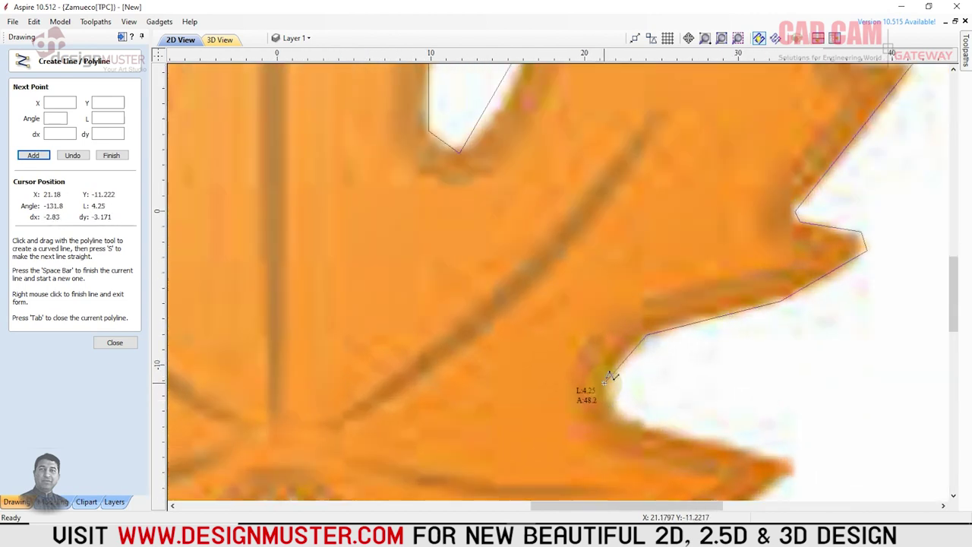
pyautogui.click(607, 382)
pyautogui.click(636, 422)
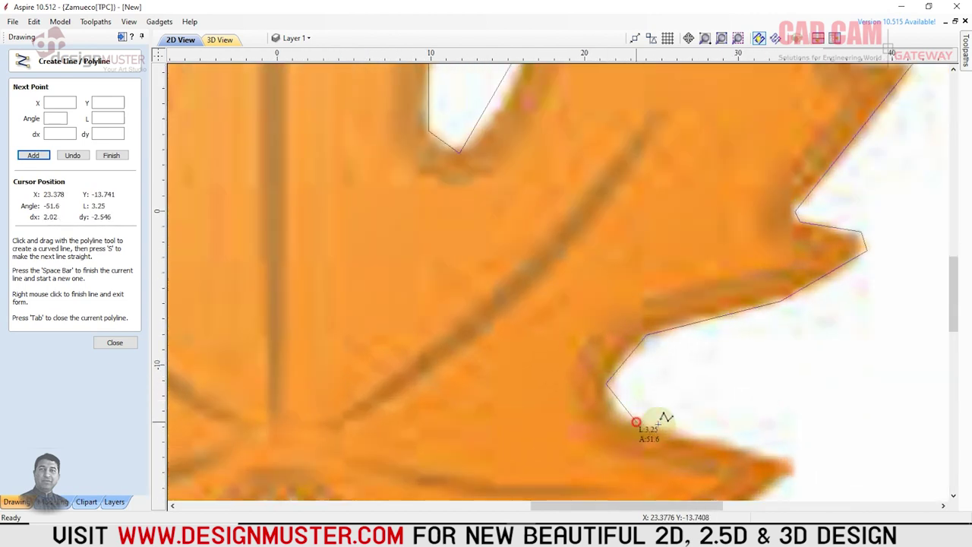
pyautogui.click(799, 451)
pyautogui.scroll(-2, 801, 456)
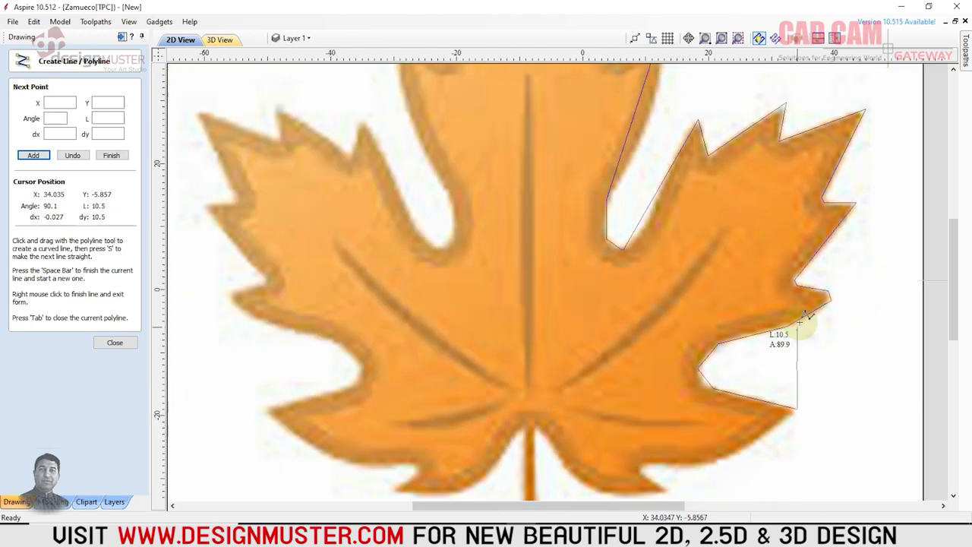
pyautogui.scroll(2, 771, 449)
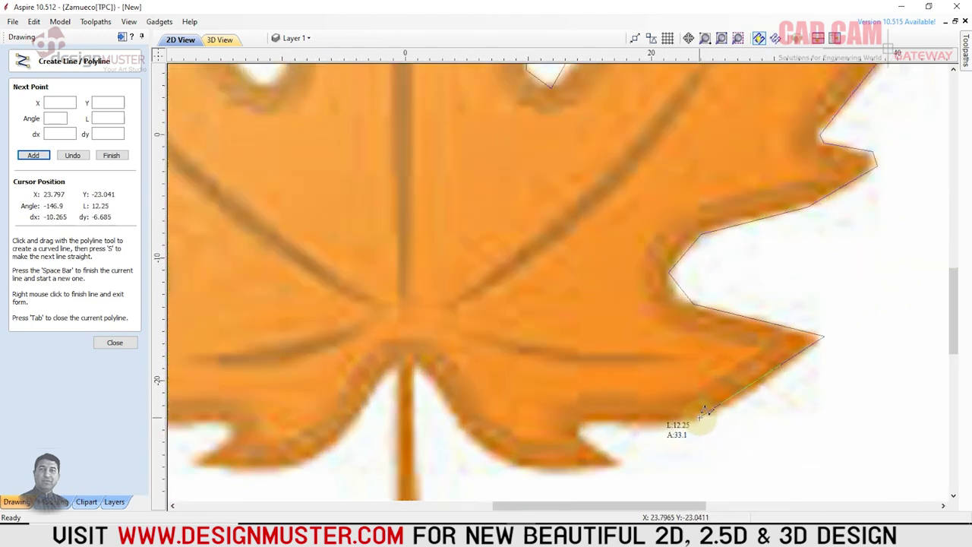
# Trace the lower lobe and bottom edge to a final vertex on the centre line at the stem base
pyautogui.click(816, 347)
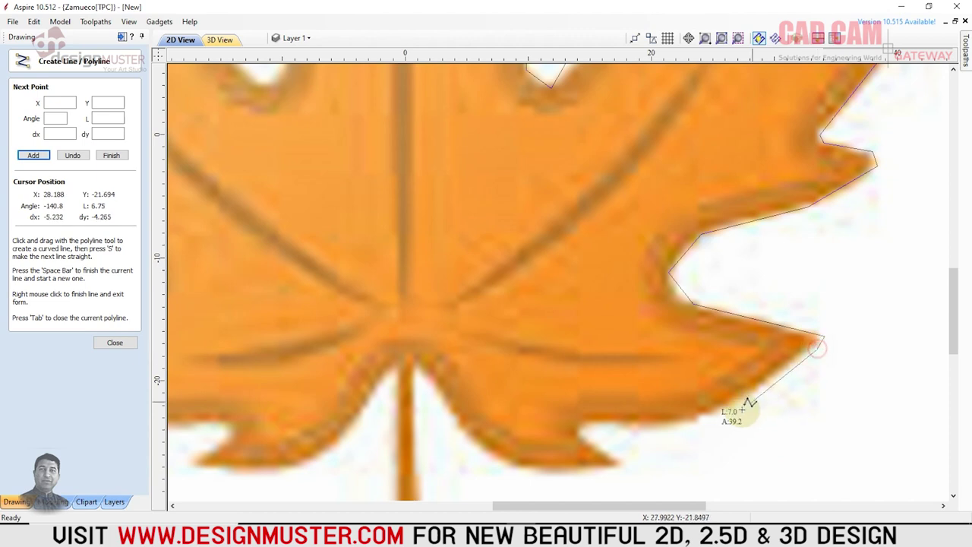
pyautogui.click(698, 418)
pyautogui.click(588, 417)
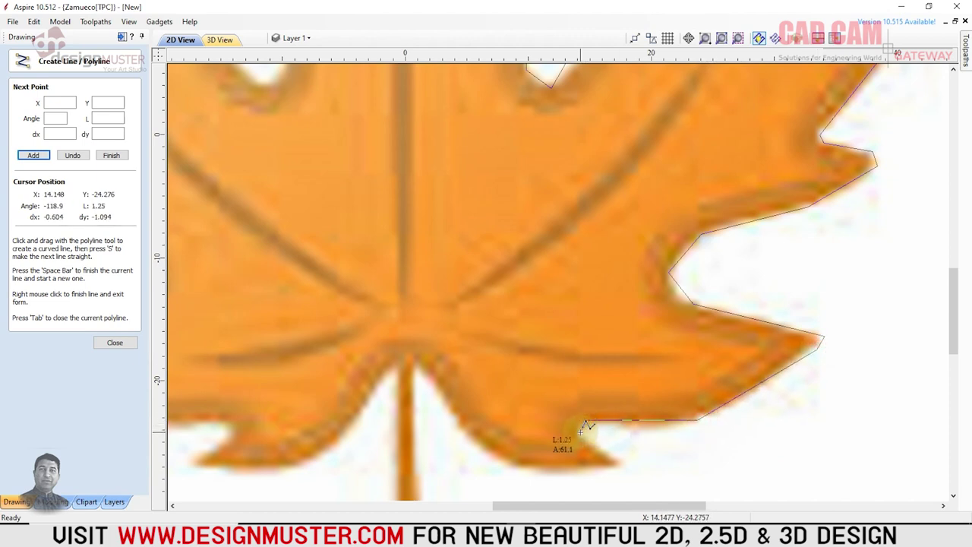
pyautogui.click(579, 430)
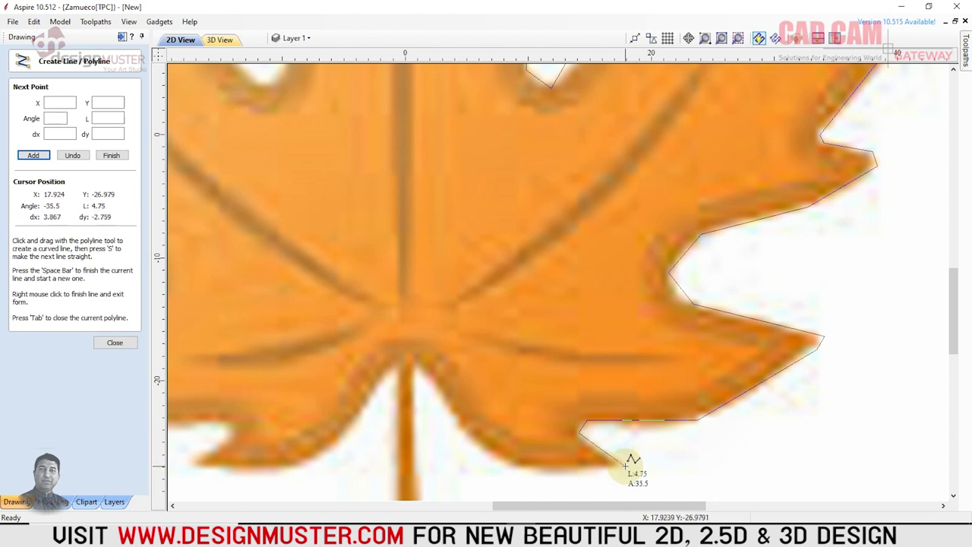
pyautogui.click(623, 464)
pyautogui.click(540, 473)
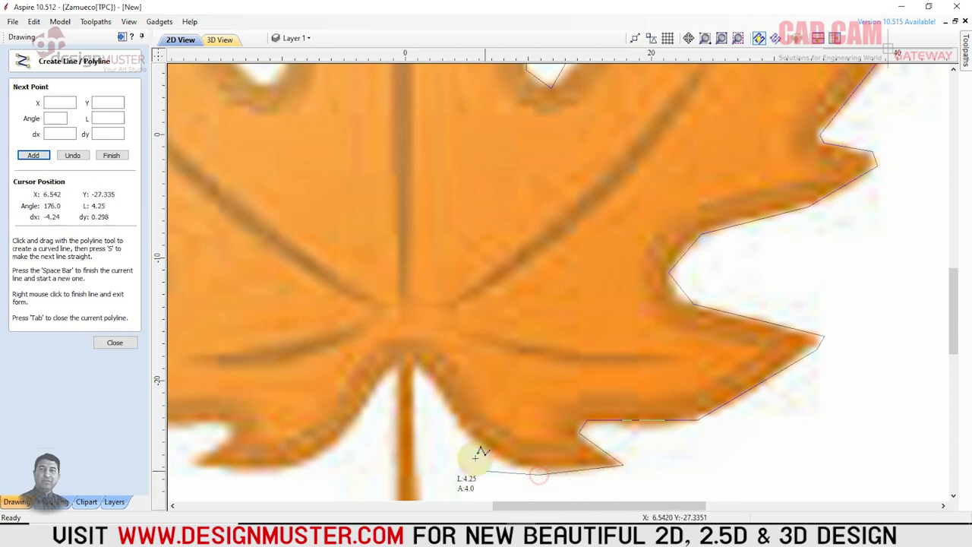
pyautogui.click(454, 419)
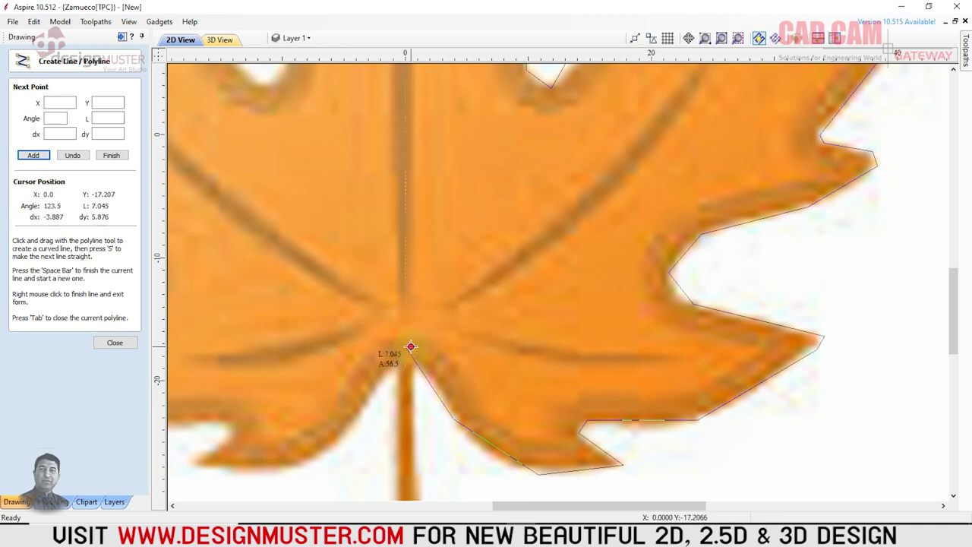
pyautogui.click(410, 347)
# Finish the outline polyline and fit the whole job in view
pyautogui.rightClick(524, 339)
pyautogui.press('F6')
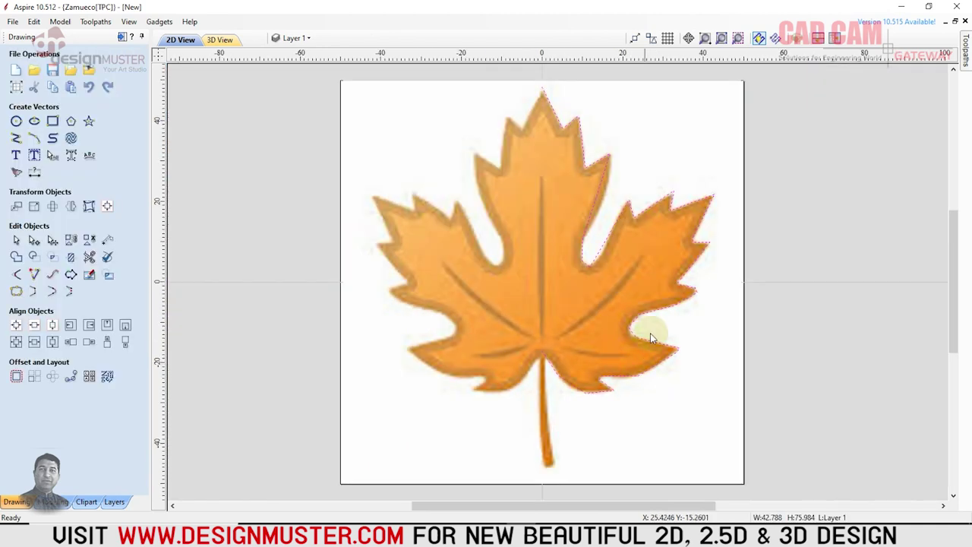
pyautogui.scroll(1, 649, 237)
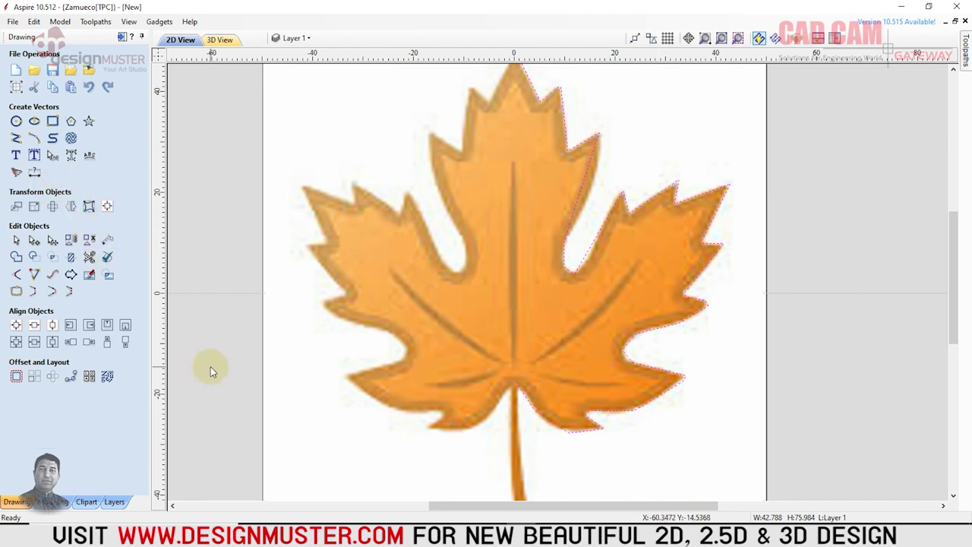
# Switch the outline to node editing and box-select the two close nodes on the top lobe tooth
pyautogui.press('n')
pyautogui.scroll(-1, 597, 193)
pyautogui.scroll(-1, 597, 193)
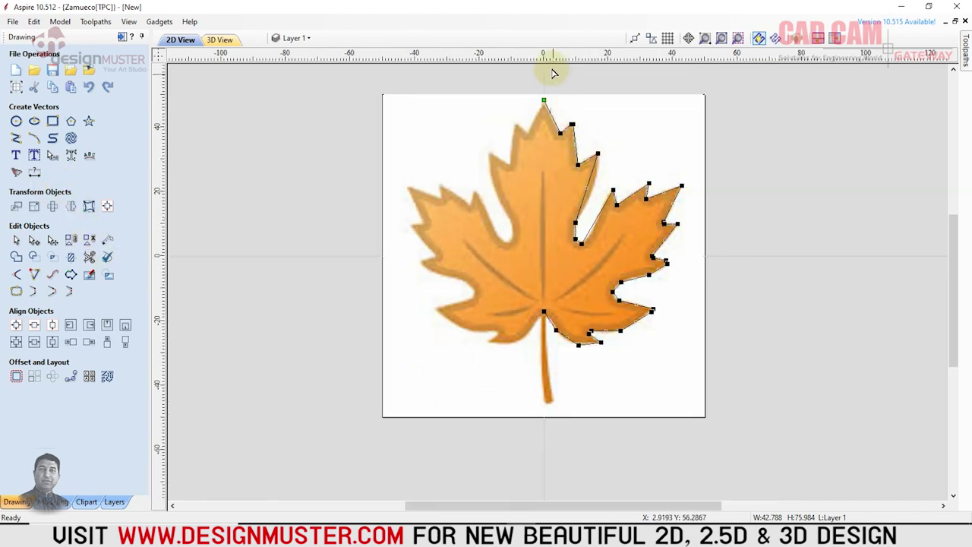
pyautogui.scroll(3, 585, 159)
pyautogui.scroll(2, 610, 202)
pyautogui.scroll(2, 600, 195)
pyautogui.scroll(2, 600, 185)
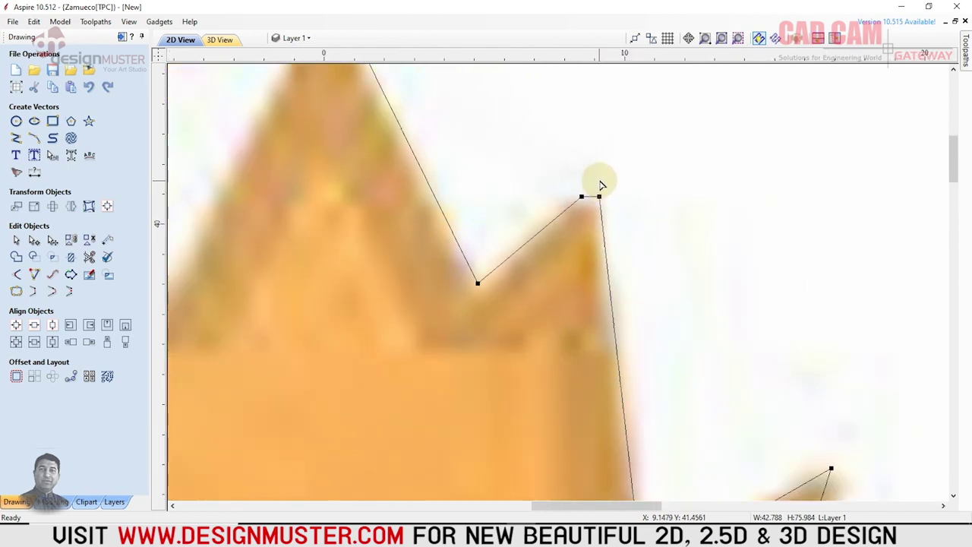
pyautogui.scroll(-1, 592, 192)
pyautogui.scroll(1, 590, 195)
pyautogui.scroll(-1, 593, 190)
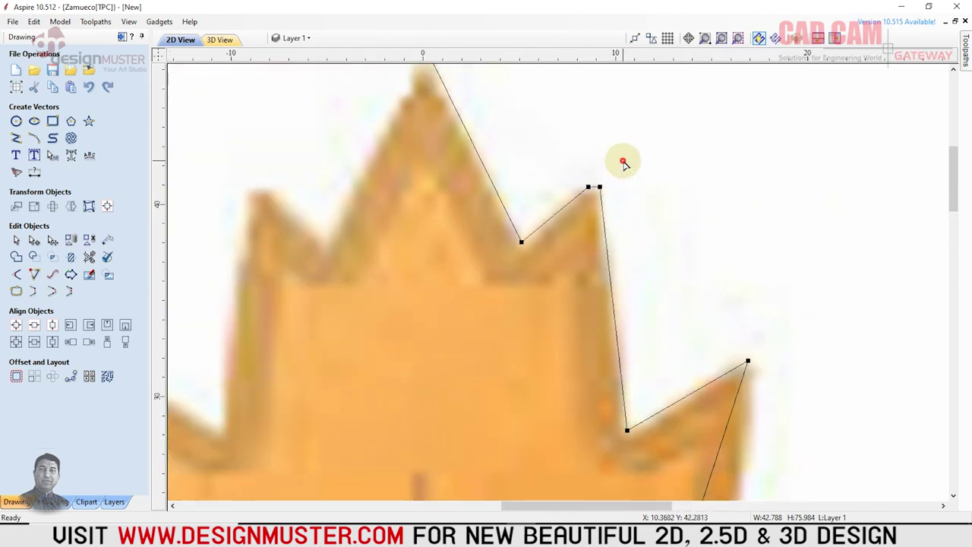
pyautogui.moveTo(623, 162); pyautogui.dragTo(574, 208)
# Try making the selected top nodes smooth, then undo it back to a sharp corner
pyautogui.rightClick(587, 186)
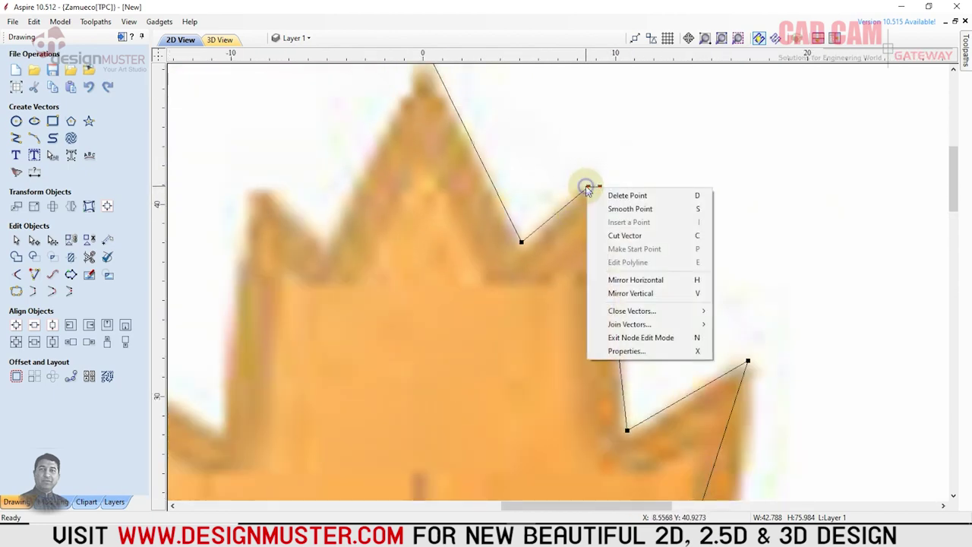
pyautogui.click(617, 206)
pyautogui.scroll(2, 616, 206)
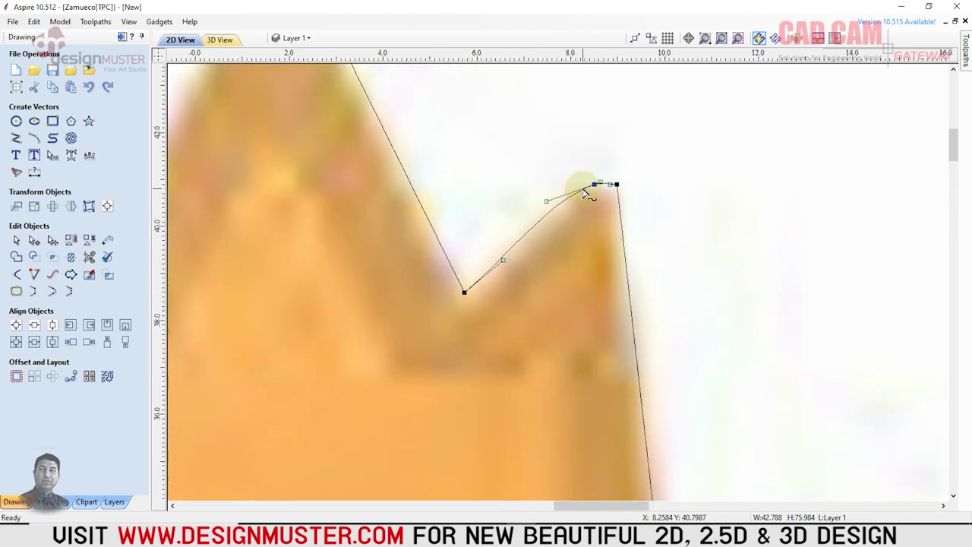
pyautogui.scroll(2, 608, 198)
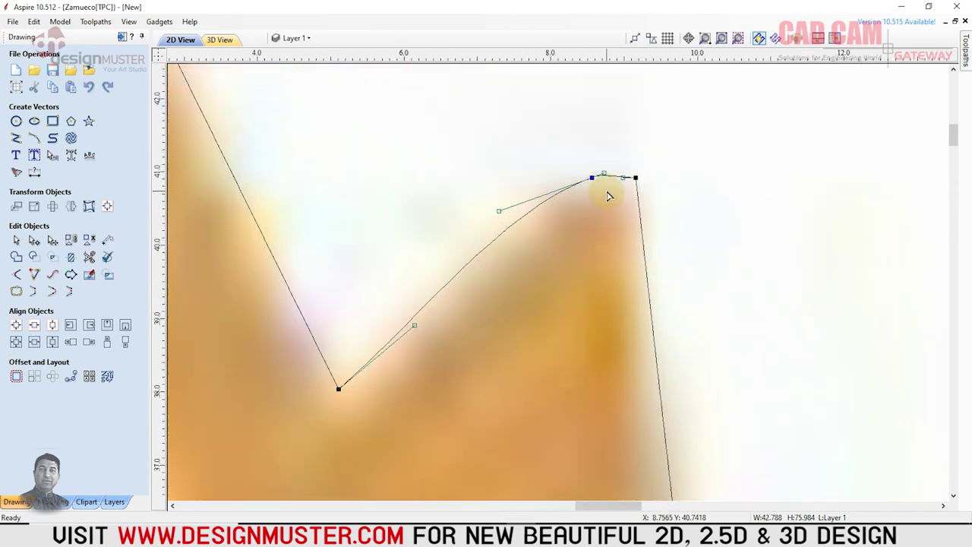
pyautogui.hotkey('ctrl', 'z')
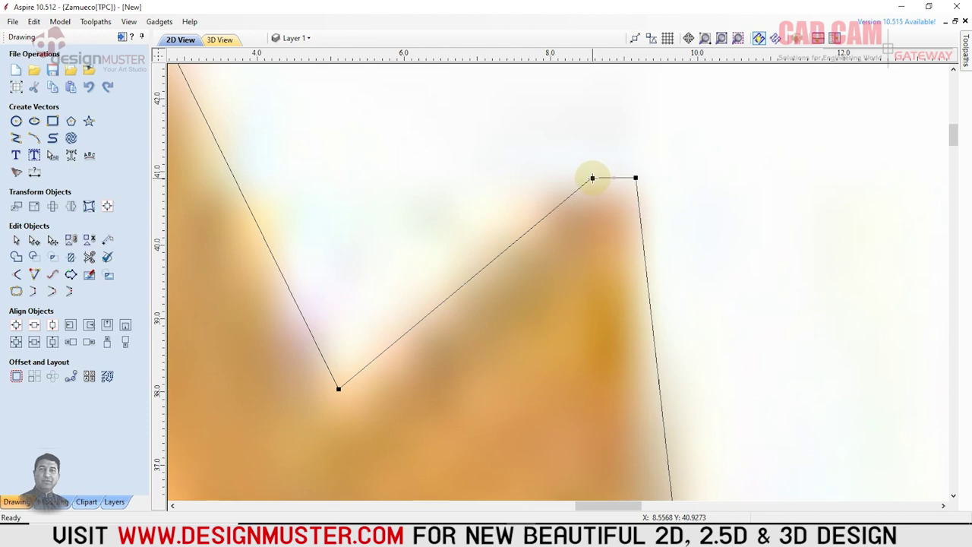
pyautogui.scroll(-2, 504, 263)
pyautogui.scroll(-2, 578, 262)
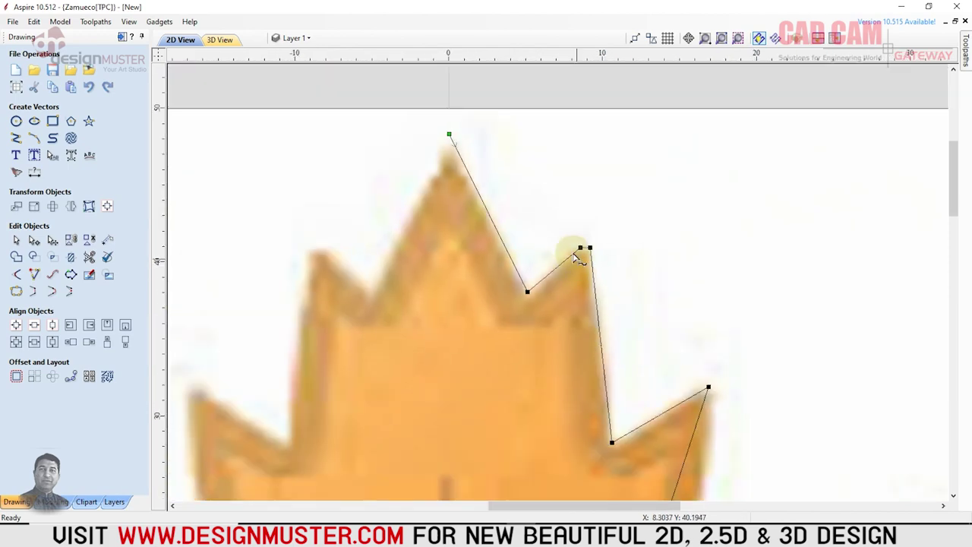
pyautogui.scroll(-3, 566, 239)
pyautogui.scroll(1, 509, 190)
pyautogui.scroll(1, 516, 205)
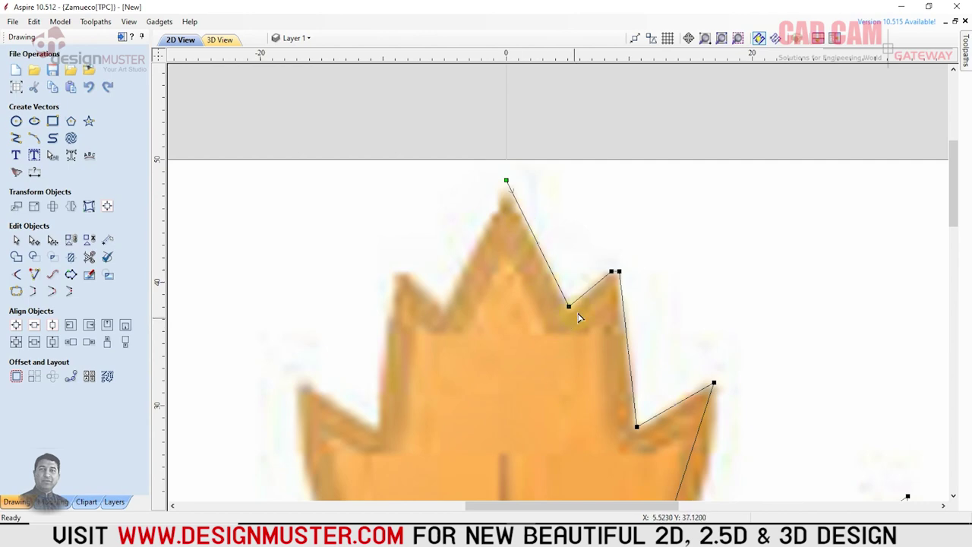
pyautogui.scroll(-2, 645, 251)
pyautogui.scroll(-2, 645, 256)
pyautogui.scroll(1, 555, 385)
pyautogui.scroll(2, 558, 344)
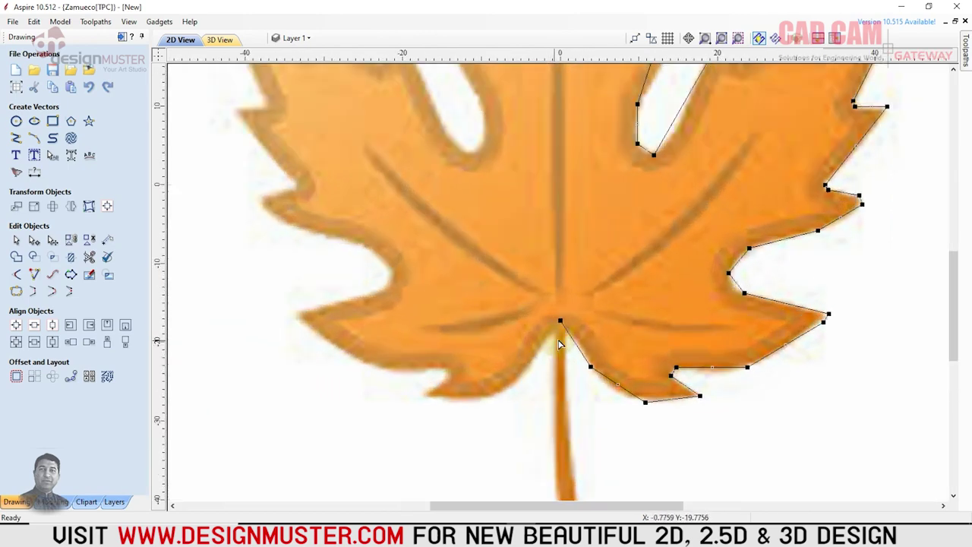
pyautogui.scroll(-3, 582, 253)
pyautogui.scroll(1, 547, 297)
pyautogui.scroll(1, 615, 266)
pyautogui.scroll(1, 657, 271)
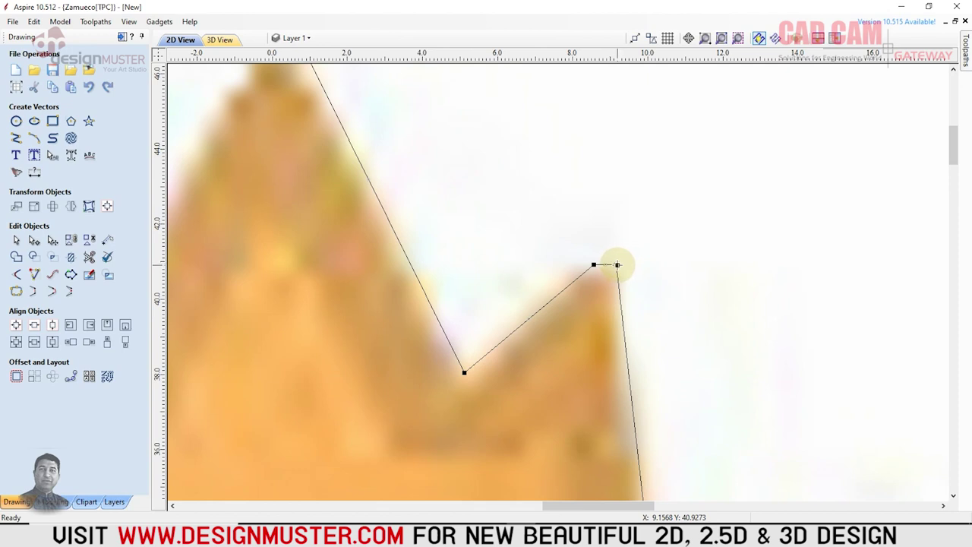
# Try smoothing the peak corner node twice, undoing each attempt to restore the straight span
pyautogui.rightClick(617, 265)
pyautogui.click(634, 284)
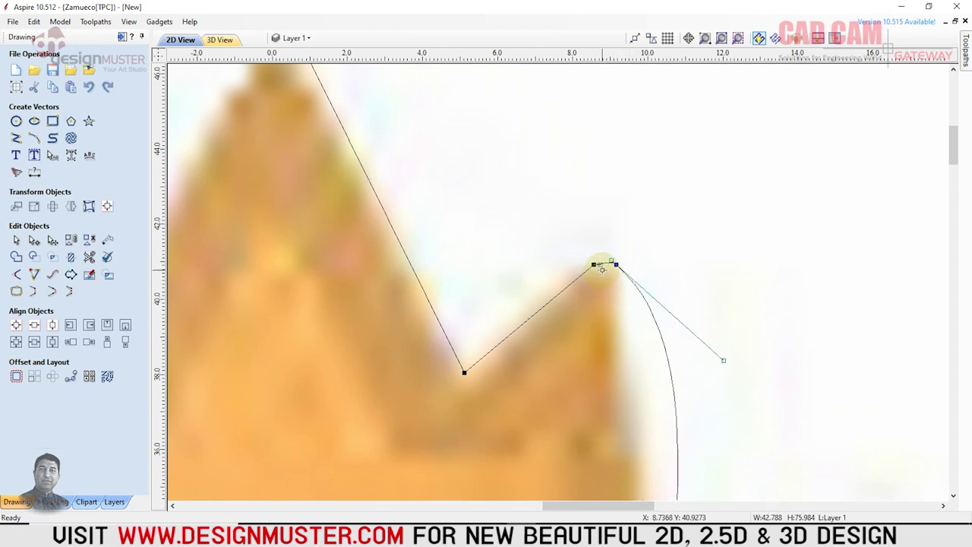
pyautogui.hotkey('ctrl', 'z')
pyautogui.rightClick(595, 264)
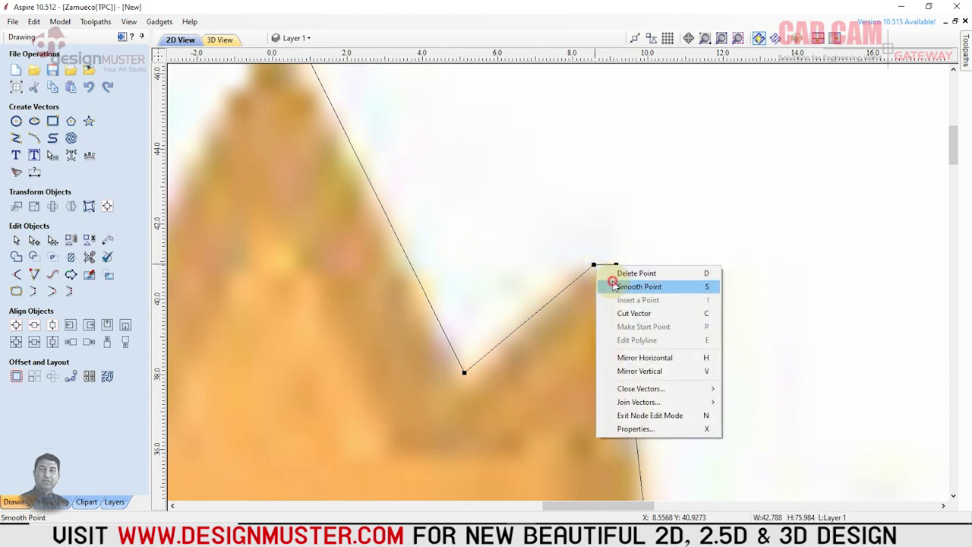
pyautogui.click(632, 283)
pyautogui.click(552, 279)
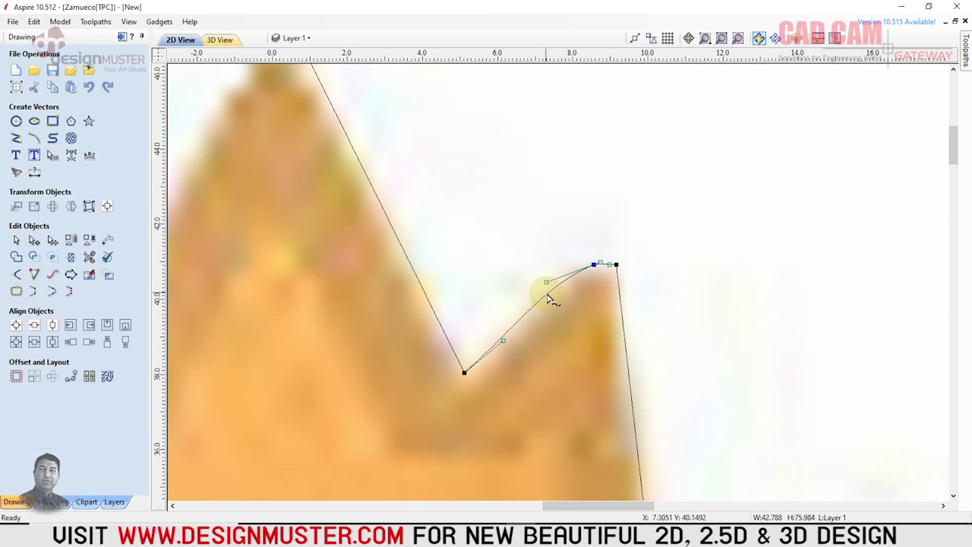
pyautogui.hotkey('ctrl', 'z')
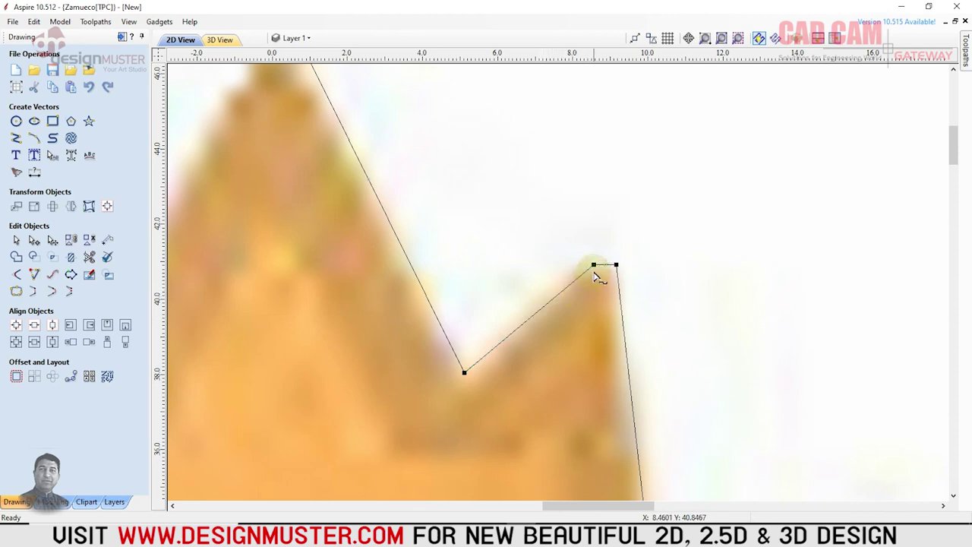
pyautogui.scroll(5, 603, 269)
# Insert a smooth node on the short top span and drag it upward to round the tip
pyautogui.rightClick(621, 256)
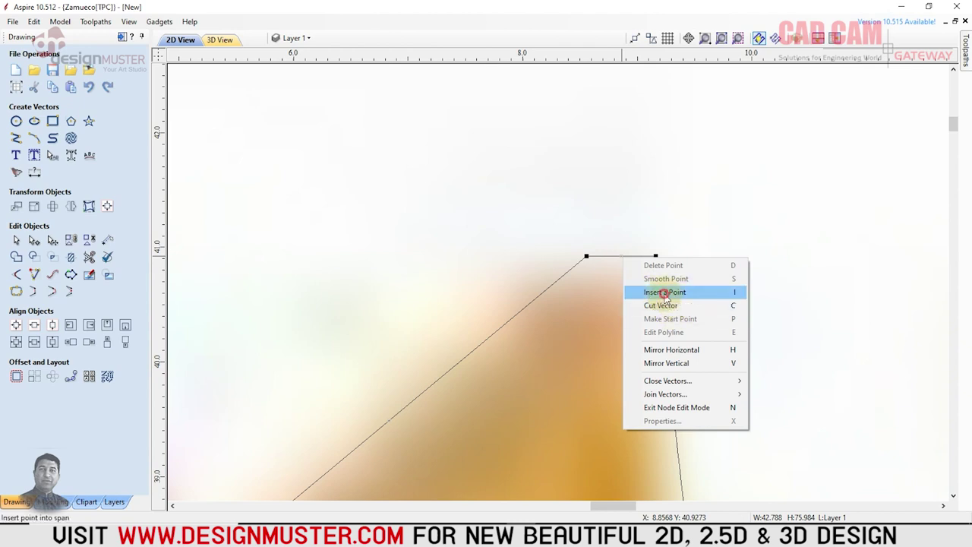
pyautogui.click(664, 293)
pyautogui.rightClick(621, 256)
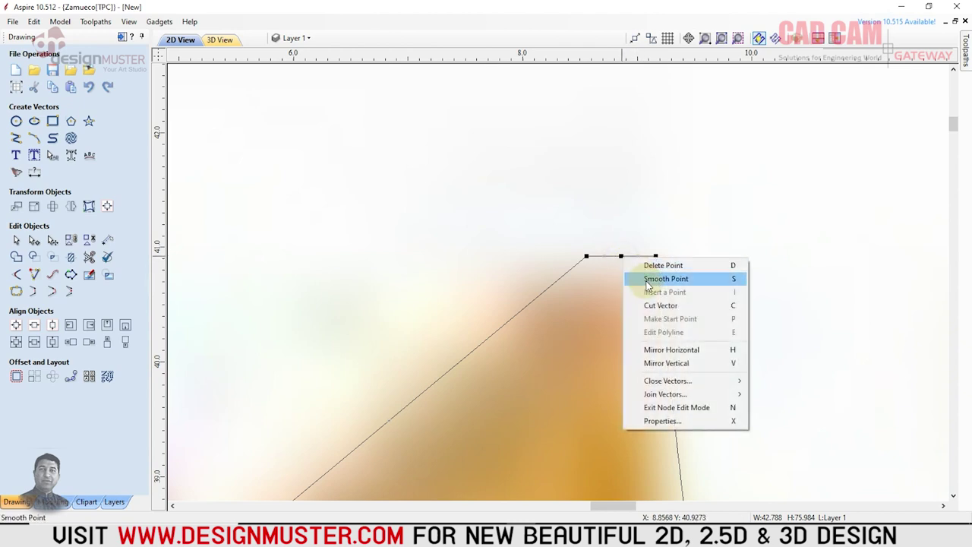
pyautogui.click(650, 278)
pyautogui.moveTo(621, 256)
pyautogui.mouseDown()
pyautogui.moveTo(621, 237)
pyautogui.moveTo(647, 239)
pyautogui.mouseUp()
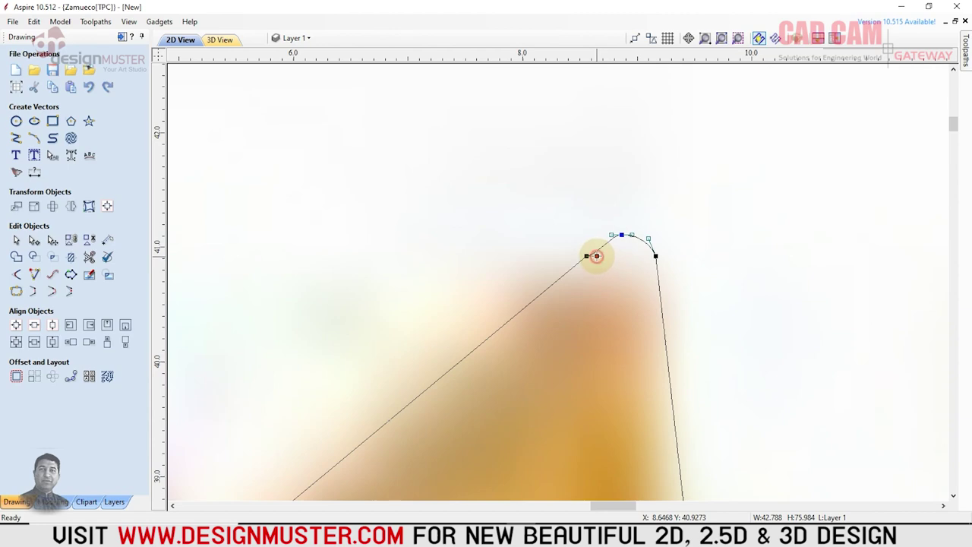
# Deselect the outline and zoom around to inspect the top lobe's rounded tip
pyautogui.click(646, 210)
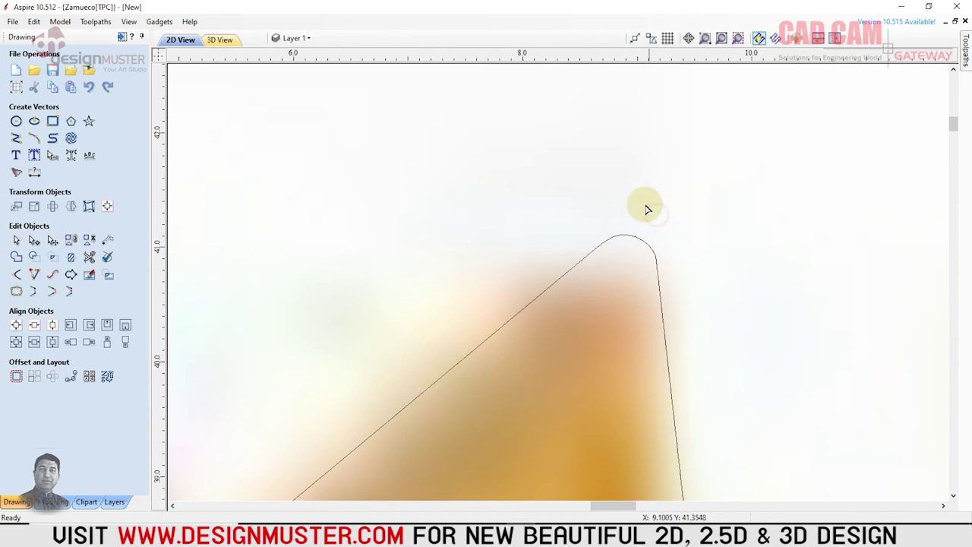
pyautogui.scroll(-2, 646, 210)
pyautogui.scroll(-2, 622, 190)
pyautogui.scroll(-1, 656, 291)
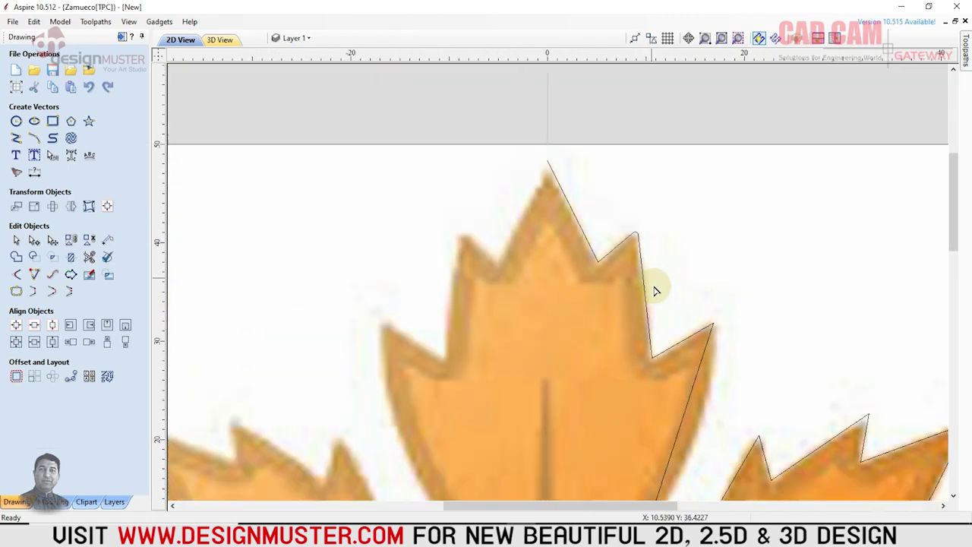
pyautogui.scroll(1, 699, 369)
pyautogui.scroll(2, 690, 336)
pyautogui.scroll(-2, 701, 282)
pyautogui.scroll(2, 700, 276)
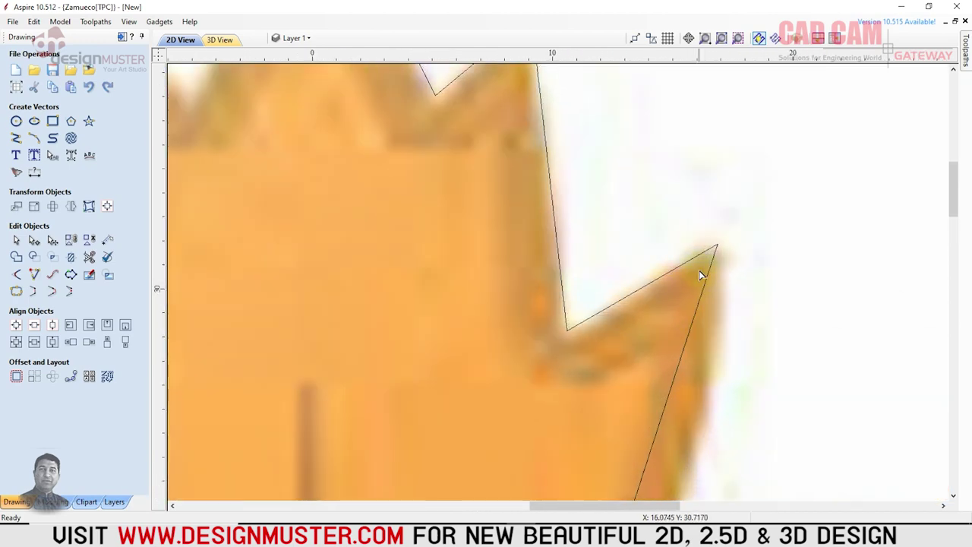
pyautogui.scroll(-1, 701, 276)
pyautogui.scroll(-1, 705, 251)
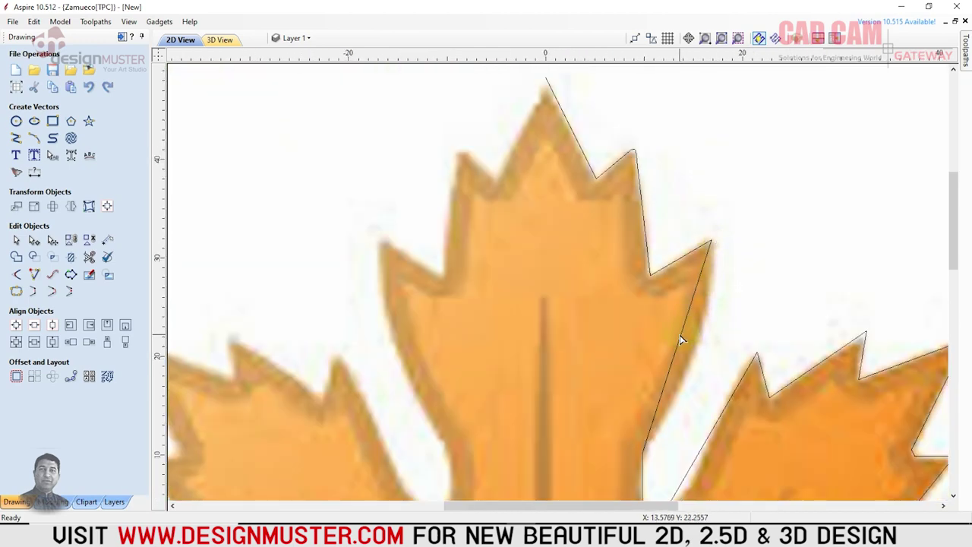
# Bend the top lobe's right edge into a curve with a smooth node pulled outward
pyautogui.click(681, 340)
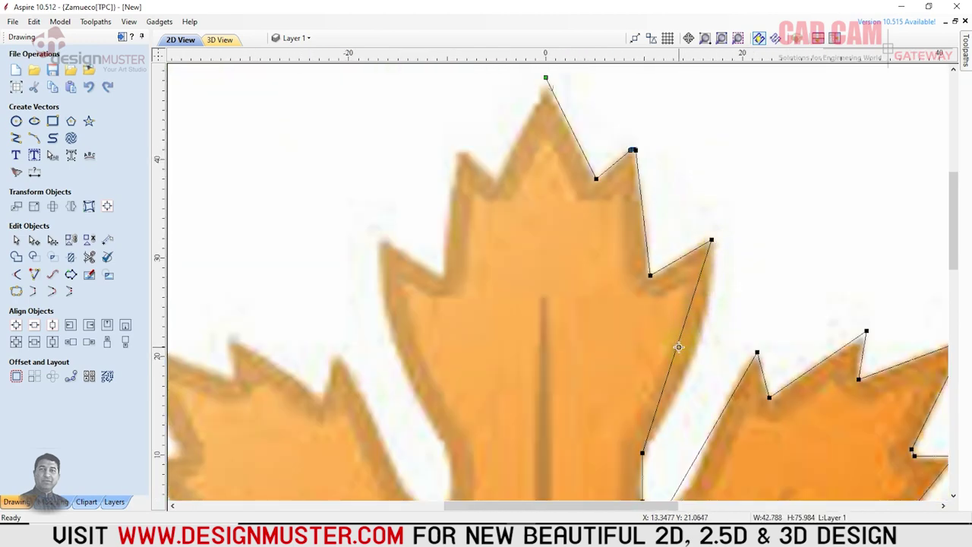
pyautogui.moveTo(690, 350); pyautogui.dragTo(697, 355)
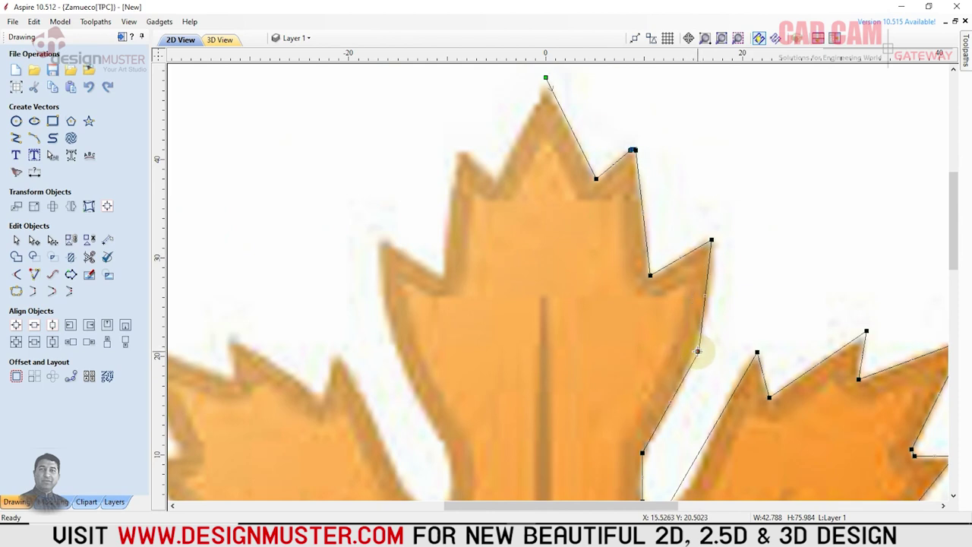
pyautogui.rightClick(697, 354)
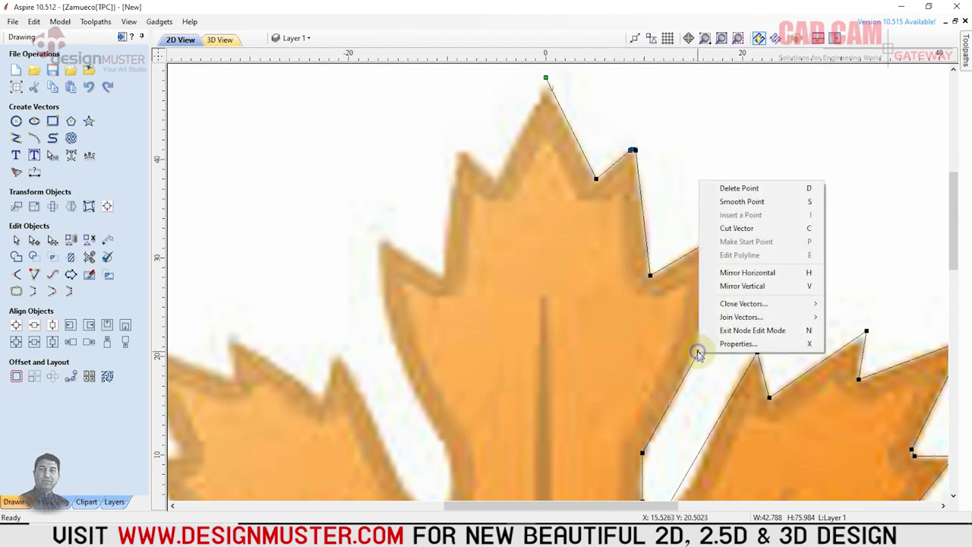
pyautogui.click(742, 202)
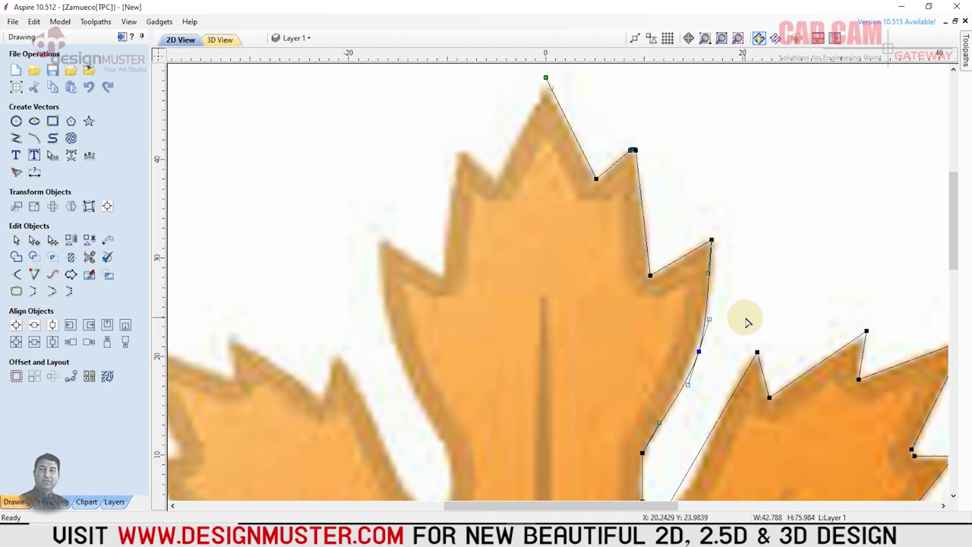
pyautogui.scroll(1, 713, 284)
pyautogui.scroll(2, 713, 288)
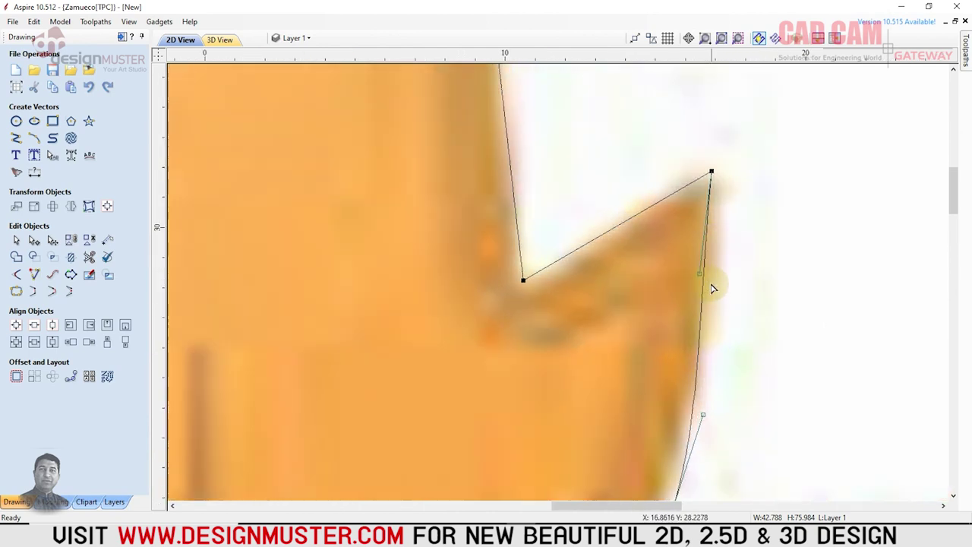
pyautogui.moveTo(706, 269); pyautogui.dragTo(739, 254)
pyautogui.scroll(-2, 740, 254)
pyautogui.scroll(-2, 749, 219)
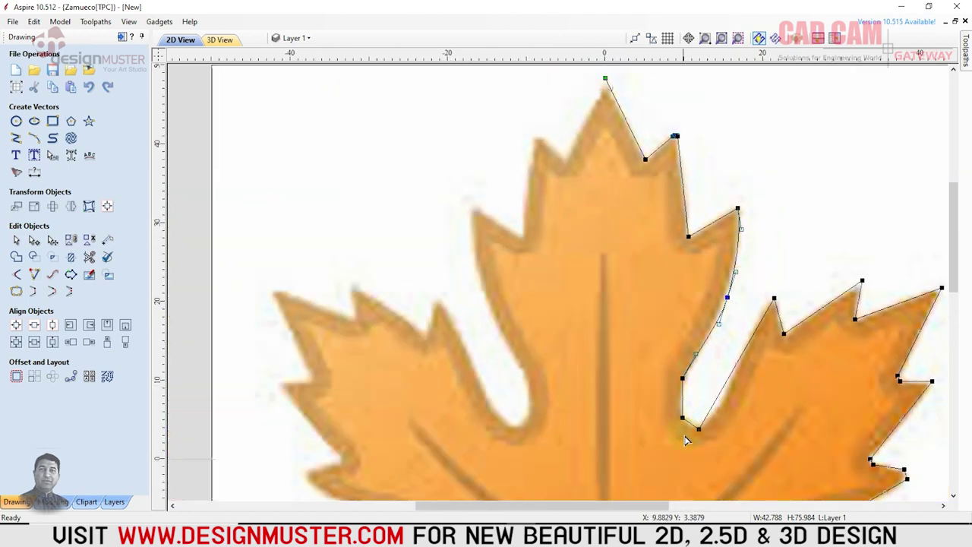
# Make the notch's bottom corner node smooth and drag its handles to lower the curve
pyautogui.scroll(-2, 686, 437)
pyautogui.scroll(5, 687, 439)
pyautogui.scroll(5, 686, 436)
pyautogui.scroll(1, 686, 434)
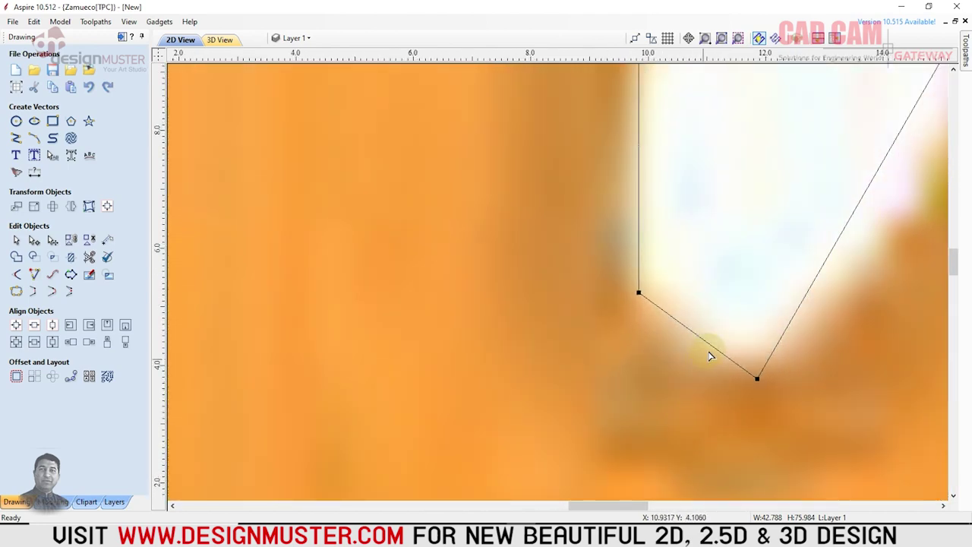
pyautogui.moveTo(697, 333); pyautogui.dragTo(674, 361)
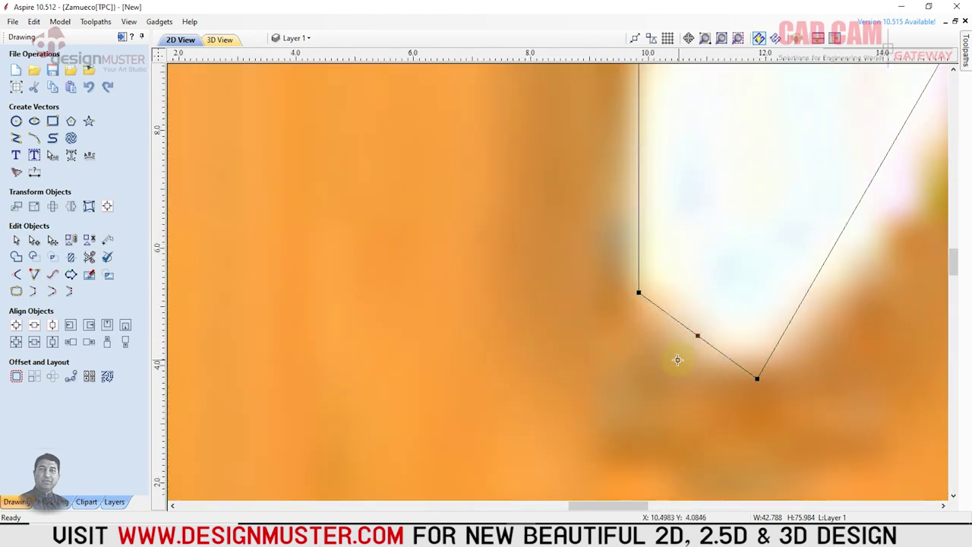
pyautogui.rightClick(674, 362)
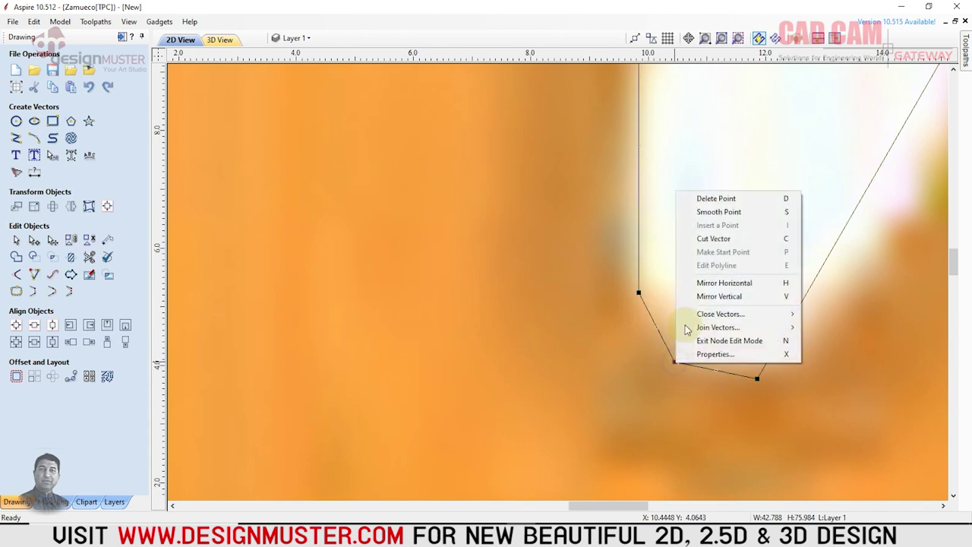
pyautogui.click(716, 209)
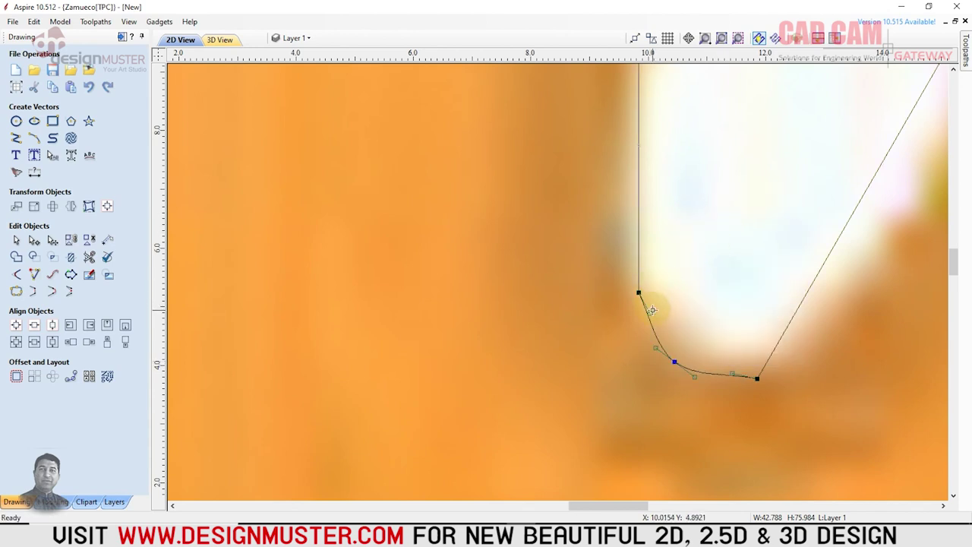
pyautogui.moveTo(643, 316); pyautogui.dragTo(641, 317)
pyautogui.moveTo(731, 372); pyautogui.dragTo(744, 399)
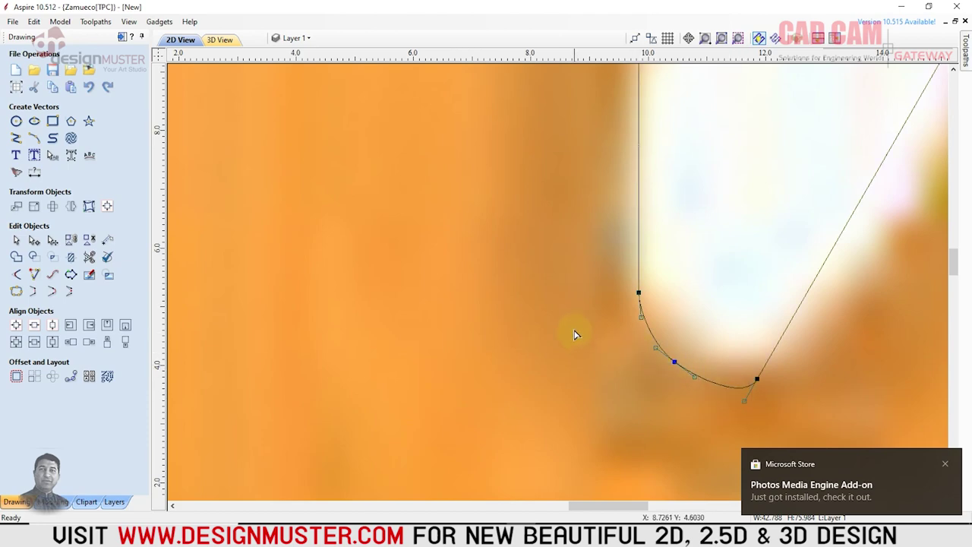
# Add a smooth node on the notch's diagonal edge and bend that segment along the notch
pyautogui.scroll(-2, 586, 325)
pyautogui.scroll(-3, 570, 326)
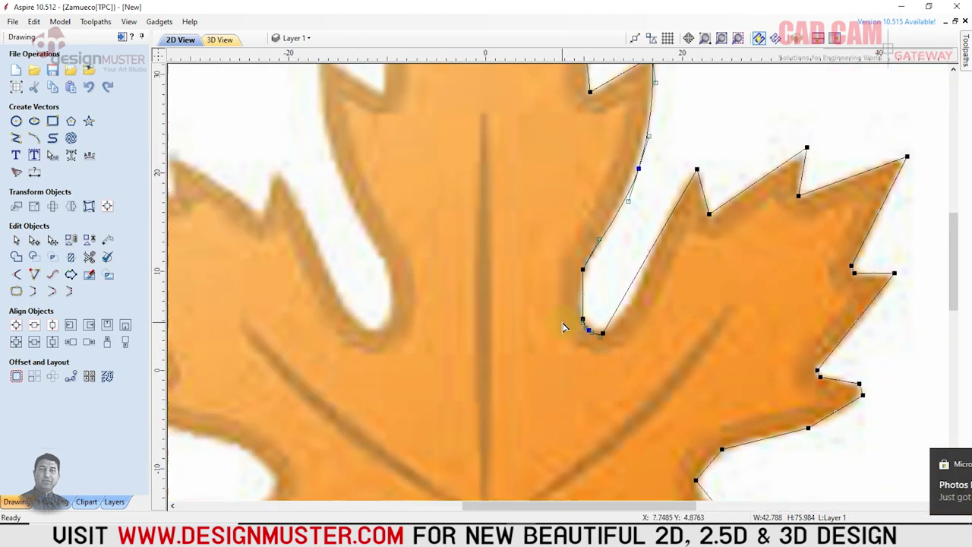
pyautogui.scroll(2, 642, 291)
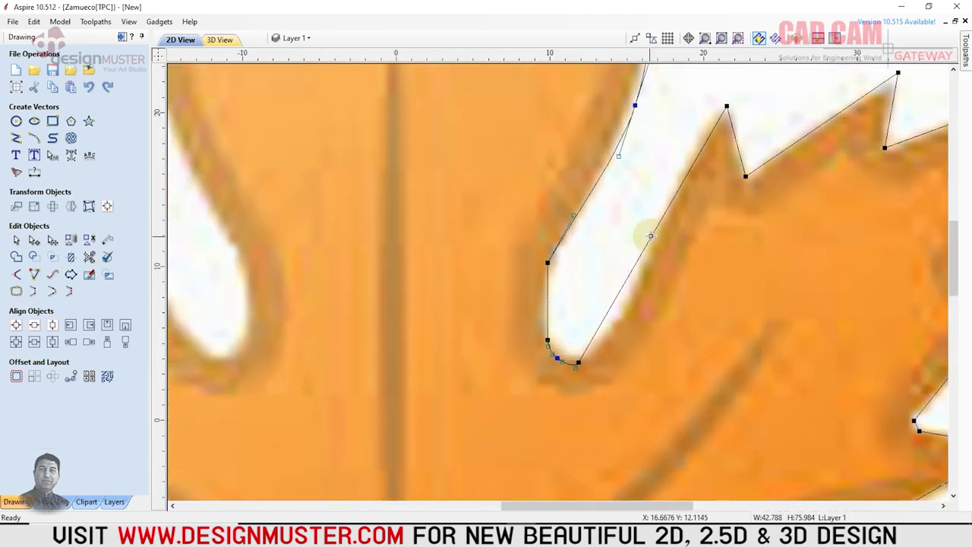
pyautogui.doubleClick(653, 236)
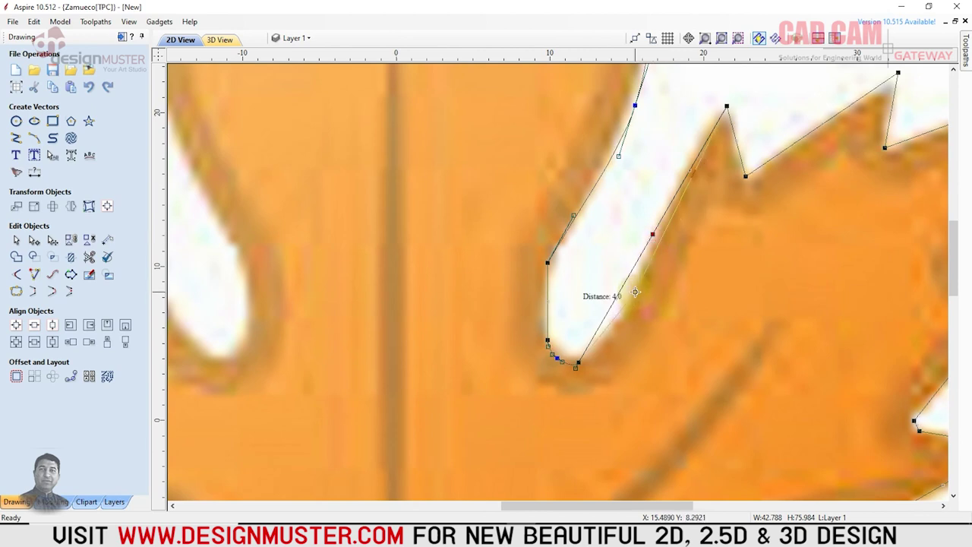
pyautogui.moveTo(633, 289); pyautogui.dragTo(632, 290)
pyautogui.rightClick(632, 290)
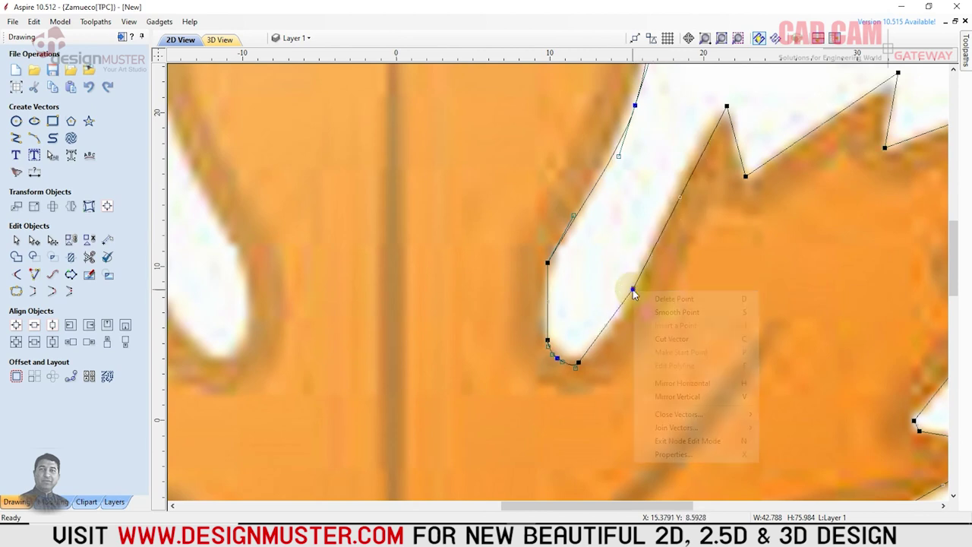
pyautogui.click(653, 310)
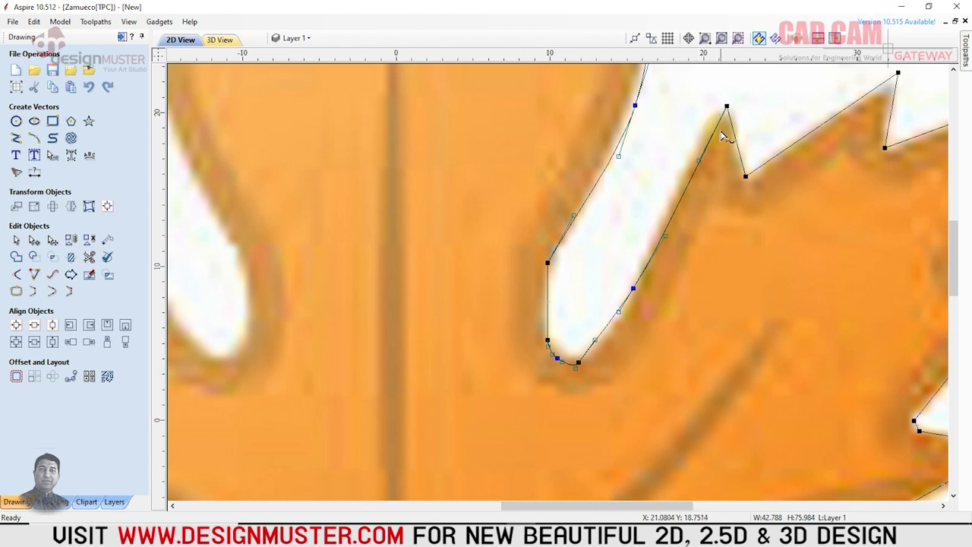
pyautogui.click(698, 162)
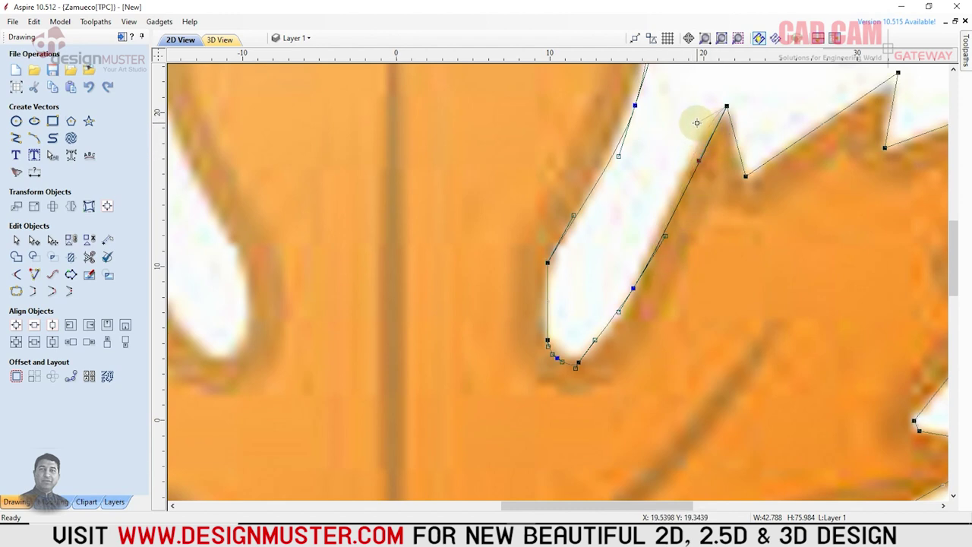
pyautogui.moveTo(696, 123); pyautogui.dragTo(696, 122)
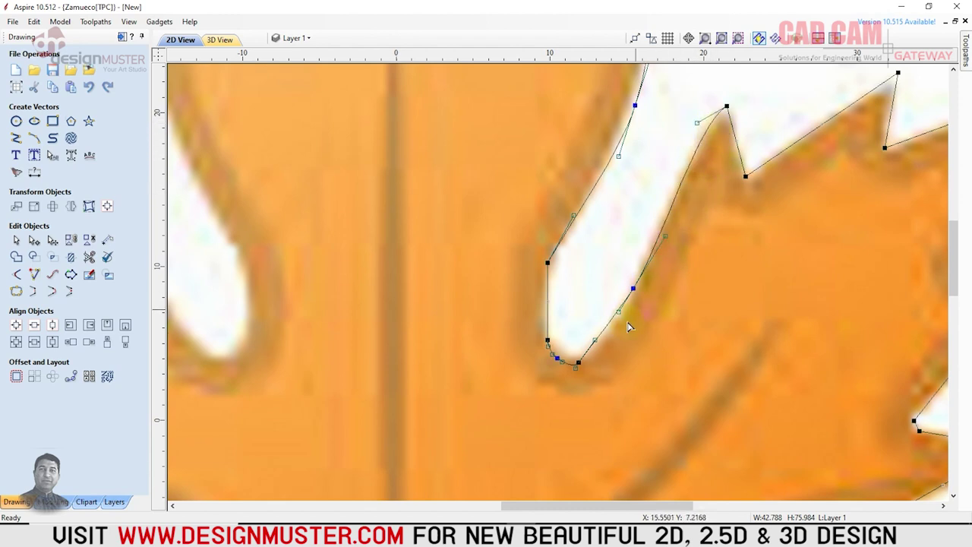
# Add a node at the notch bottom, fit its handle to the edge and make it smooth
pyautogui.doubleClick(595, 340)
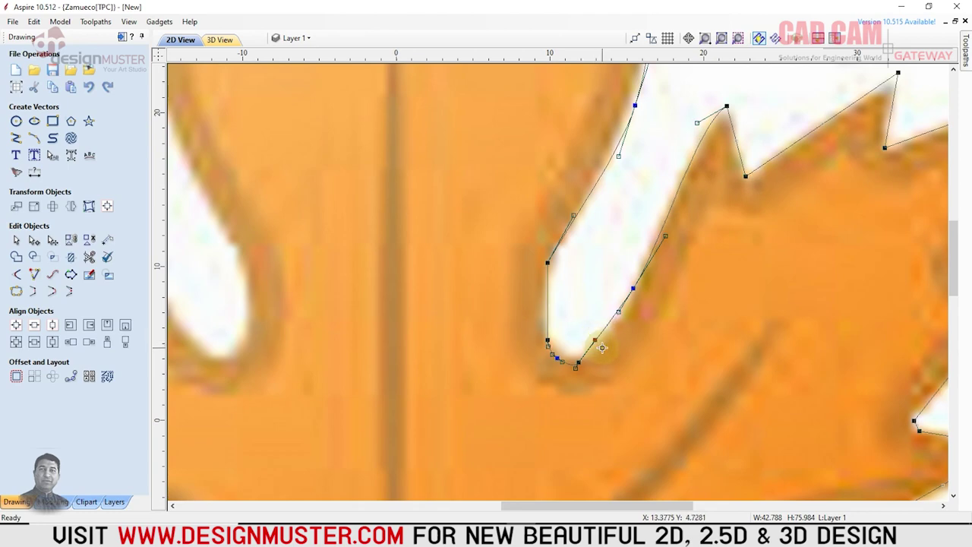
pyautogui.scroll(2, 596, 351)
pyautogui.scroll(2, 575, 365)
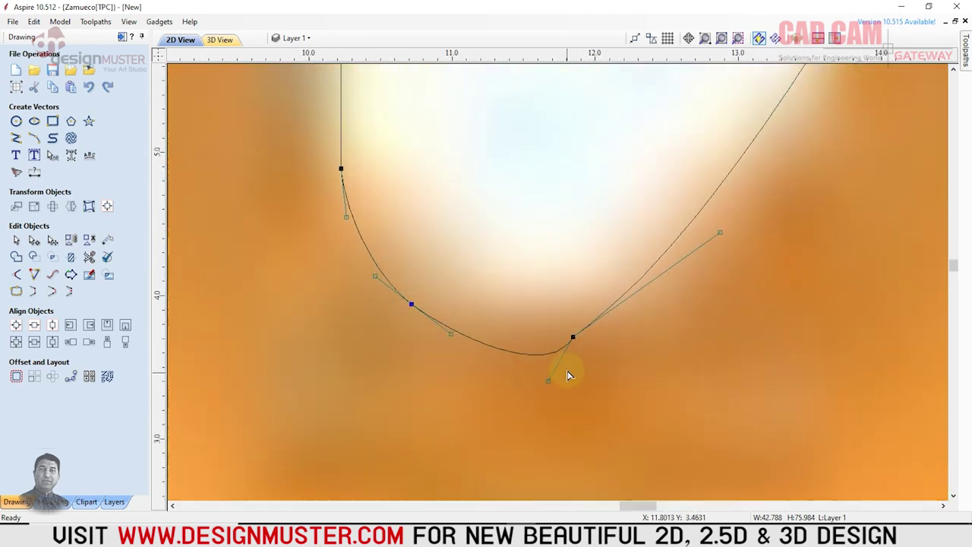
pyautogui.scroll(2, 569, 373)
pyautogui.click(537, 385)
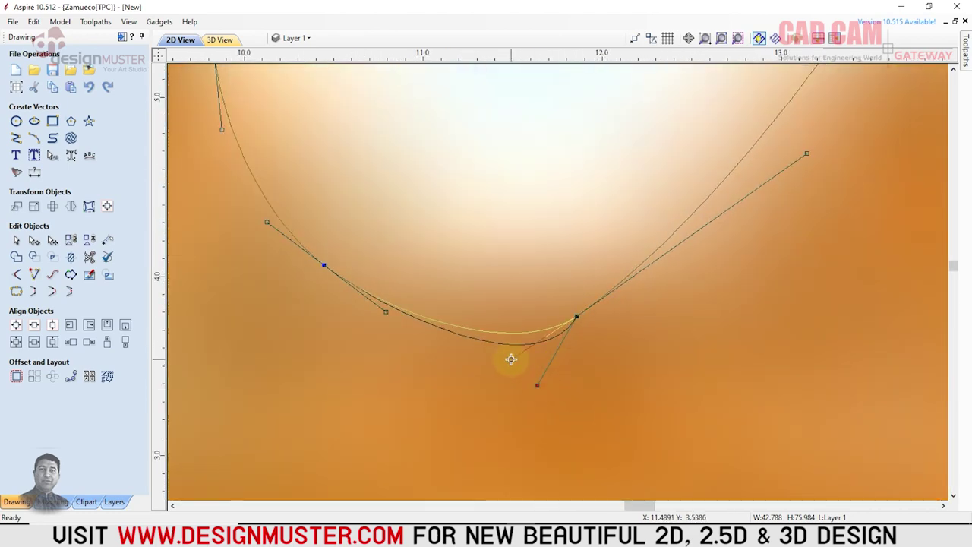
pyautogui.moveTo(484, 357); pyautogui.dragTo(482, 356)
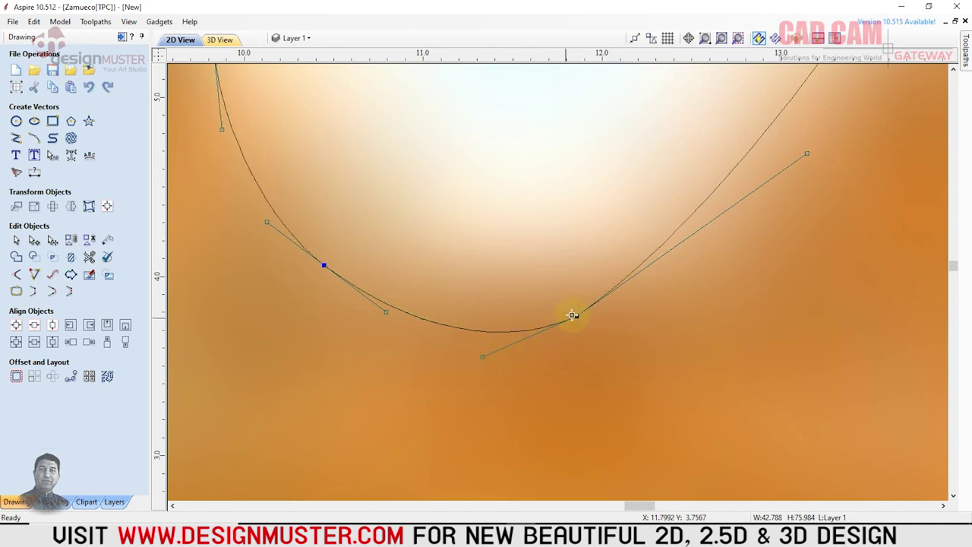
pyautogui.rightClick(577, 317)
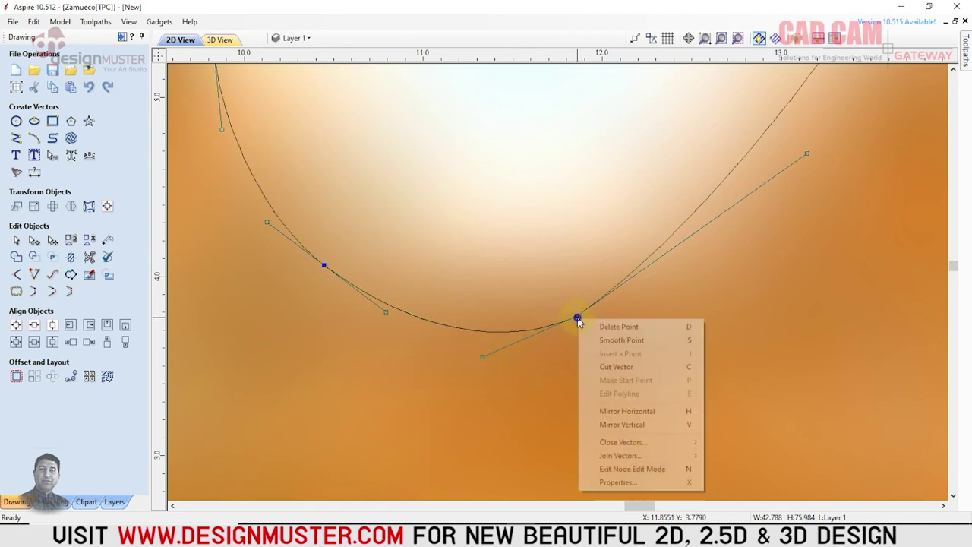
pyautogui.click(614, 343)
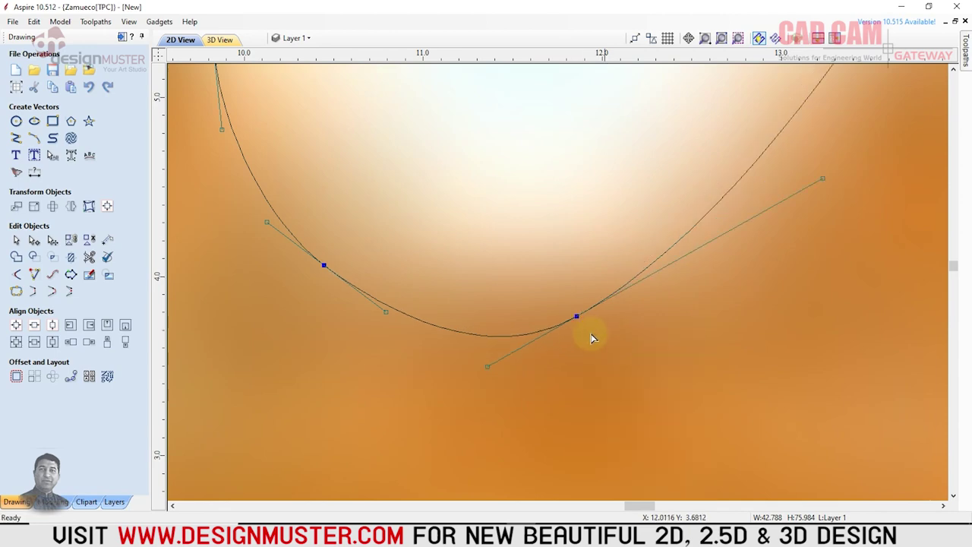
# Round the right lobe's small corner with a new smooth node, fitting both handles to the edge
pyautogui.scroll(-3, 499, 351)
pyautogui.scroll(-2, 501, 363)
pyautogui.scroll(-2, 560, 341)
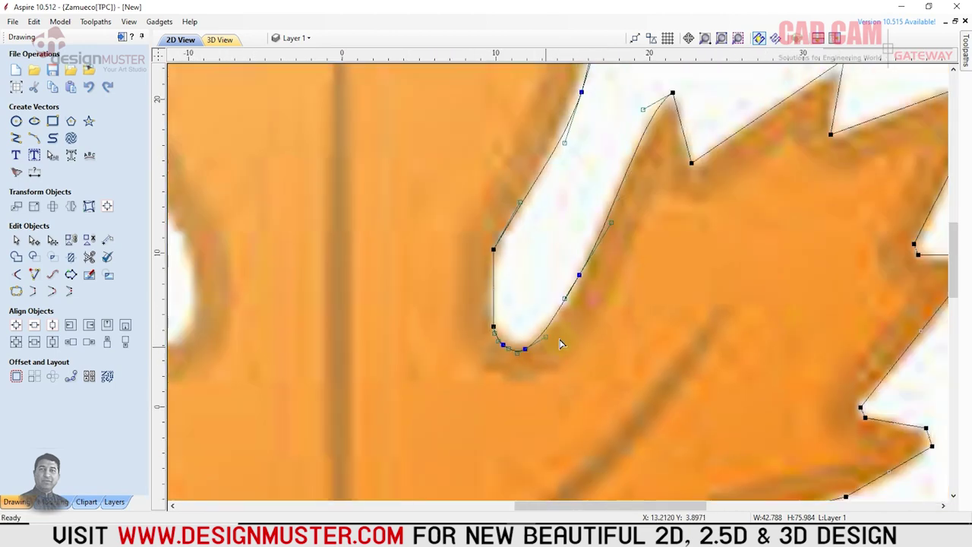
pyautogui.scroll(3, 663, 112)
pyautogui.scroll(-2, 647, 135)
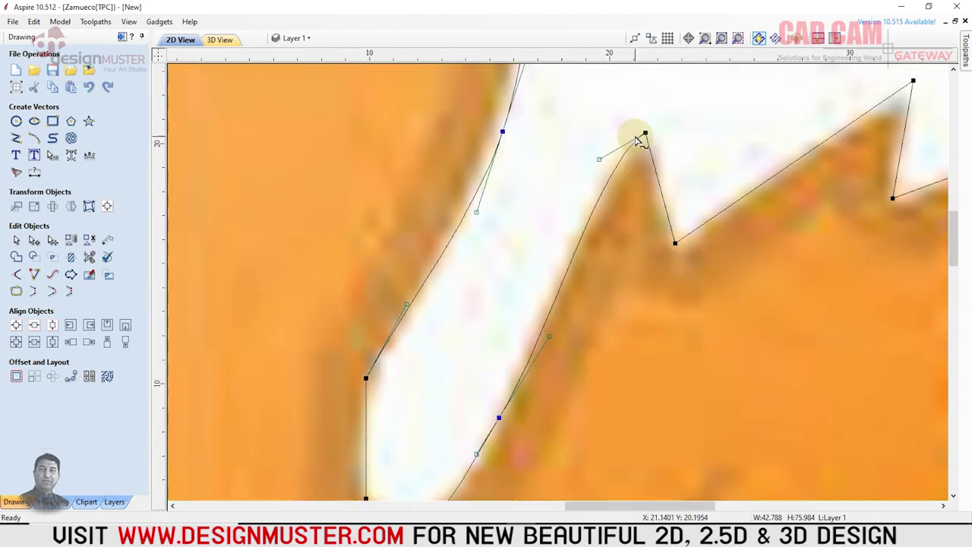
pyautogui.scroll(-2, 640, 134)
pyautogui.scroll(1, 634, 148)
pyautogui.scroll(-2, 787, 143)
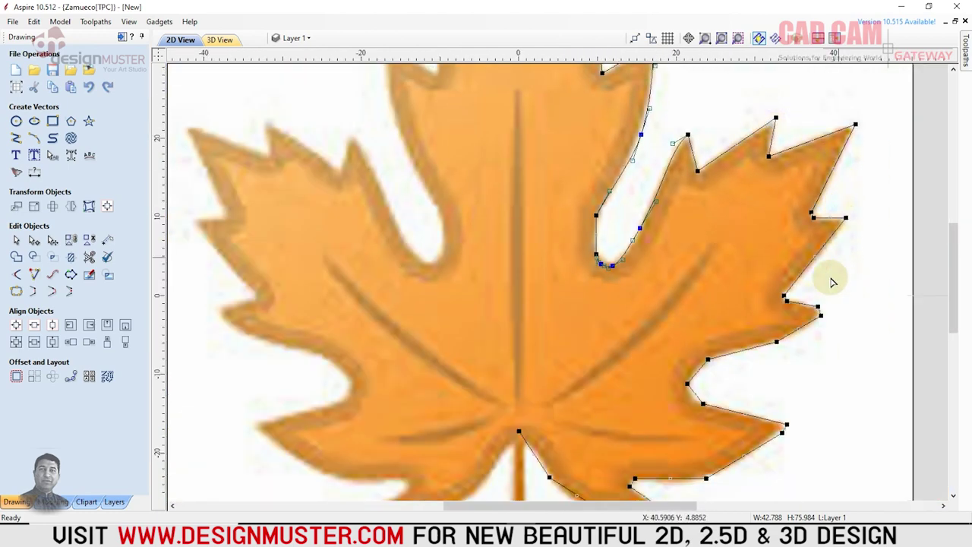
pyautogui.scroll(2, 806, 199)
pyautogui.scroll(3, 805, 199)
pyautogui.scroll(2, 812, 199)
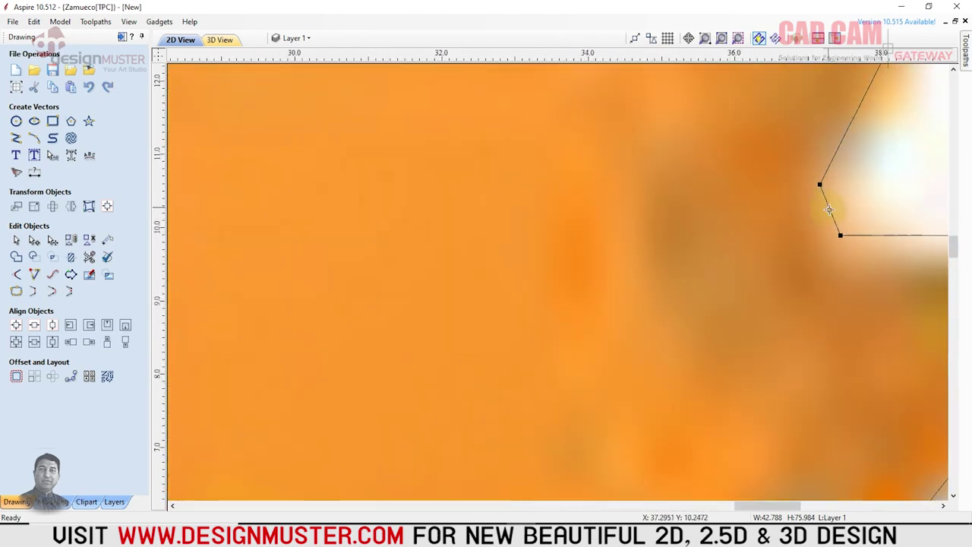
pyautogui.click(828, 210)
pyautogui.moveTo(818, 217); pyautogui.dragTo(818, 218)
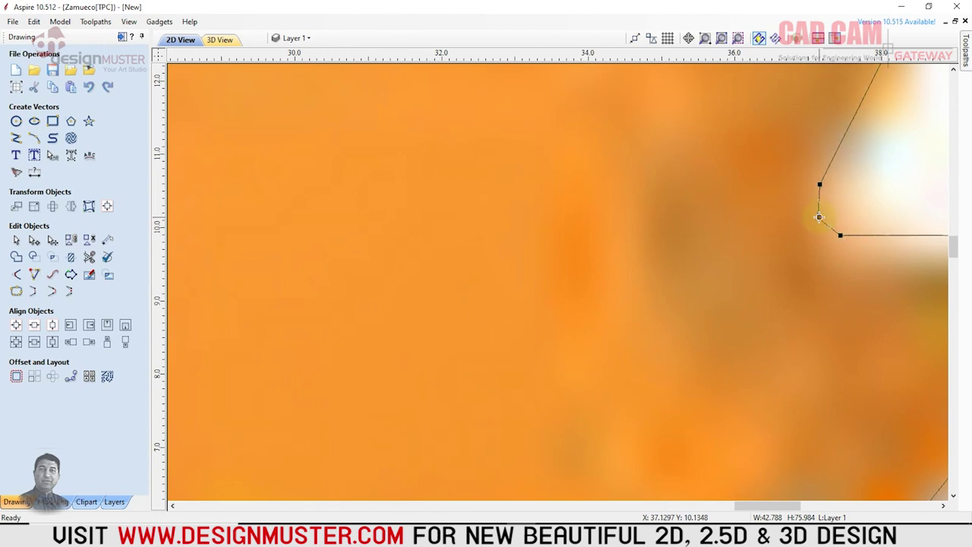
pyautogui.rightClick(818, 217)
pyautogui.click(833, 241)
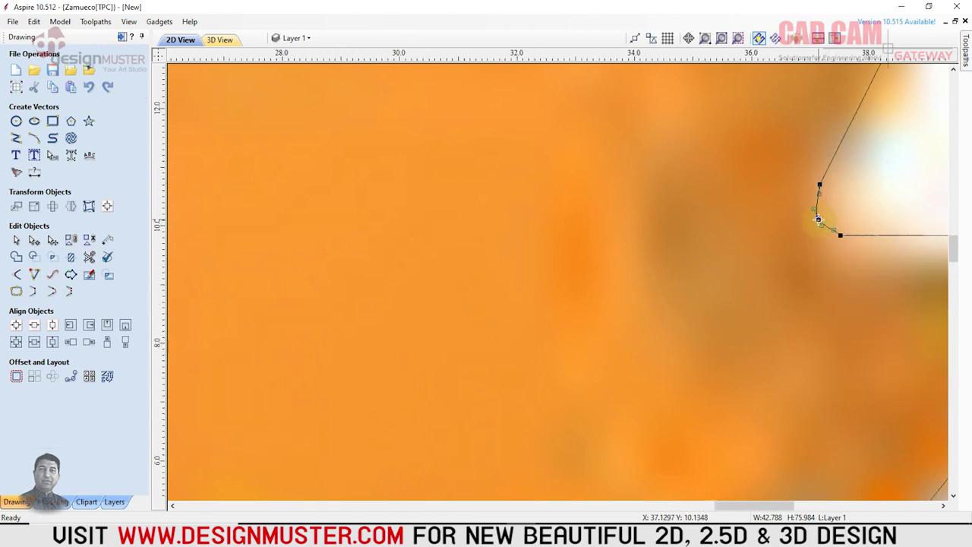
pyautogui.scroll(-1, 826, 220)
pyautogui.scroll(2, 809, 197)
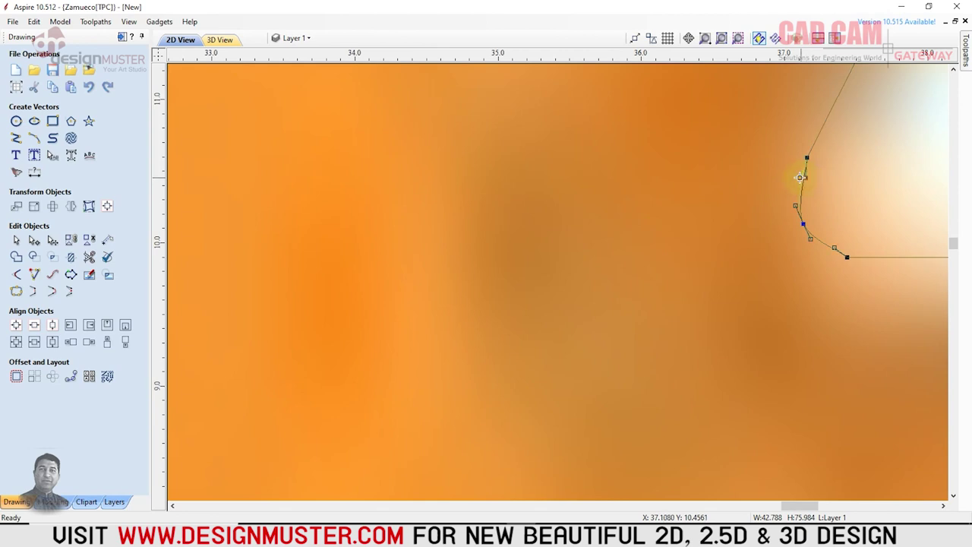
pyautogui.moveTo(797, 178); pyautogui.dragTo(798, 178)
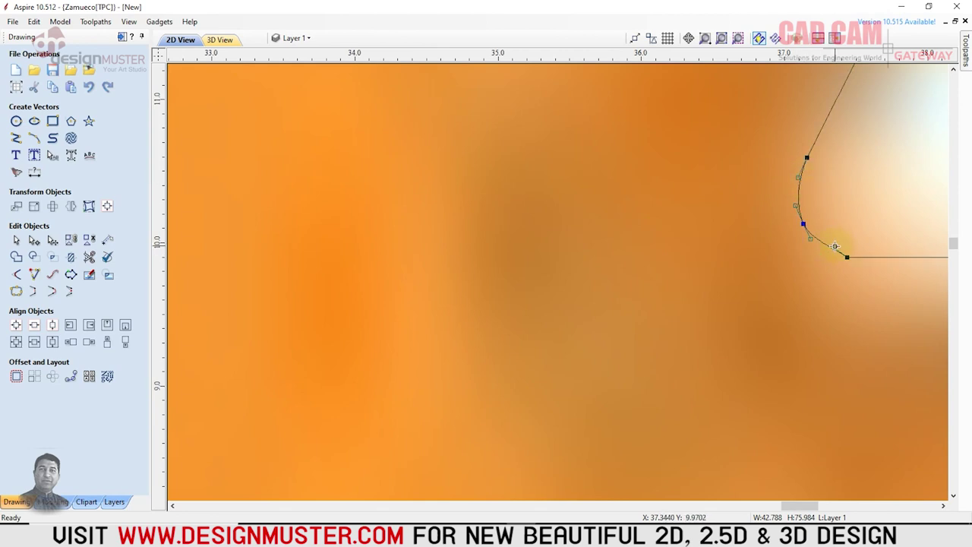
pyautogui.moveTo(833, 246); pyautogui.dragTo(834, 247)
# Insert a point on the lobe's long diagonal edge and make it a smooth point
pyautogui.scroll(-2, 821, 238)
pyautogui.scroll(-2, 760, 174)
pyautogui.scroll(-2, 771, 357)
pyautogui.scroll(1, 740, 338)
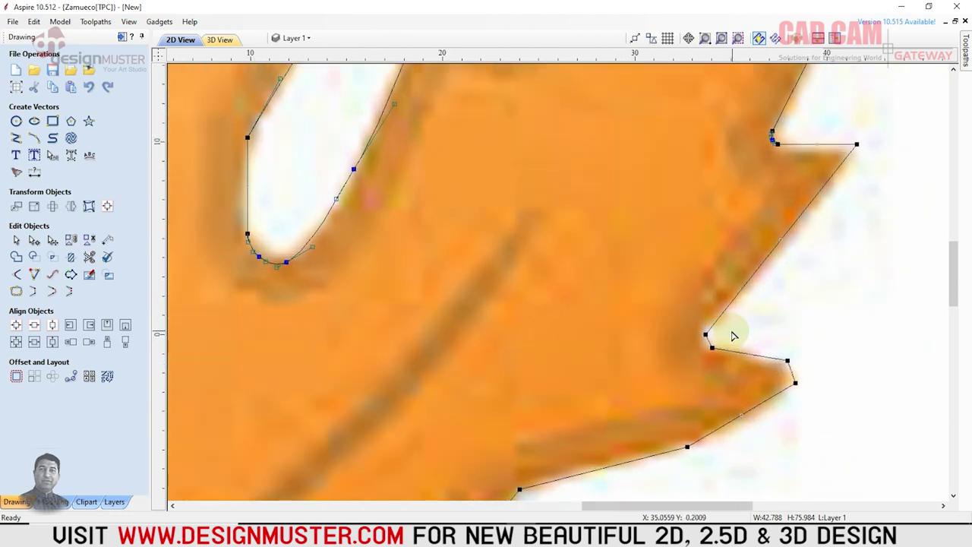
pyautogui.scroll(1, 781, 271)
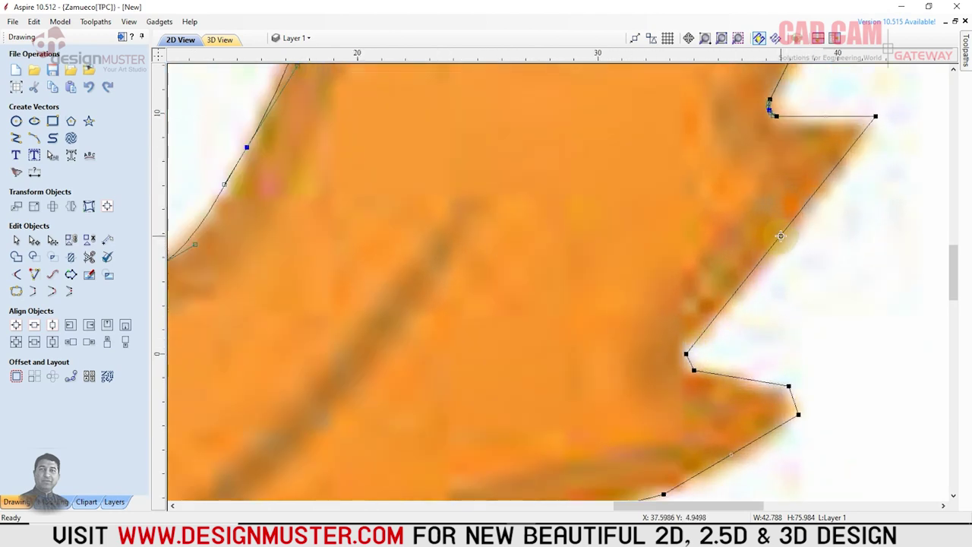
pyautogui.click(780, 235)
pyautogui.rightClick(788, 242)
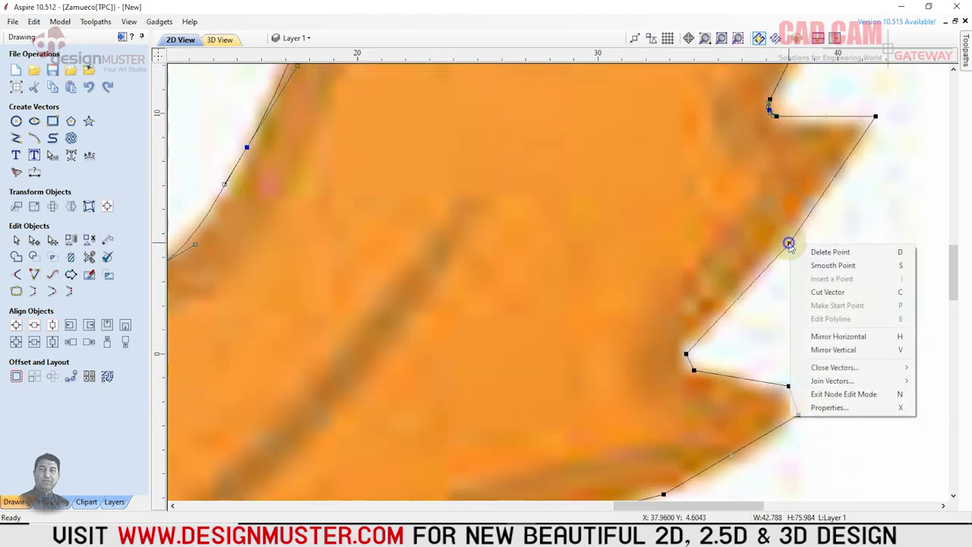
pyautogui.click(825, 266)
# Round the lower right lobe's inner notch corner with a smooth node bulged left to match the edge
pyautogui.scroll(-2, 733, 220)
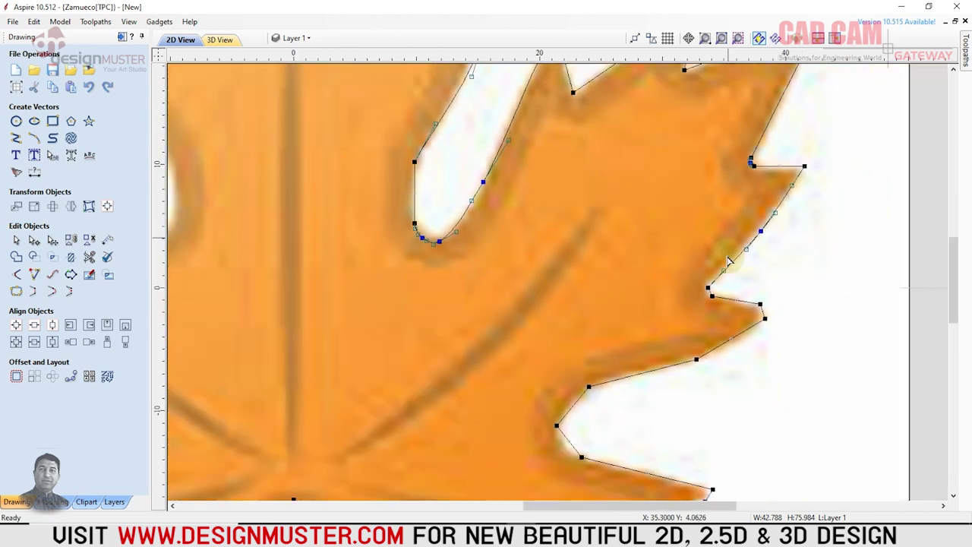
pyautogui.scroll(4, 729, 258)
pyautogui.scroll(5, 694, 296)
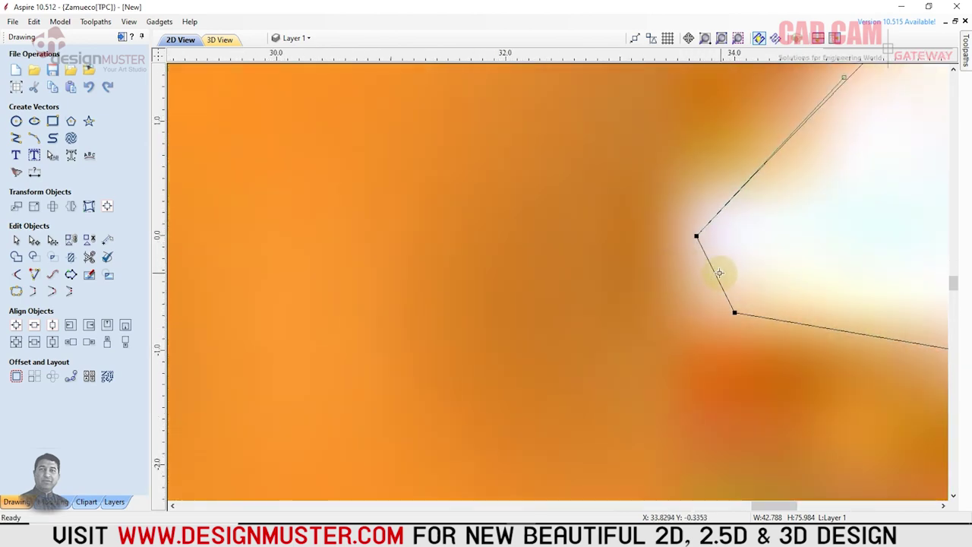
pyautogui.moveTo(717, 273); pyautogui.dragTo(686, 286)
pyautogui.rightClick(687, 287)
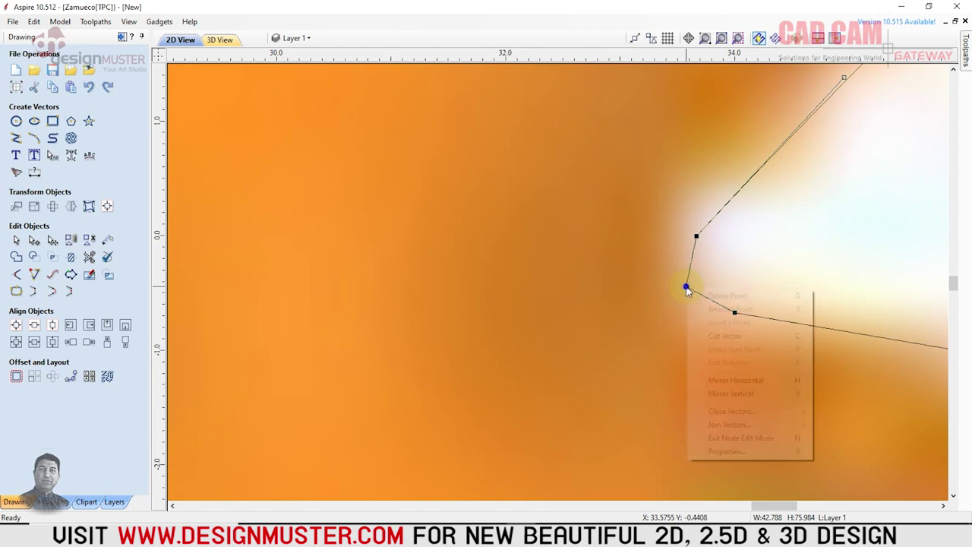
pyautogui.click(702, 308)
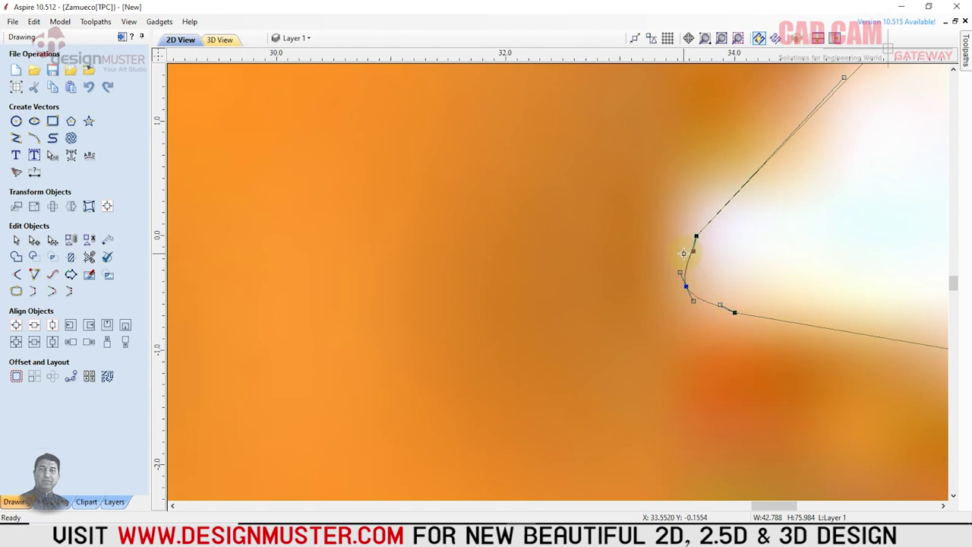
pyautogui.moveTo(681, 251); pyautogui.dragTo(681, 252)
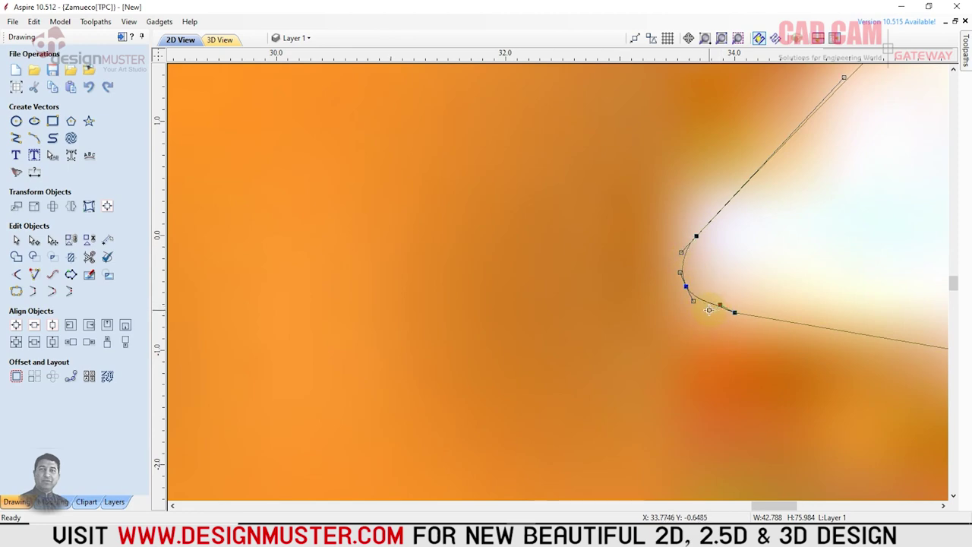
# Pull a new smooth node out to the lobe's tooth tip and reshape the curve around it
pyautogui.scroll(-2, 705, 306)
pyautogui.scroll(-3, 660, 239)
pyautogui.scroll(4, 722, 289)
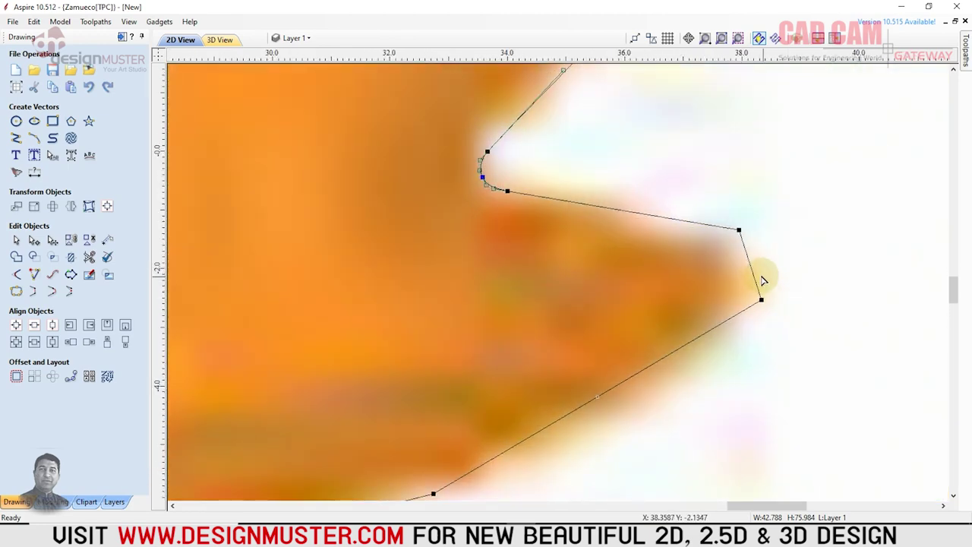
pyautogui.moveTo(752, 264); pyautogui.dragTo(774, 254)
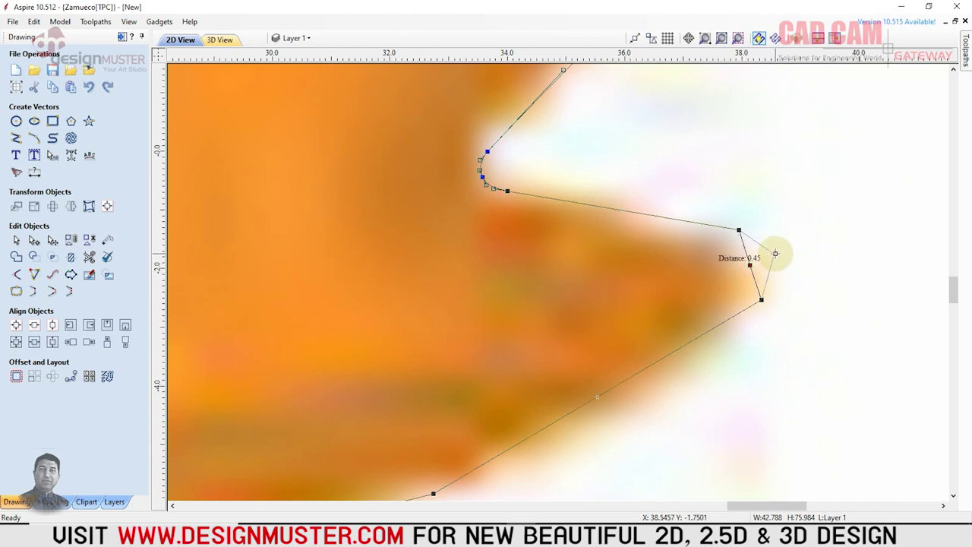
pyautogui.rightClick(773, 254)
pyautogui.click(817, 276)
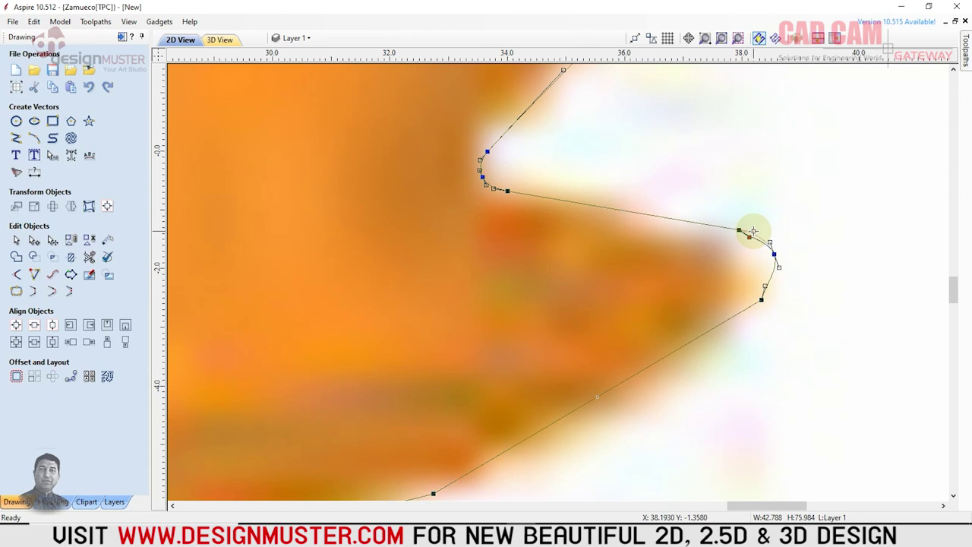
pyautogui.moveTo(752, 231); pyautogui.dragTo(752, 230)
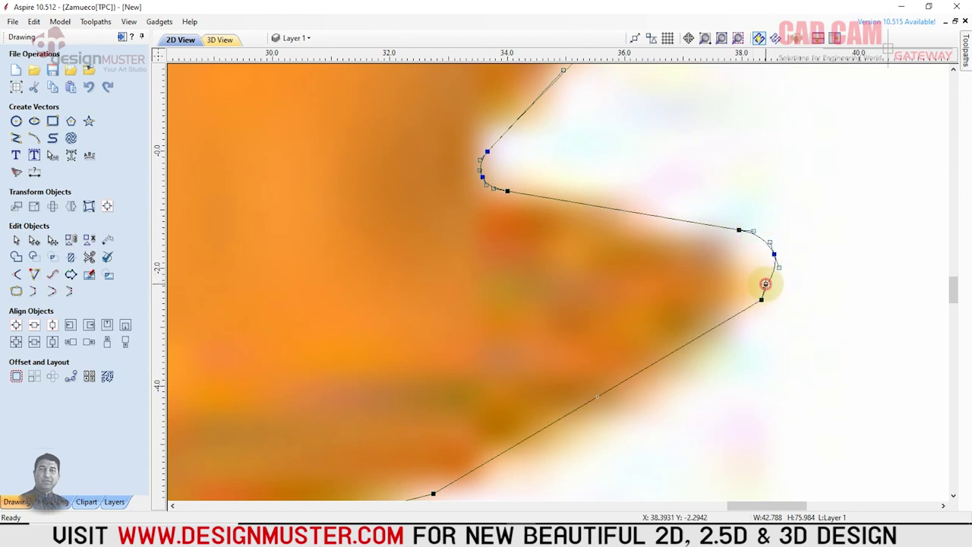
pyautogui.click(765, 283)
# Make the node on the lobe's lower edge smooth so the outline rounds
pyautogui.scroll(-2, 802, 271)
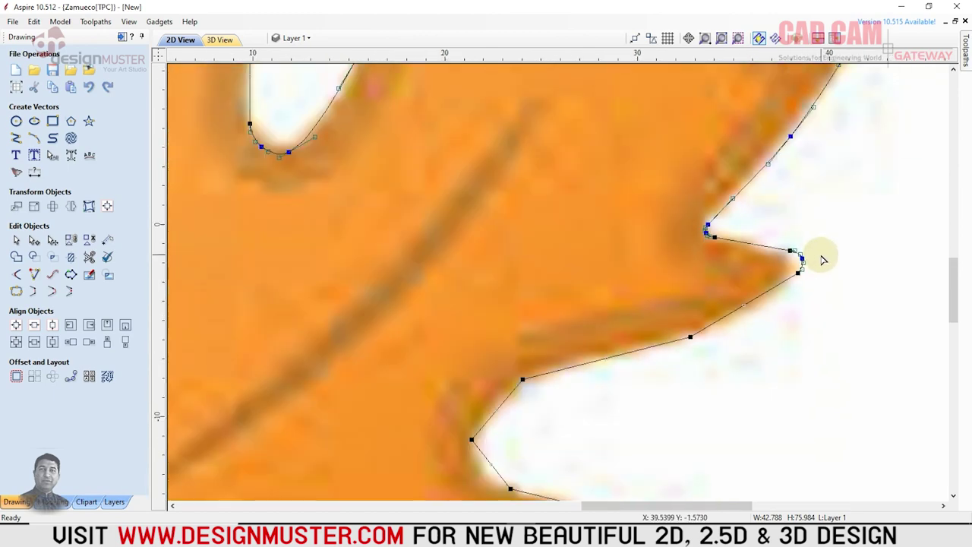
pyautogui.scroll(-1, 770, 308)
pyautogui.scroll(1, 768, 316)
pyautogui.scroll(1, 766, 312)
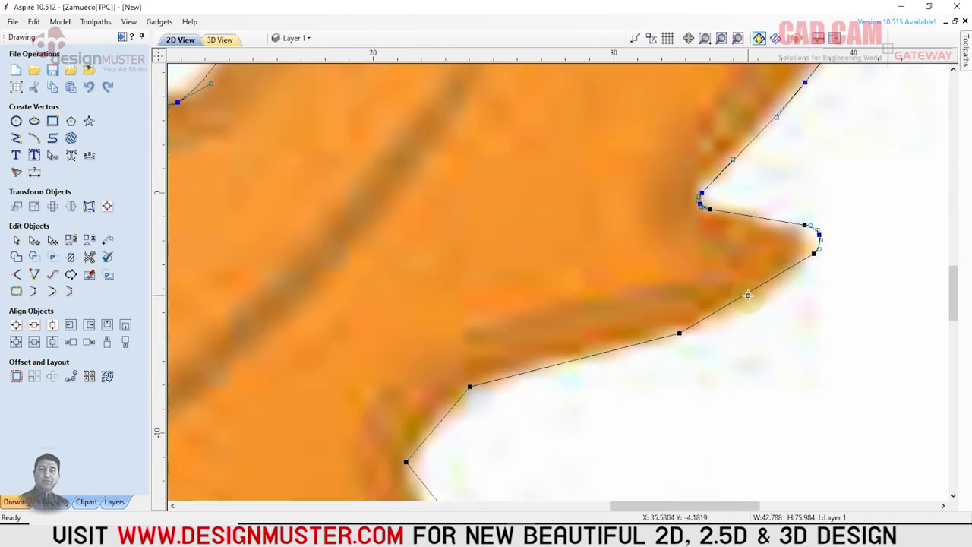
pyautogui.rightClick(763, 302)
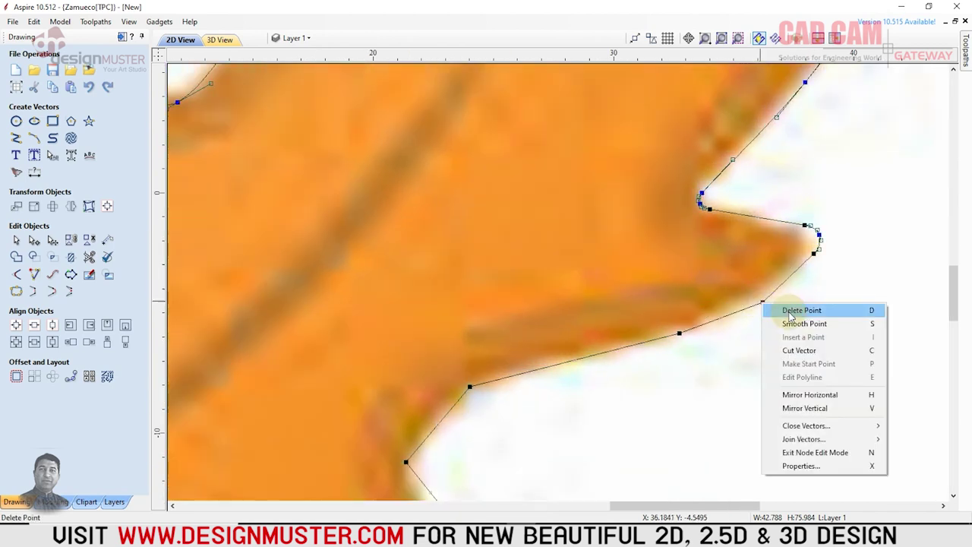
pyautogui.click(795, 325)
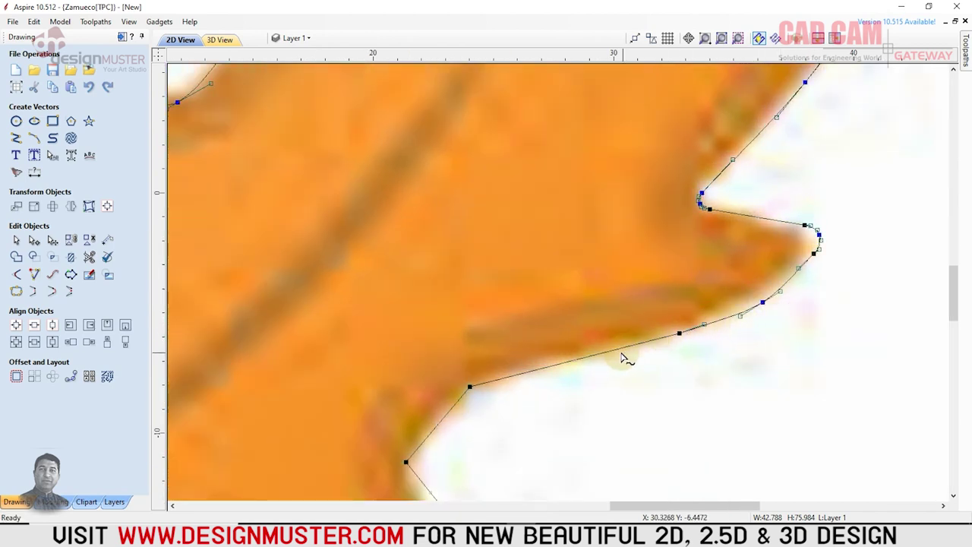
# Convert the straight span to a curve, insert nodes, and bend it into the notch curve
pyautogui.scroll(-2, 554, 340)
pyautogui.scroll(1, 505, 379)
pyautogui.scroll(1, 489, 387)
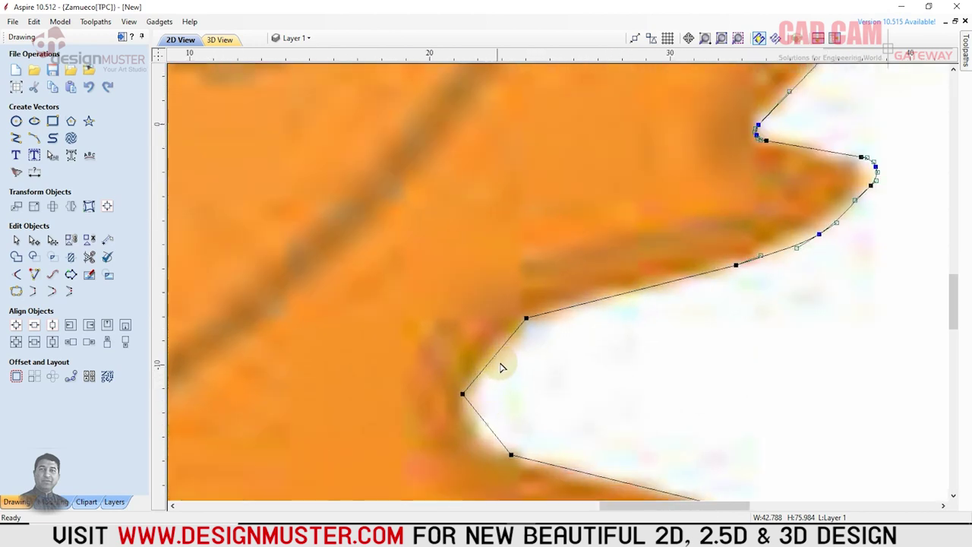
pyautogui.press('c')
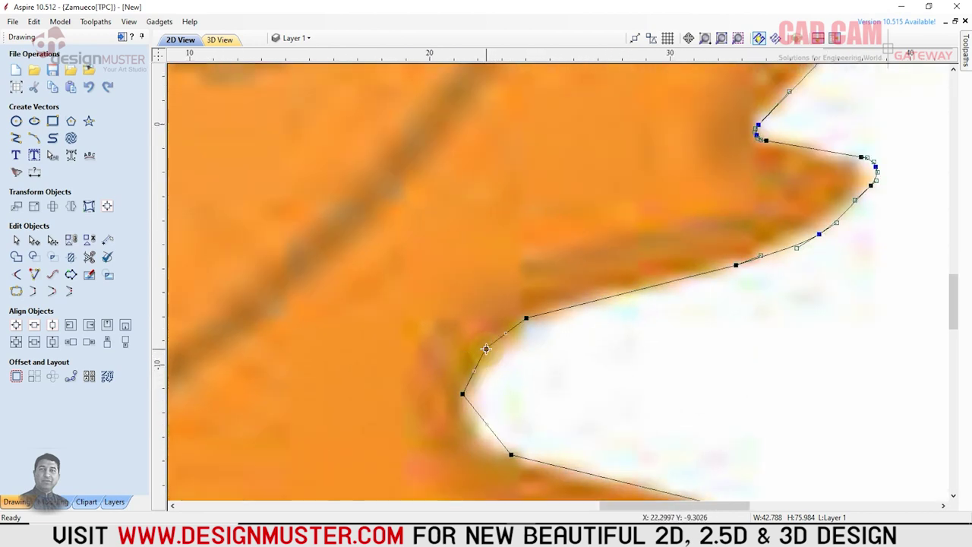
pyautogui.press('p')
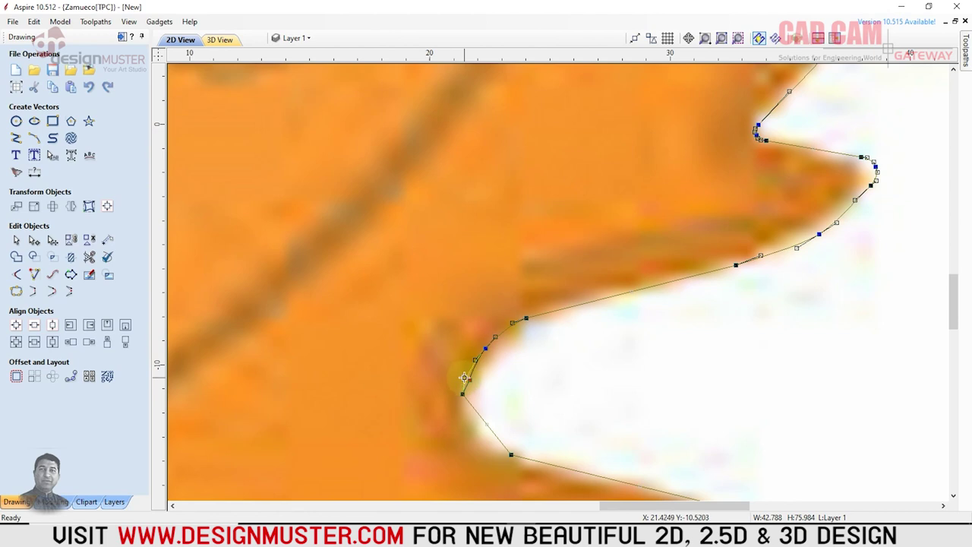
pyautogui.press('p')
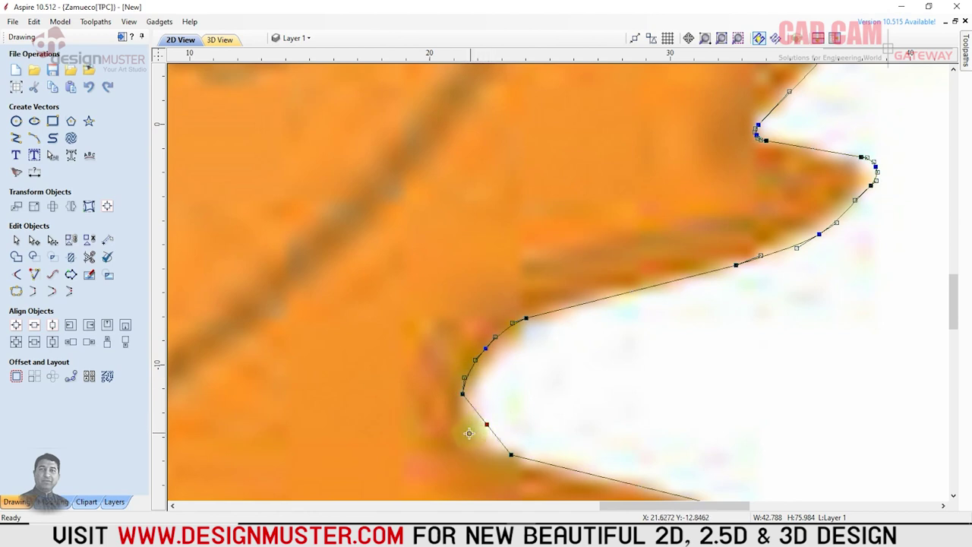
pyautogui.click(468, 434)
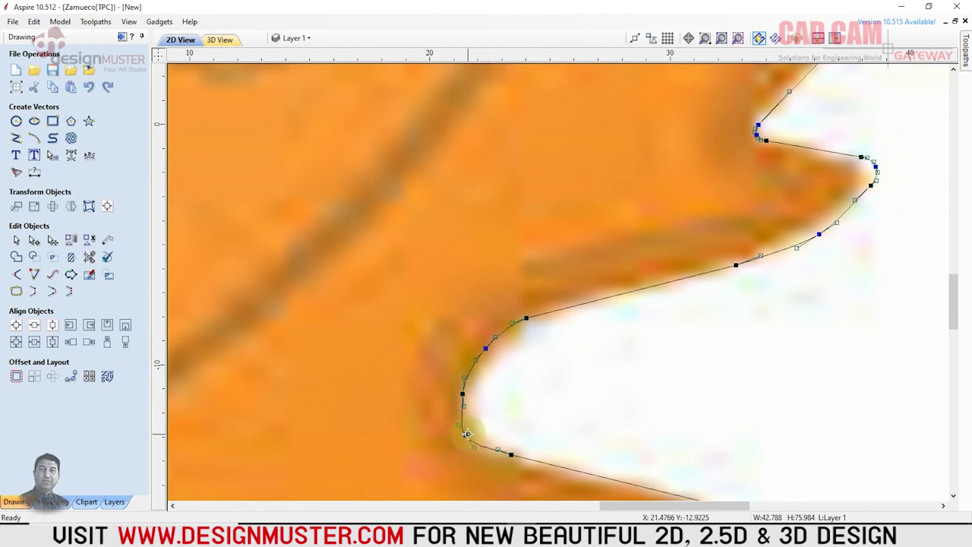
pyautogui.scroll(2, 465, 434)
pyautogui.scroll(1, 456, 433)
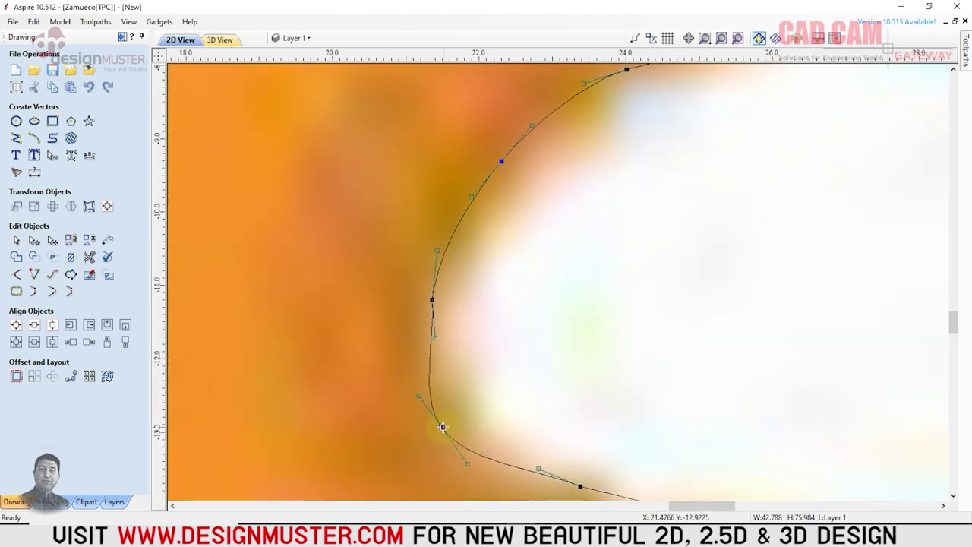
pyautogui.moveTo(441, 427); pyautogui.dragTo(457, 414)
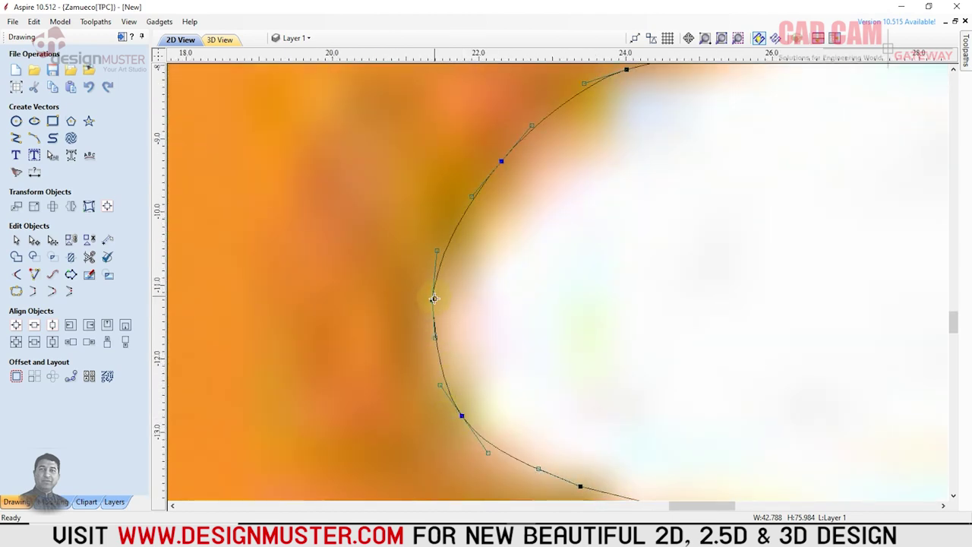
pyautogui.moveTo(431, 298); pyautogui.dragTo(432, 299)
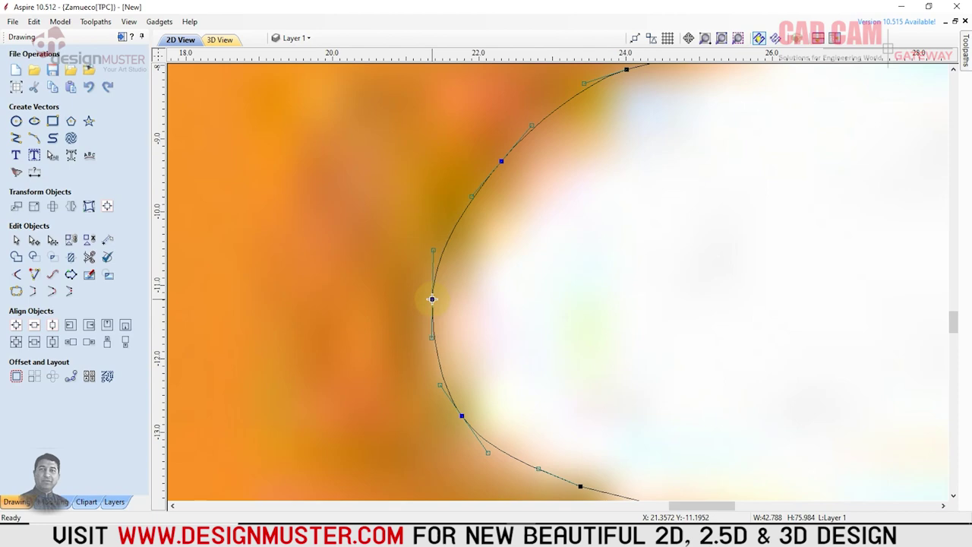
pyautogui.click(578, 486)
# Move the node nearer the lobe tip and bulge the curve outward around the tip
pyautogui.scroll(-2, 485, 387)
pyautogui.scroll(-1, 461, 369)
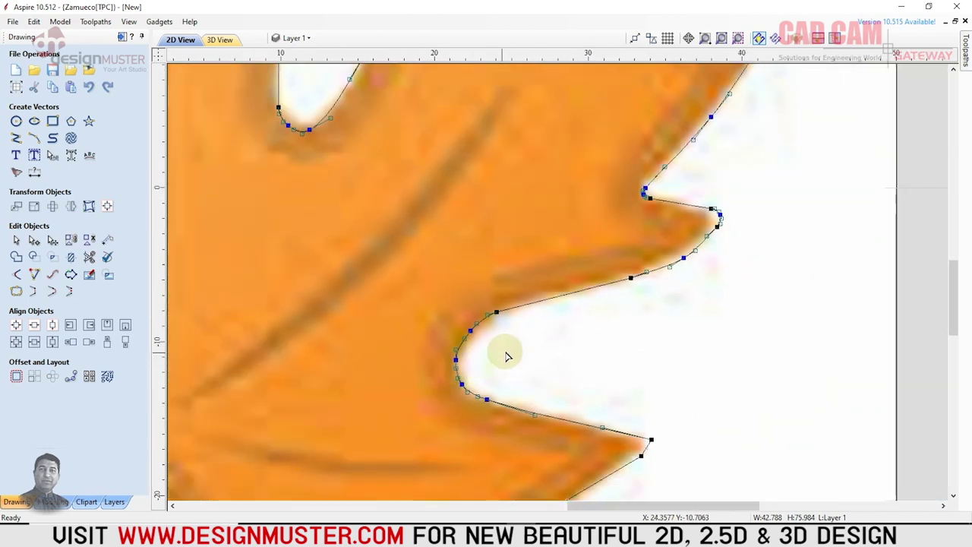
pyautogui.scroll(-1, 630, 425)
pyautogui.scroll(3, 630, 425)
pyautogui.scroll(2, 619, 417)
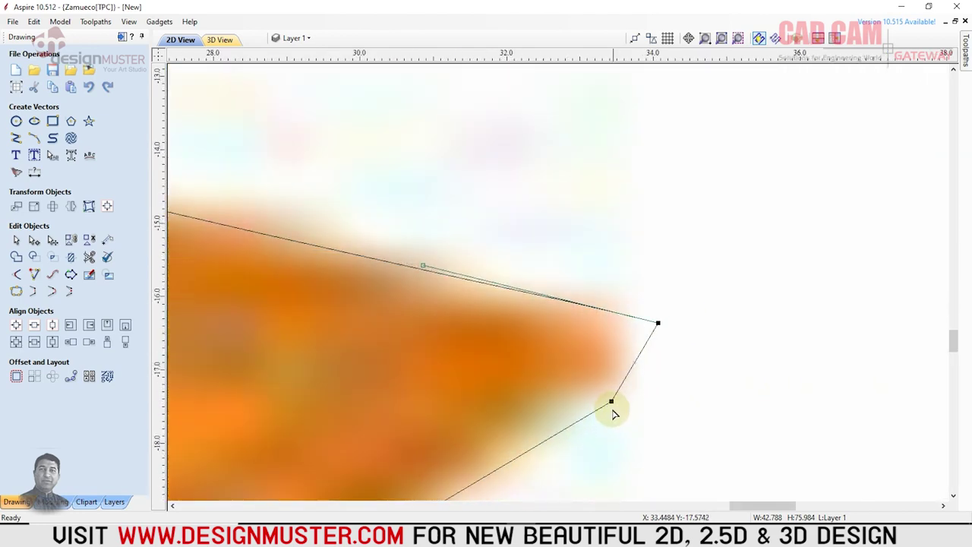
pyautogui.moveTo(610, 402); pyautogui.dragTo(644, 385)
pyautogui.scroll(-2, 668, 341)
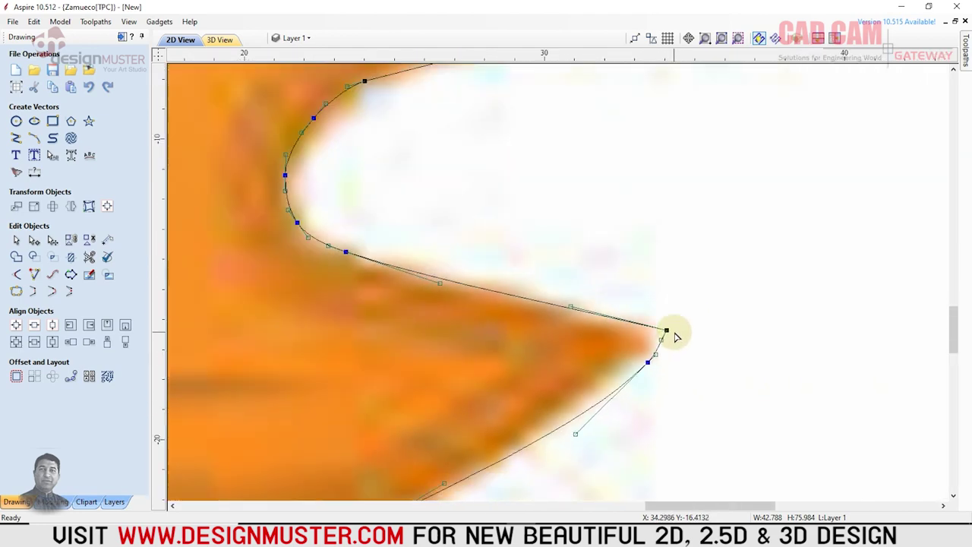
pyautogui.scroll(3, 662, 351)
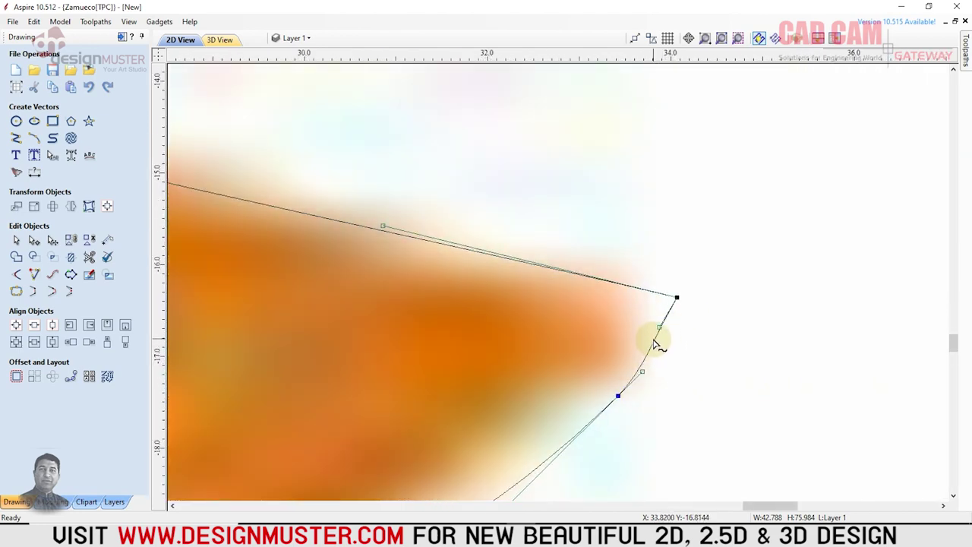
pyautogui.moveTo(660, 327); pyautogui.dragTo(719, 309)
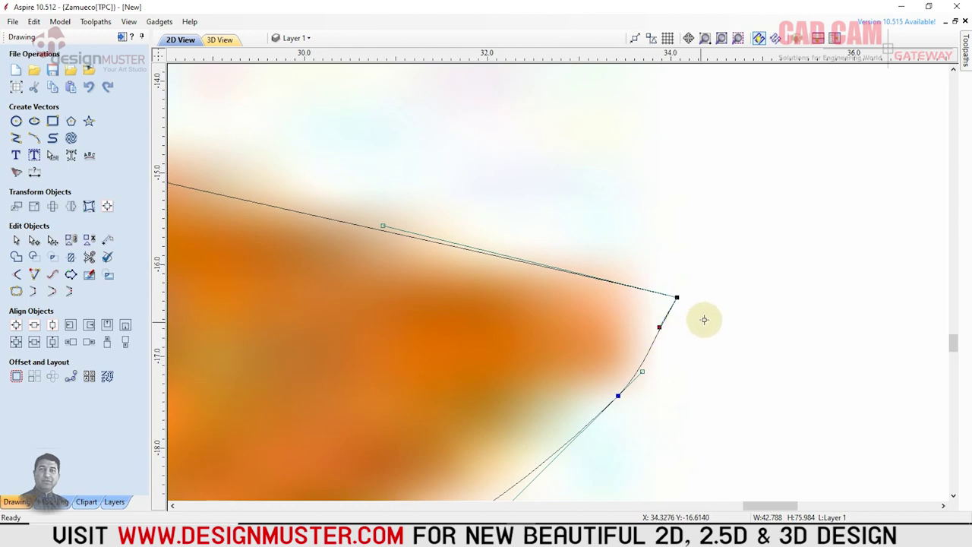
pyautogui.scroll(-3, 718, 310)
# Add a smooth node midway along the flat lower edge and bend it to follow the leaf
pyautogui.scroll(-3, 709, 291)
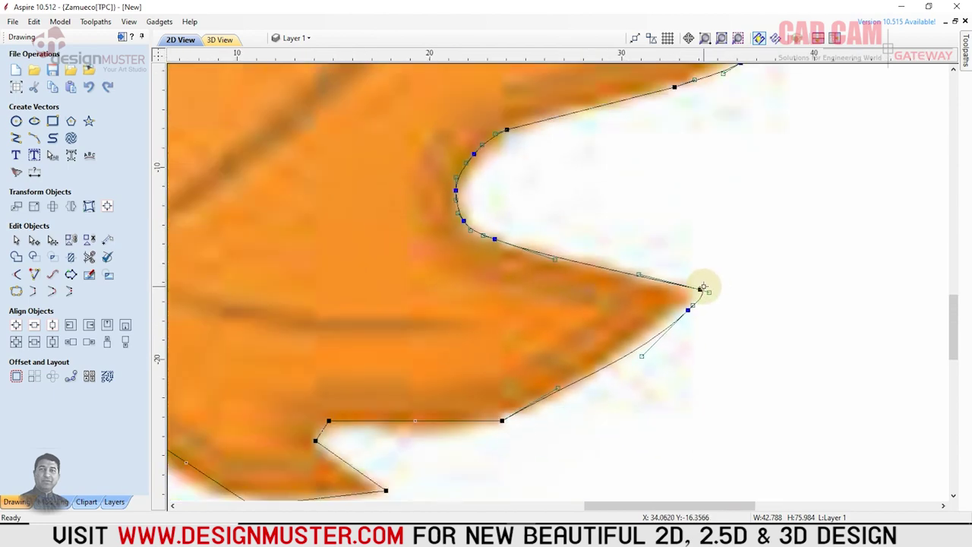
pyautogui.scroll(3, 543, 427)
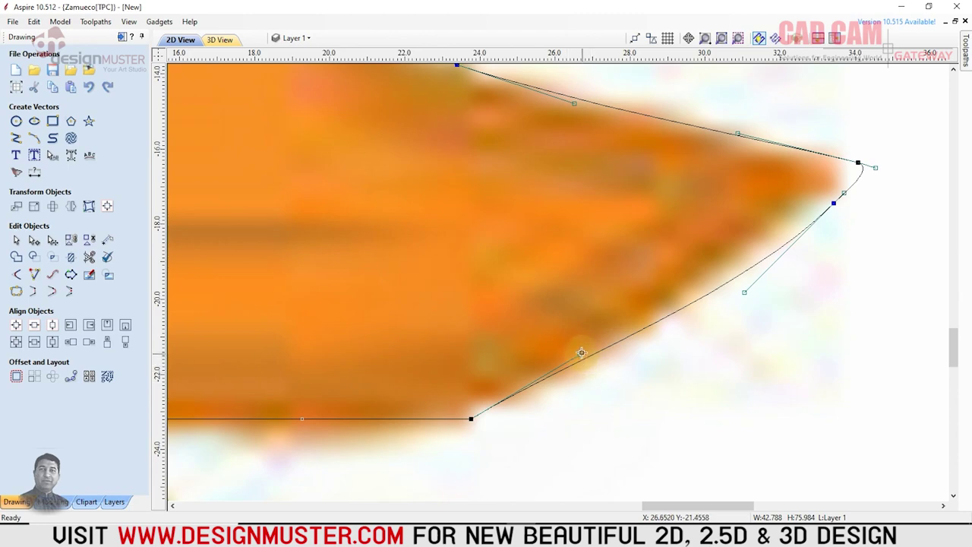
pyautogui.click(582, 355)
pyautogui.scroll(-3, 668, 341)
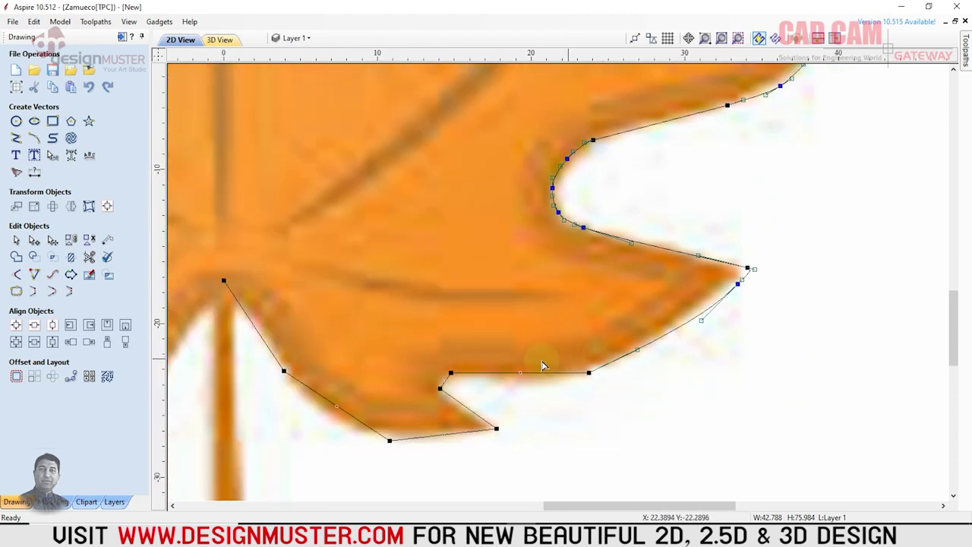
pyautogui.scroll(2, 546, 362)
pyautogui.scroll(1, 520, 387)
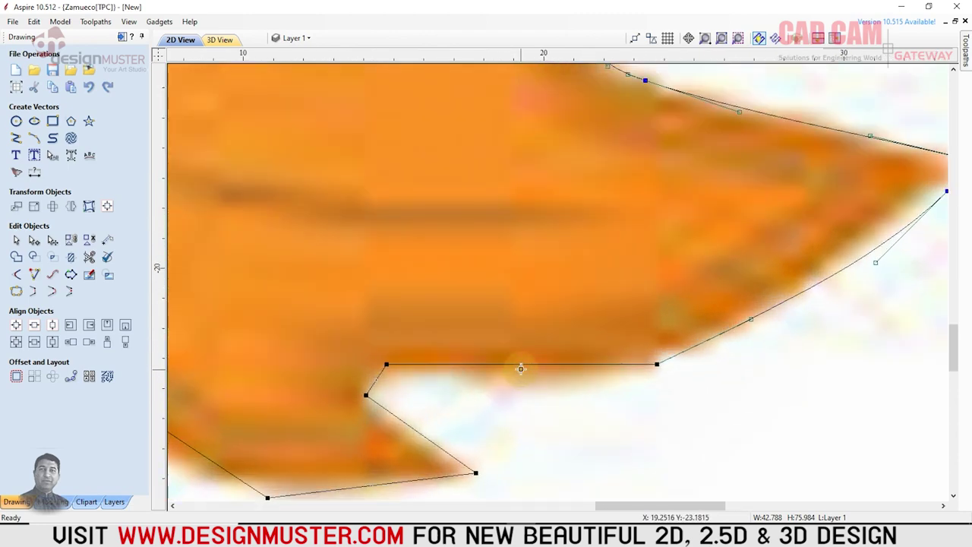
pyautogui.doubleClick(523, 365)
pyautogui.moveTo(529, 382); pyautogui.dragTo(529, 382)
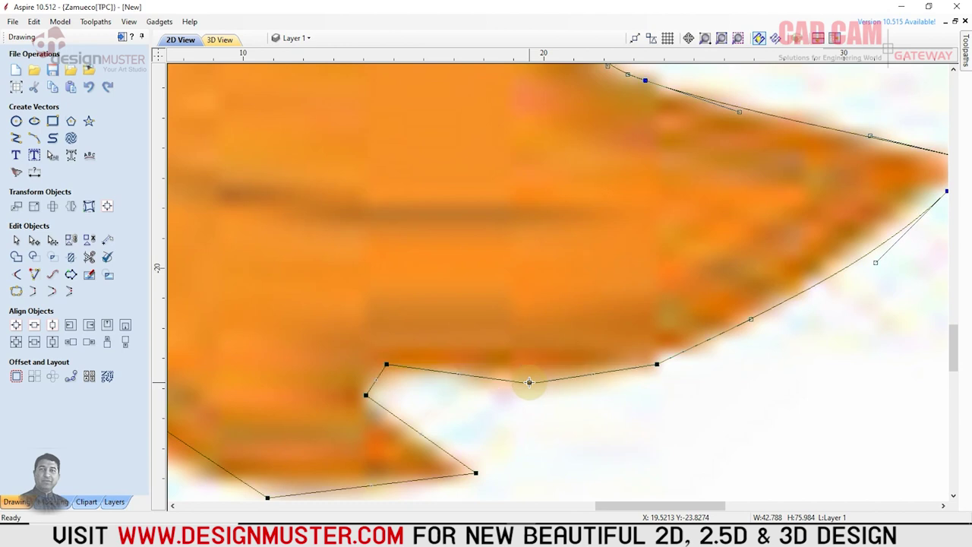
pyautogui.press('s')
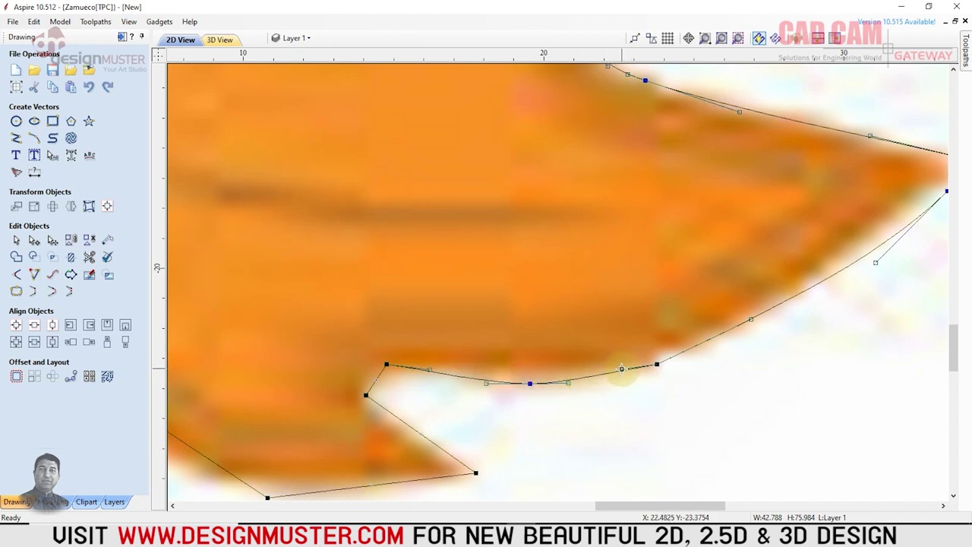
pyautogui.moveTo(620, 370); pyautogui.dragTo(622, 377)
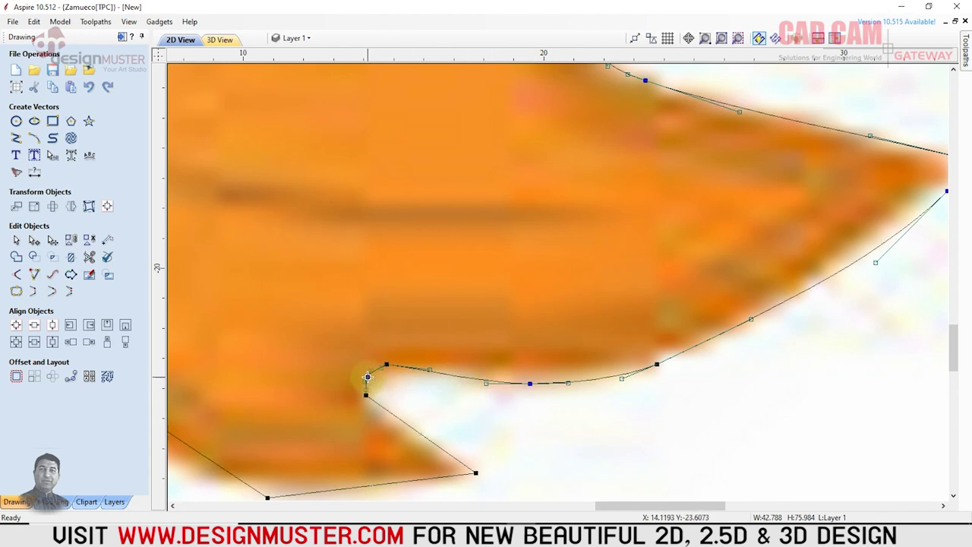
# Round the lower edge's inner corner and curve the edges running down toward the stem
pyautogui.scroll(3, 367, 377)
pyautogui.moveTo(411, 348); pyautogui.dragTo(404, 331)
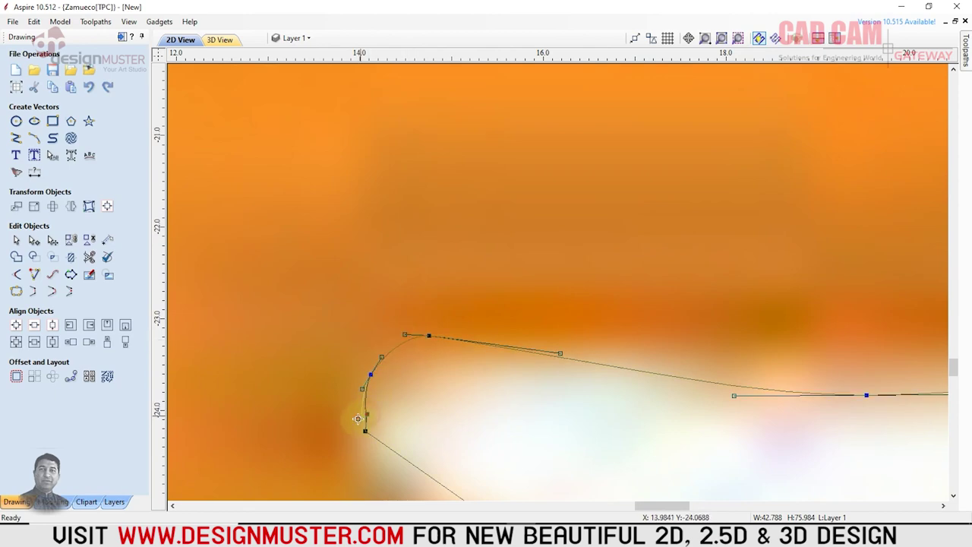
pyautogui.moveTo(357, 419); pyautogui.dragTo(357, 412)
pyautogui.scroll(-3, 376, 351)
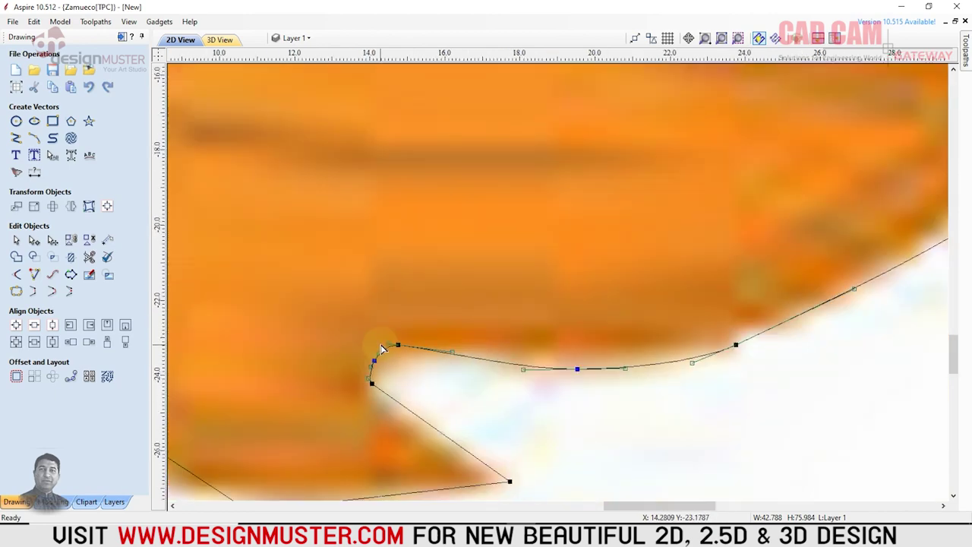
pyautogui.scroll(-3, 410, 387)
pyautogui.scroll(-1, 425, 410)
pyautogui.scroll(1, 360, 425)
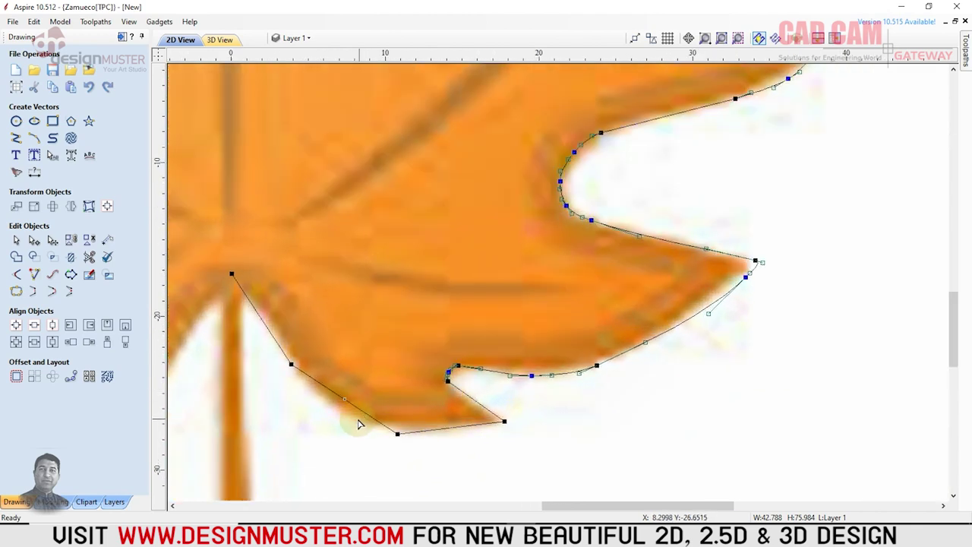
pyautogui.moveTo(345, 398); pyautogui.dragTo(337, 409)
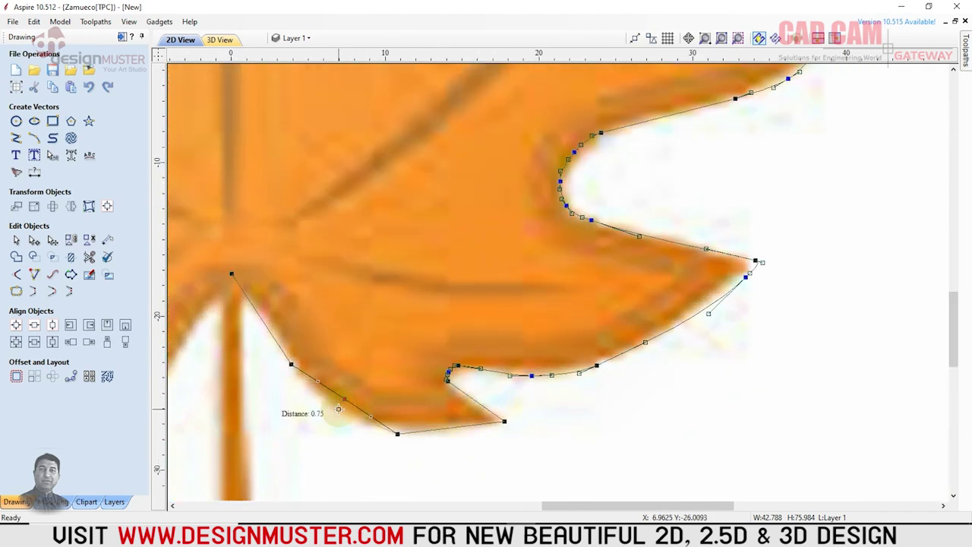
pyautogui.moveTo(450, 427); pyautogui.dragTo(398, 437)
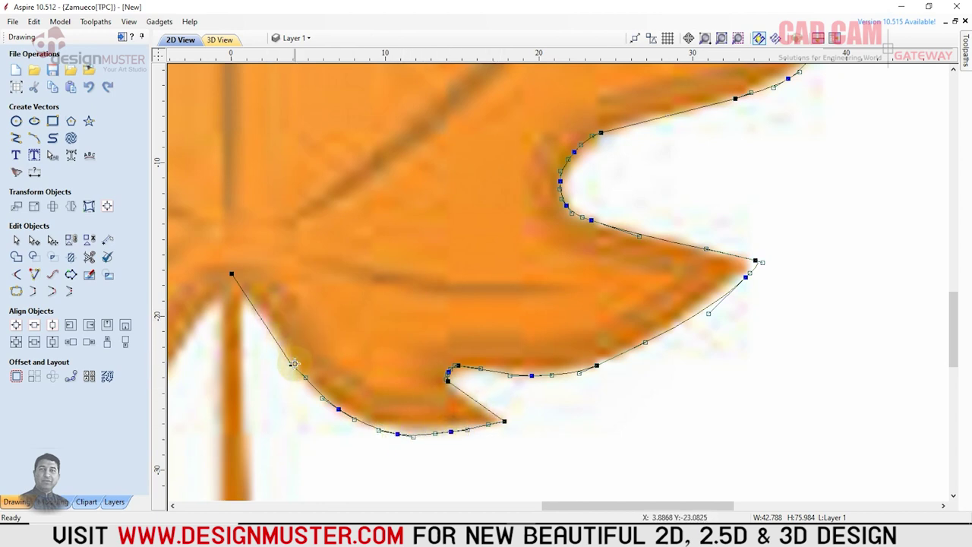
# Save the leaf job as 'New' (.crv3d) in the Aspire-45 leaf folder
pyautogui.scroll(-3, 357, 289)
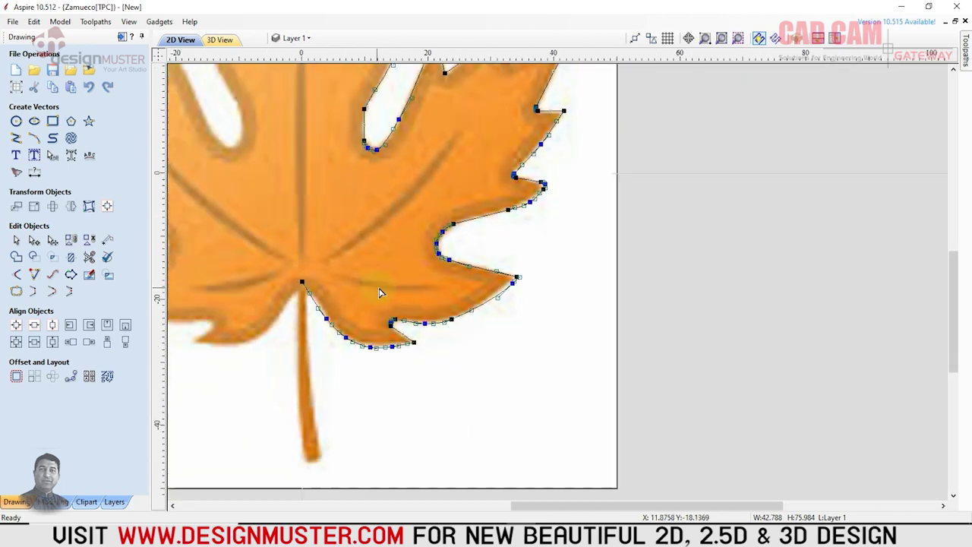
pyautogui.scroll(-1, 582, 373)
pyautogui.scroll(-3, 582, 373)
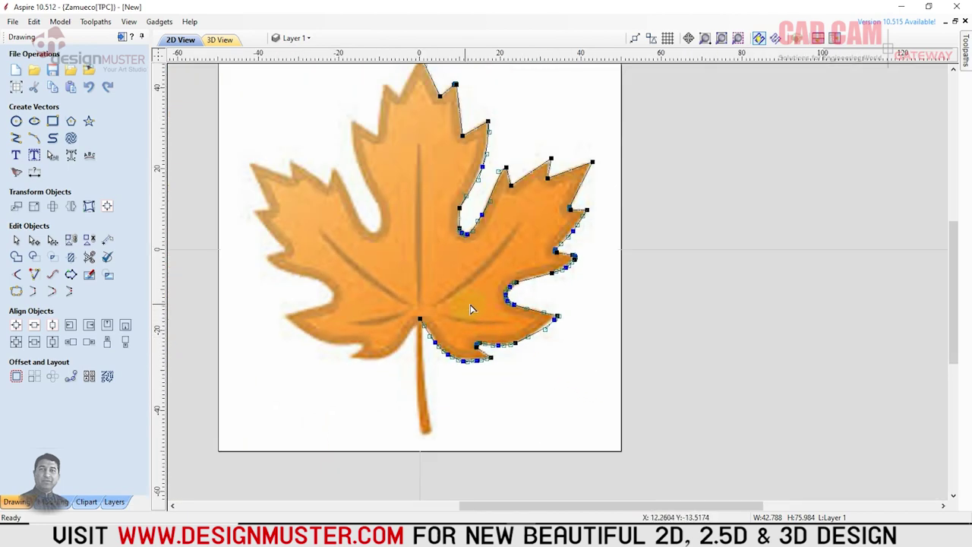
pyautogui.scroll(-1, 471, 309)
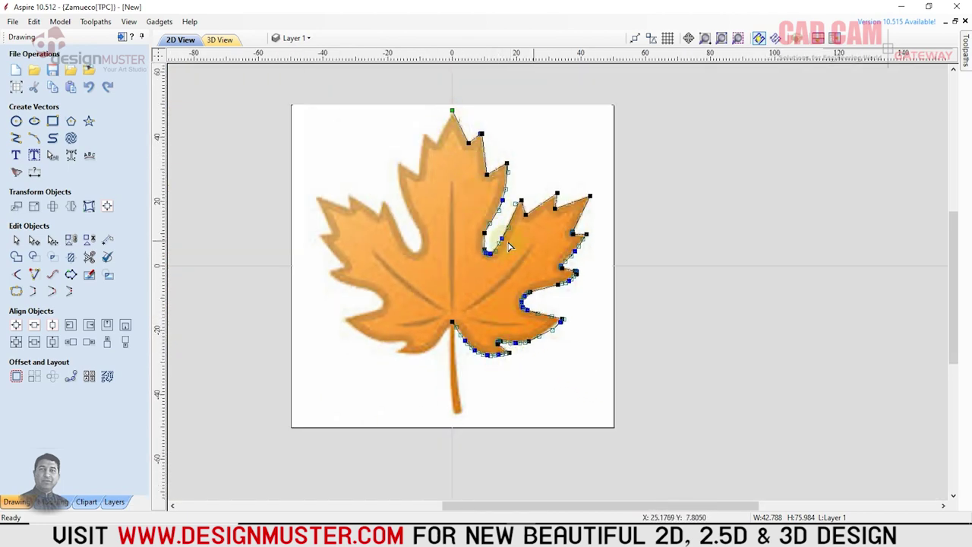
pyautogui.click(647, 244)
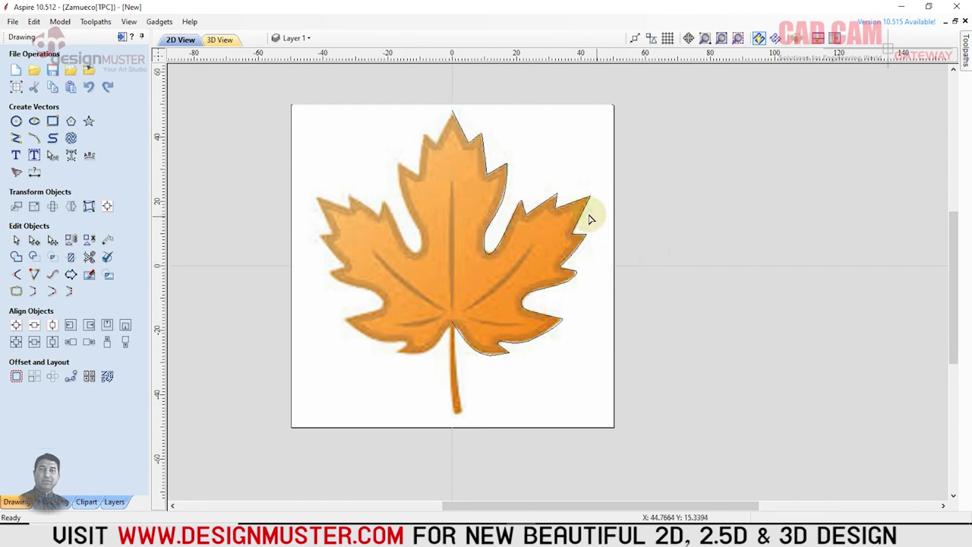
pyautogui.click(670, 200)
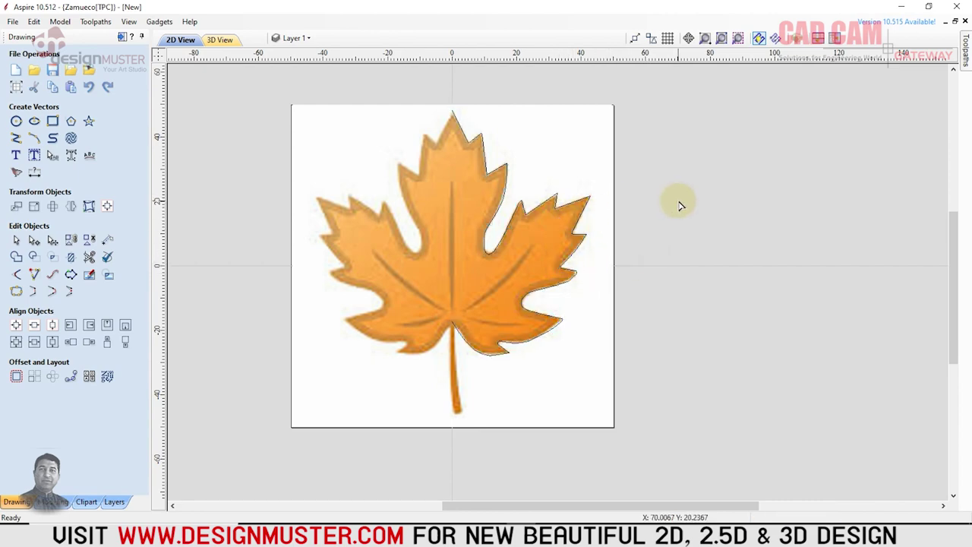
pyautogui.hotkey('ctrl', 's')
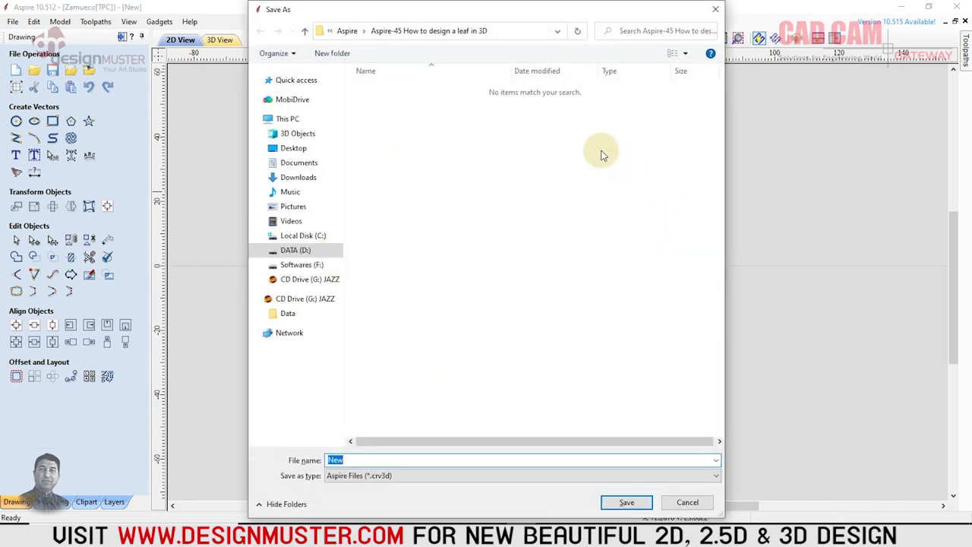
pyautogui.click(626, 502)
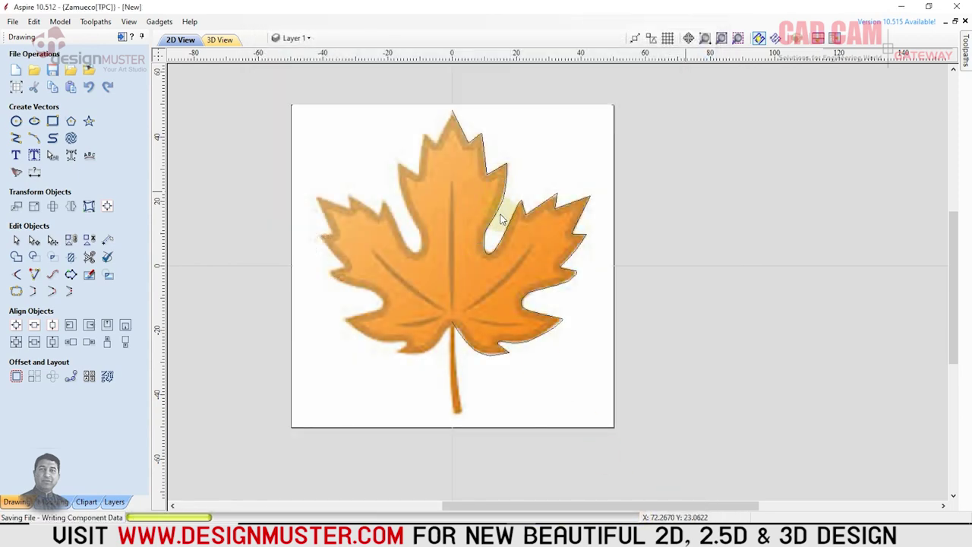
pyautogui.scroll(5, 486, 244)
pyautogui.scroll(1, 490, 243)
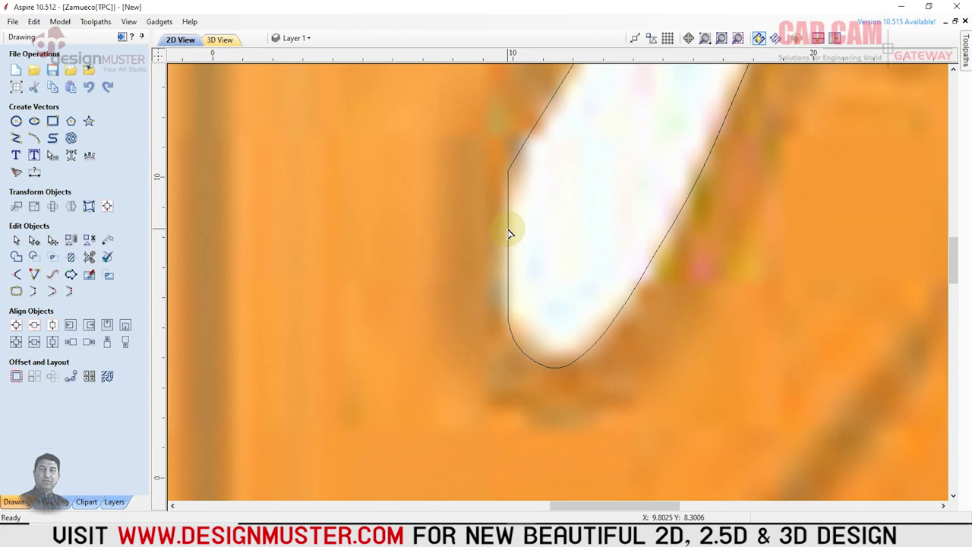
# Bend the notch's straight inner edge into a curve and smooth its upper, lower and middle nodes
pyautogui.click(509, 234)
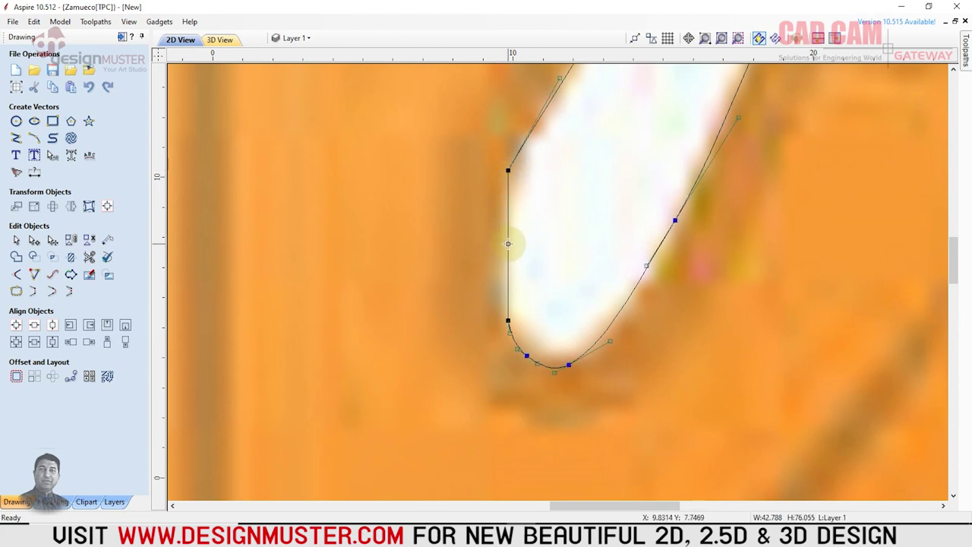
pyautogui.moveTo(499, 244); pyautogui.dragTo(499, 247)
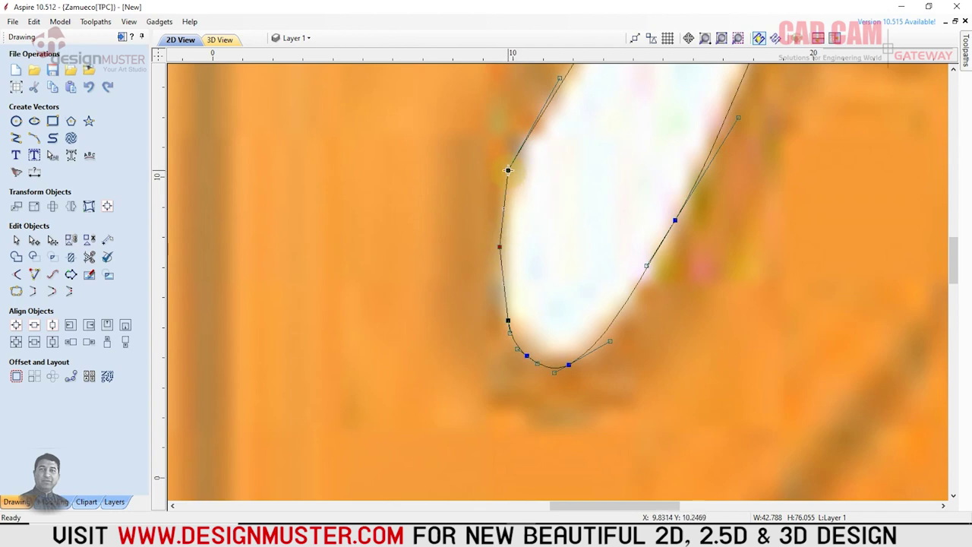
pyautogui.press('s')
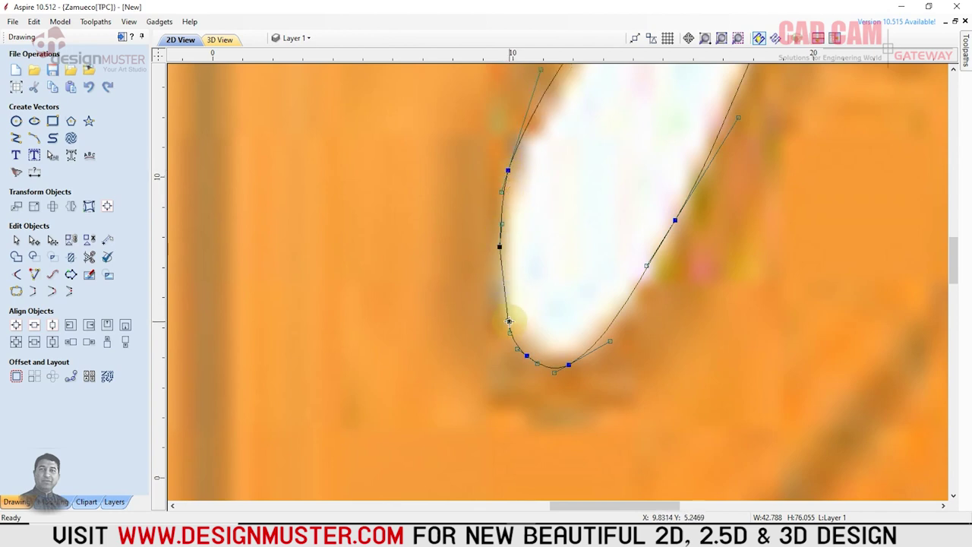
pyautogui.press('s')
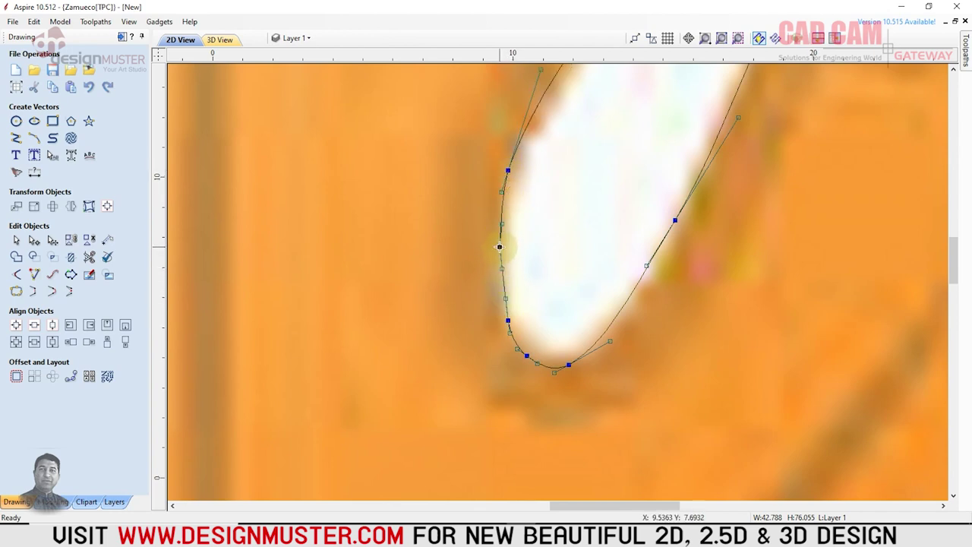
pyautogui.press('s')
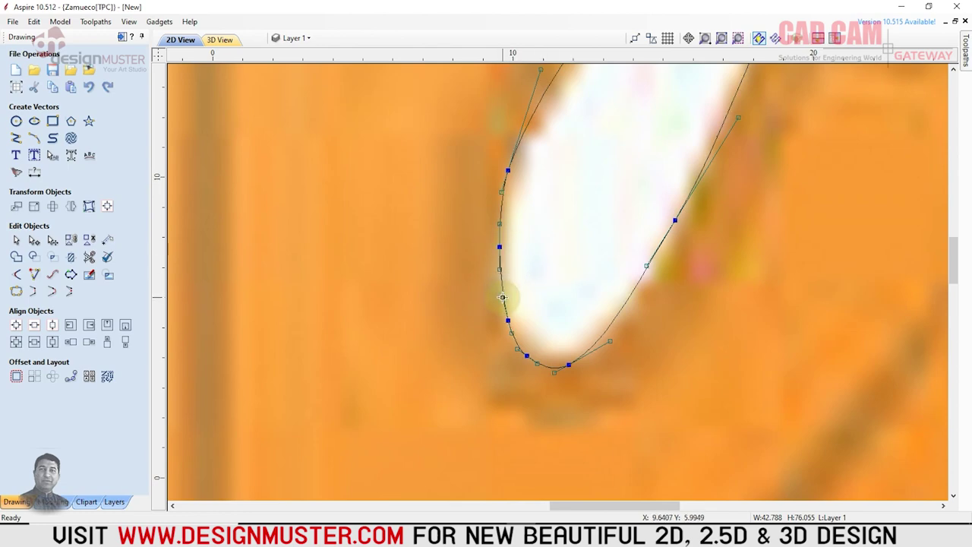
pyautogui.scroll(-3, 543, 349)
pyautogui.scroll(-3, 543, 349)
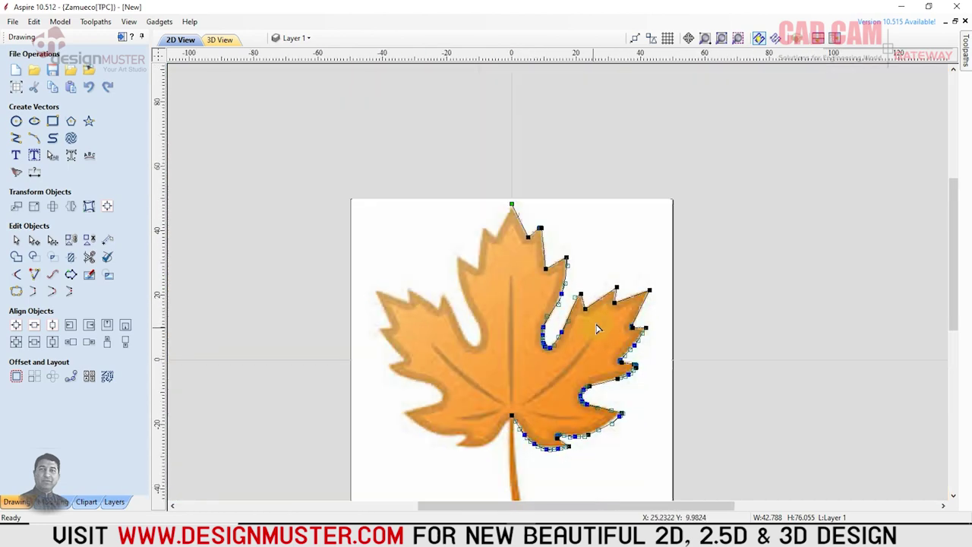
# Create a mirrored copy of the right-half outline on the left side
pyautogui.click(71, 206)
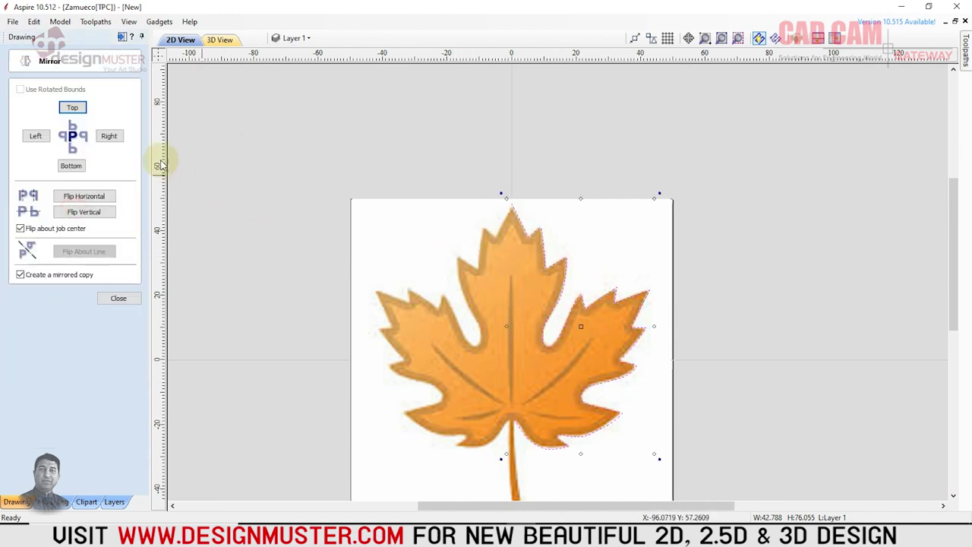
pyautogui.click(36, 136)
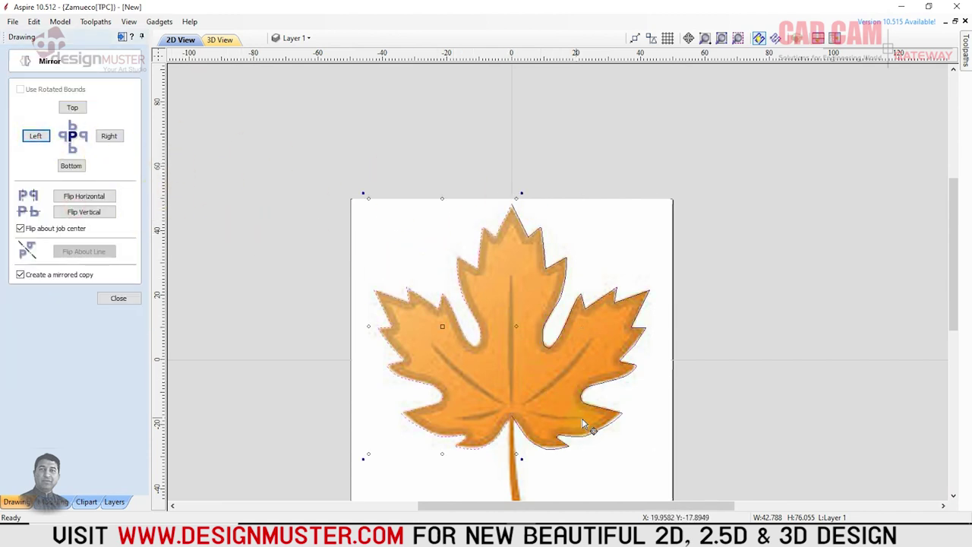
pyautogui.click(683, 372)
pyautogui.scroll(1, 531, 452)
pyautogui.scroll(1, 529, 455)
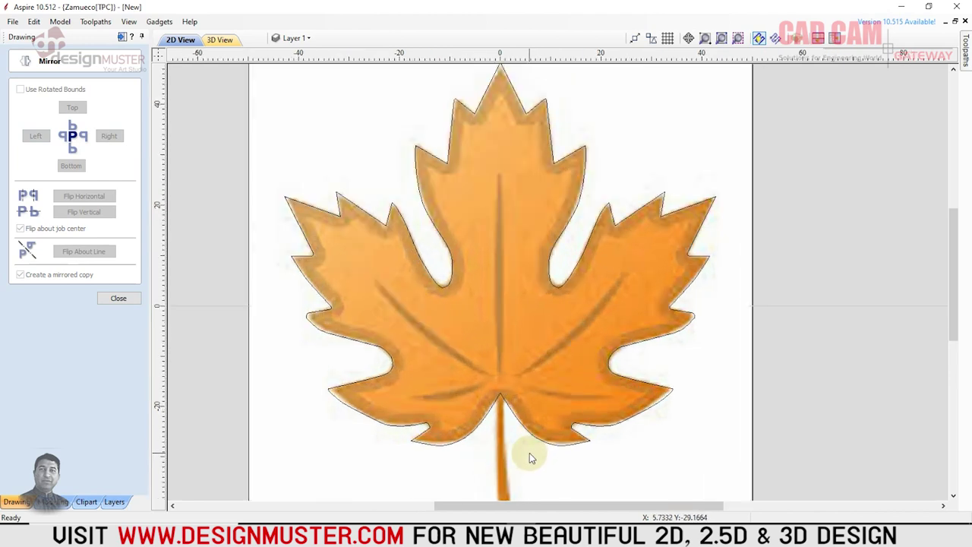
pyautogui.scroll(-1, 524, 445)
pyautogui.scroll(-1, 521, 432)
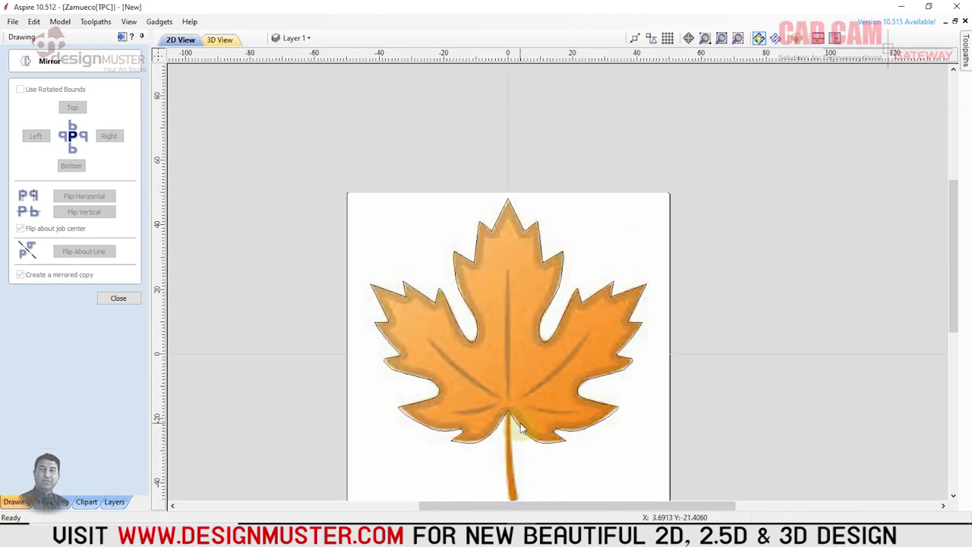
pyautogui.scroll(1, 520, 425)
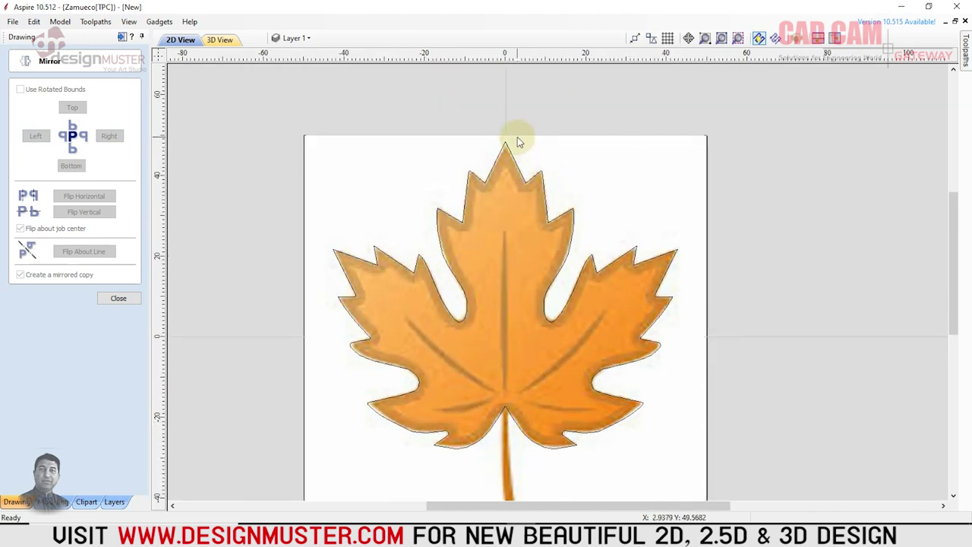
# Join the two outline halves into one closed vector
pyautogui.click(493, 157)
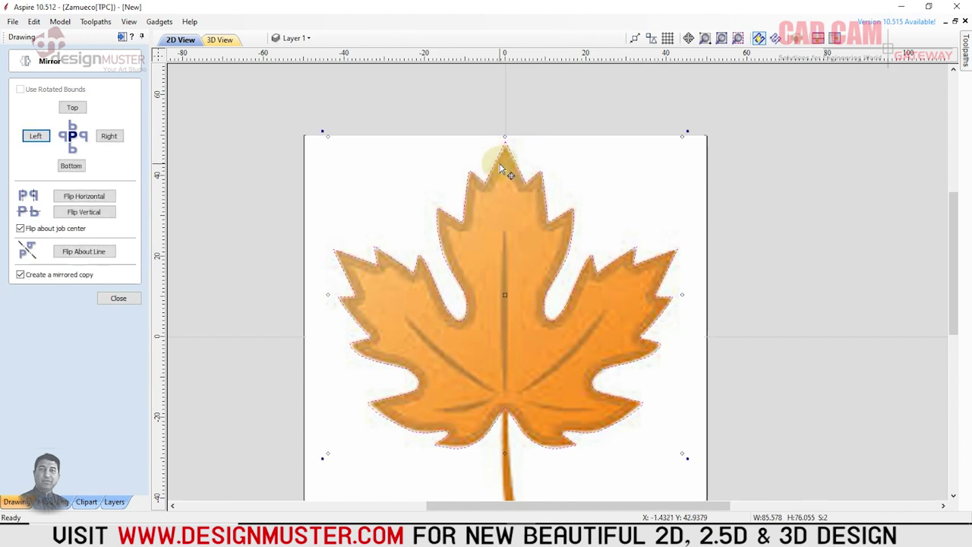
pyautogui.click(118, 298)
pyautogui.press('j')
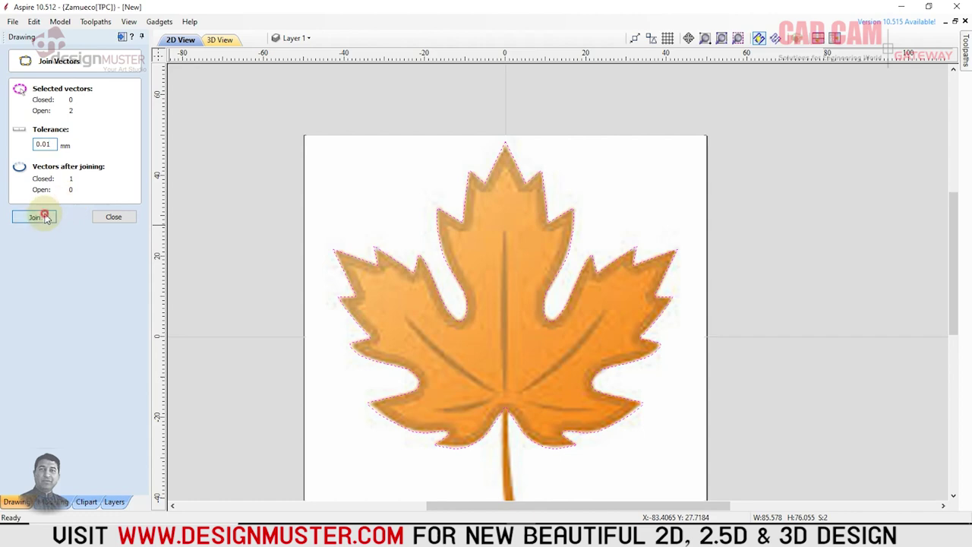
pyautogui.click(34, 216)
# Check that the joined leaf outline forms a single closed shape
pyautogui.click(568, 307)
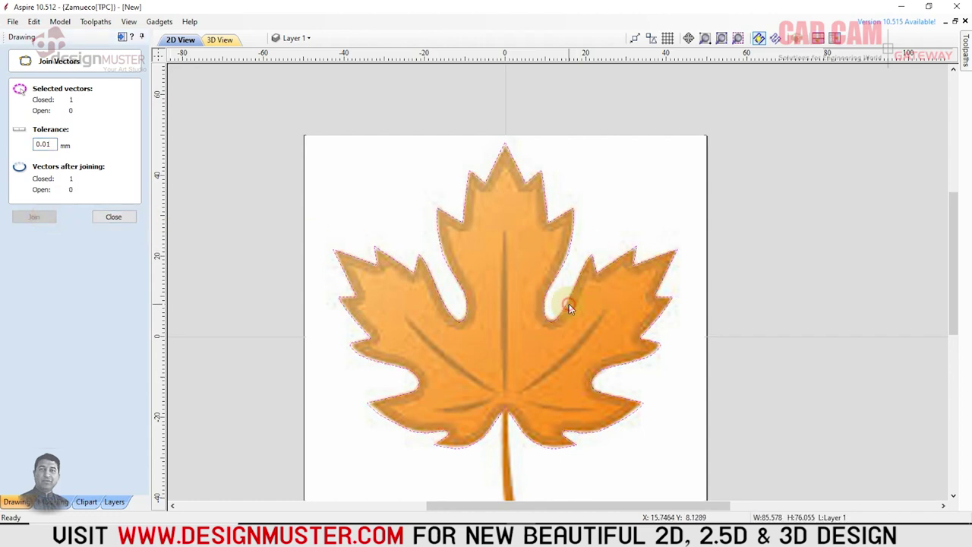
pyautogui.scroll(3, 493, 422)
pyautogui.scroll(3, 515, 405)
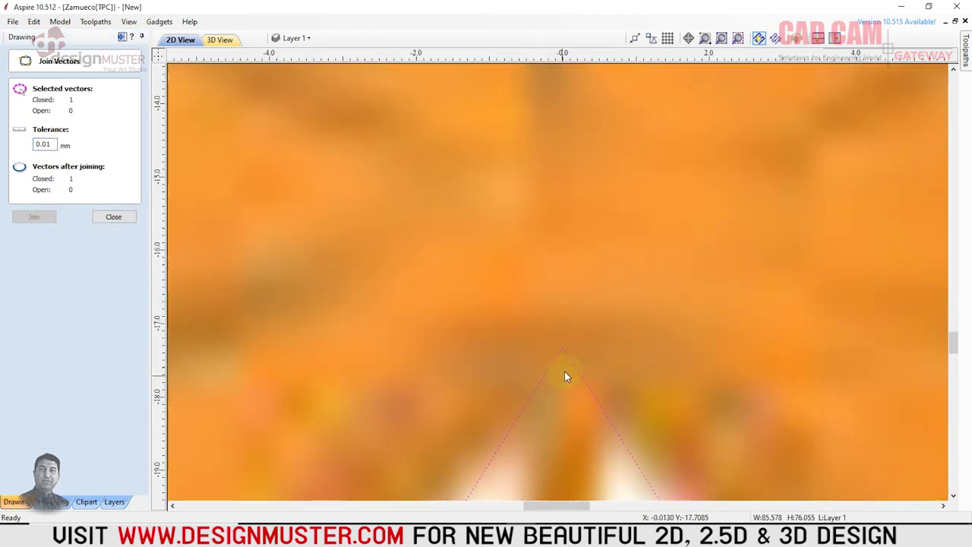
pyautogui.scroll(-2, 564, 372)
pyautogui.scroll(-1, 548, 402)
pyautogui.scroll(-2, 542, 403)
pyautogui.scroll(-2, 533, 378)
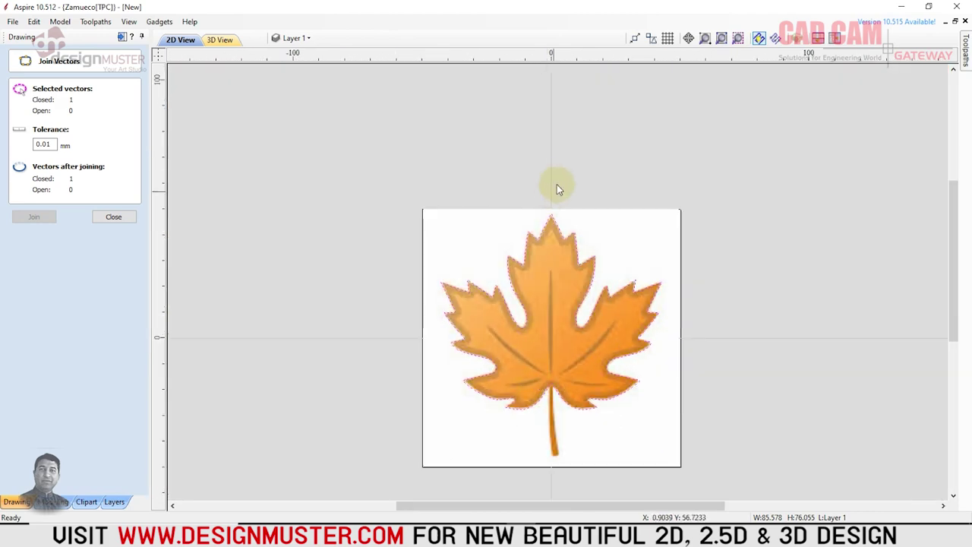
pyautogui.scroll(2, 540, 234)
pyautogui.scroll(2, 532, 272)
pyautogui.scroll(-2, 533, 271)
pyautogui.scroll(-2, 520, 250)
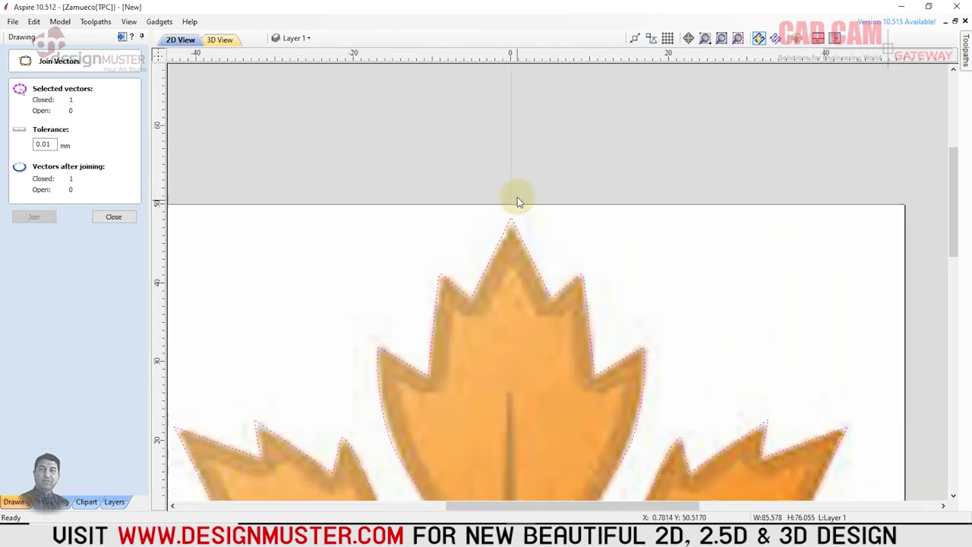
pyautogui.scroll(-3, 517, 200)
pyautogui.scroll(2, 572, 268)
pyautogui.scroll(2, 572, 268)
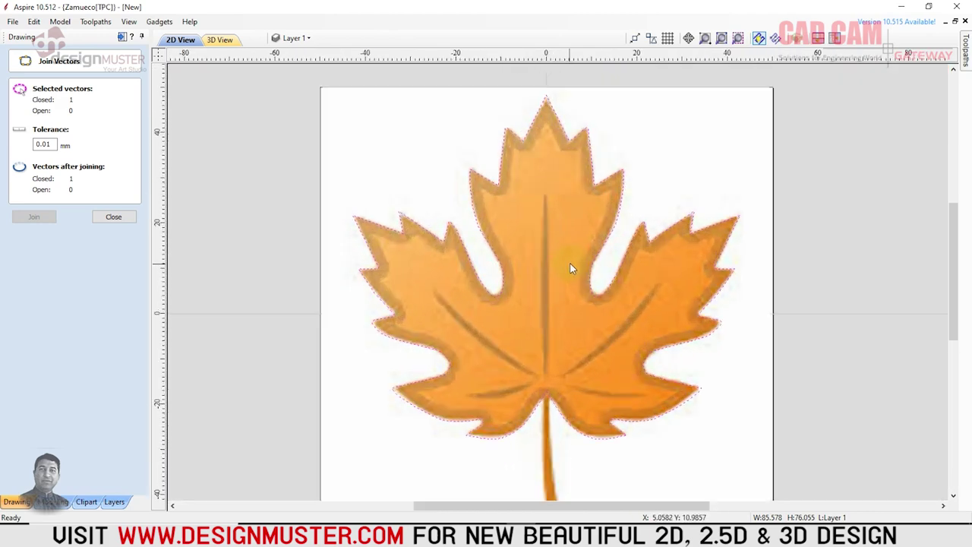
pyautogui.click(800, 243)
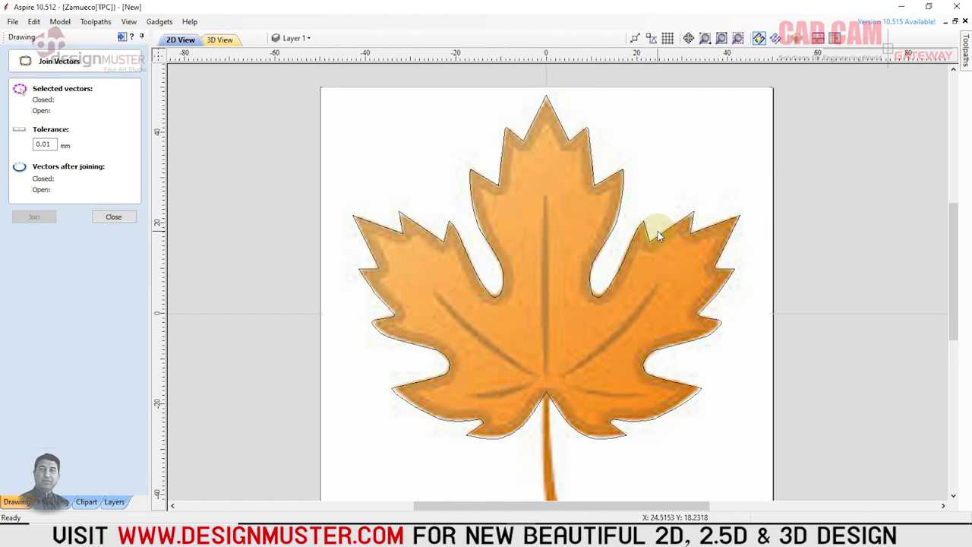
pyautogui.click(594, 169)
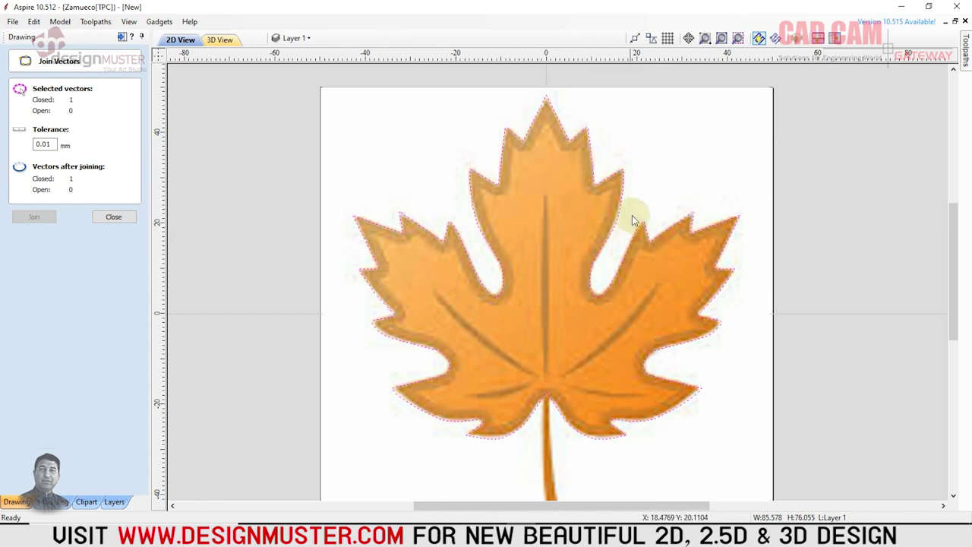
# Put the closed leaf outline on a new layer 'leaf outer' with red drawing colour
pyautogui.click(307, 38)
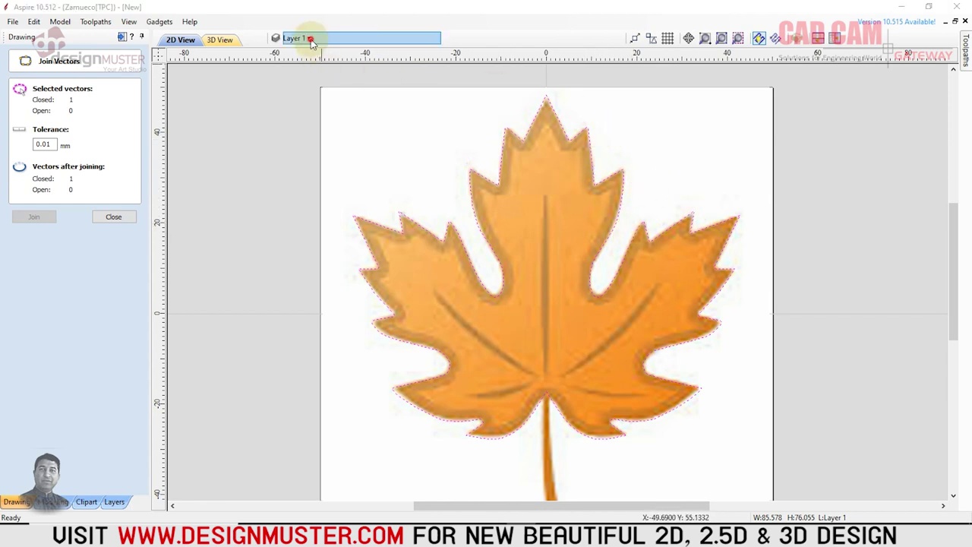
pyautogui.rightClick(681, 211)
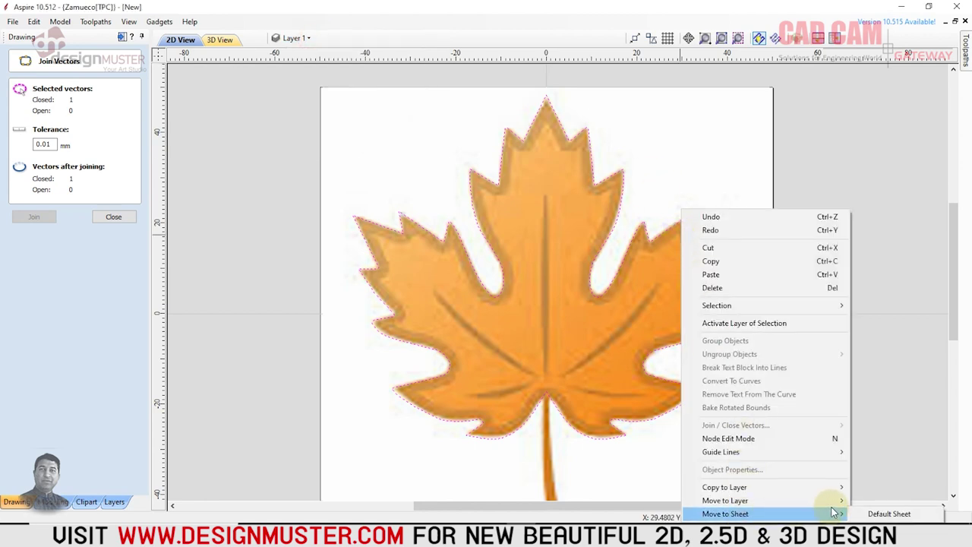
pyautogui.moveTo(725, 500)
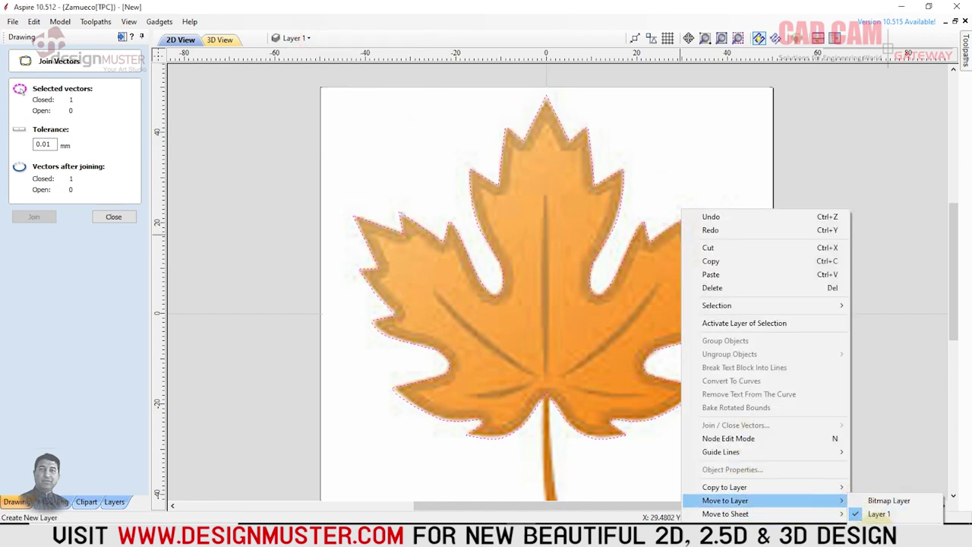
pyautogui.click(873, 522)
pyautogui.press('BackSpace')
pyautogui.write('leaf outer')
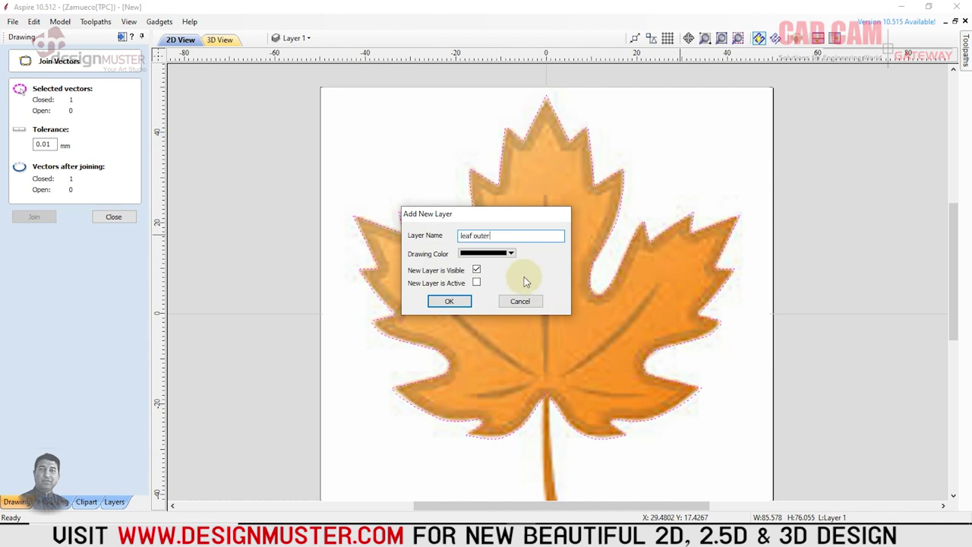
pyautogui.click(510, 253)
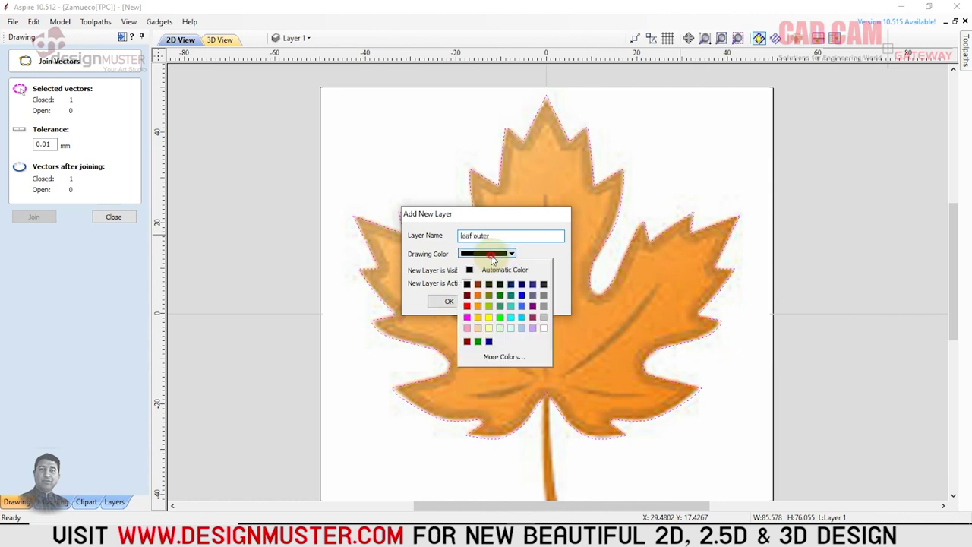
pyautogui.click(466, 306)
pyautogui.click(451, 301)
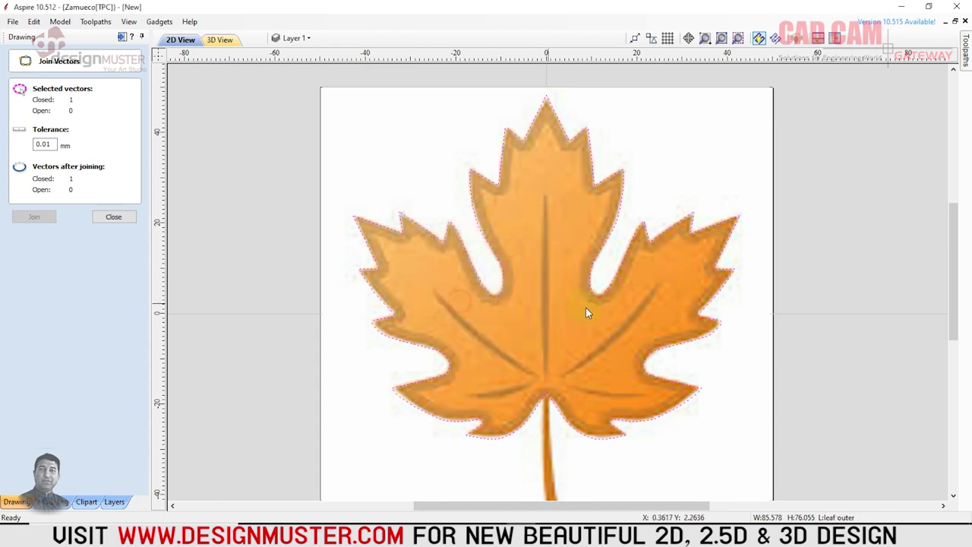
pyautogui.click(832, 302)
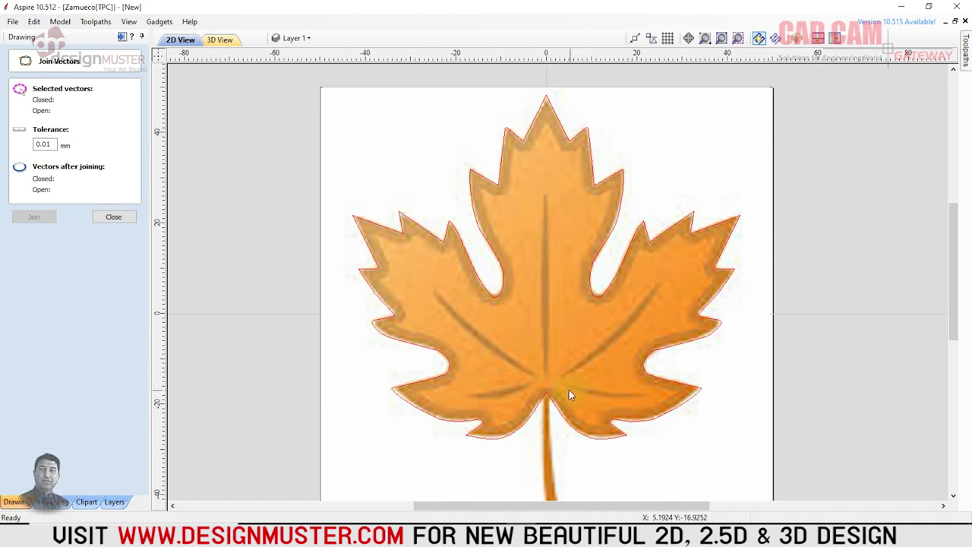
# Draw a closed sliver polyline along the left vein, then undo it
pyautogui.scroll(1, 544, 389)
pyautogui.scroll(1, 560, 376)
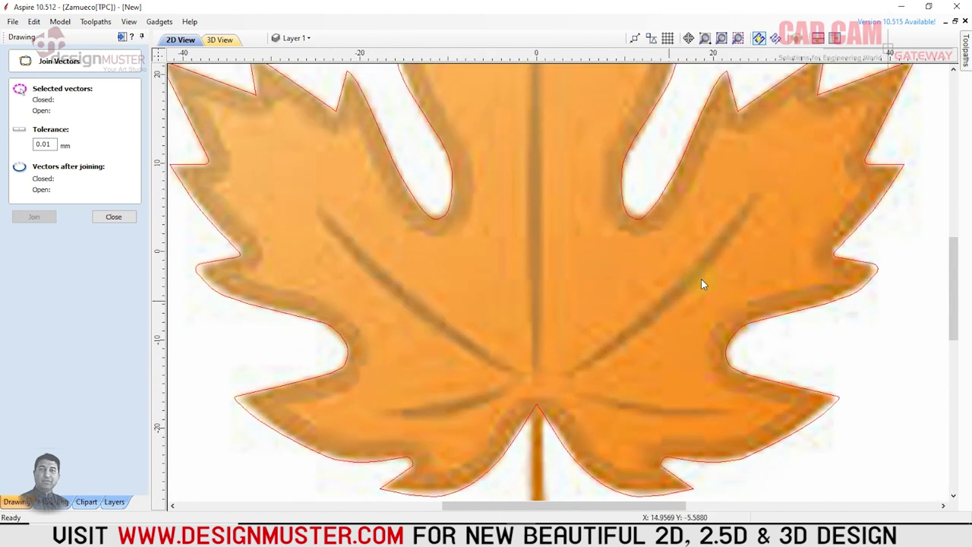
pyautogui.click(113, 217)
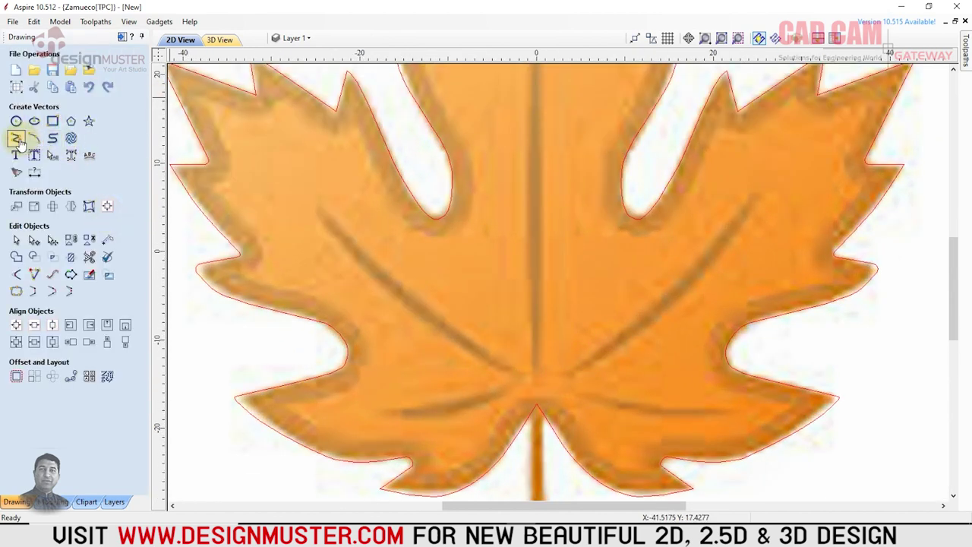
pyautogui.click(16, 137)
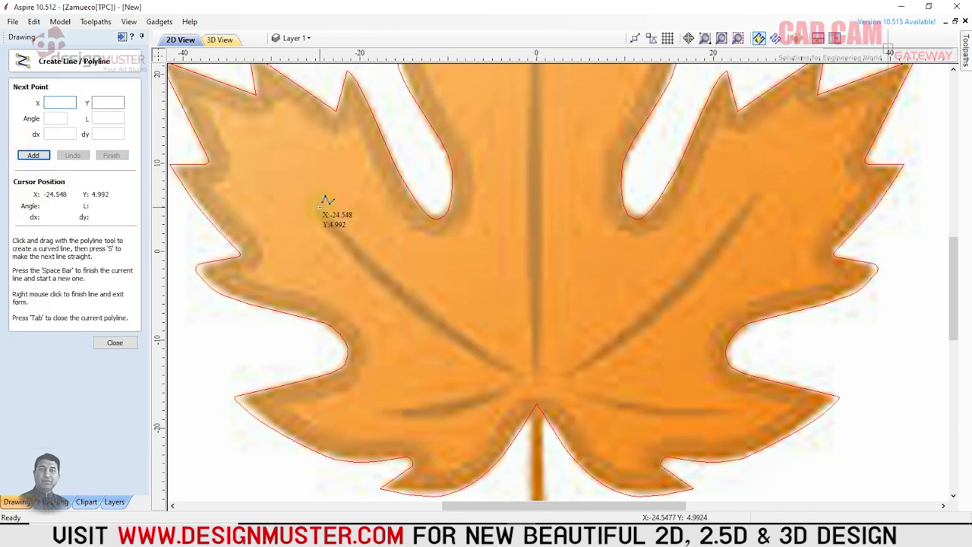
pyautogui.scroll(5, 326, 201)
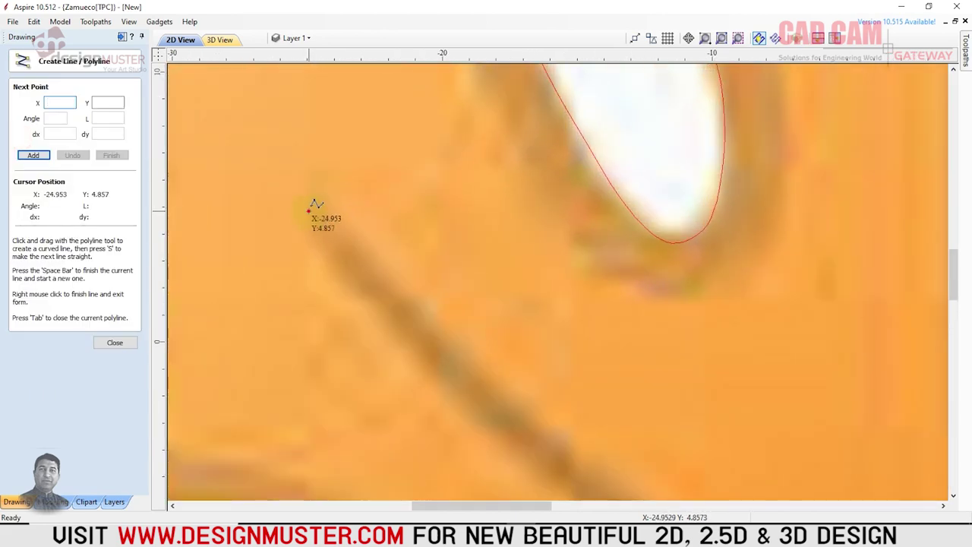
pyautogui.click(310, 210)
pyautogui.scroll(-2, 309, 210)
pyautogui.scroll(-2, 309, 210)
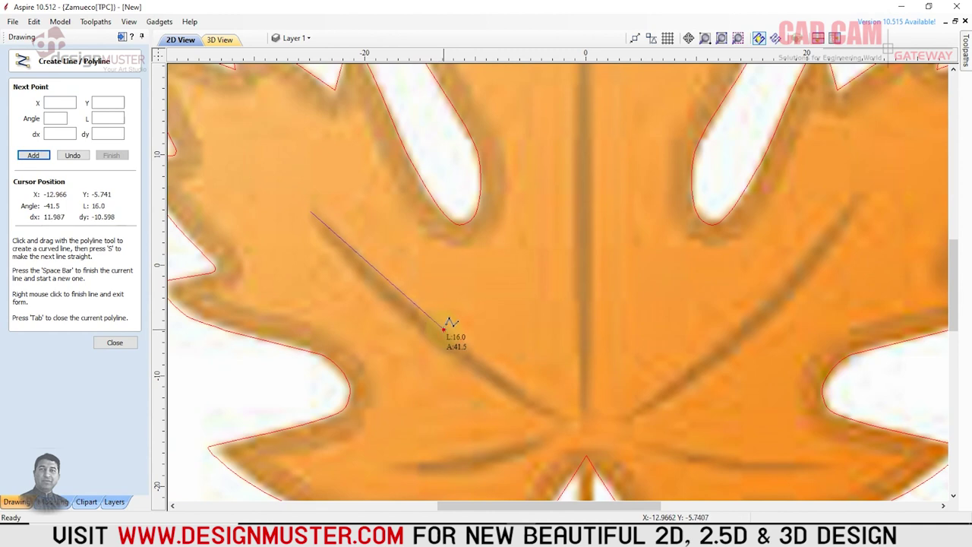
pyautogui.click(444, 326)
pyautogui.click(567, 415)
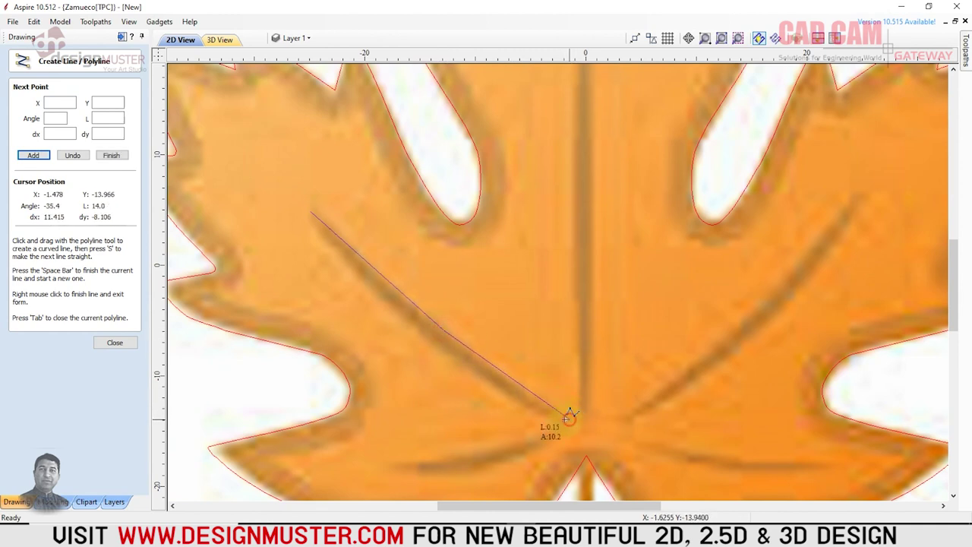
pyautogui.click(424, 335)
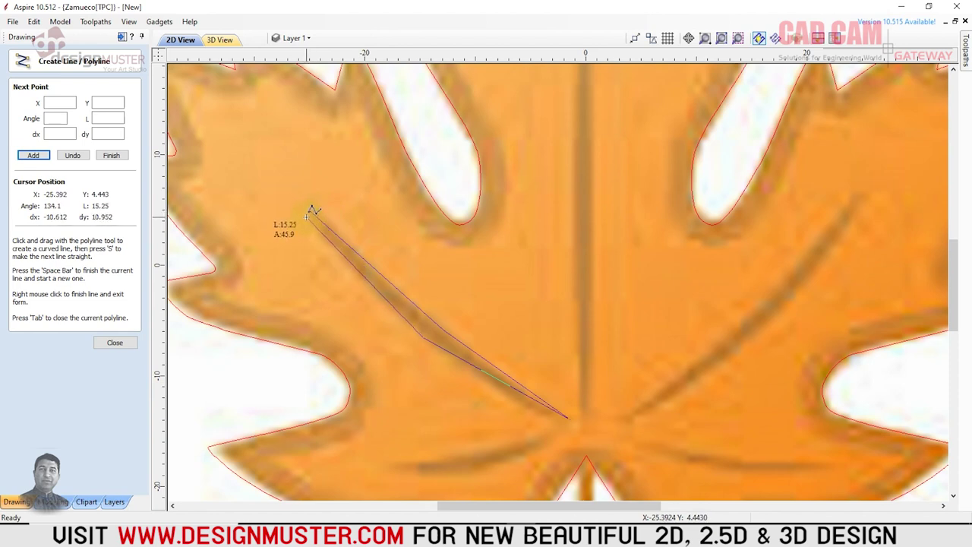
pyautogui.click(304, 215)
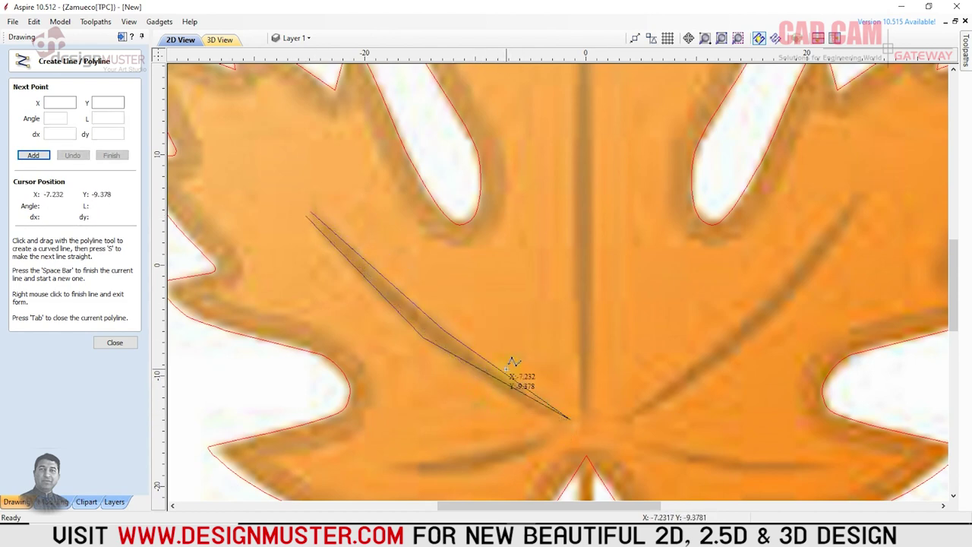
pyautogui.hotkey('ctrl', 'z')
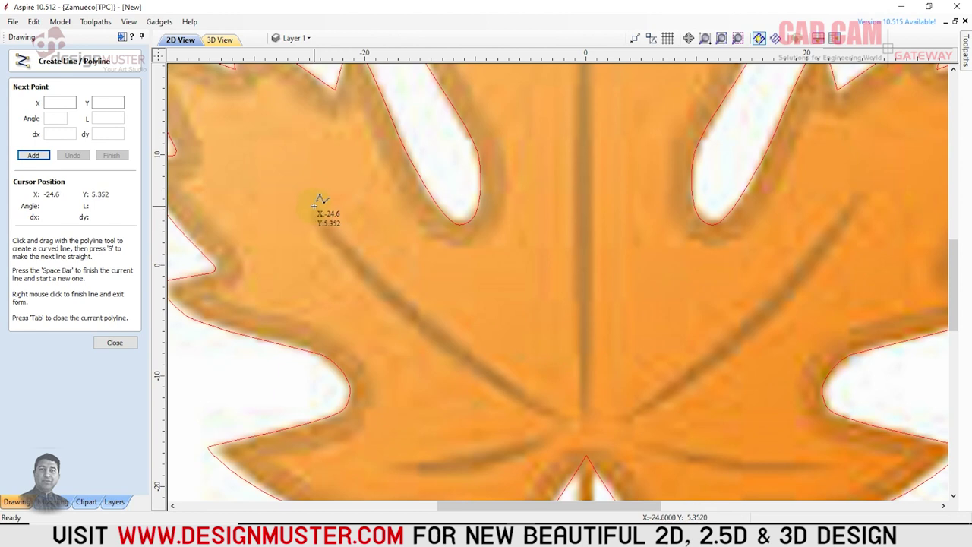
# Draw a polyline from the left vein's upper tip down to the midrib
pyautogui.click(314, 207)
pyautogui.click(422, 312)
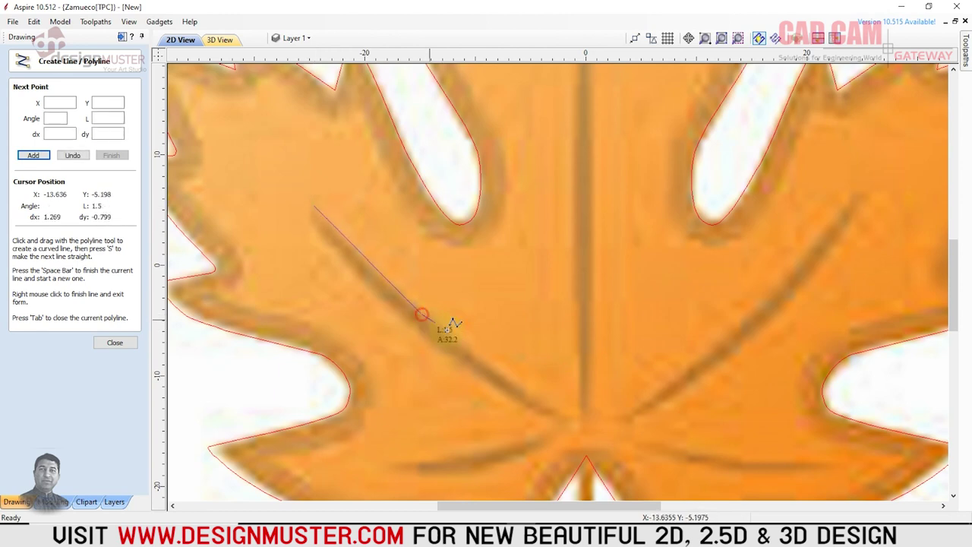
pyautogui.click(568, 412)
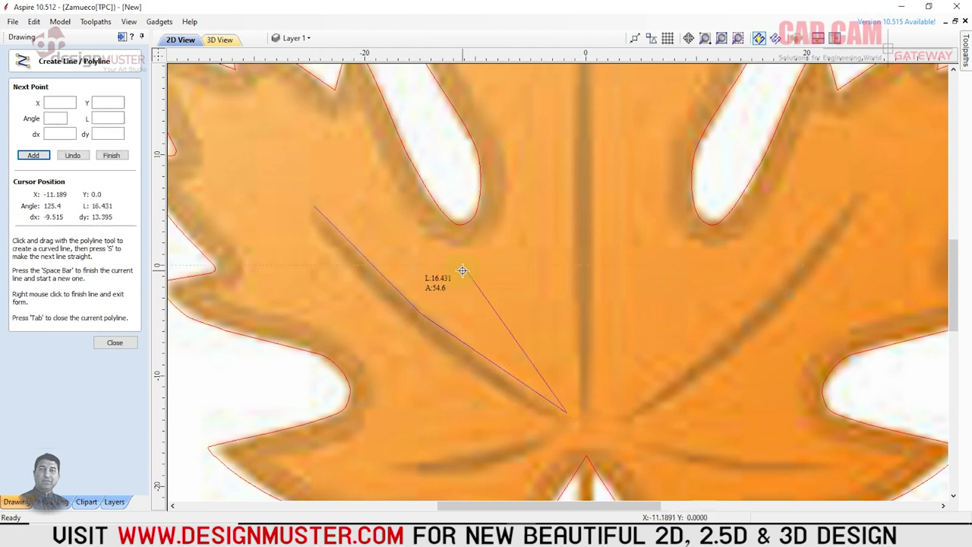
pyautogui.press('space')
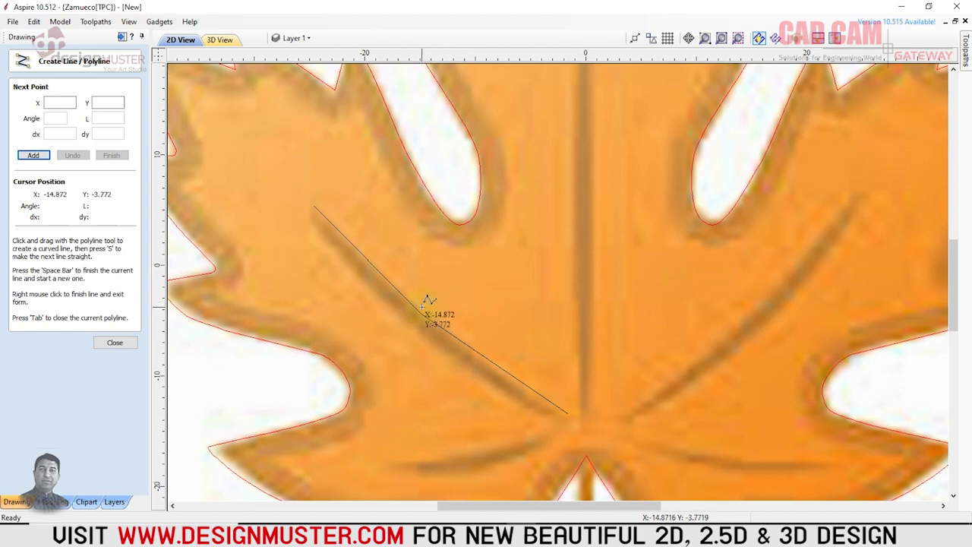
pyautogui.click(115, 343)
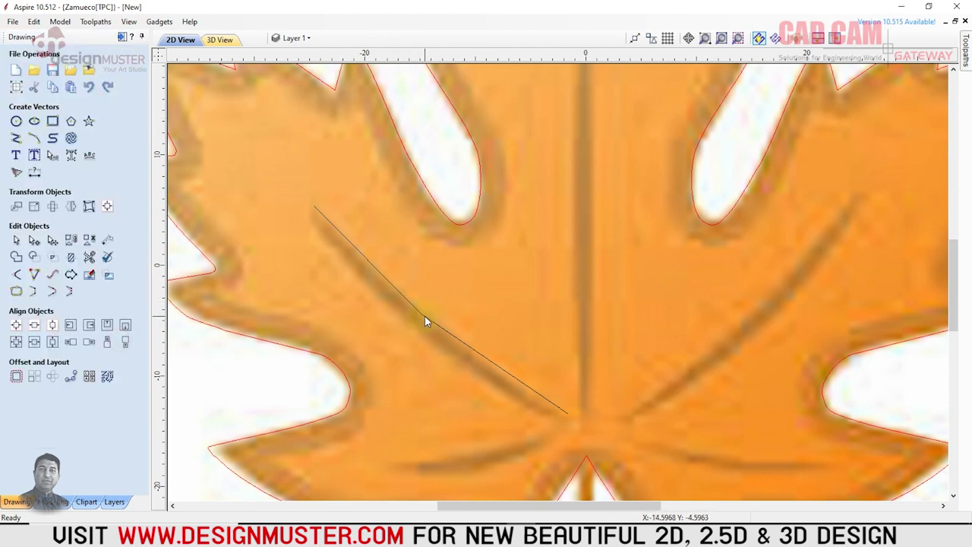
# Convert the vein line to a curve and bend it to follow the left vein
pyautogui.click(420, 313)
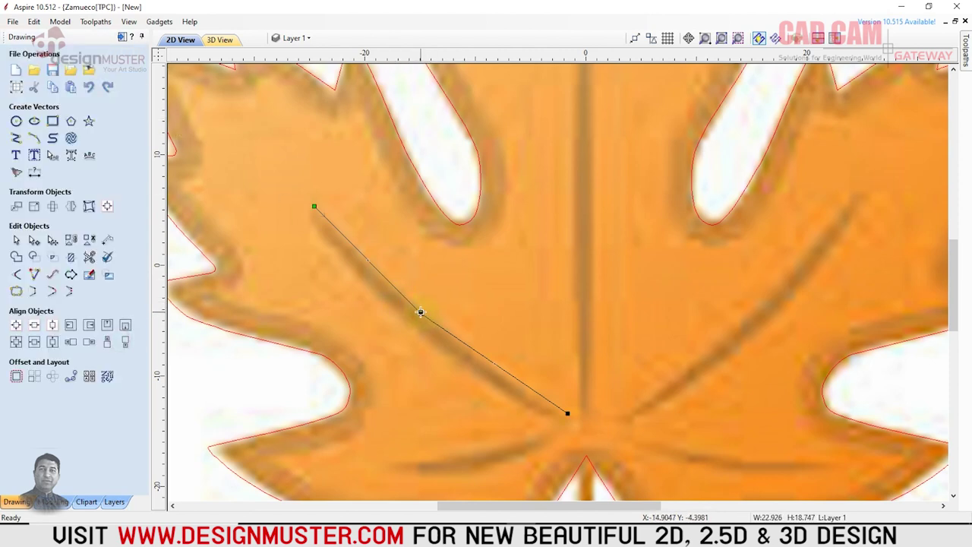
pyautogui.press('c')
pyautogui.press('p')
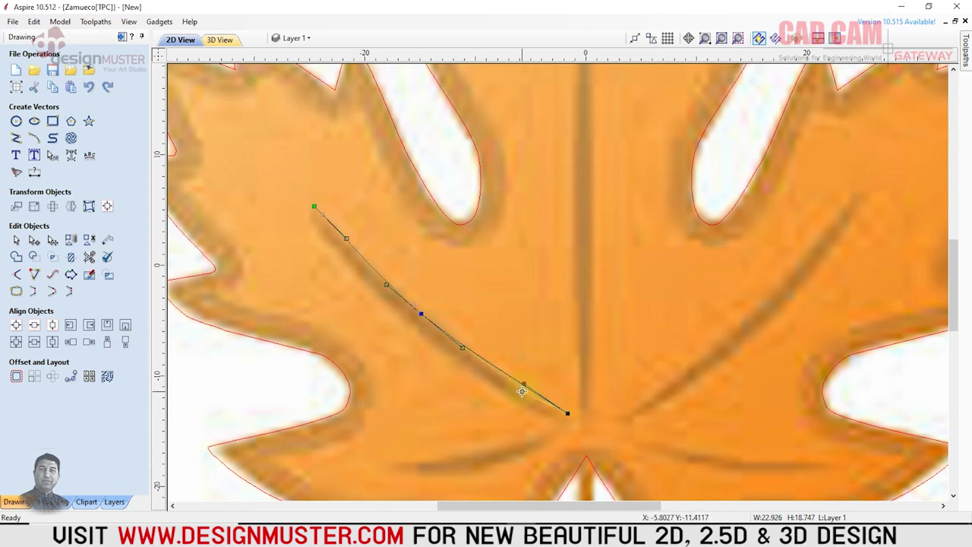
pyautogui.moveTo(522, 384); pyautogui.dragTo(521, 392)
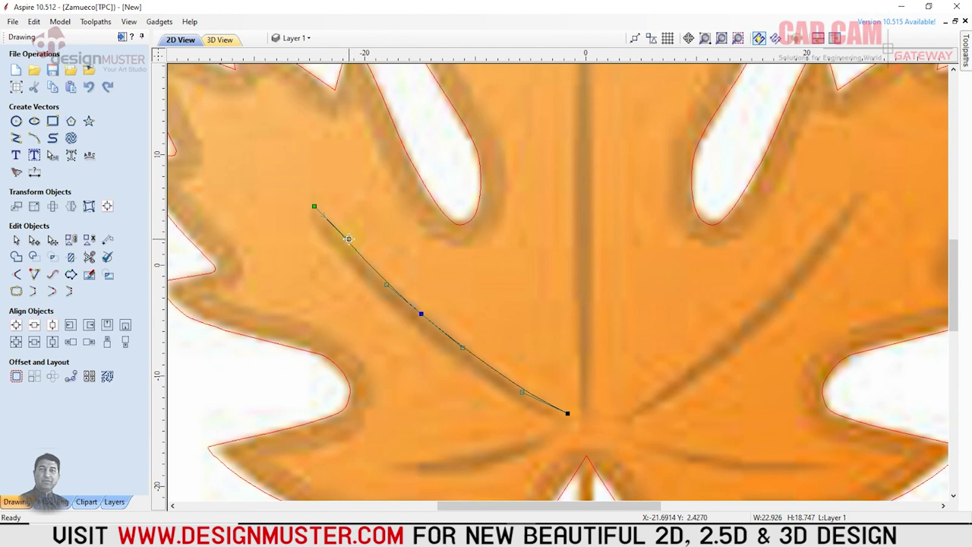
pyautogui.moveTo(345, 238); pyautogui.dragTo(340, 241)
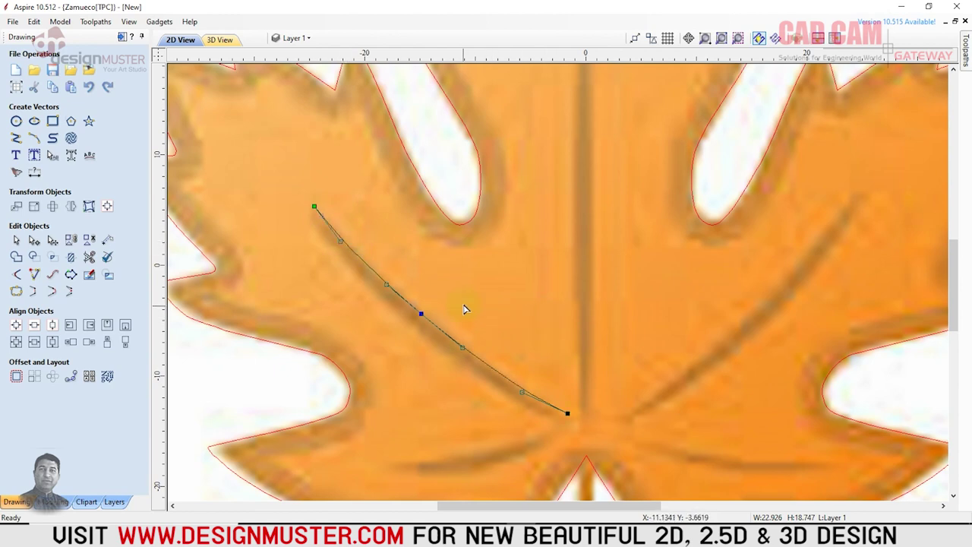
pyautogui.click(76, 437)
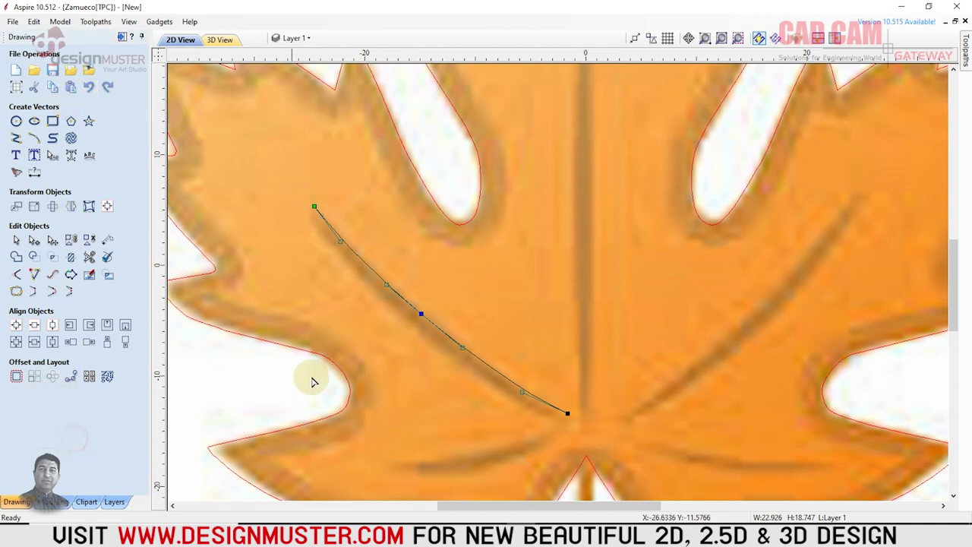
# Copy the curve just below and move its end nodes to the vein's tip and base
pyautogui.click(53, 240)
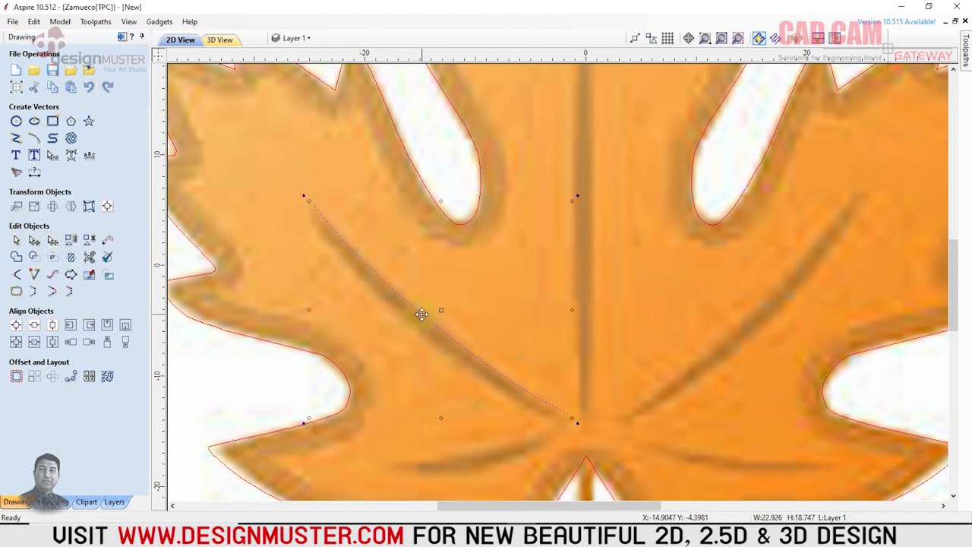
pyautogui.moveTo(429, 320)
pyautogui.mouseDown()
pyautogui.moveTo(420, 332)
pyautogui.moveTo(433, 329)
pyautogui.mouseUp()
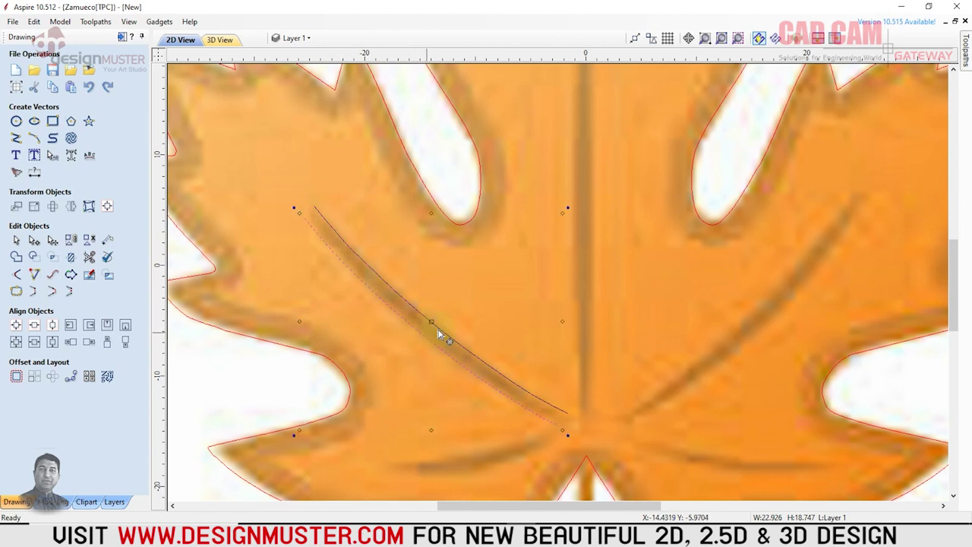
pyautogui.scroll(1, 460, 396)
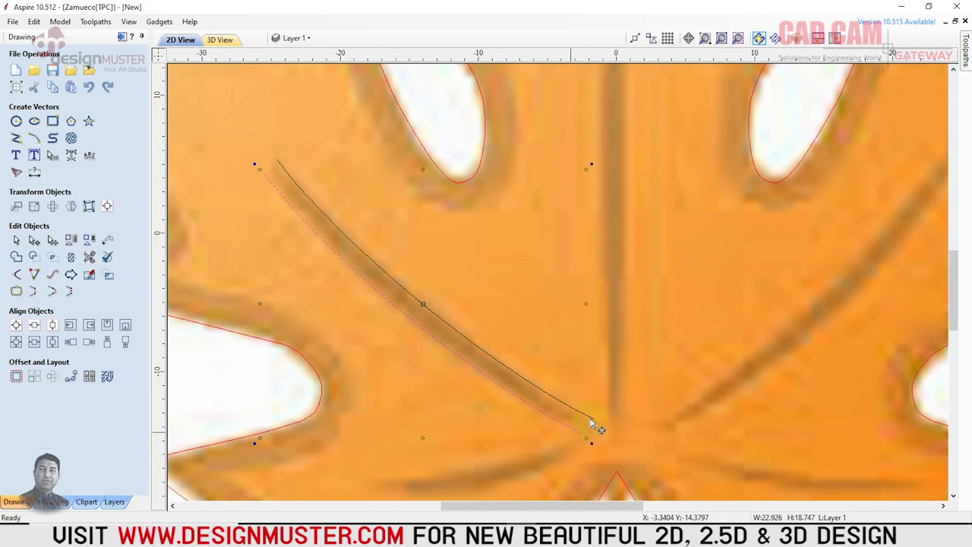
pyautogui.press('n')
pyautogui.moveTo(582, 435); pyautogui.dragTo(582, 422)
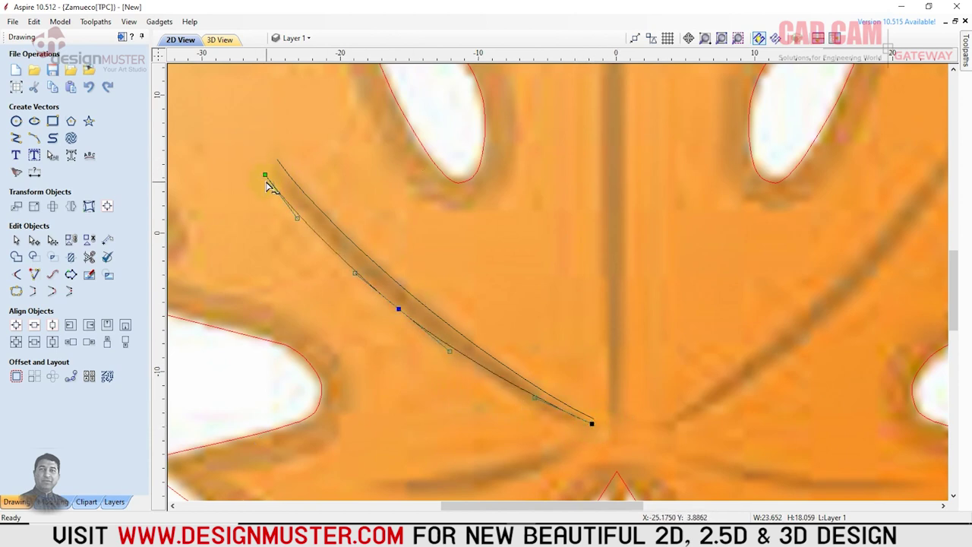
pyautogui.moveTo(264, 175); pyautogui.dragTo(273, 167)
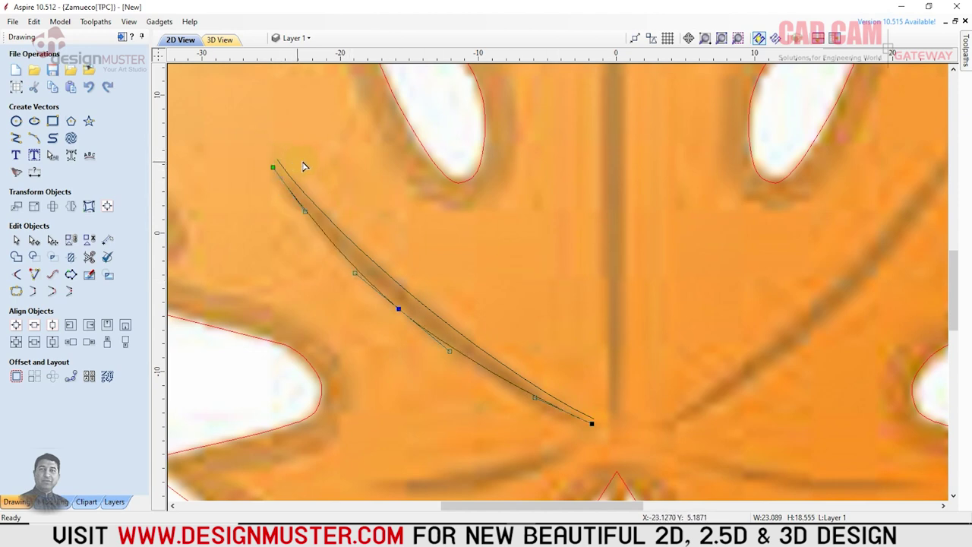
pyautogui.click(318, 191)
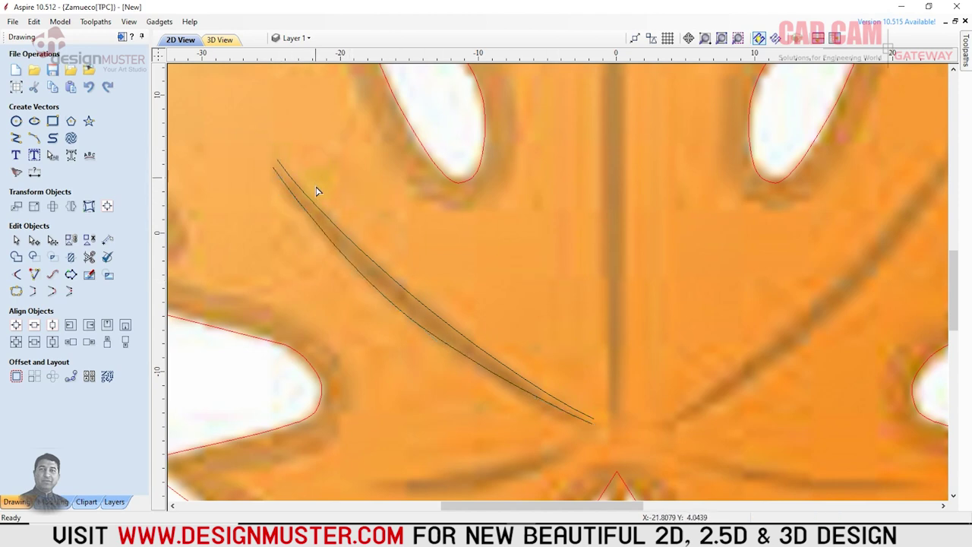
# Join both left-vein curves with smooth ends into one closed vein shape, then reselect it
pyautogui.moveTo(335, 175); pyautogui.dragTo(283, 244)
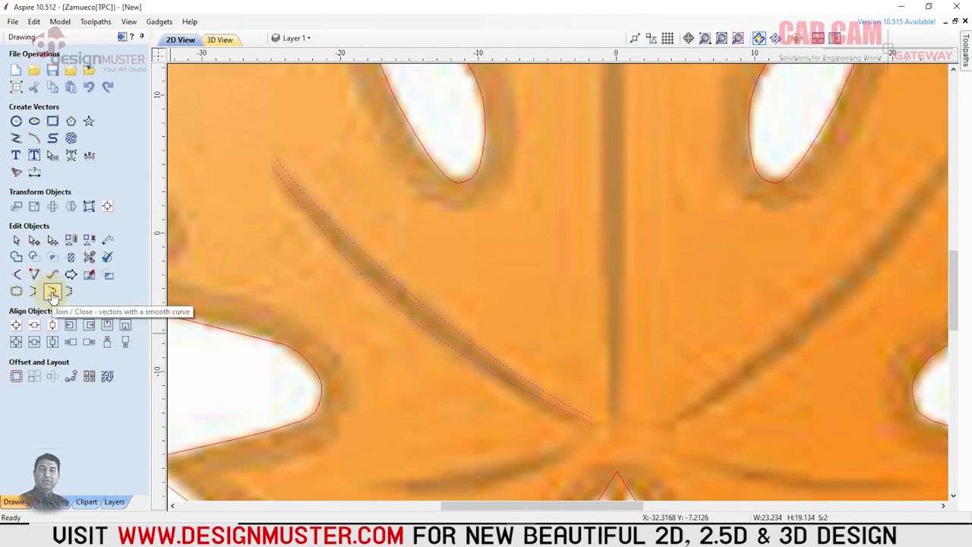
pyautogui.click(52, 293)
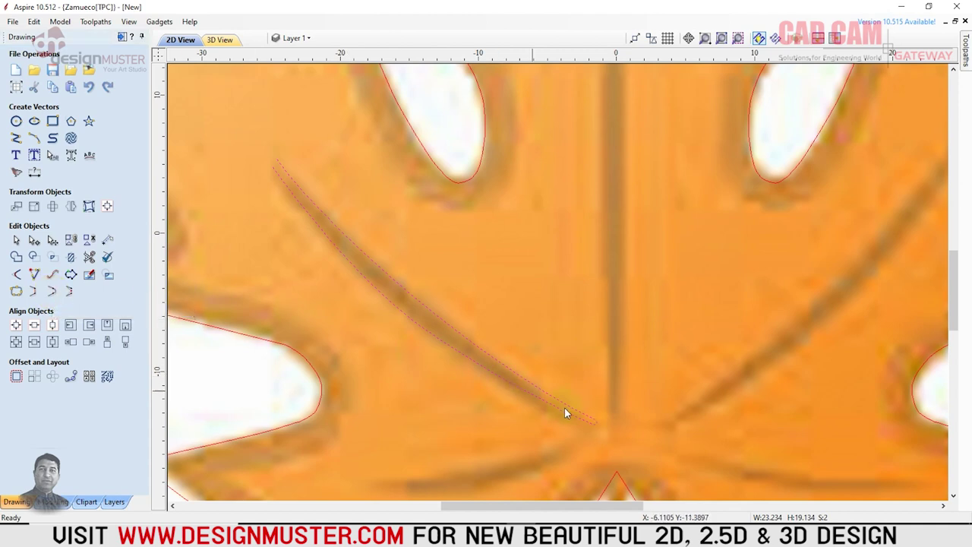
pyautogui.click(54, 293)
pyautogui.click(387, 327)
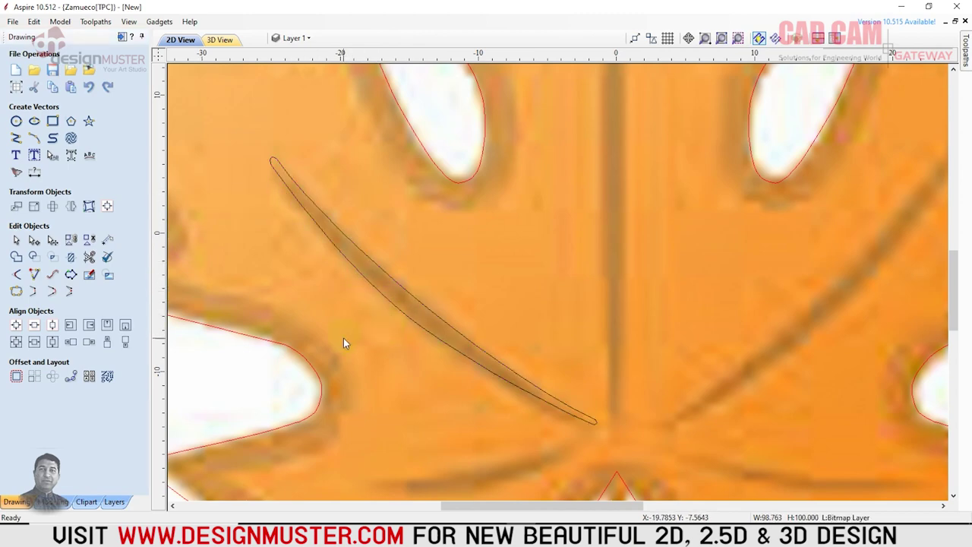
pyautogui.scroll(-3, 344, 339)
pyautogui.scroll(-2, 365, 340)
pyautogui.scroll(2, 381, 332)
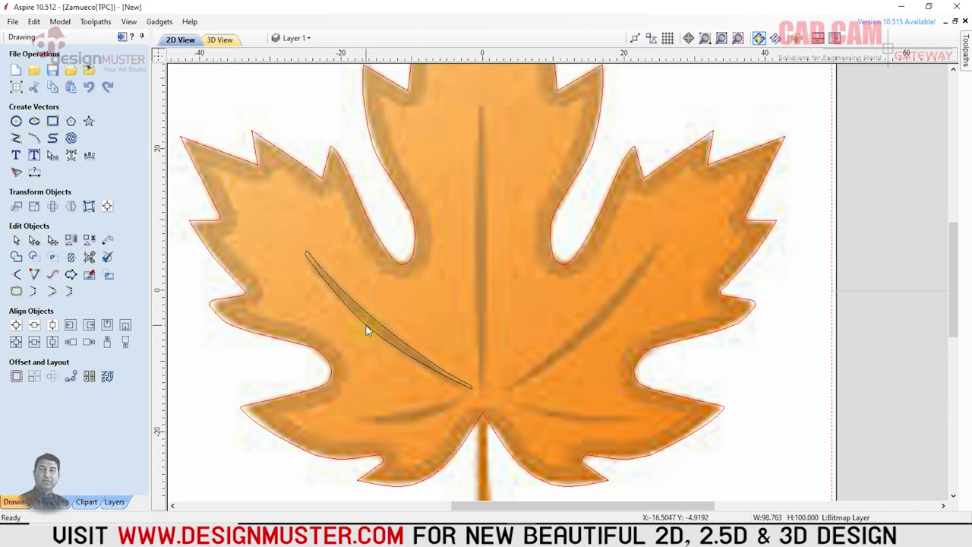
pyautogui.click(366, 325)
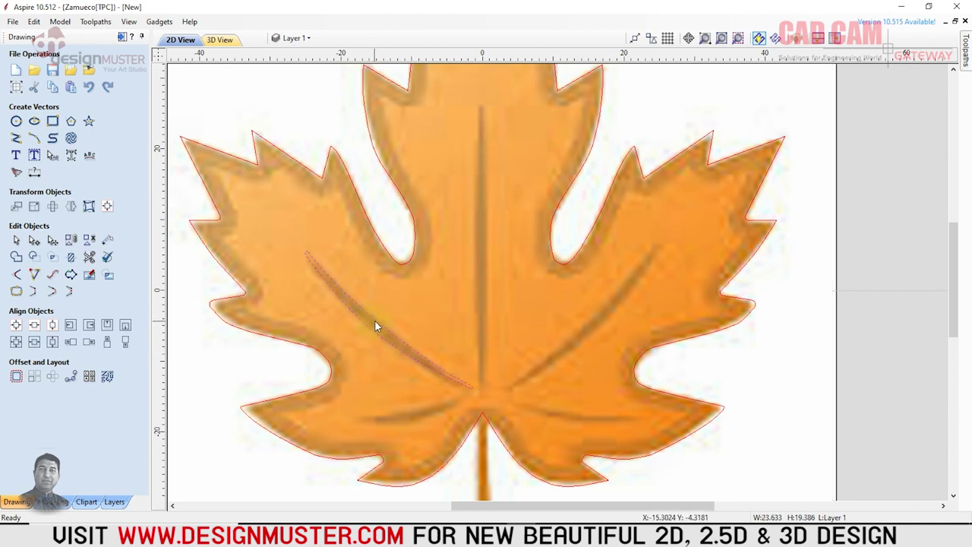
pyautogui.click(71, 208)
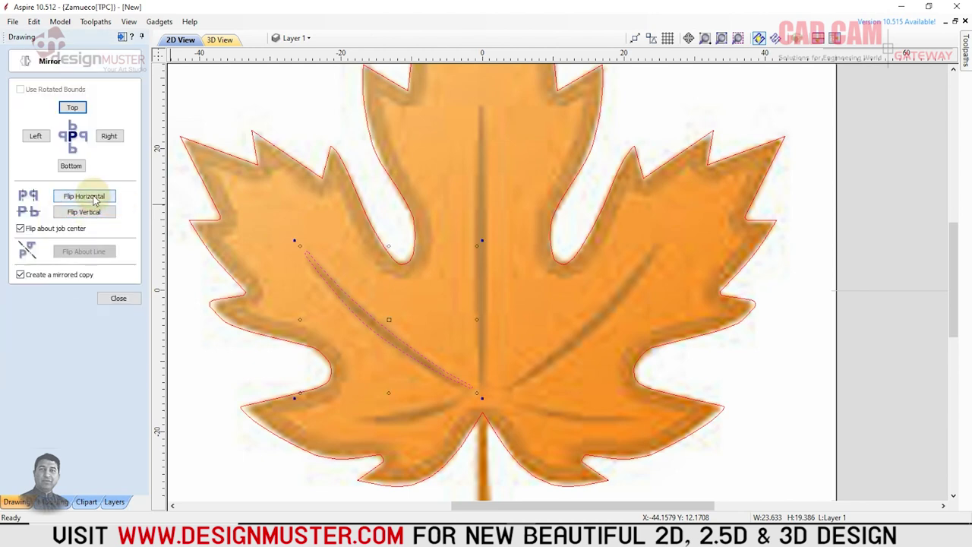
# Mirror the vein shape to the right, then move and rotate the copy over the right vein
pyautogui.click(109, 136)
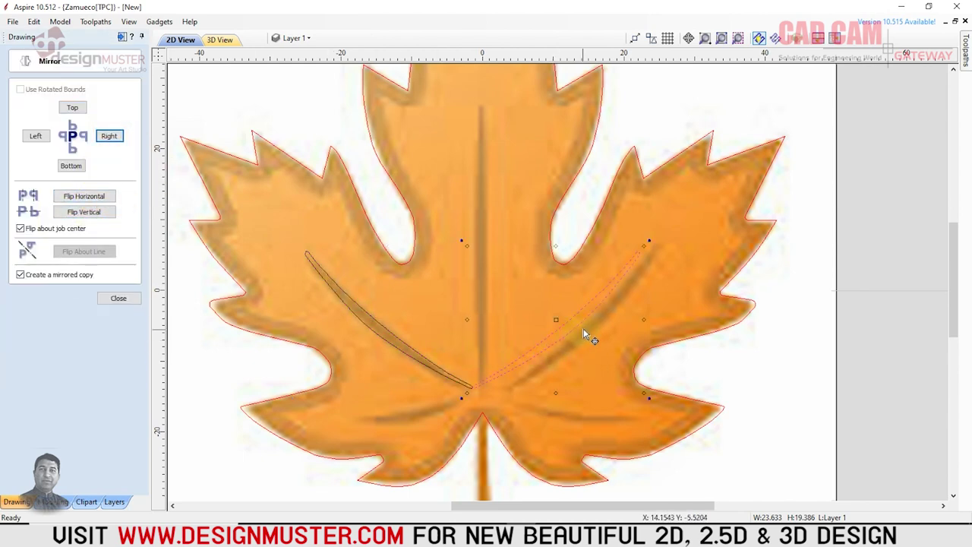
pyautogui.press('Tab')
pyautogui.press('Tab')
pyautogui.press('Tab')
pyautogui.press('Tab')
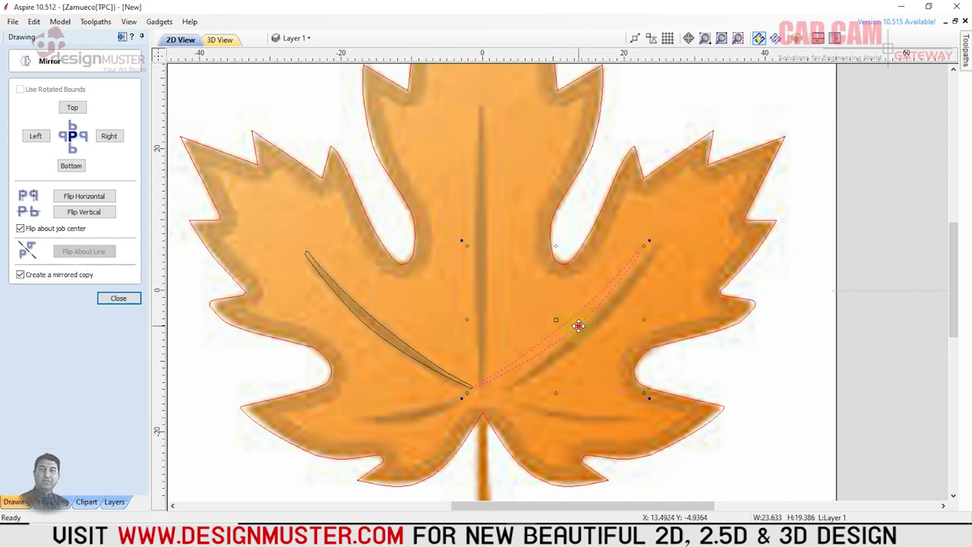
pyautogui.moveTo(600, 317); pyautogui.dragTo(633, 319)
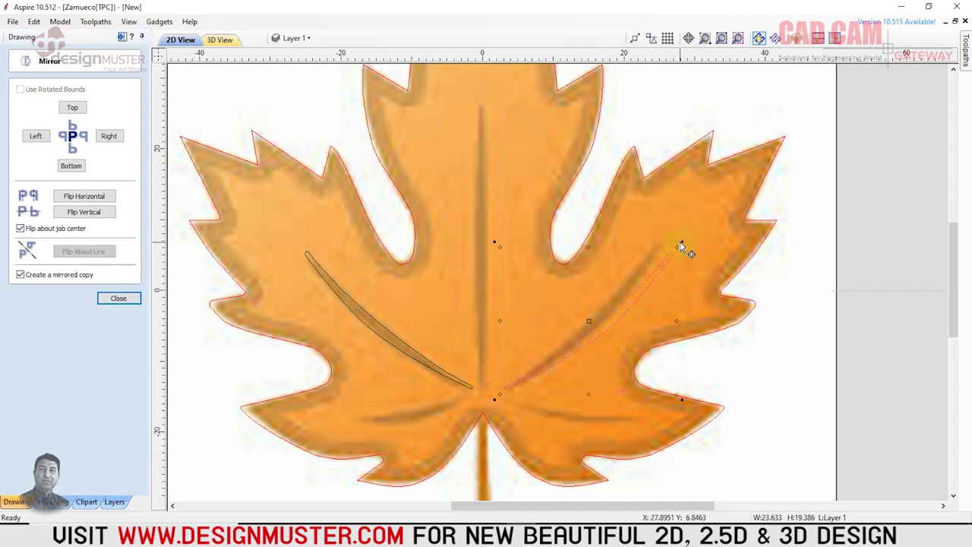
pyautogui.moveTo(683, 241); pyautogui.dragTo(678, 231)
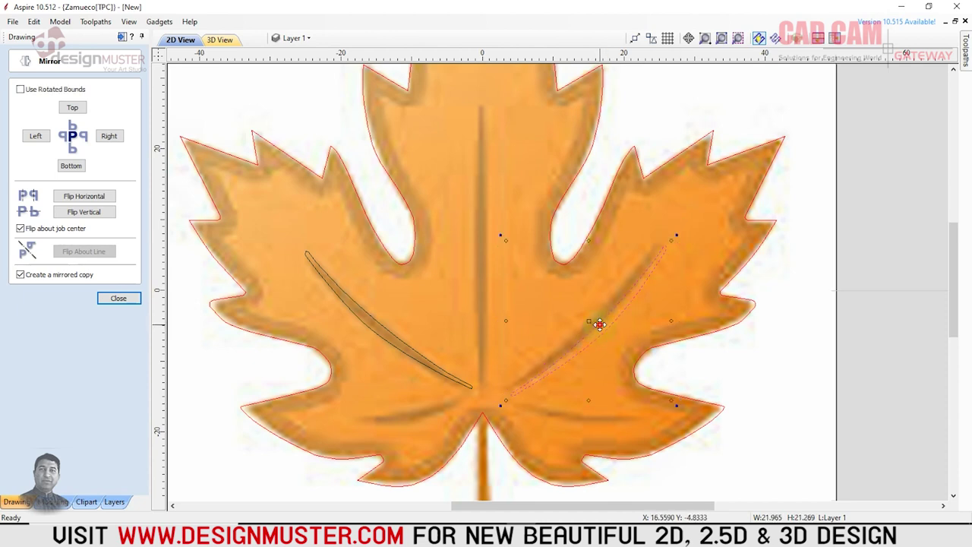
pyautogui.moveTo(600, 323); pyautogui.dragTo(593, 319)
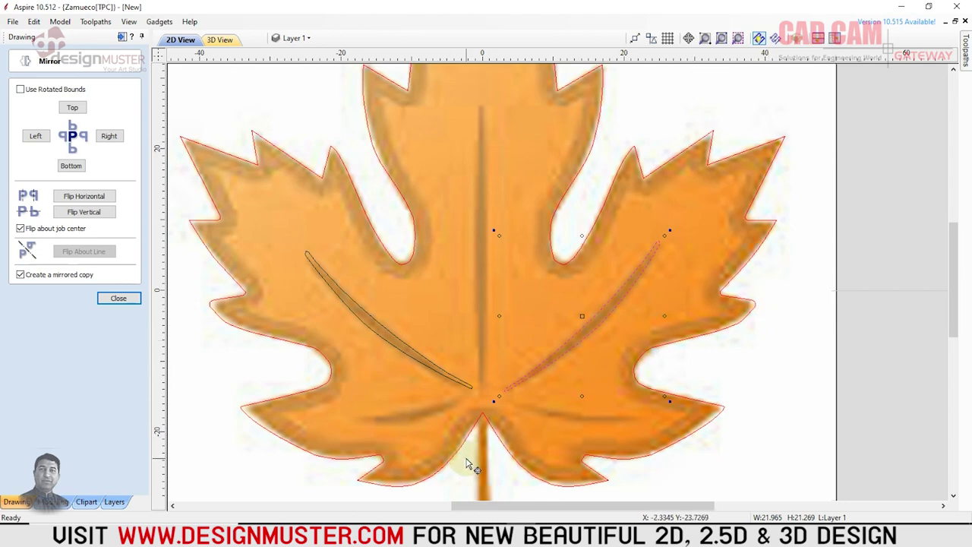
pyautogui.click(117, 298)
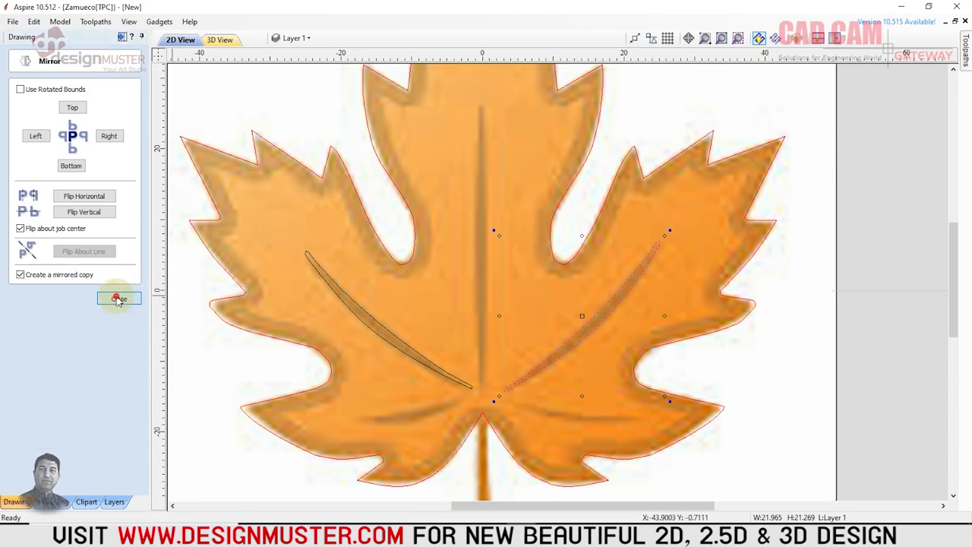
# Draw an arc from the lower-left vein's outer end to near the leaf centre
pyautogui.scroll(2, 442, 450)
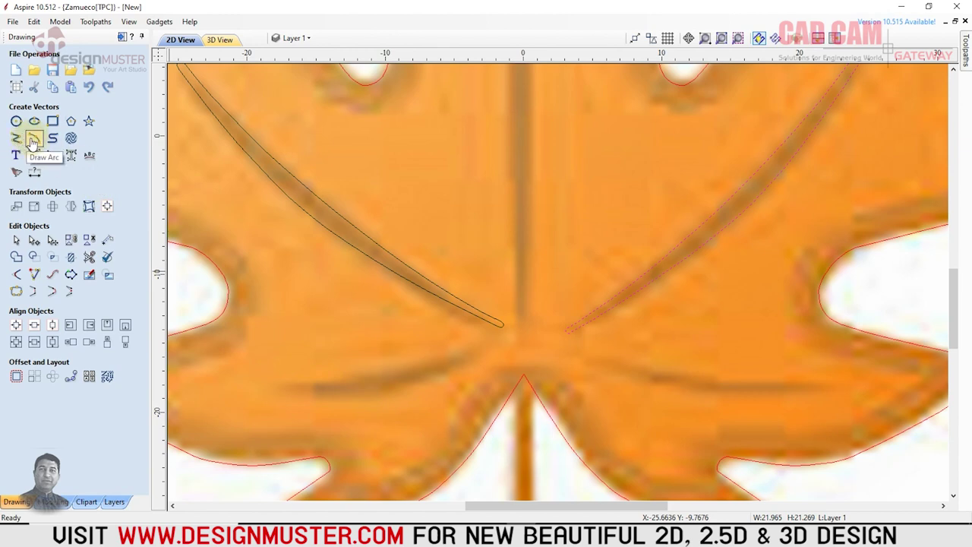
pyautogui.click(34, 140)
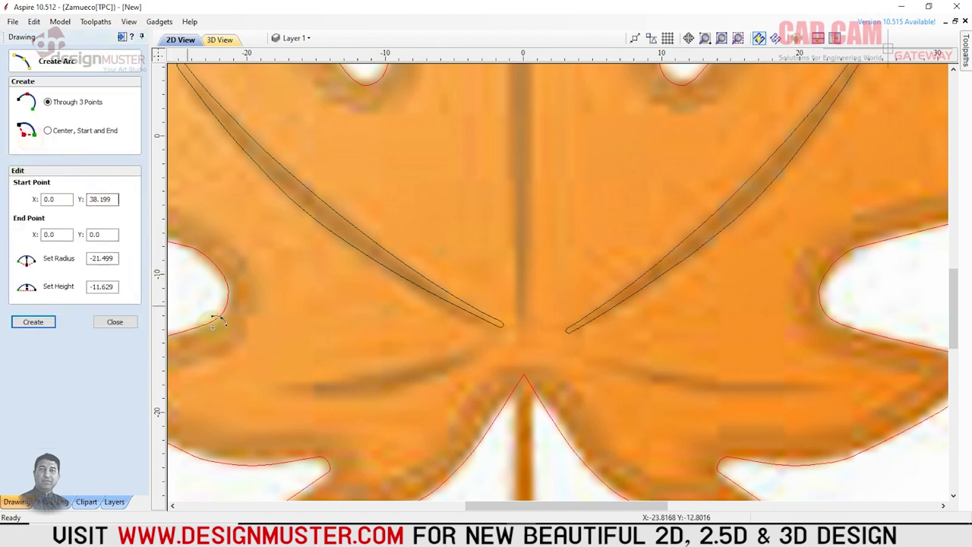
pyautogui.click(289, 380)
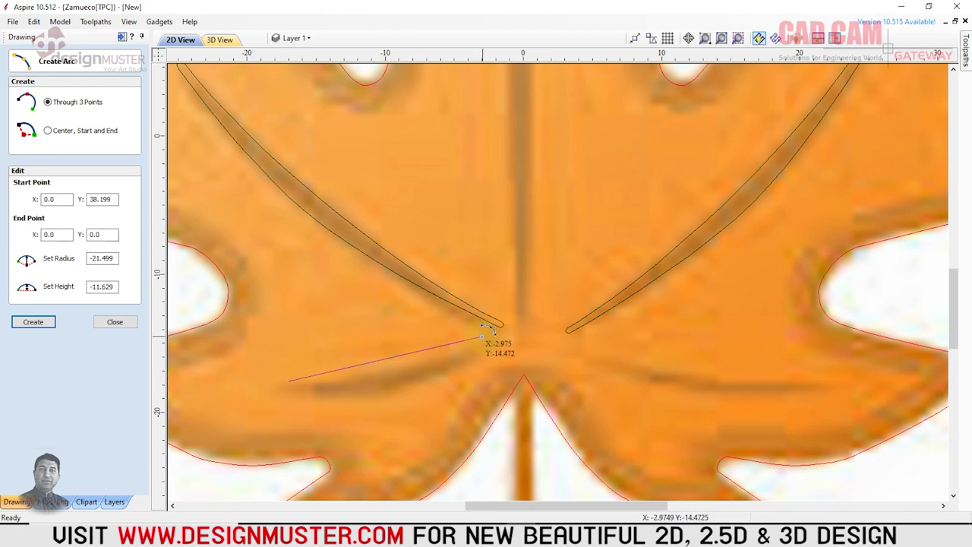
pyautogui.click(484, 343)
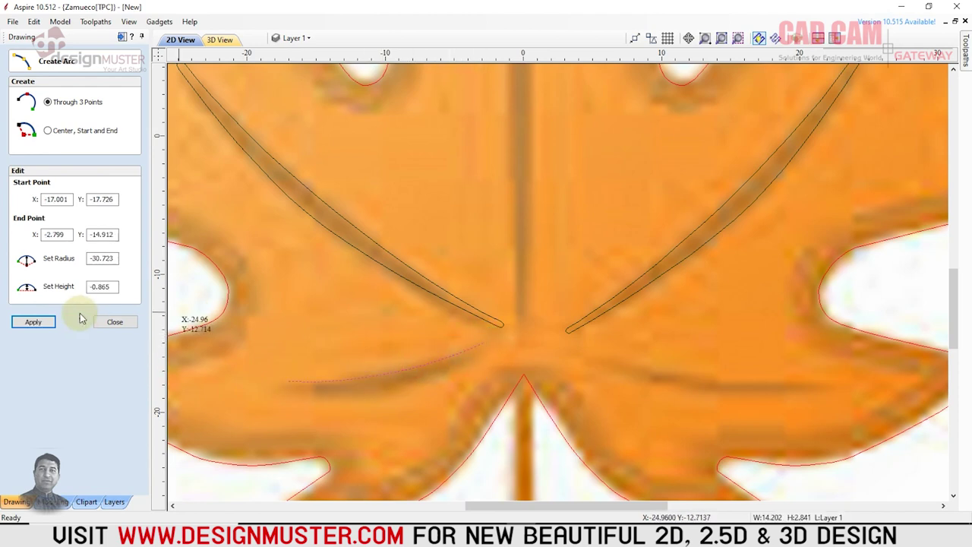
pyautogui.click(32, 322)
pyautogui.click(114, 321)
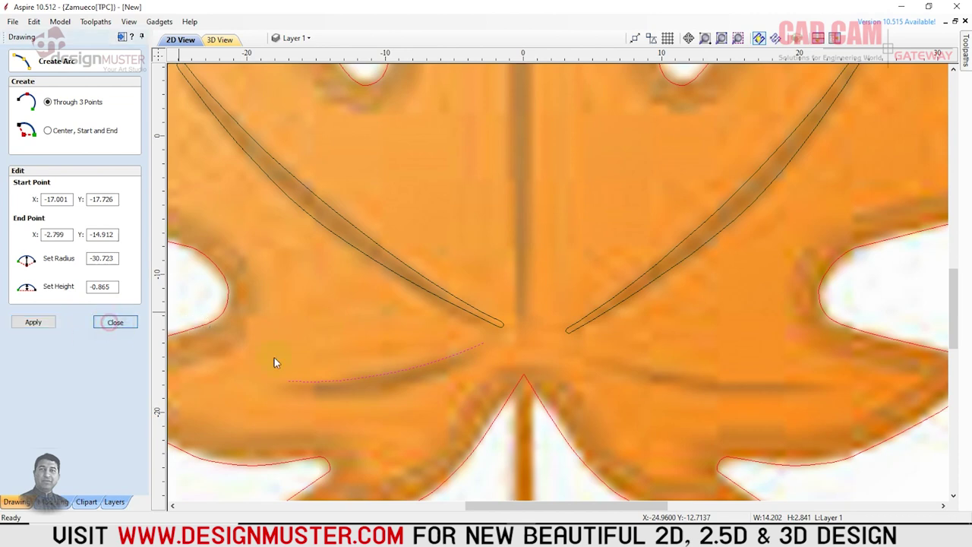
pyautogui.click(393, 376)
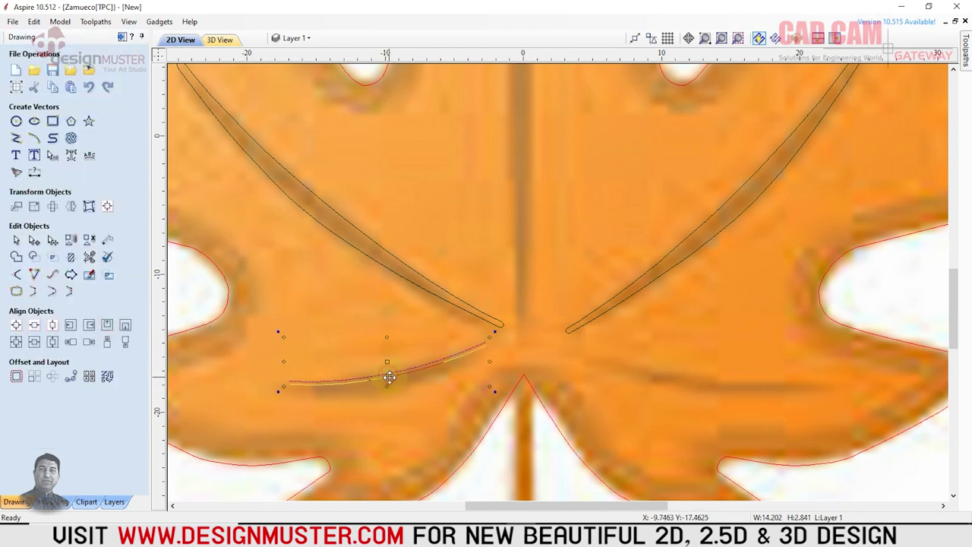
# Copy the arc and reshape the copy so both curves meet at the lower-left vein's ends, then select both
pyautogui.moveTo(389, 377); pyautogui.dragTo(391, 388)
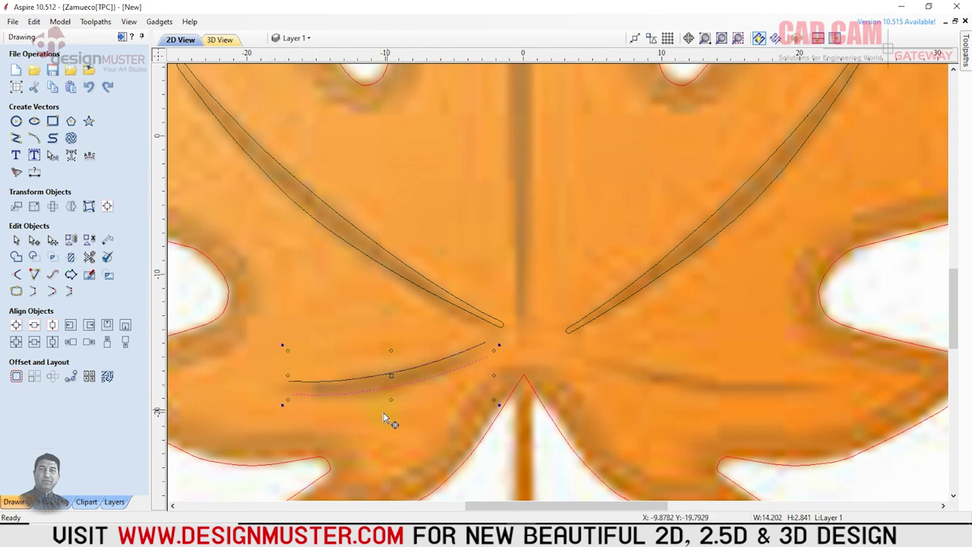
pyautogui.scroll(2, 372, 390)
pyautogui.press('n')
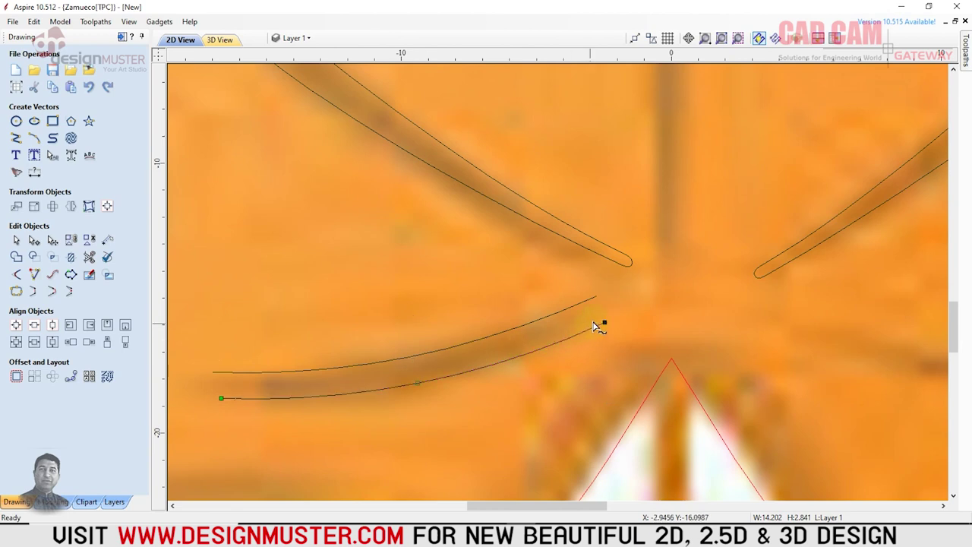
pyautogui.moveTo(605, 323); pyautogui.dragTo(599, 304)
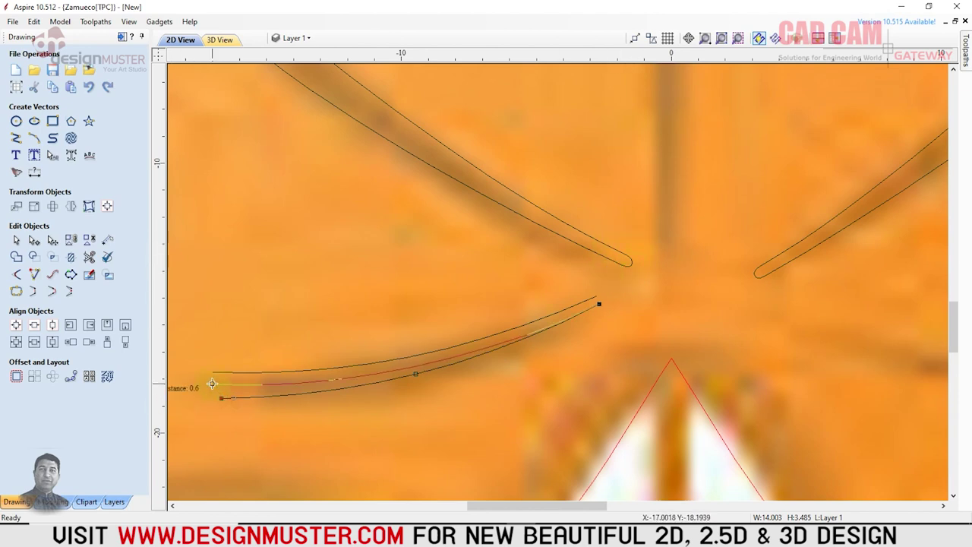
pyautogui.moveTo(214, 388); pyautogui.dragTo(211, 382)
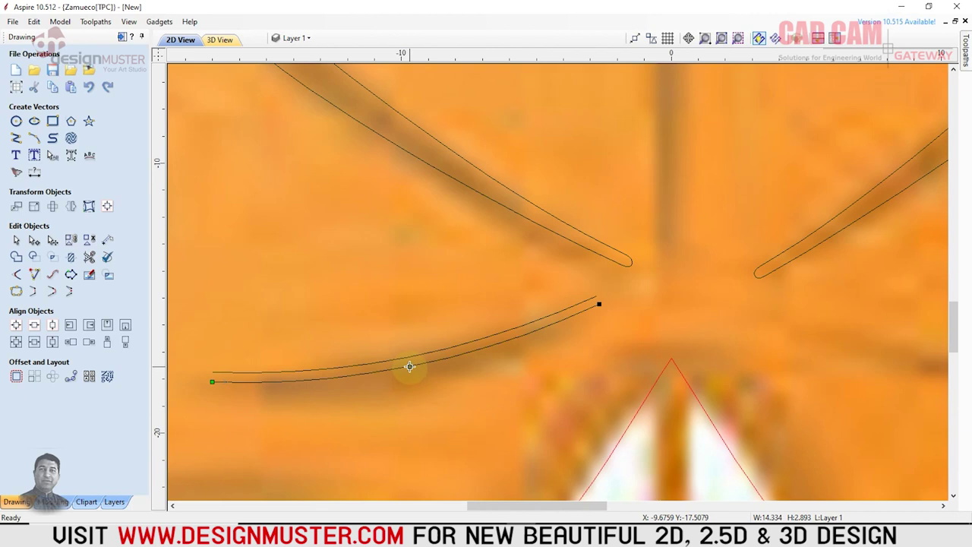
pyautogui.moveTo(409, 366); pyautogui.dragTo(410, 377)
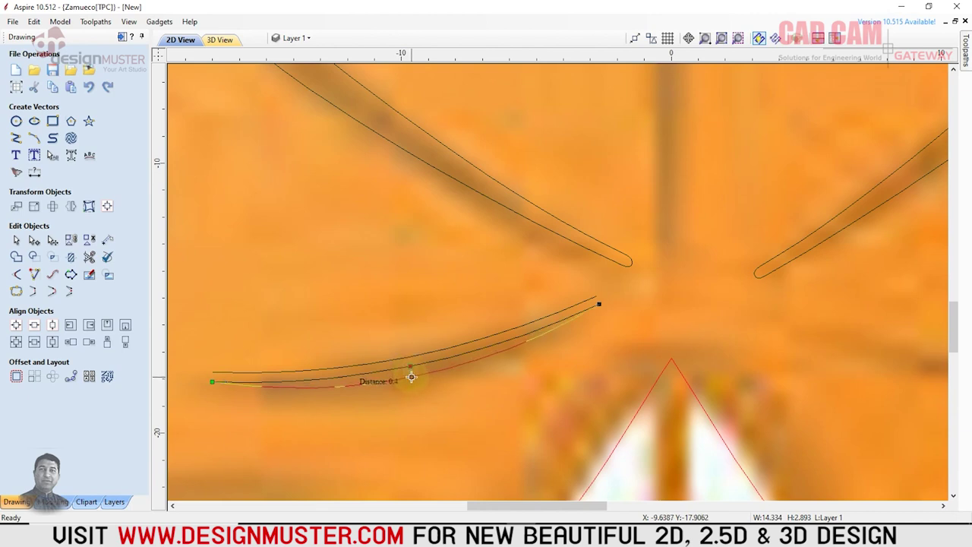
pyautogui.moveTo(411, 376); pyautogui.dragTo(412, 379)
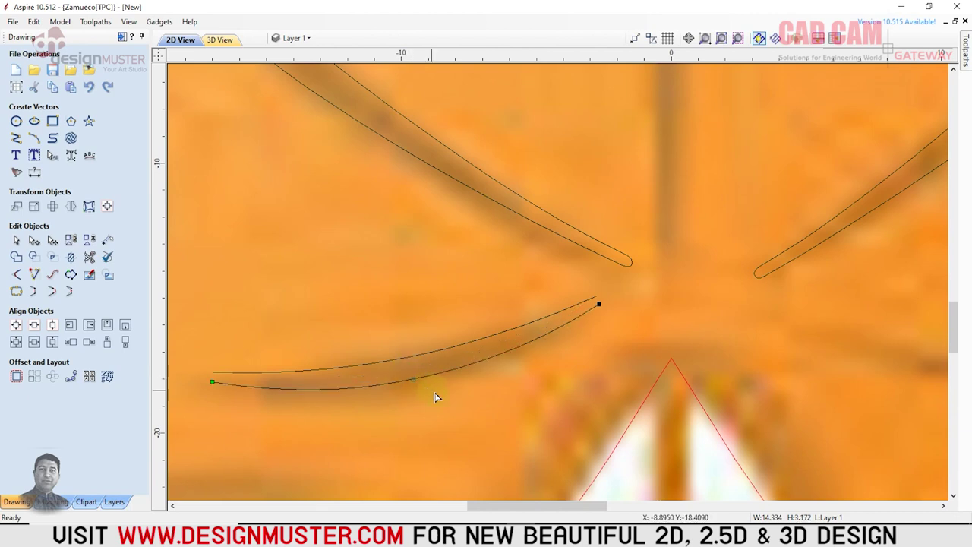
pyautogui.scroll(-2, 436, 397)
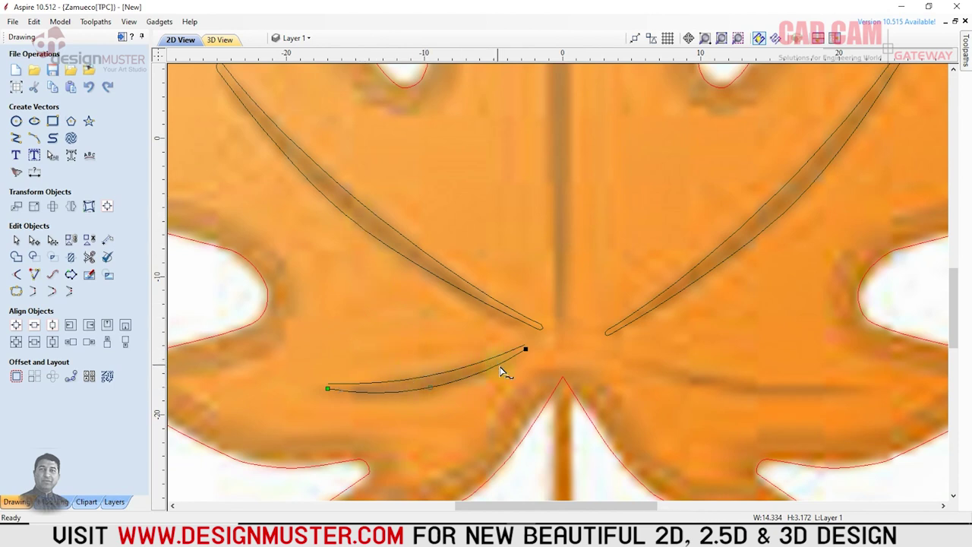
pyautogui.scroll(1, 420, 410)
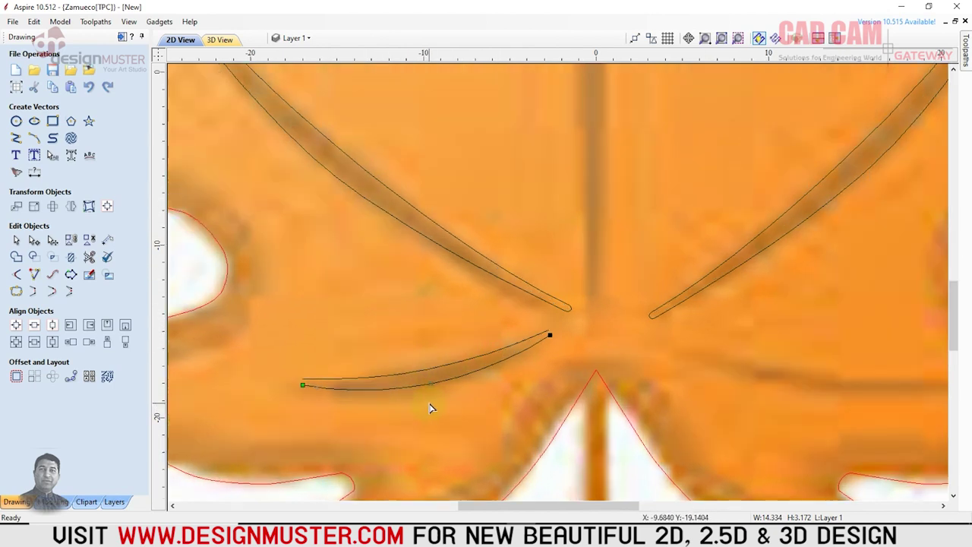
pyautogui.scroll(1, 425, 408)
pyautogui.click(443, 372)
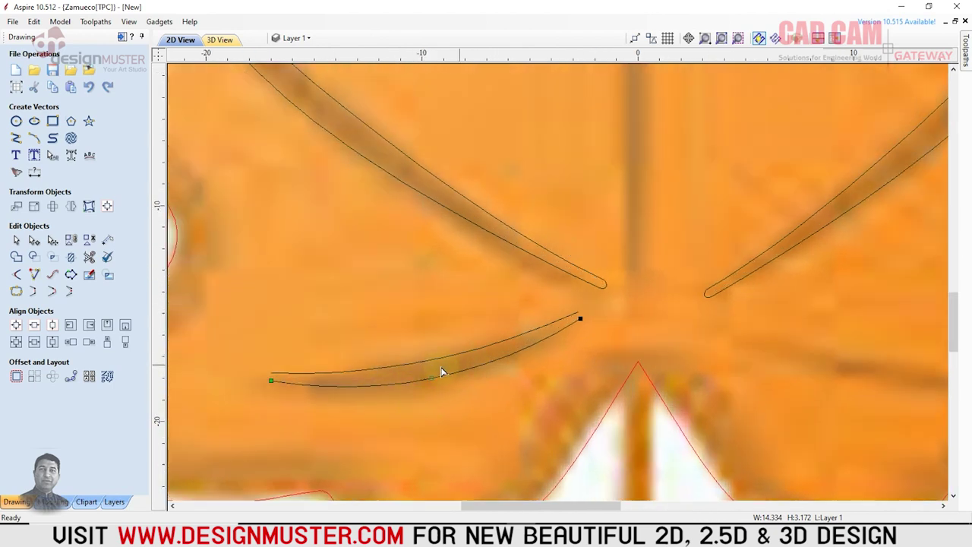
pyautogui.keyDown('shift'); pyautogui.click(436, 365); pyautogui.keyUp('shift')
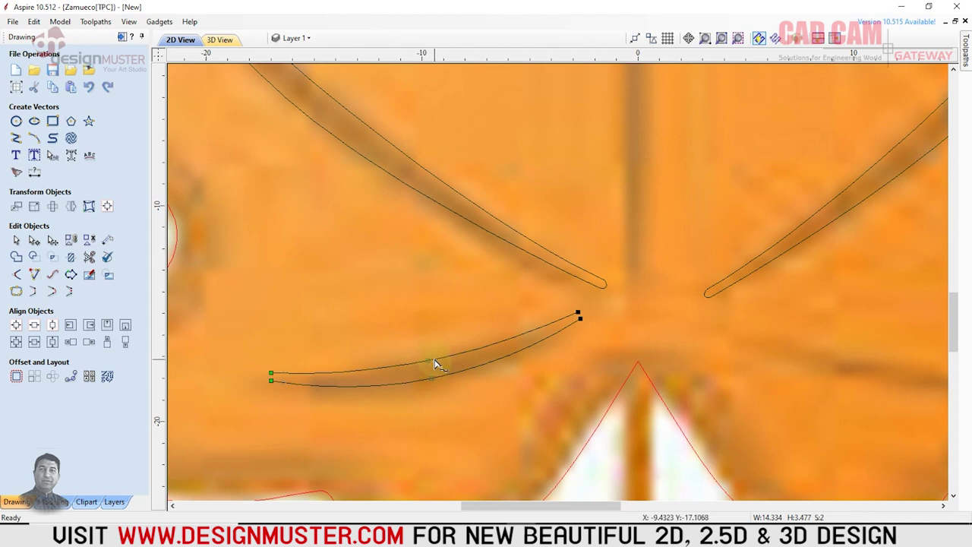
# Join the first pair of lower-left curve ends with a smooth curve
pyautogui.rightClick(435, 365)
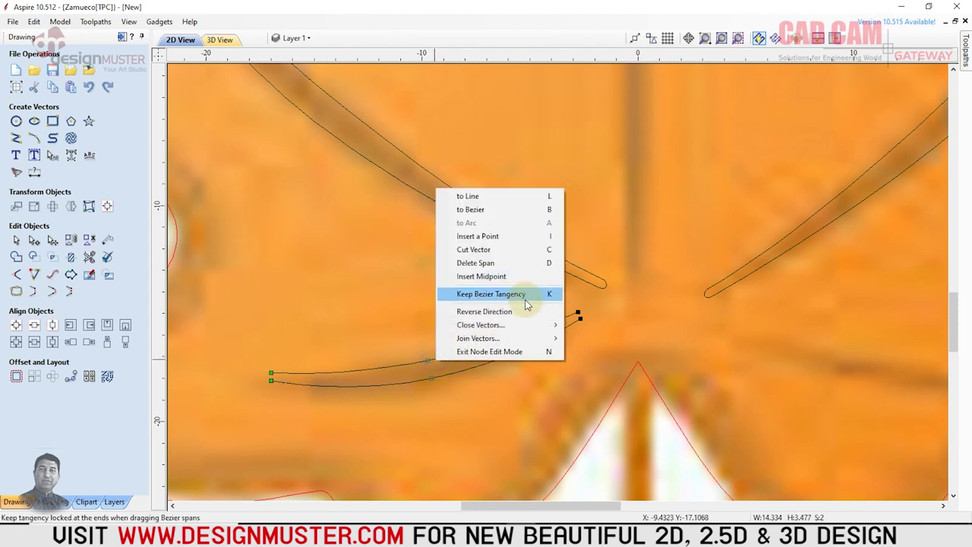
pyautogui.moveTo(501, 338)
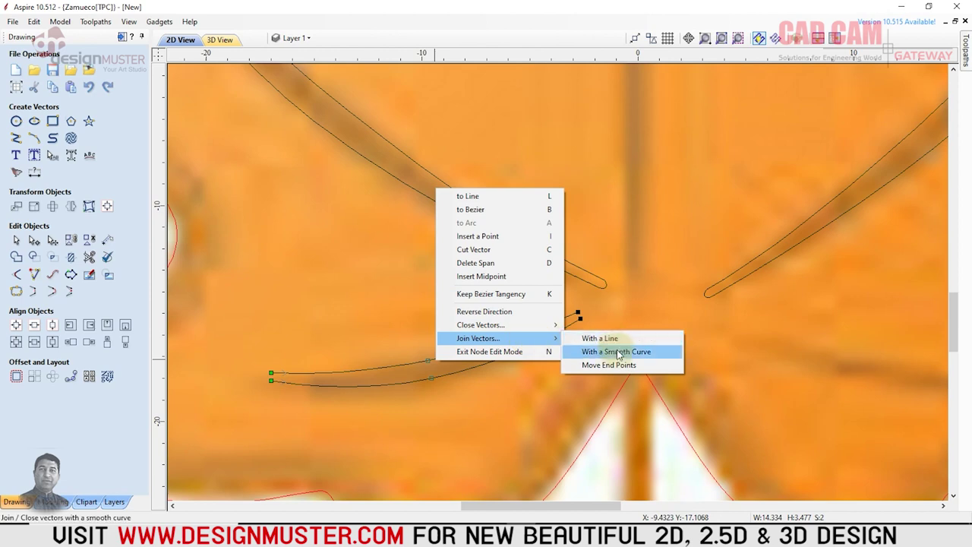
pyautogui.click(605, 357)
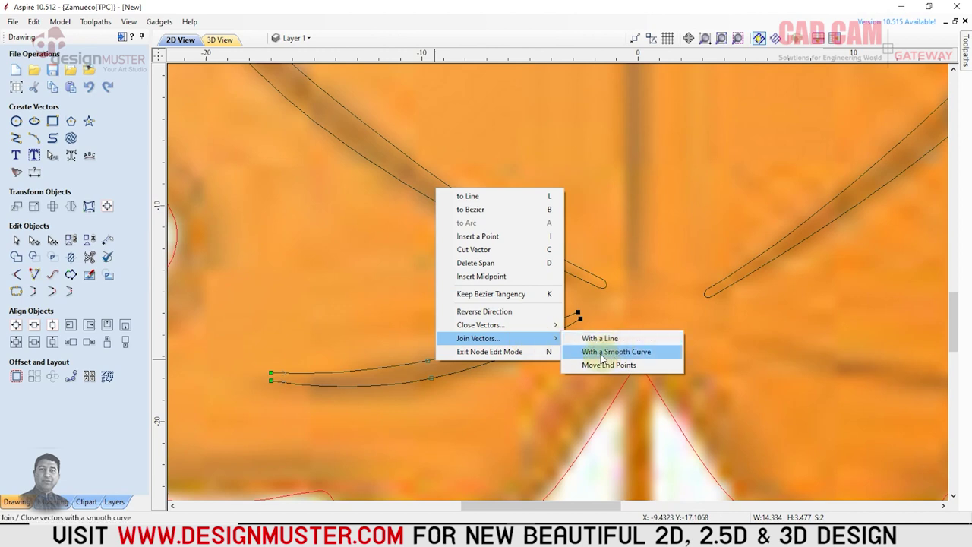
pyautogui.click(608, 357)
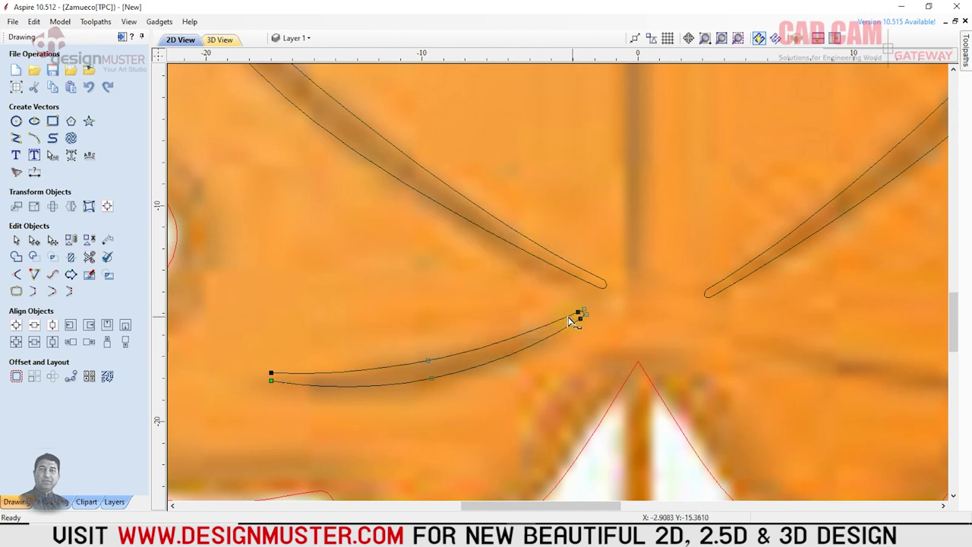
# Leave node editing and smoothly close the remaining open ends into one pointed vein shape
pyautogui.rightClick(512, 340)
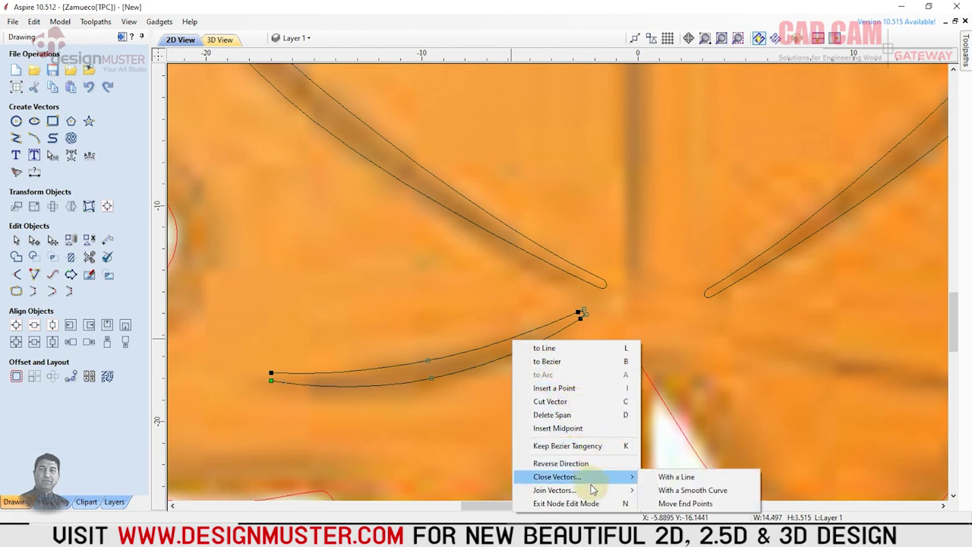
pyautogui.moveTo(554, 490)
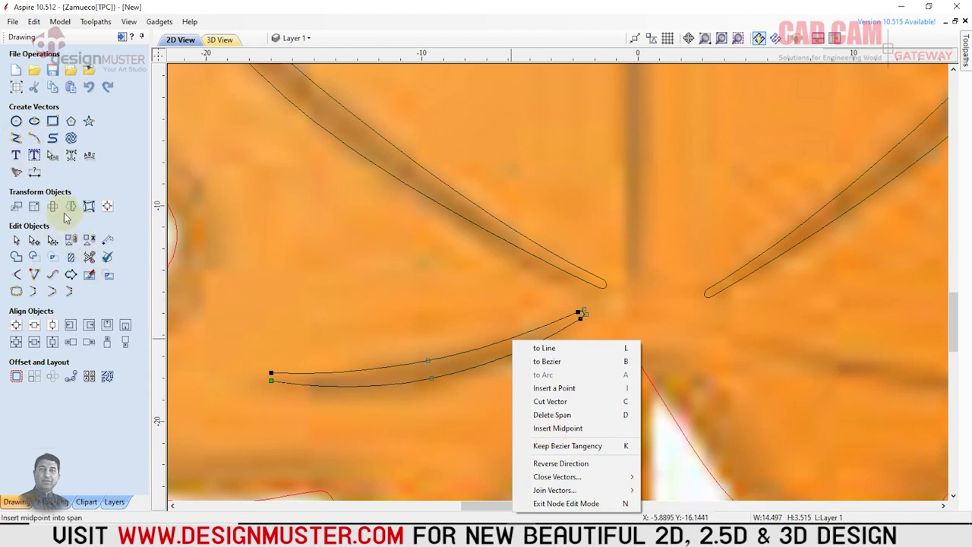
pyautogui.click(52, 239)
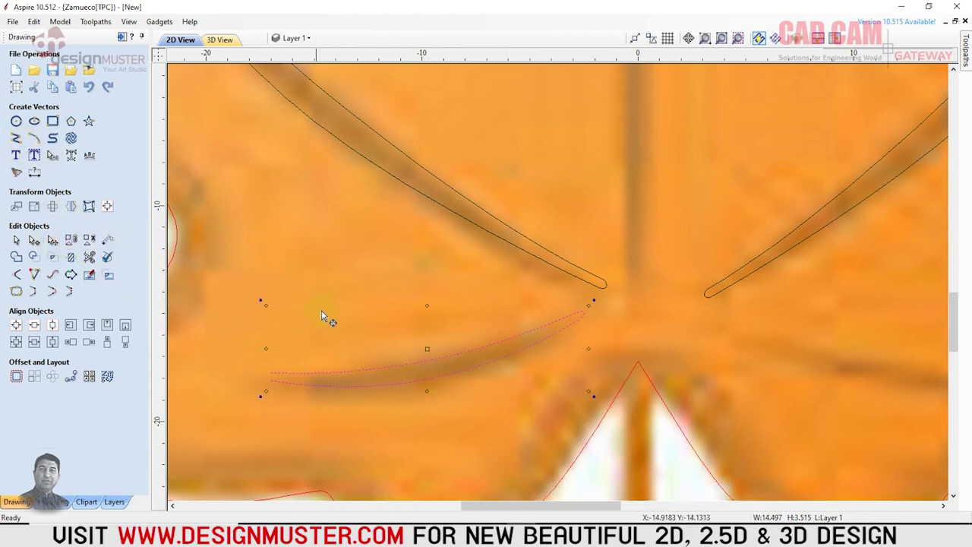
pyautogui.rightClick(282, 374)
pyautogui.moveTo(341, 277)
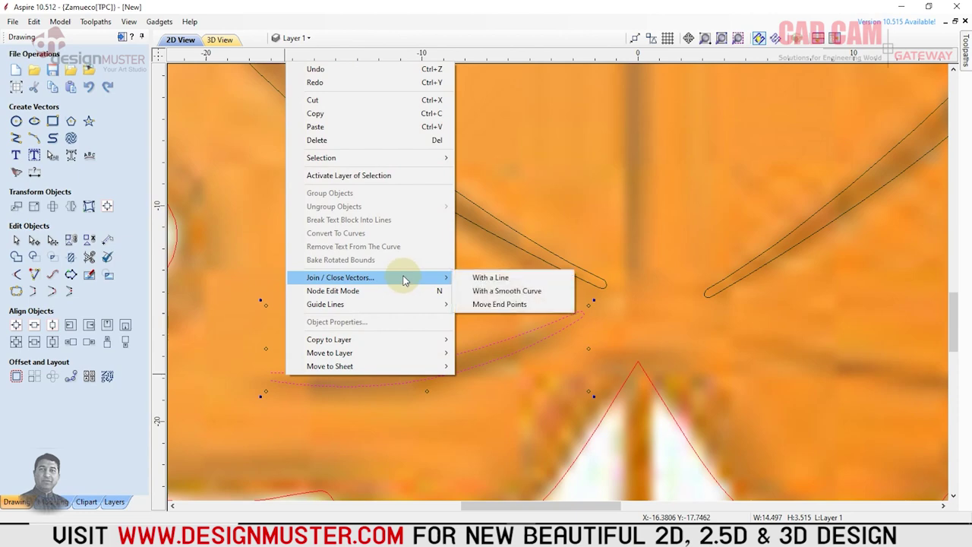
pyautogui.click(489, 290)
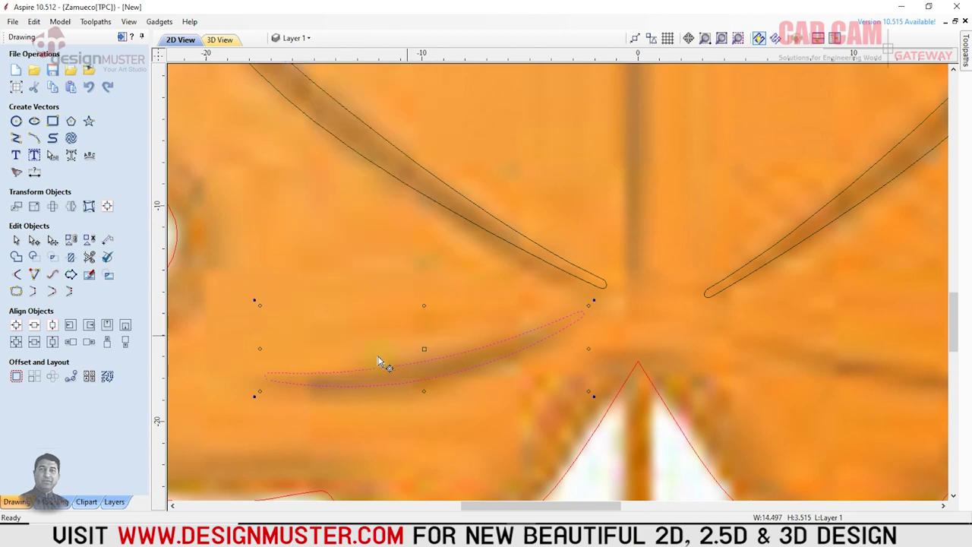
pyautogui.scroll(-3, 380, 341)
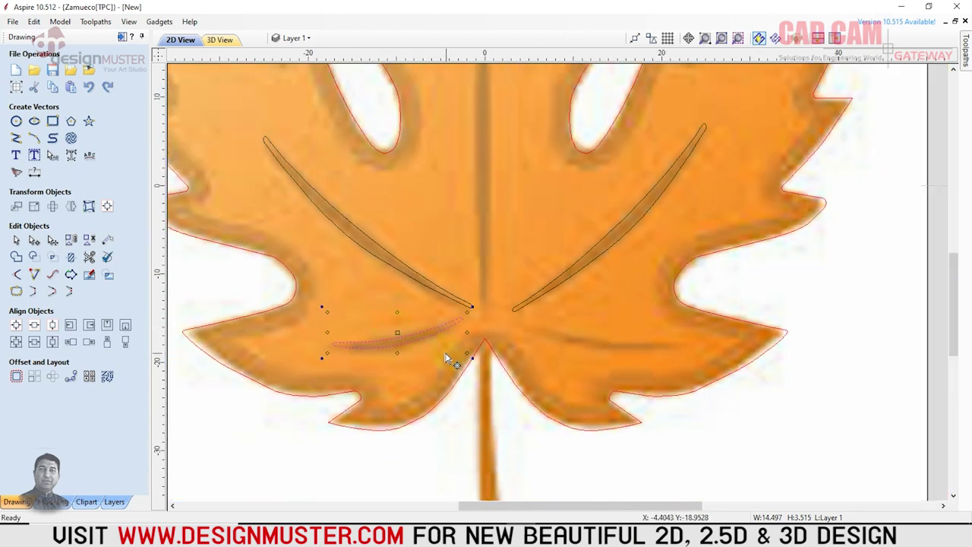
# Mirror a copy of the vein to the right and rotate it onto the lower-right bitmap vein
pyautogui.click(70, 205)
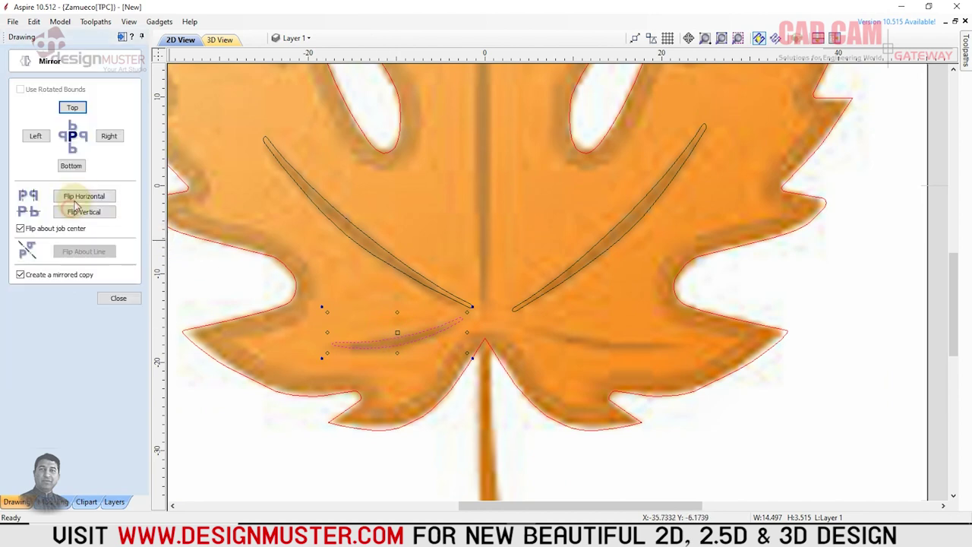
pyautogui.click(109, 135)
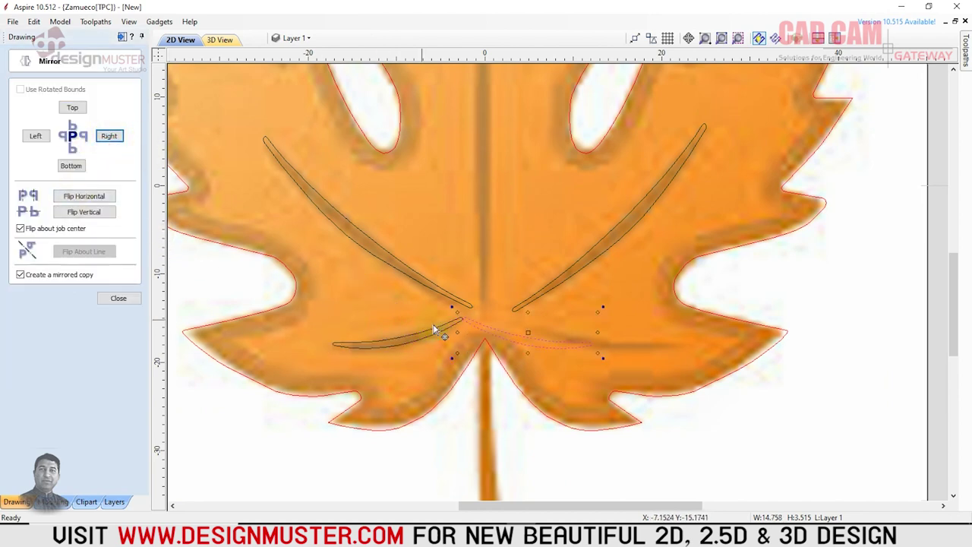
pyautogui.moveTo(534, 340); pyautogui.dragTo(602, 352)
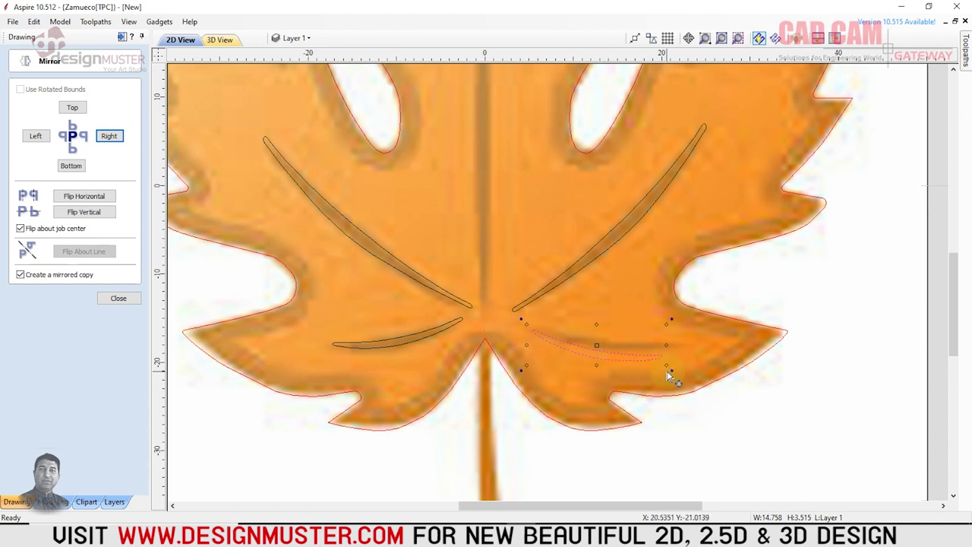
pyautogui.moveTo(671, 371); pyautogui.dragTo(677, 364)
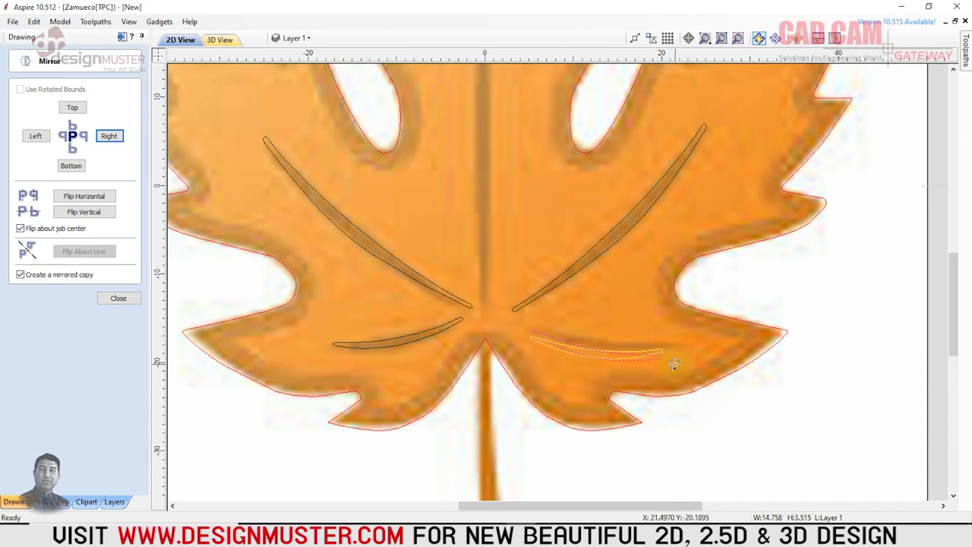
pyautogui.moveTo(606, 350); pyautogui.dragTo(608, 341)
pyautogui.click(773, 310)
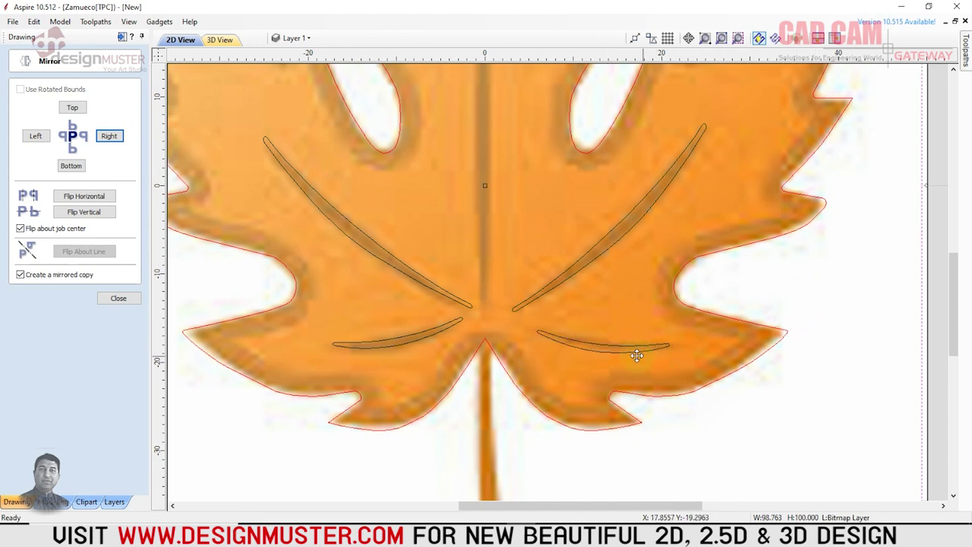
# Check the lower-right vein's placement and close the Mirror options
pyautogui.click(590, 343)
pyautogui.click(785, 301)
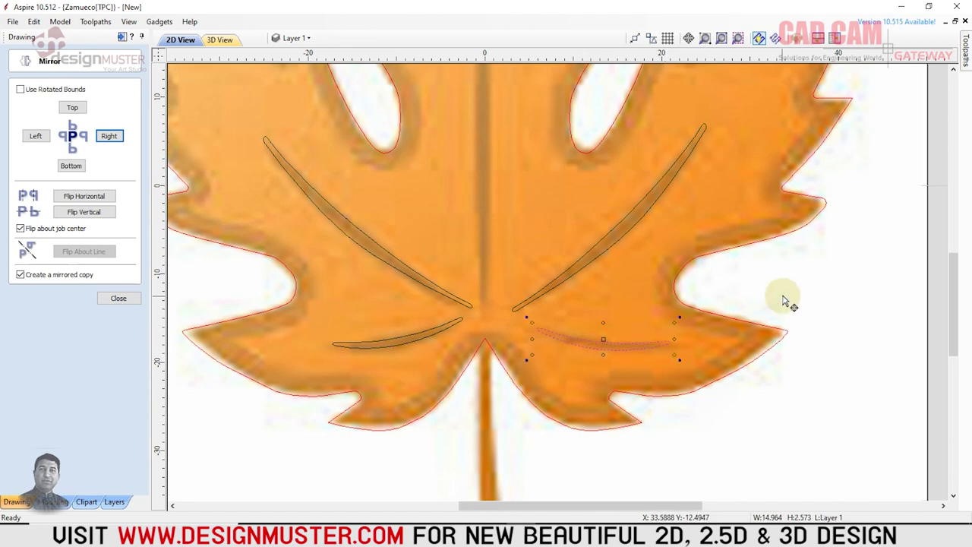
pyautogui.scroll(-4, 607, 334)
pyautogui.scroll(2, 547, 288)
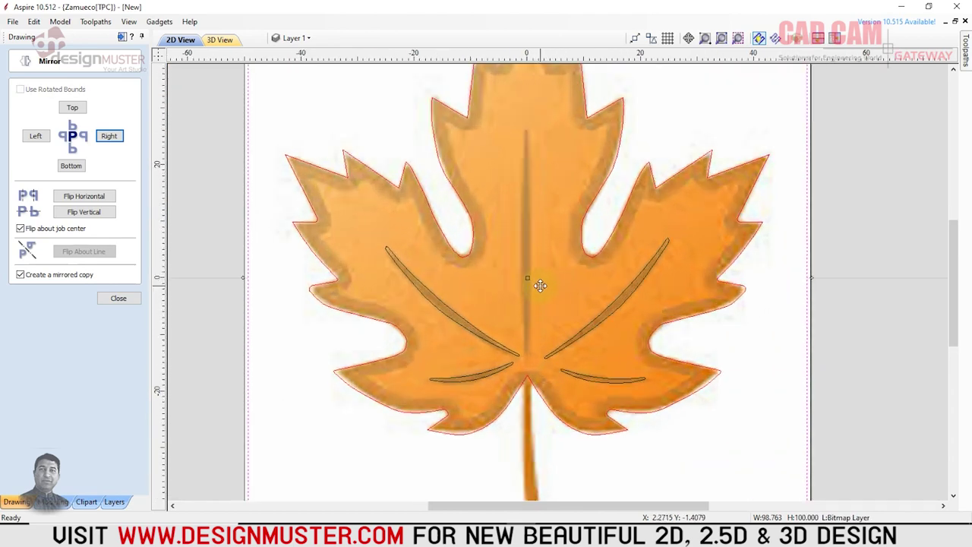
pyautogui.scroll(-1, 540, 284)
pyautogui.scroll(1, 486, 282)
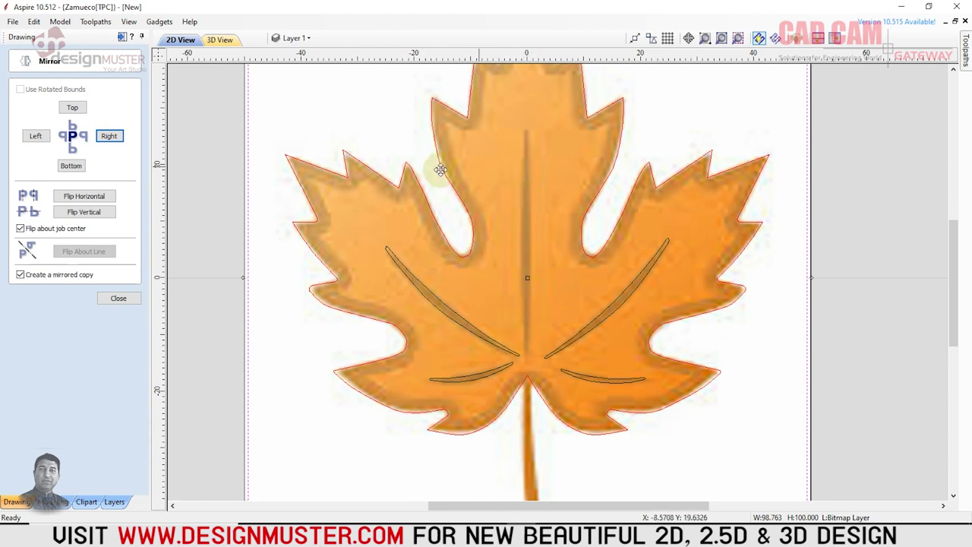
pyautogui.click(118, 298)
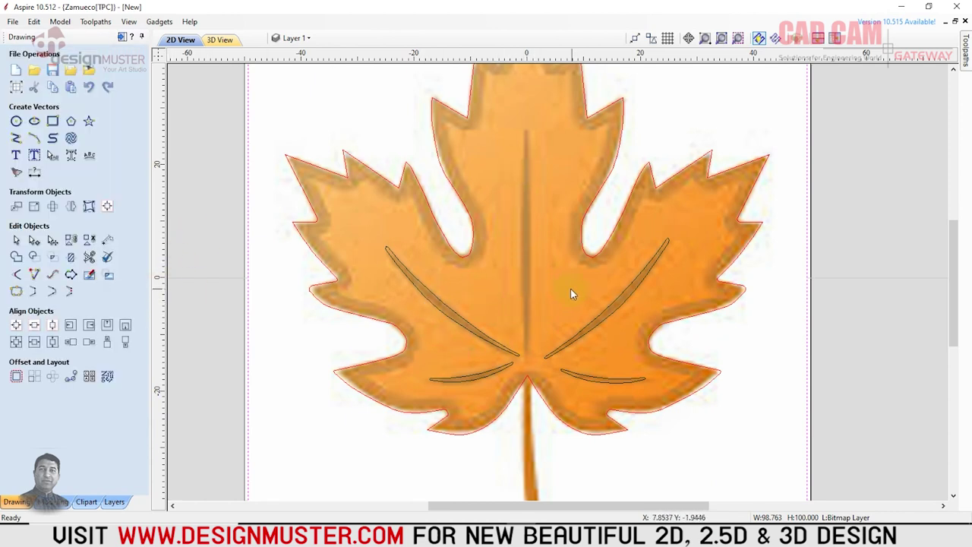
# Save, then draw a gentle arc down the centre midrib from the leaf top to the vein junction
pyautogui.hotkey('ctrl', 's')
pyautogui.click(35, 142)
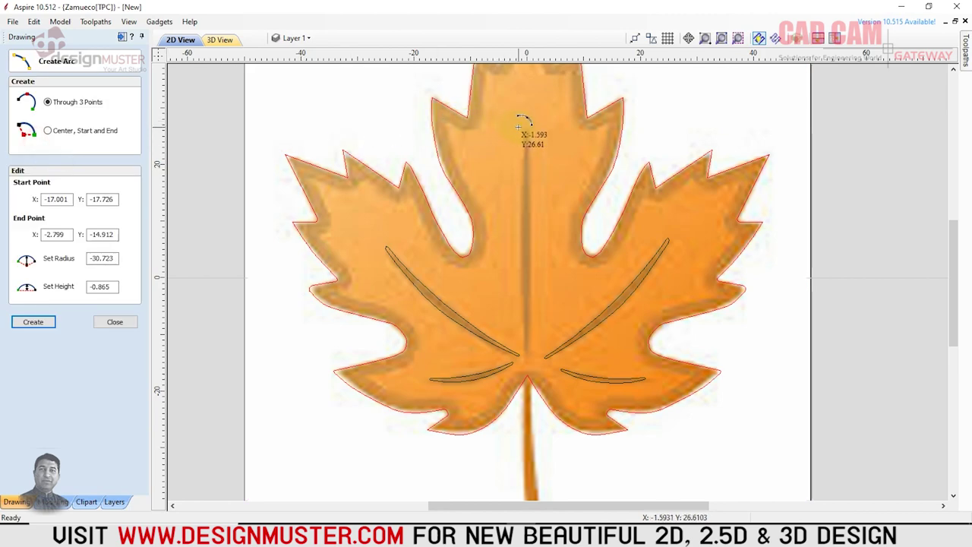
pyautogui.scroll(3, 521, 131)
pyautogui.scroll(1, 521, 131)
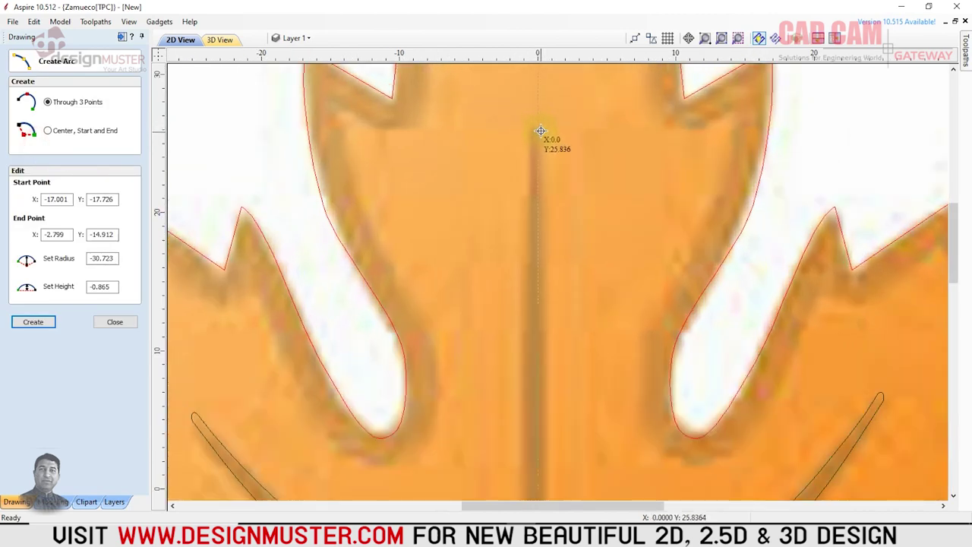
pyautogui.scroll(-4, 540, 133)
pyautogui.scroll(4, 567, 341)
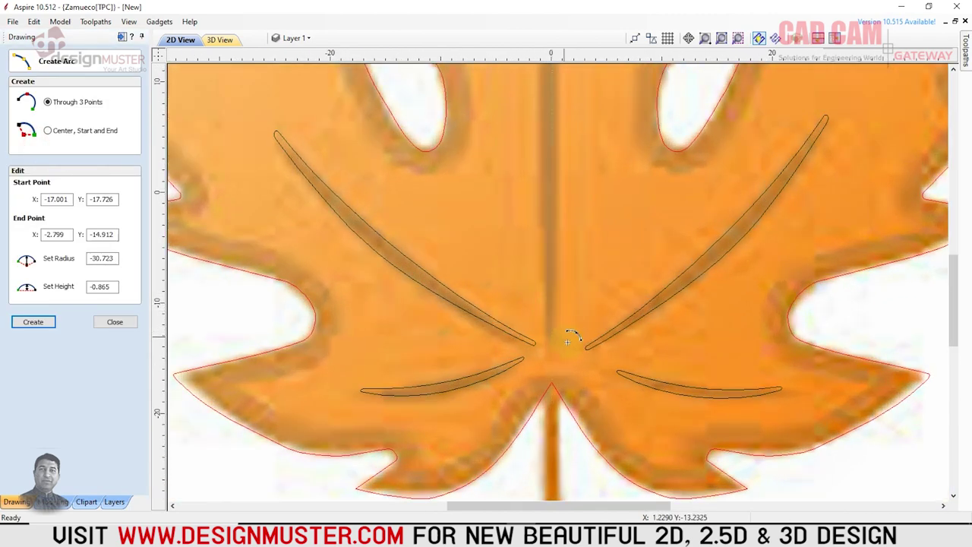
pyautogui.click(551, 337)
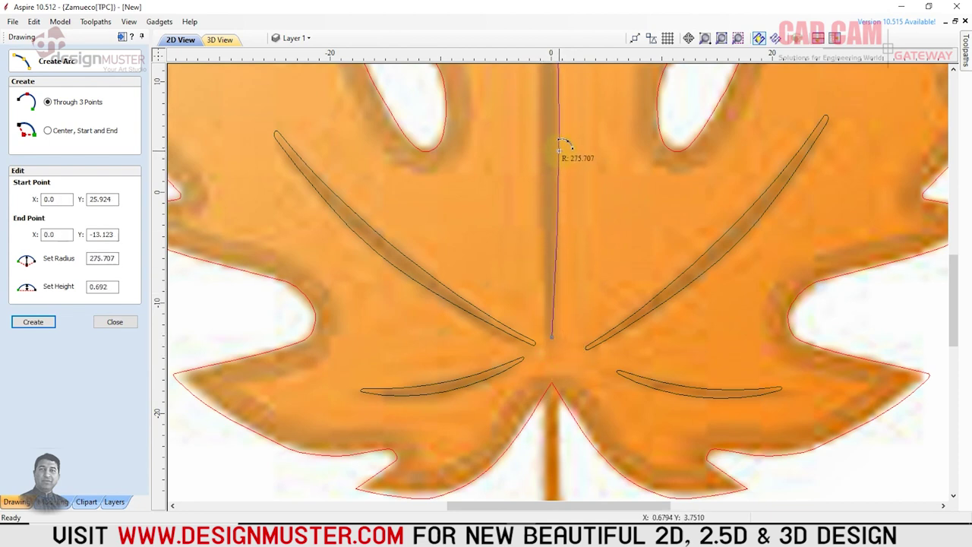
pyautogui.click(560, 150)
pyautogui.scroll(-2, 577, 190)
pyautogui.scroll(-1, 581, 160)
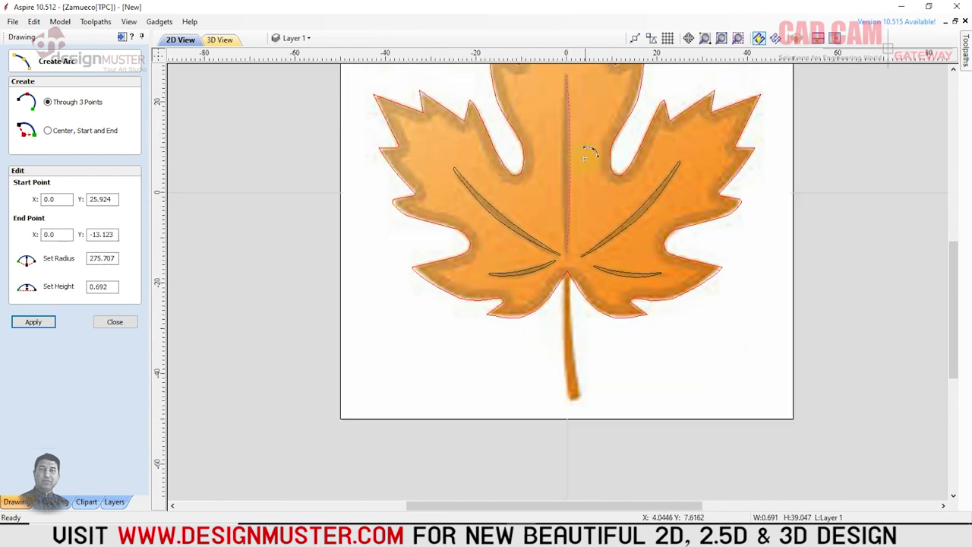
pyautogui.scroll(1, 585, 152)
pyautogui.click(106, 321)
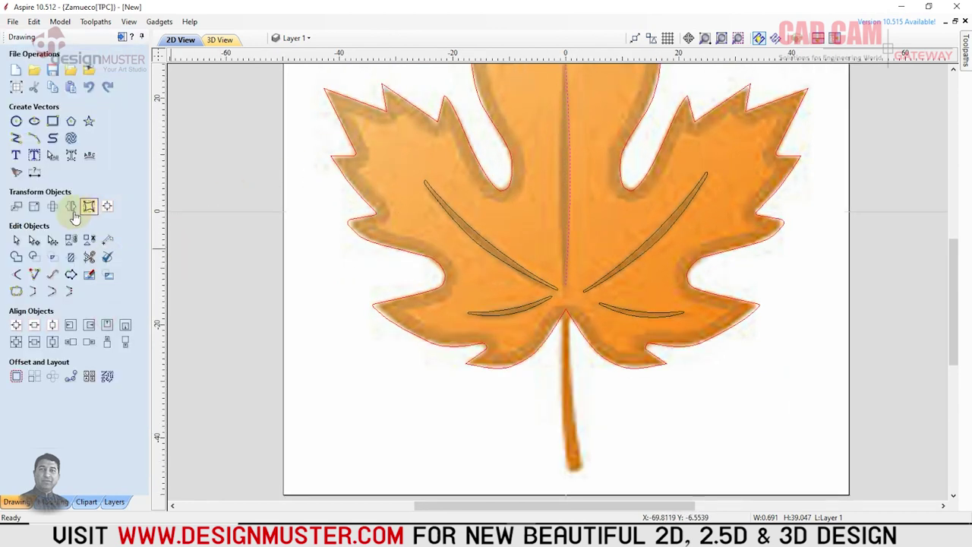
# Add a mirrored copy of the centre vein arc on its left side
pyautogui.click(70, 205)
pyautogui.click(35, 135)
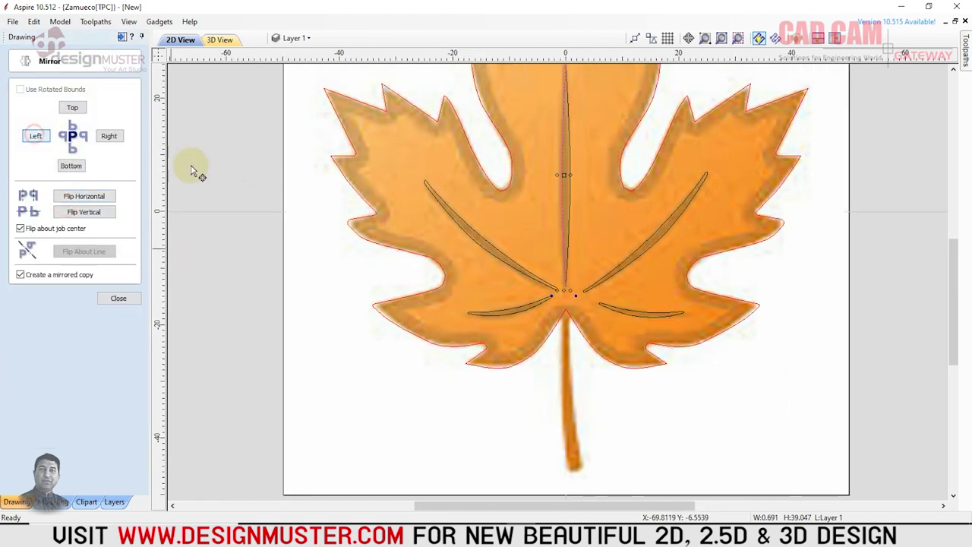
pyautogui.scroll(2, 562, 142)
pyautogui.scroll(2, 565, 141)
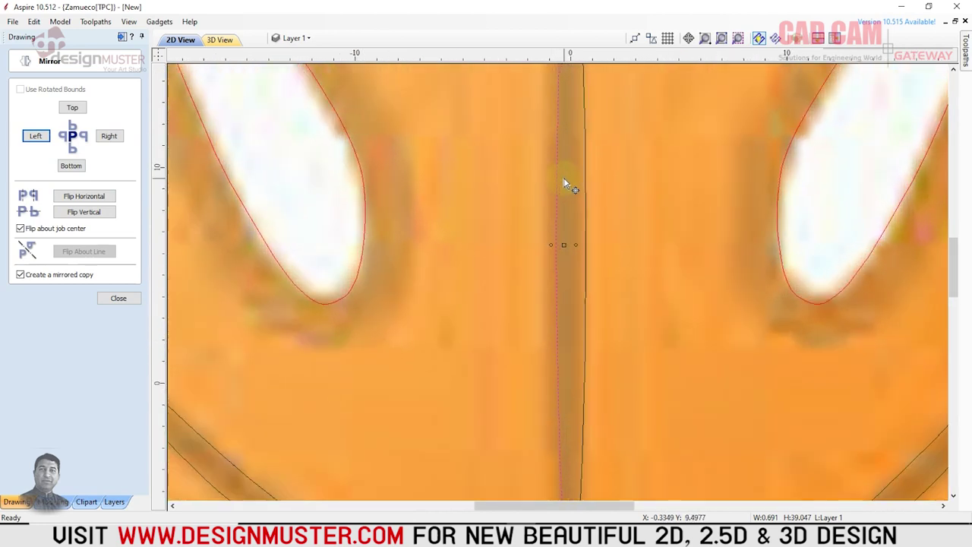
pyautogui.scroll(-1, 565, 182)
pyautogui.scroll(-1, 577, 253)
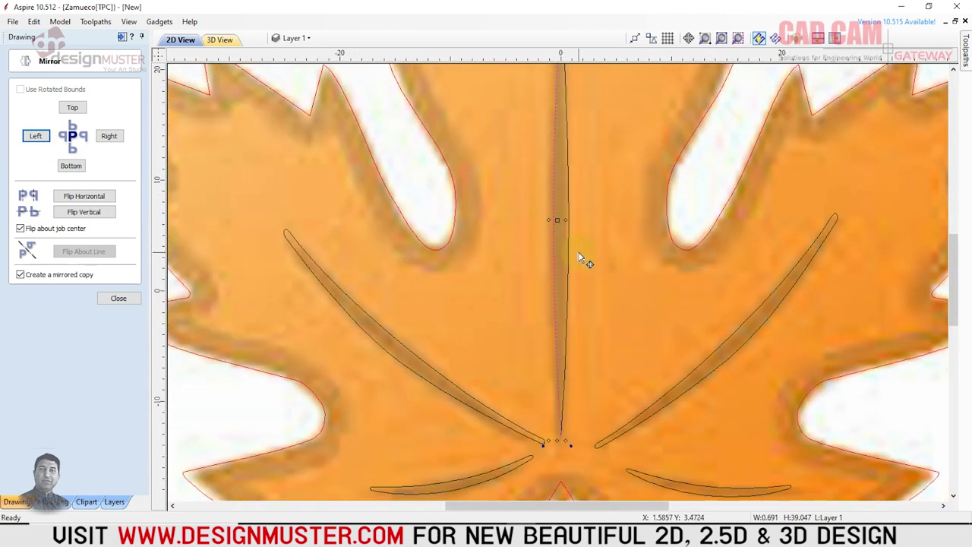
pyautogui.hotkey('shift', 'Tab')
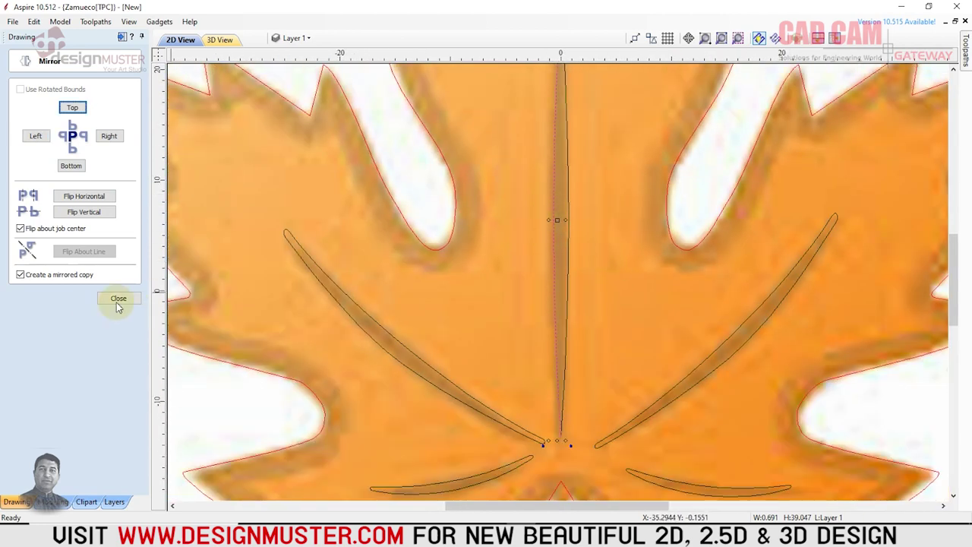
pyautogui.click(118, 300)
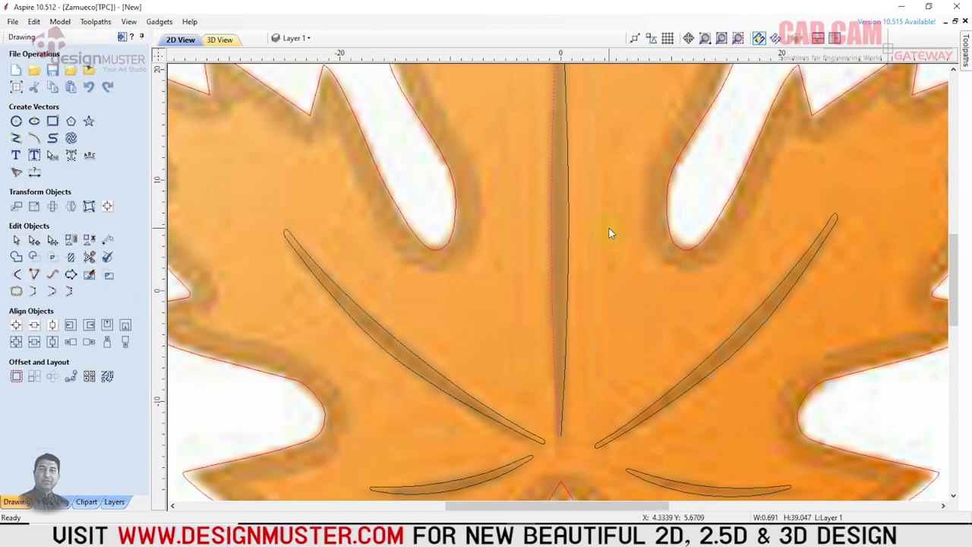
# Join the two centre arcs into a closed pointed vein and save the design
pyautogui.scroll(-2, 608, 228)
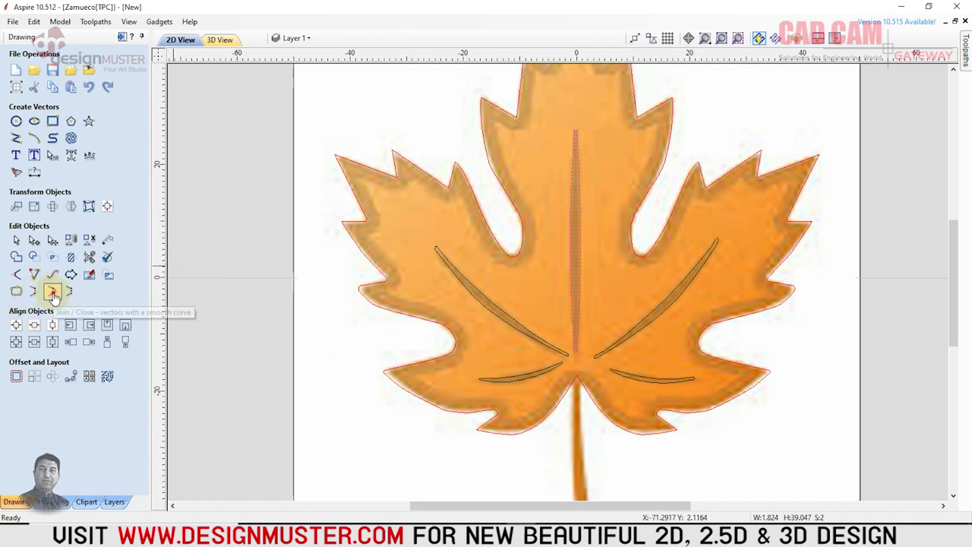
pyautogui.click(52, 293)
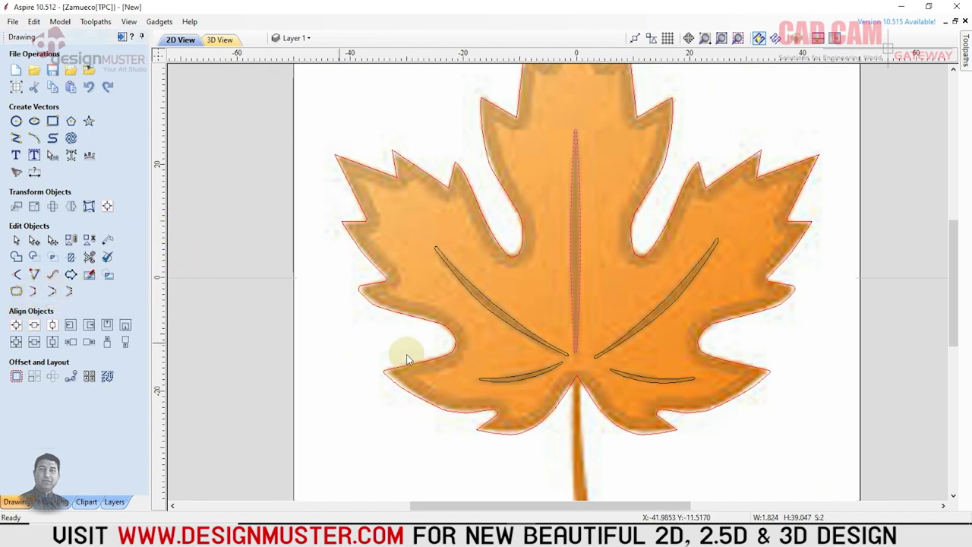
pyautogui.click(180, 96)
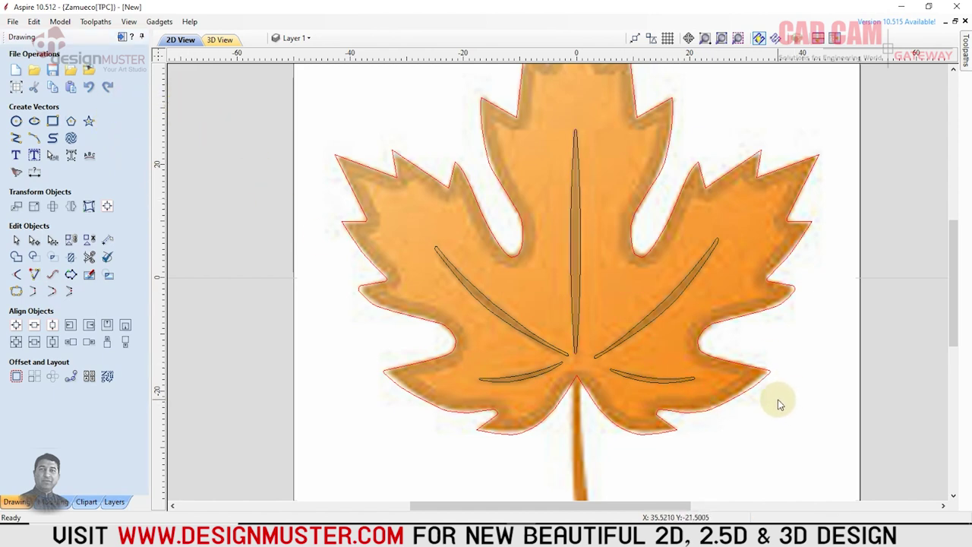
pyautogui.hotkey('ctrl', 's')
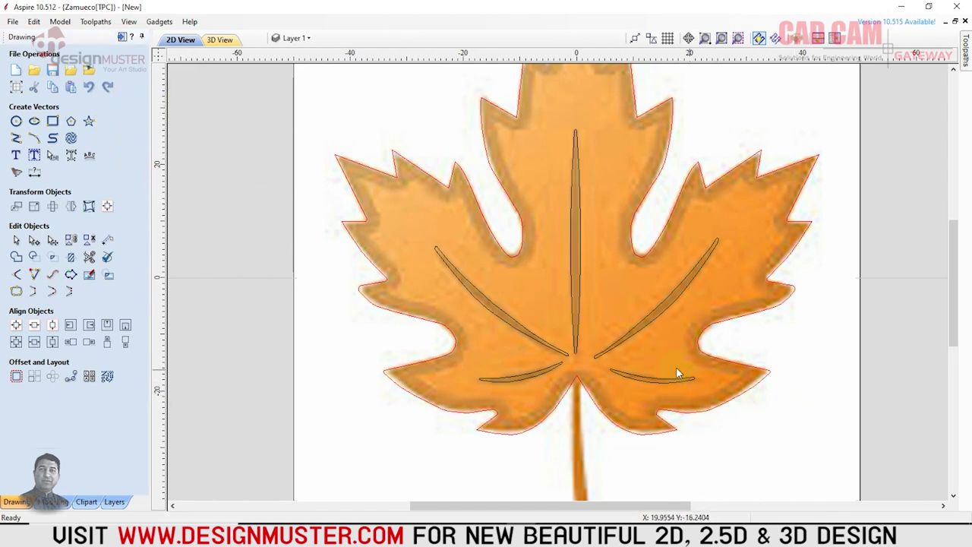
pyautogui.scroll(-2, 593, 370)
pyautogui.scroll(-2, 600, 425)
pyautogui.scroll(1, 600, 455)
pyautogui.scroll(1, 583, 451)
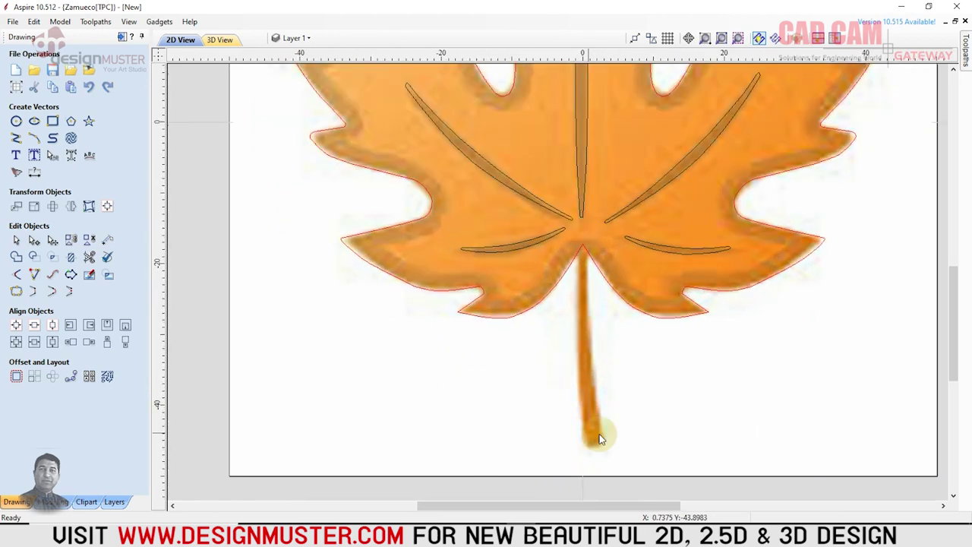
pyautogui.scroll(1, 600, 434)
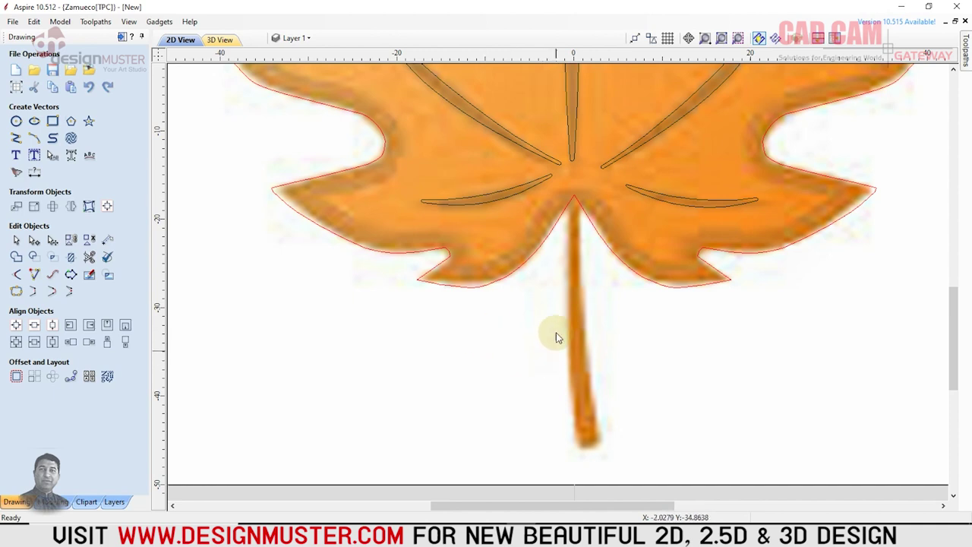
# Draw a three-point arc along the first edge of the stem down to its bottom
pyautogui.click(35, 142)
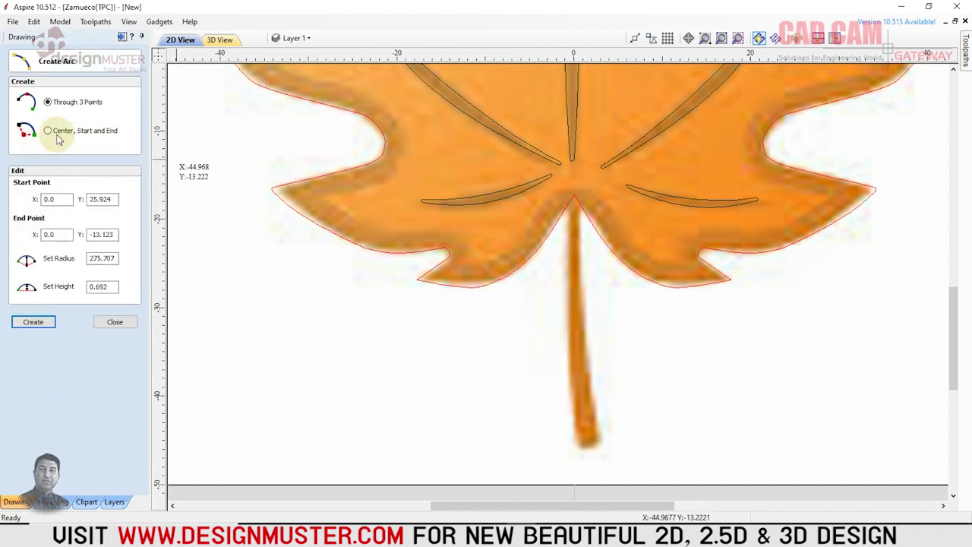
pyautogui.scroll(1, 577, 204)
pyautogui.scroll(2, 571, 199)
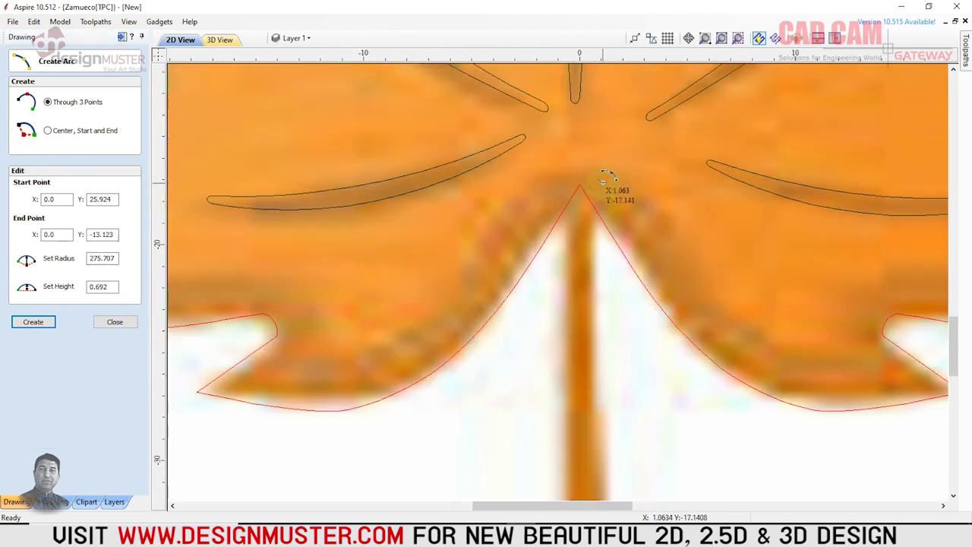
pyautogui.scroll(-3, 601, 182)
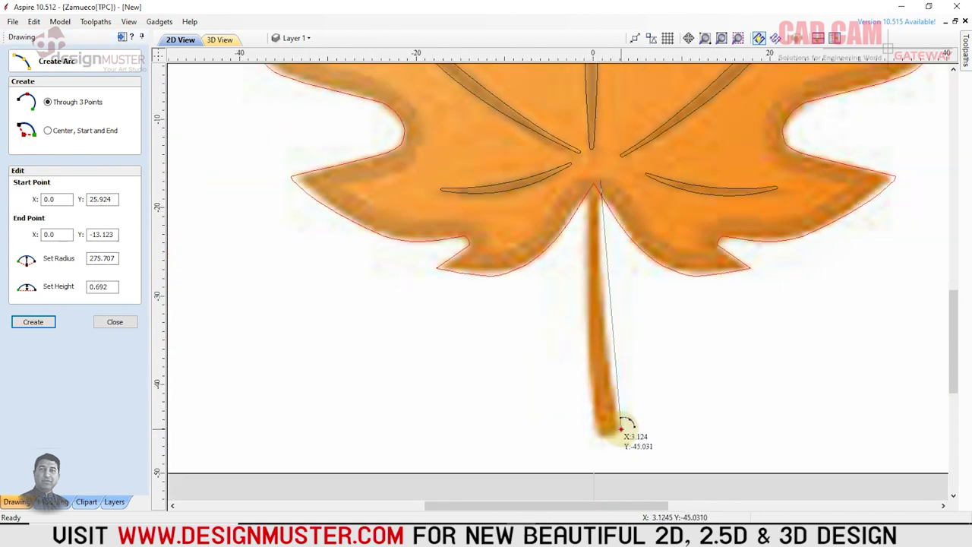
pyautogui.click(622, 429)
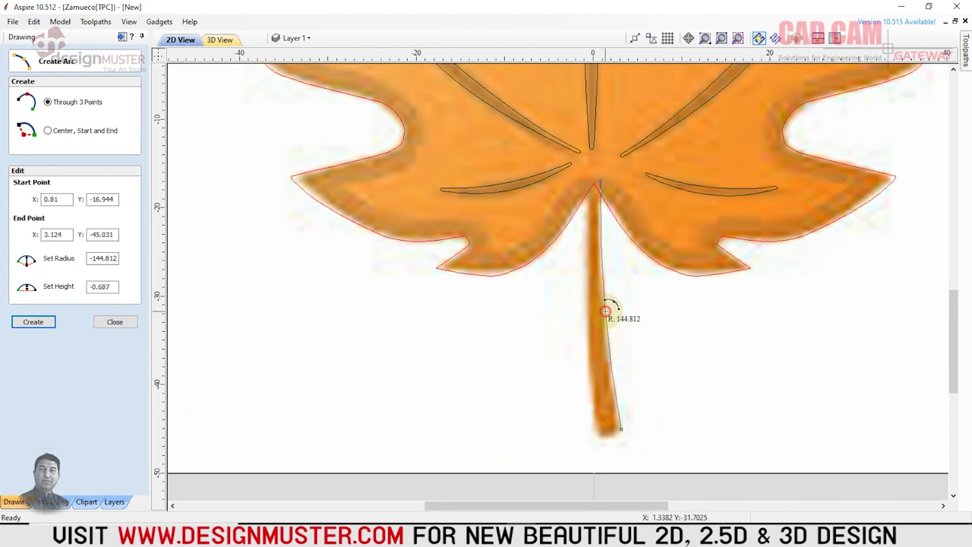
pyautogui.click(606, 311)
pyautogui.scroll(3, 585, 171)
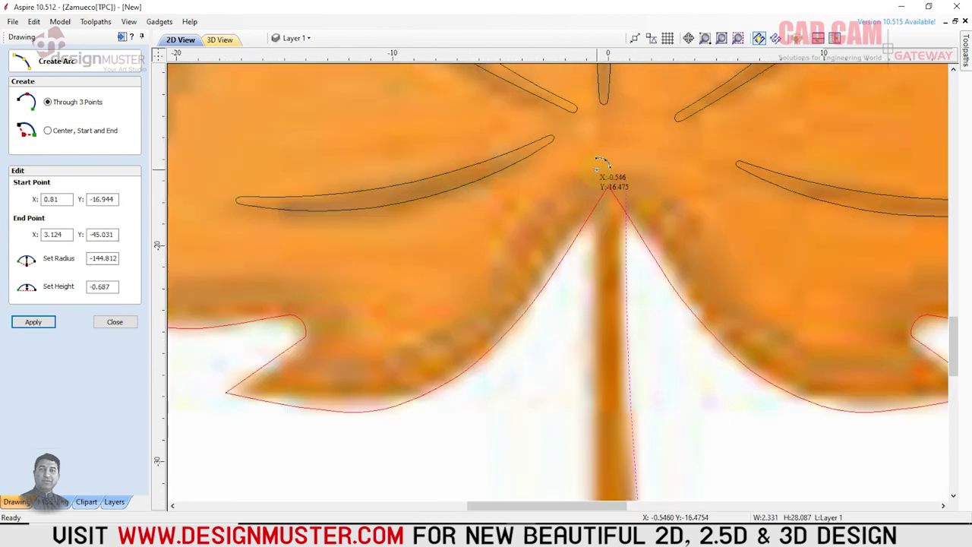
pyautogui.press('Escape')
# Draw a second arc following the other stem edge down to the stem bottom
pyautogui.scroll(-3, 597, 180)
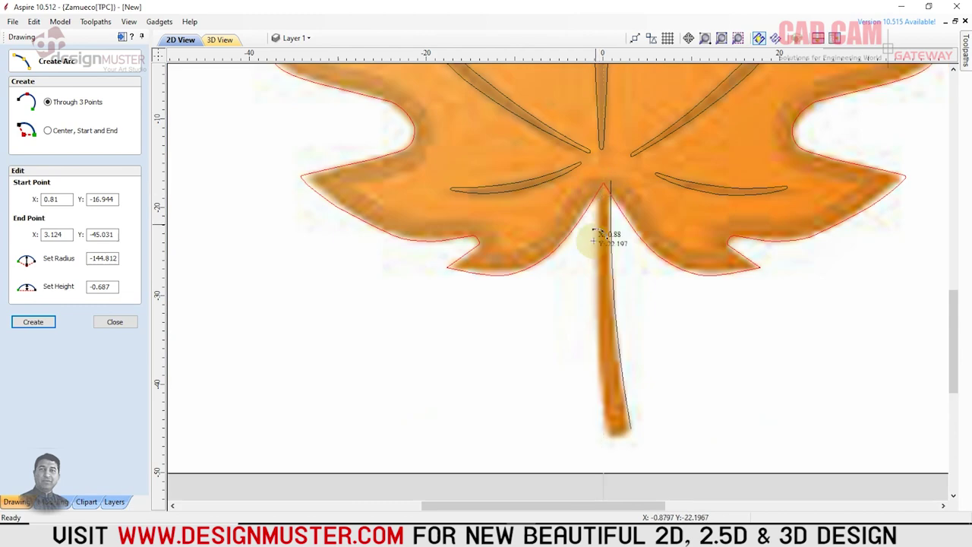
pyautogui.scroll(3, 599, 435)
pyautogui.scroll(2, 601, 434)
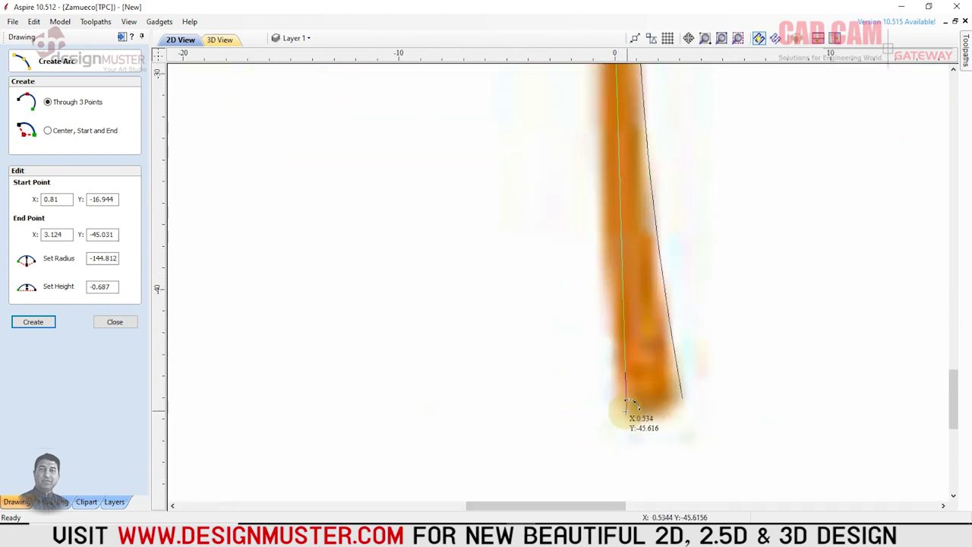
pyautogui.click(617, 414)
pyautogui.scroll(-3, 599, 403)
pyautogui.scroll(3, 597, 303)
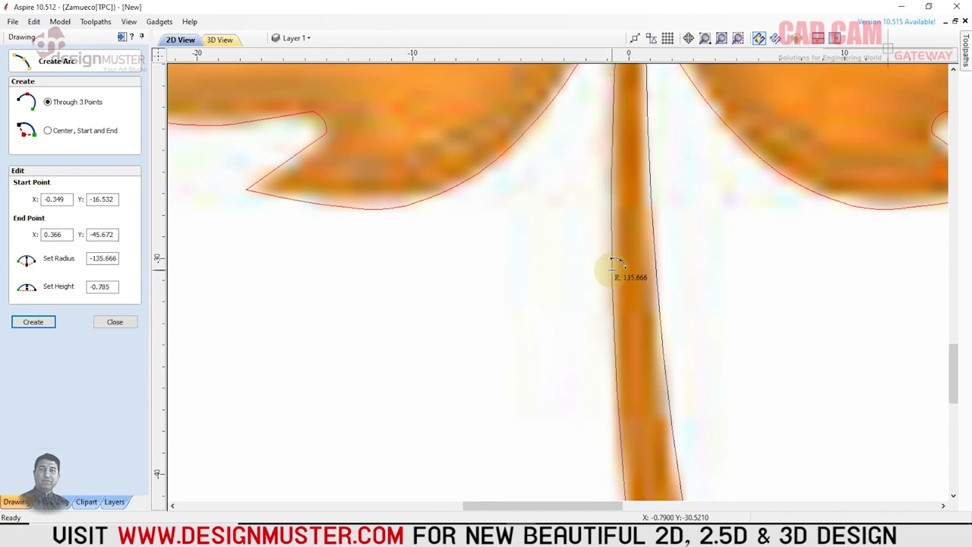
pyautogui.click(613, 266)
pyautogui.scroll(-2, 600, 258)
pyautogui.scroll(-2, 577, 304)
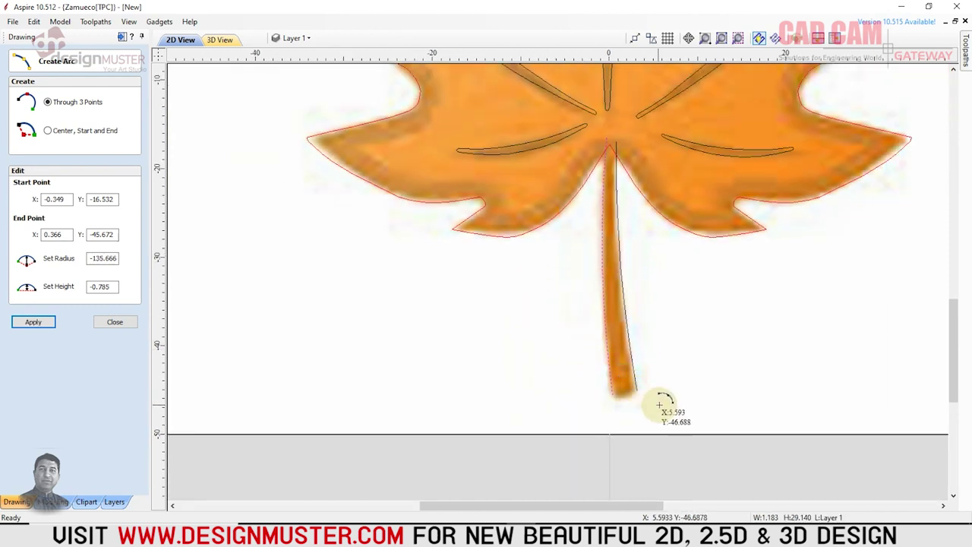
pyautogui.scroll(2, 640, 403)
pyautogui.scroll(2, 625, 387)
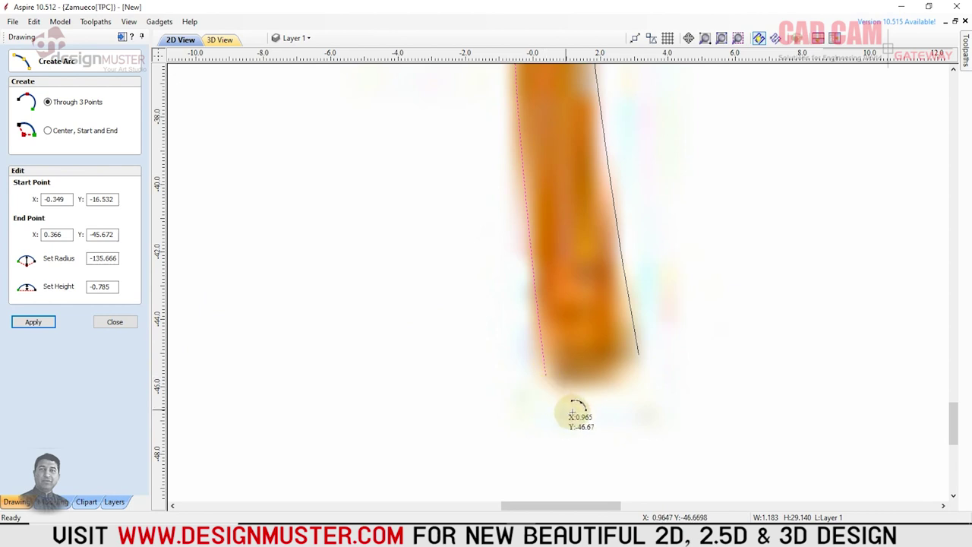
pyautogui.scroll(2, 628, 348)
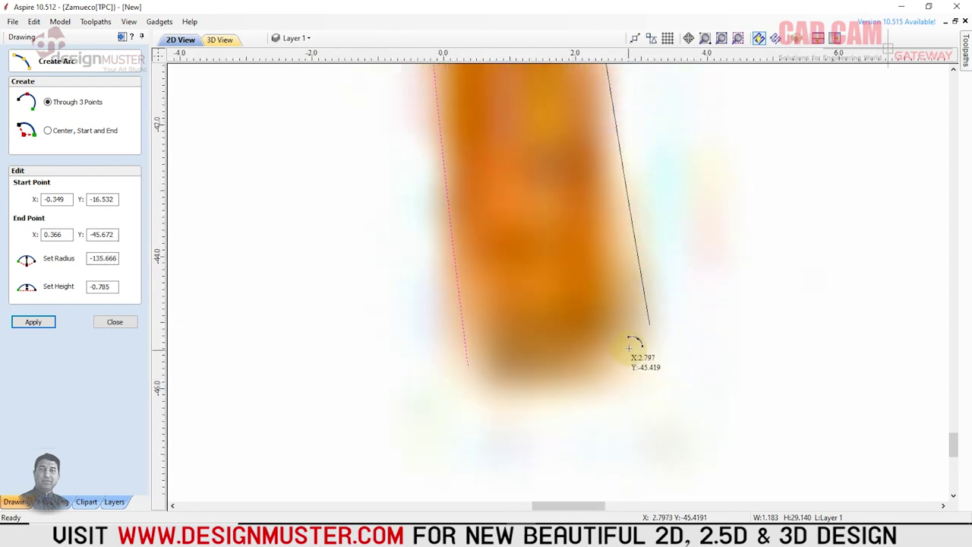
# Cap the stem's bottom end with a rounded arc between the two edge ends
pyautogui.click(467, 366)
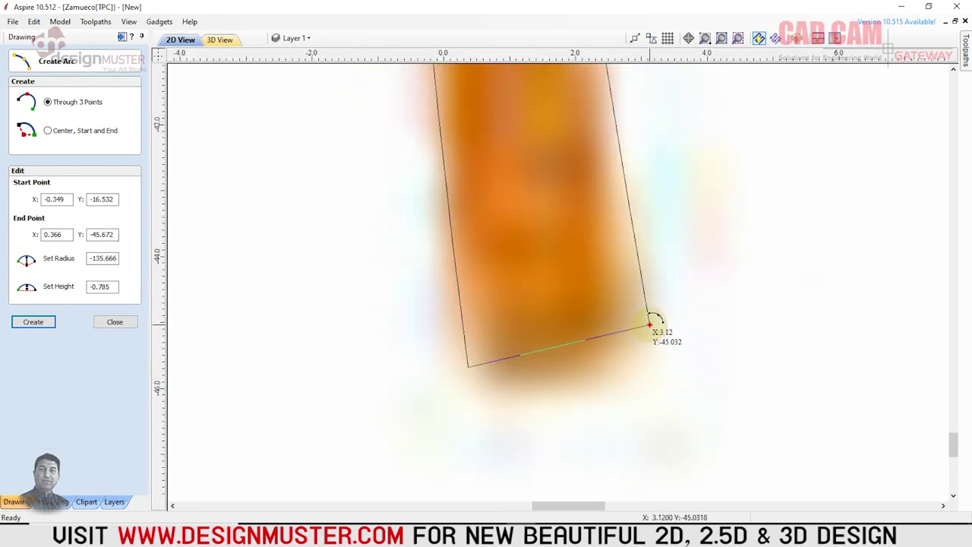
pyautogui.click(649, 324)
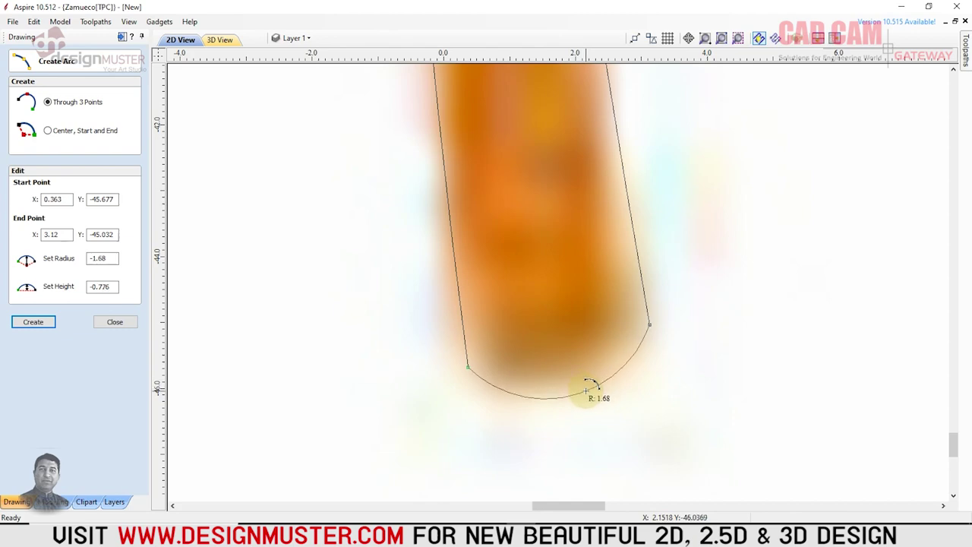
pyautogui.click(587, 389)
pyautogui.scroll(-2, 509, 400)
pyautogui.scroll(-1, 509, 400)
pyautogui.scroll(-1, 503, 405)
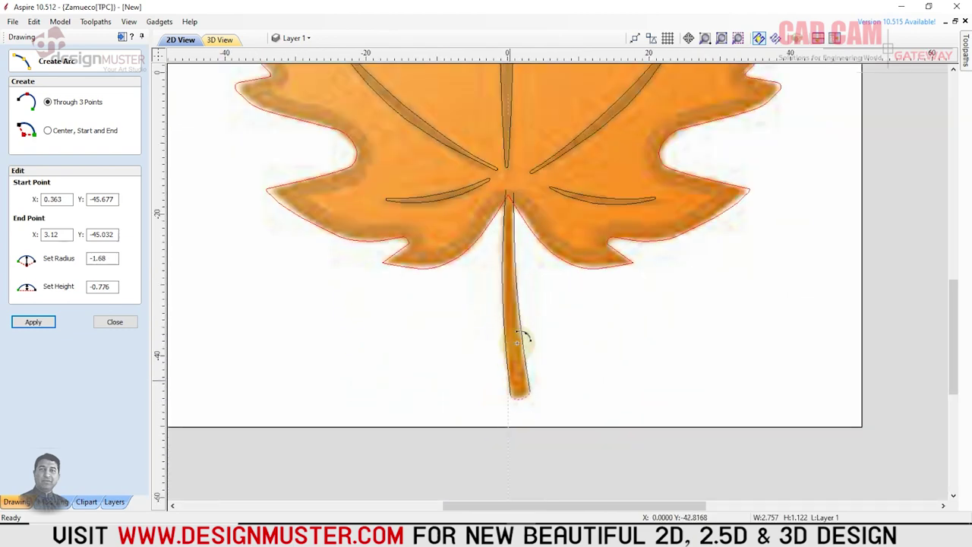
pyautogui.scroll(2, 503, 184)
pyautogui.scroll(1, 513, 189)
pyautogui.scroll(-2, 513, 189)
pyautogui.scroll(-1, 503, 200)
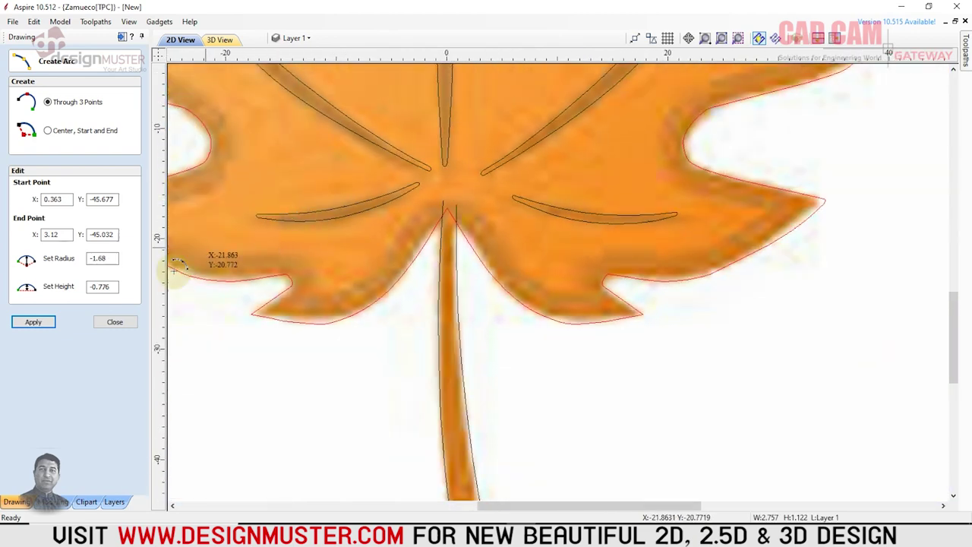
pyautogui.click(121, 324)
pyautogui.scroll(-2, 453, 370)
# Select the stem vectors near the bottom and group them
pyautogui.scroll(-1, 467, 336)
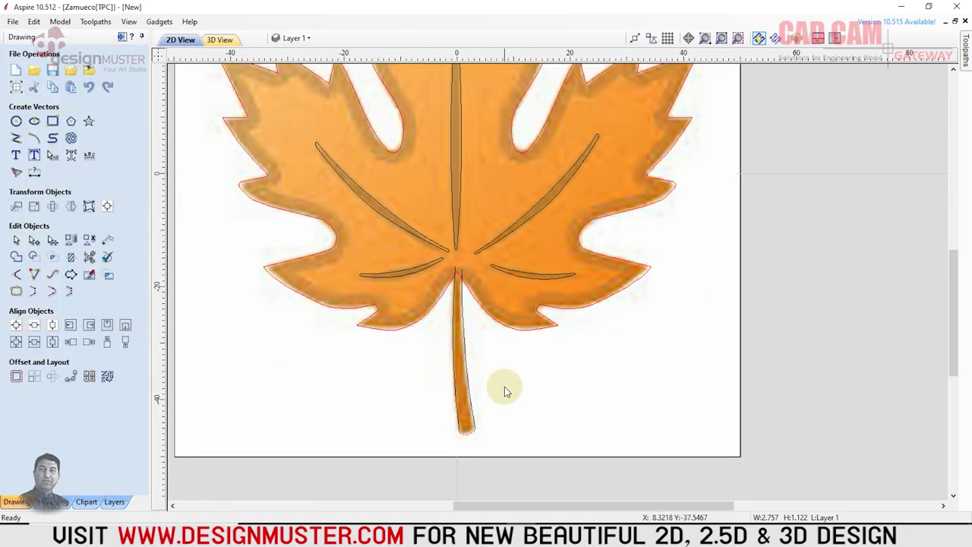
pyautogui.moveTo(502, 391); pyautogui.dragTo(414, 431)
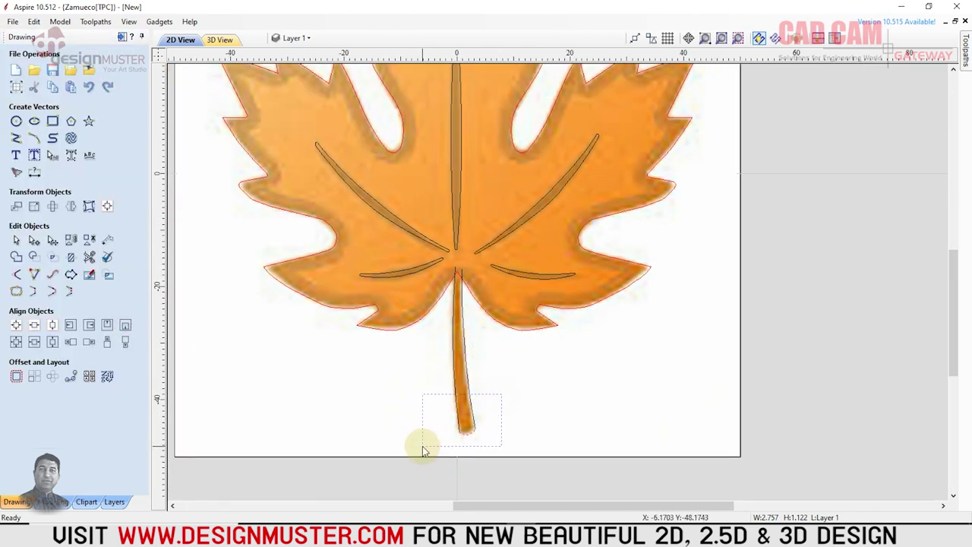
pyautogui.rightClick(468, 434)
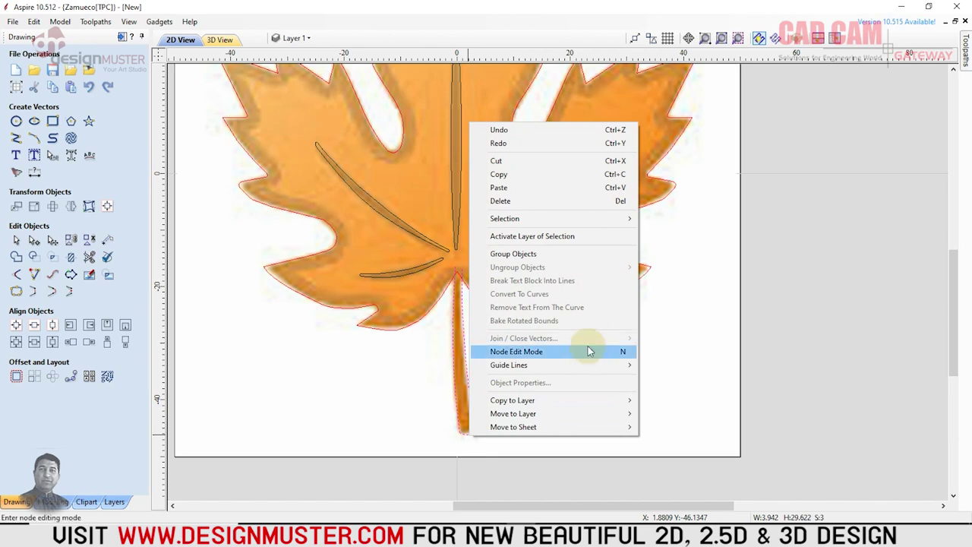
pyautogui.click(587, 254)
pyautogui.scroll(5, 281, 304)
pyautogui.scroll(2, 630, 341)
pyautogui.scroll(2, 477, 349)
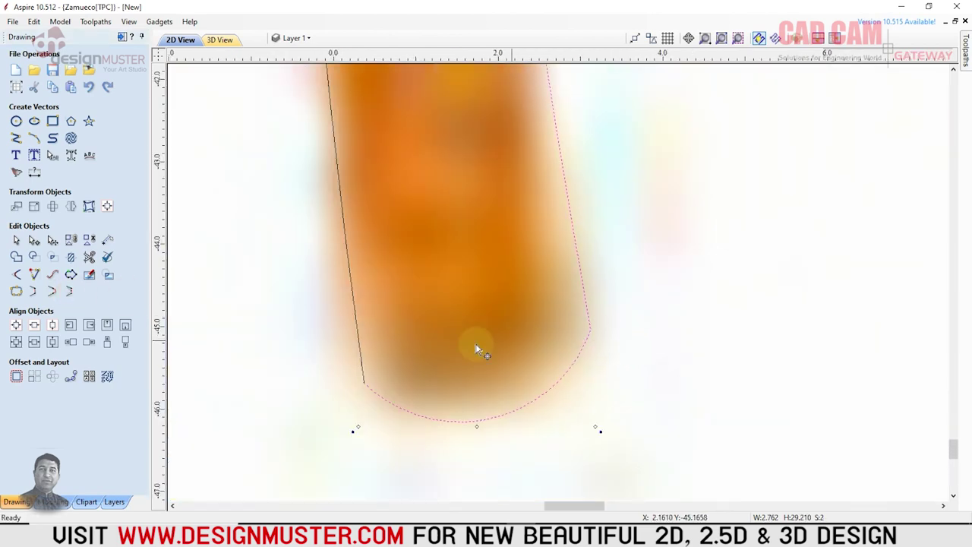
pyautogui.scroll(2, 372, 384)
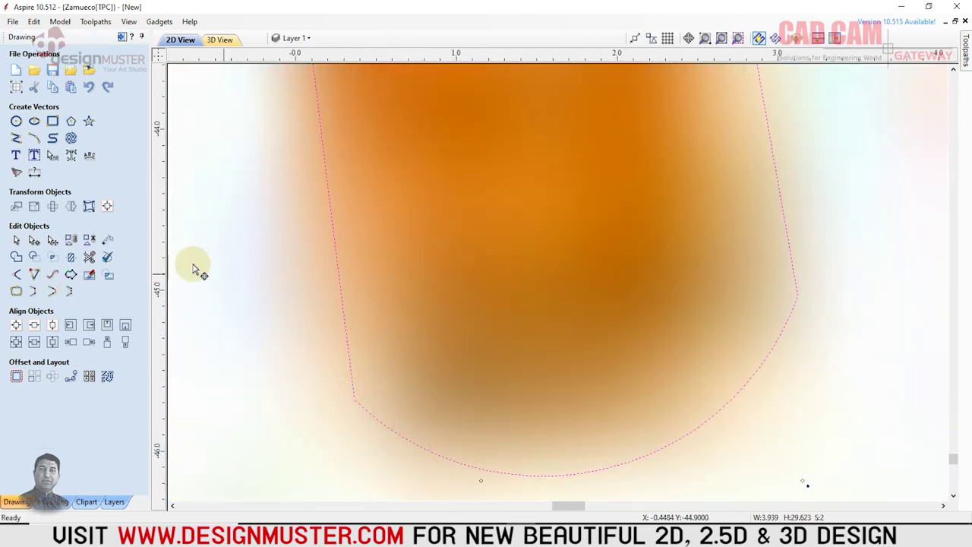
# Add the left stem edge and join the stem pieces into one closed outline
pyautogui.click(70, 290)
pyautogui.scroll(-1, 407, 477)
pyautogui.scroll(-2, 406, 479)
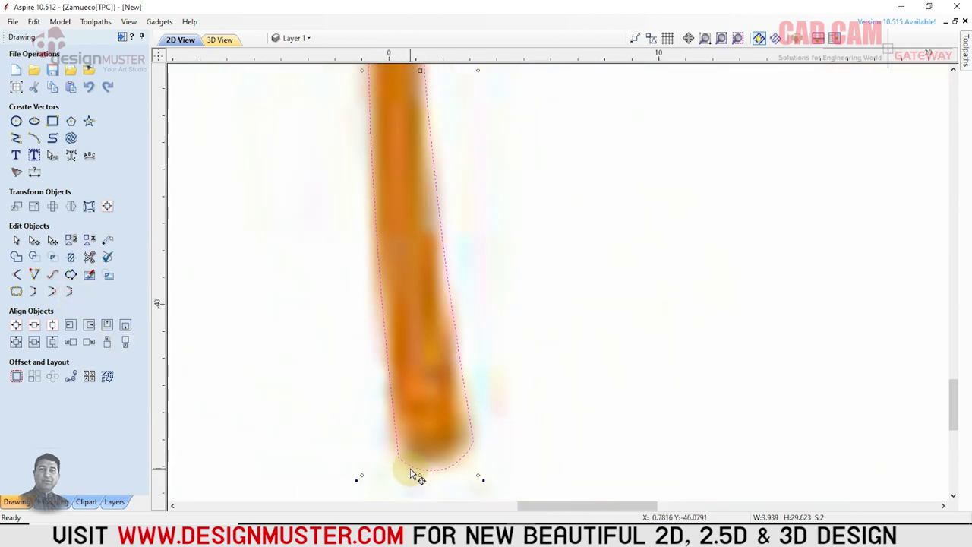
pyautogui.scroll(-2, 406, 478)
pyautogui.scroll(2, 404, 144)
pyautogui.scroll(1, 404, 145)
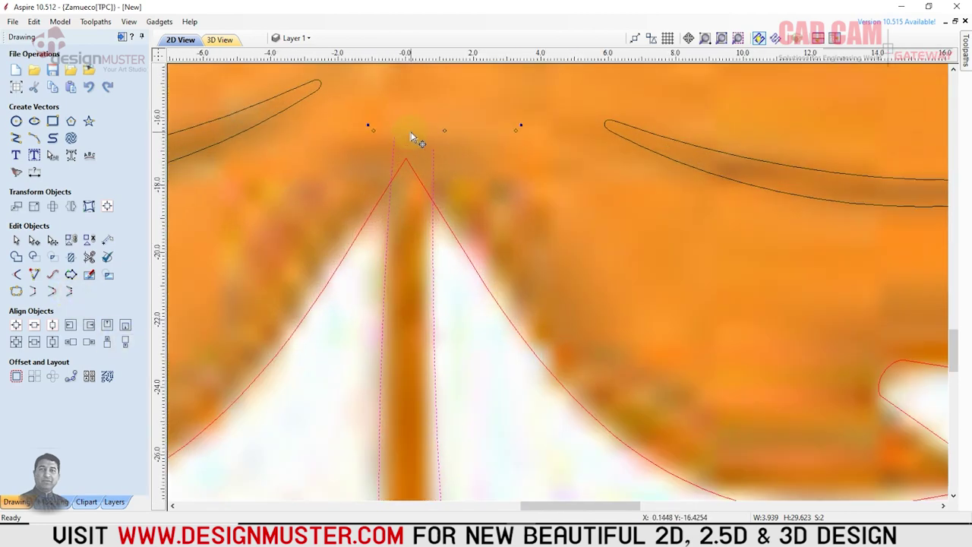
pyautogui.scroll(1, 413, 134)
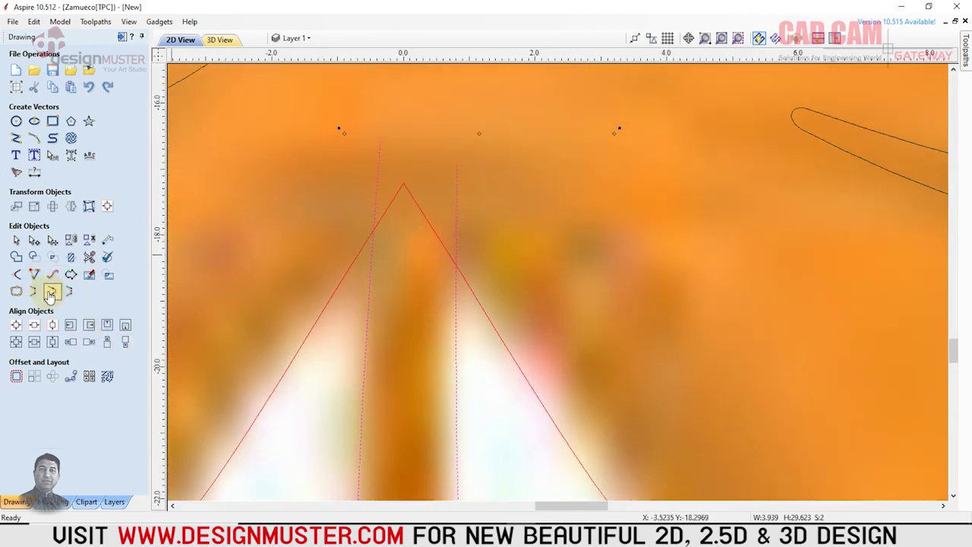
pyautogui.scroll(-2, 482, 257)
pyautogui.scroll(-2, 434, 247)
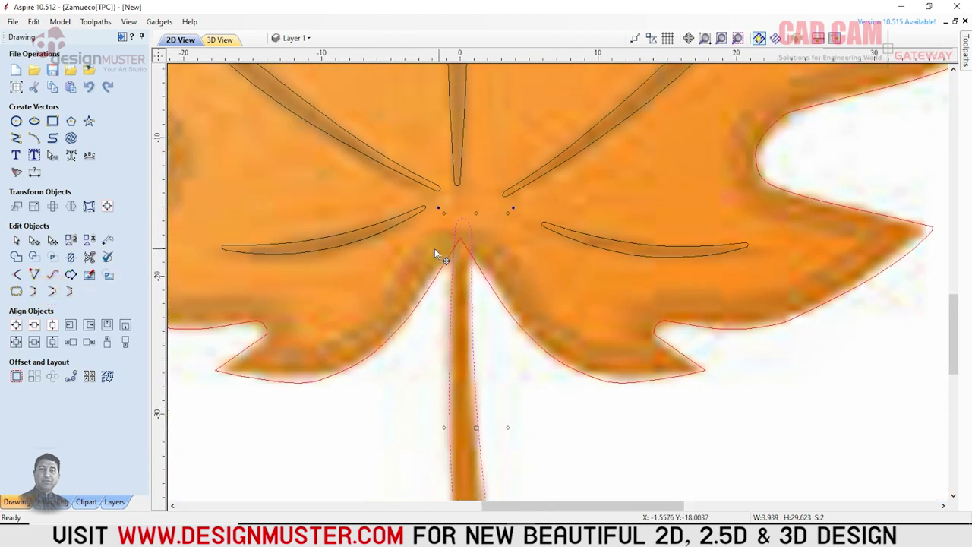
pyautogui.scroll(-2, 429, 263)
# Clear the selection and save the design
pyautogui.click(740, 307)
pyautogui.scroll(-2, 581, 351)
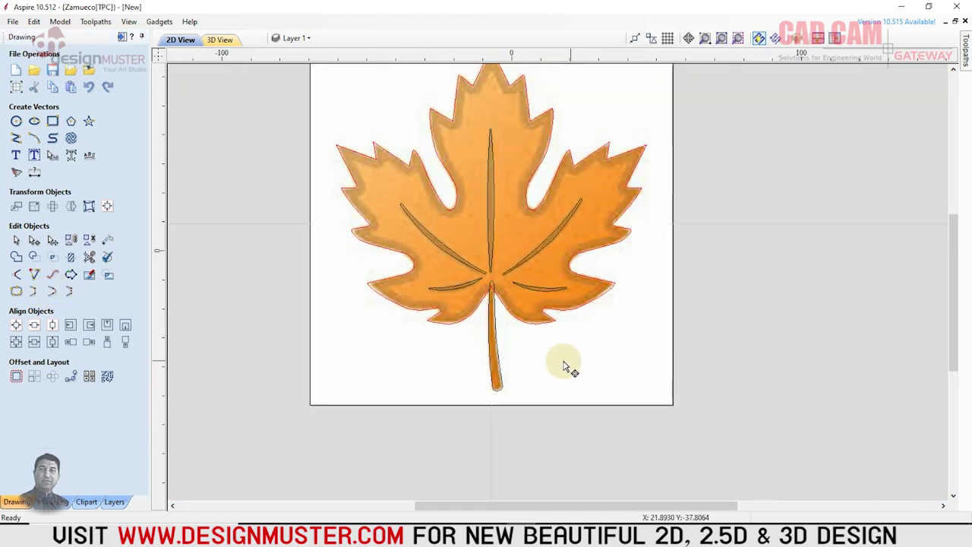
pyautogui.scroll(-1, 566, 361)
pyautogui.scroll(1, 568, 253)
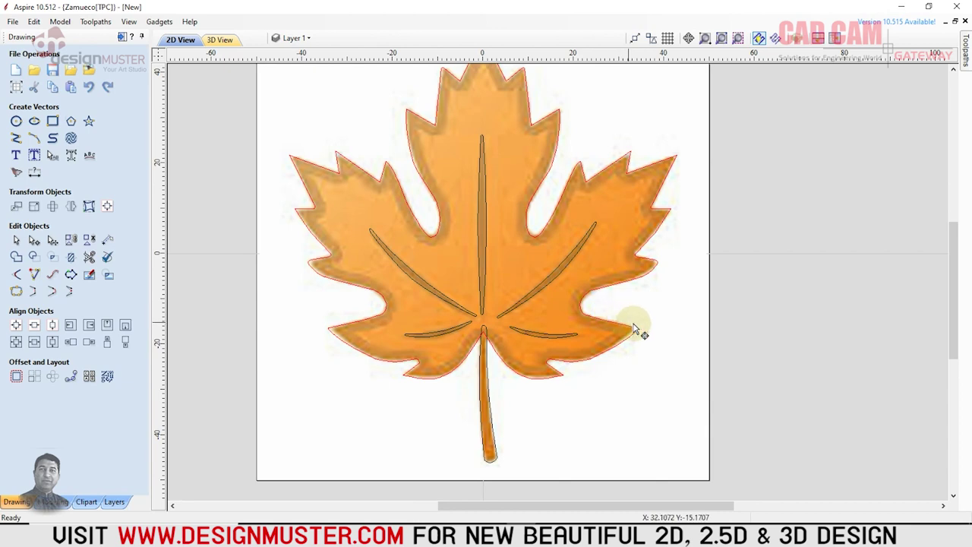
pyautogui.hotkey('ctrl', 's')
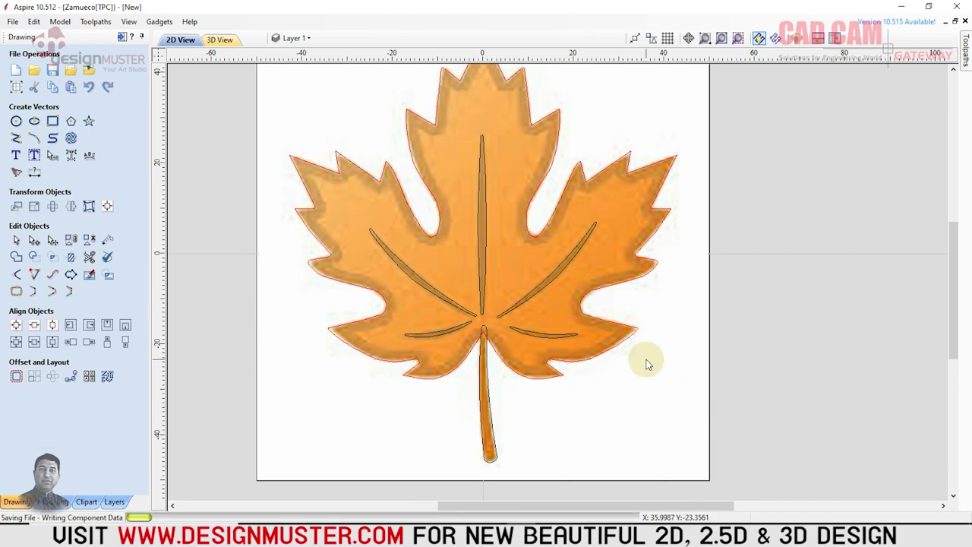
pyautogui.scroll(-1, 645, 362)
pyautogui.scroll(-1, 644, 363)
pyautogui.scroll(1, 634, 351)
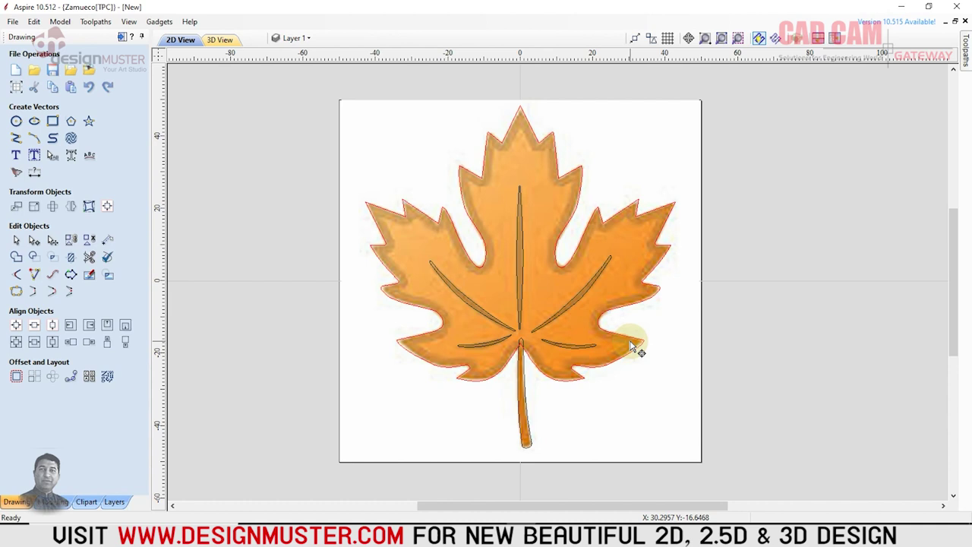
# Offset the leaf outline 3 mm outward with rounded corners, replacing a first 5 mm attempt
pyautogui.click(667, 209)
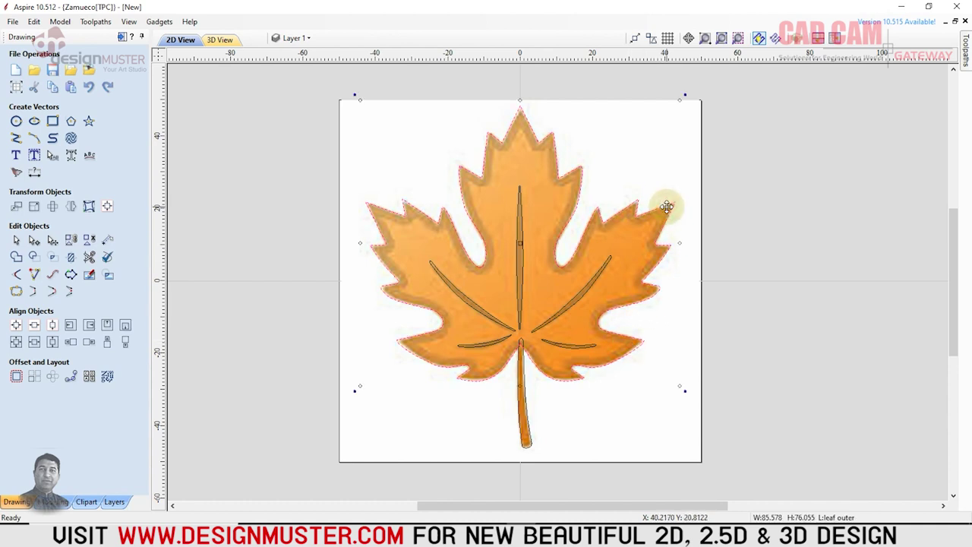
pyautogui.click(17, 378)
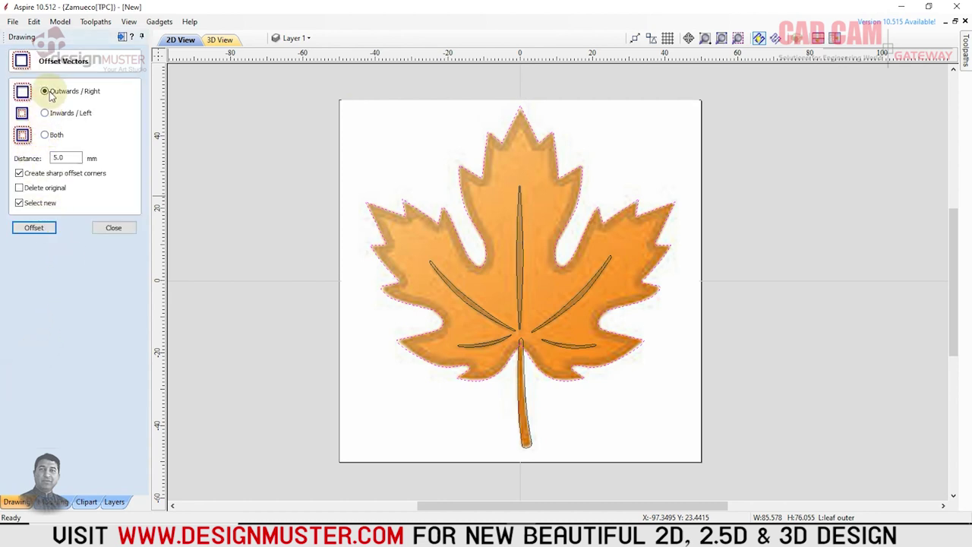
pyautogui.click(20, 174)
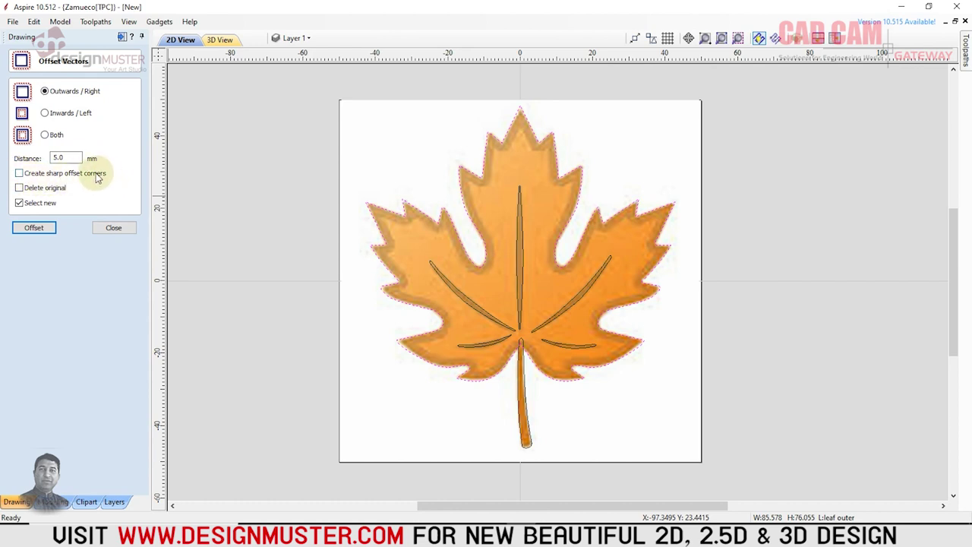
pyautogui.click(34, 228)
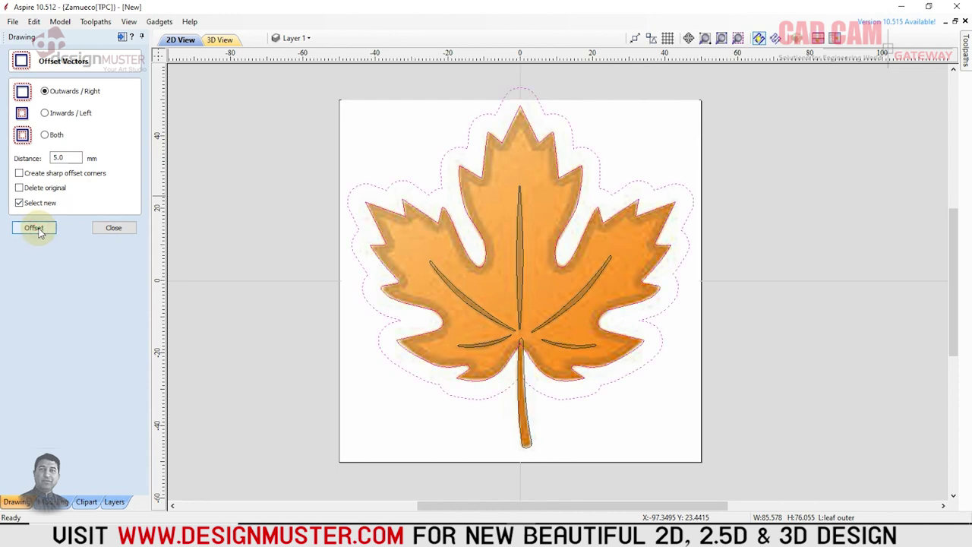
pyautogui.hotkey('ctrl', 'z')
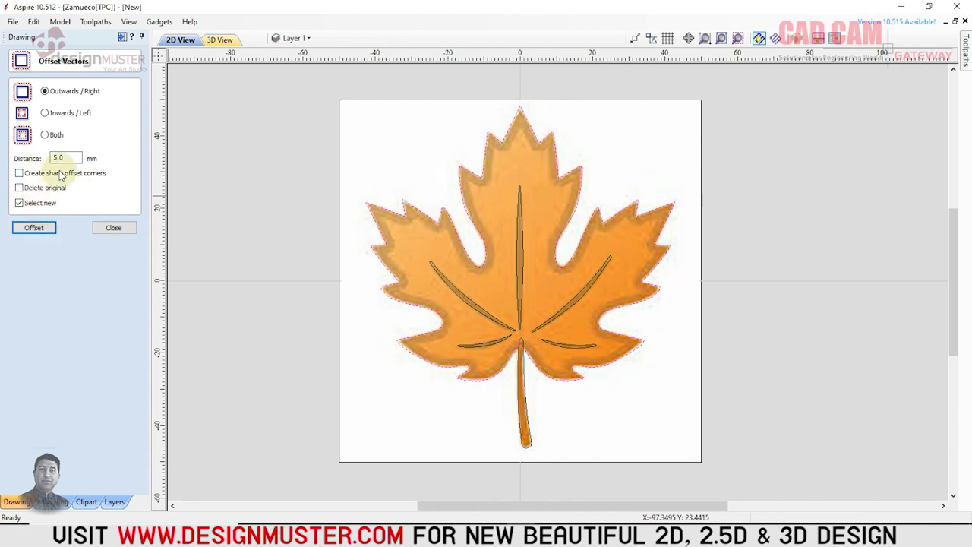
pyautogui.doubleClick(66, 157)
pyautogui.write('3')
pyautogui.click(34, 227)
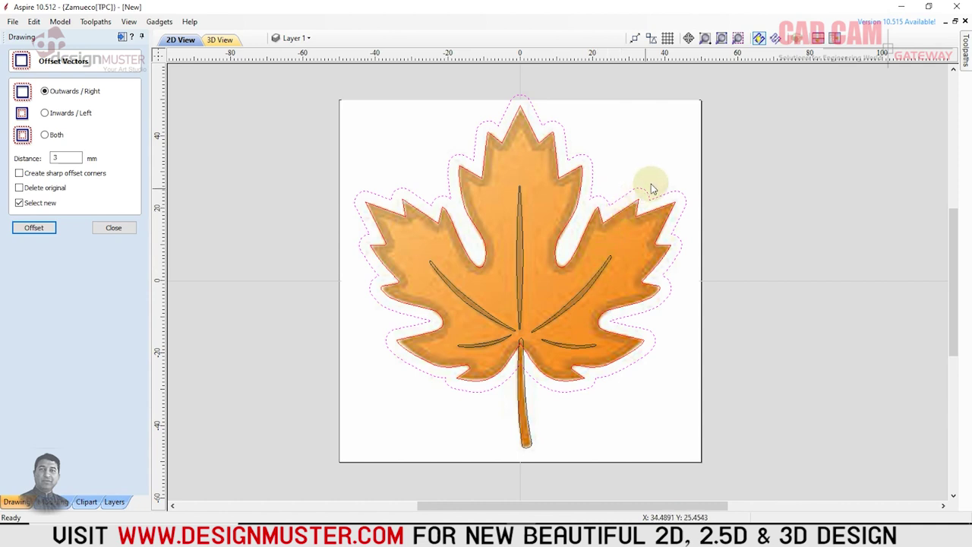
# Check the selection of the leaf, vein and offset outlines, then close Offset Vectors
pyautogui.click(672, 169)
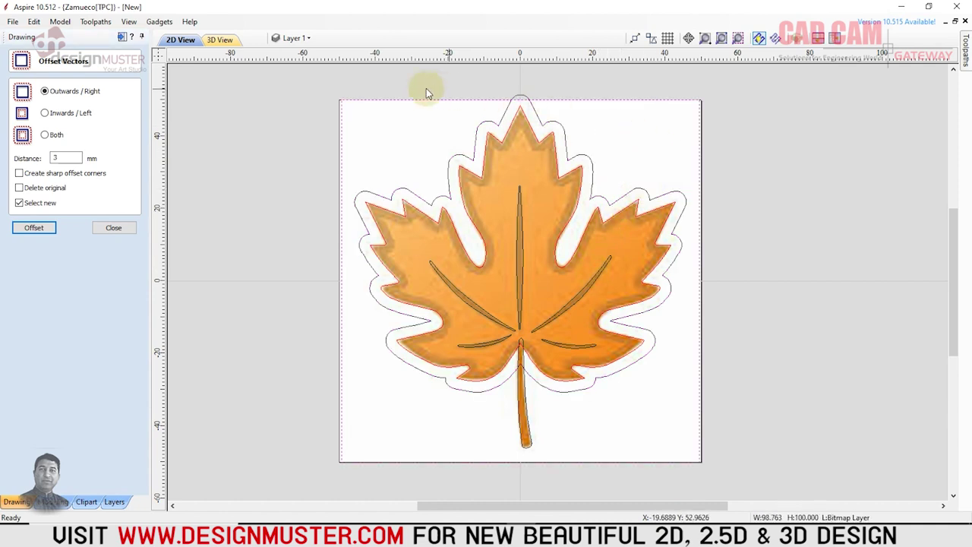
pyautogui.moveTo(302, 75); pyautogui.dragTo(767, 419)
pyautogui.moveTo(773, 483); pyautogui.dragTo(768, 482)
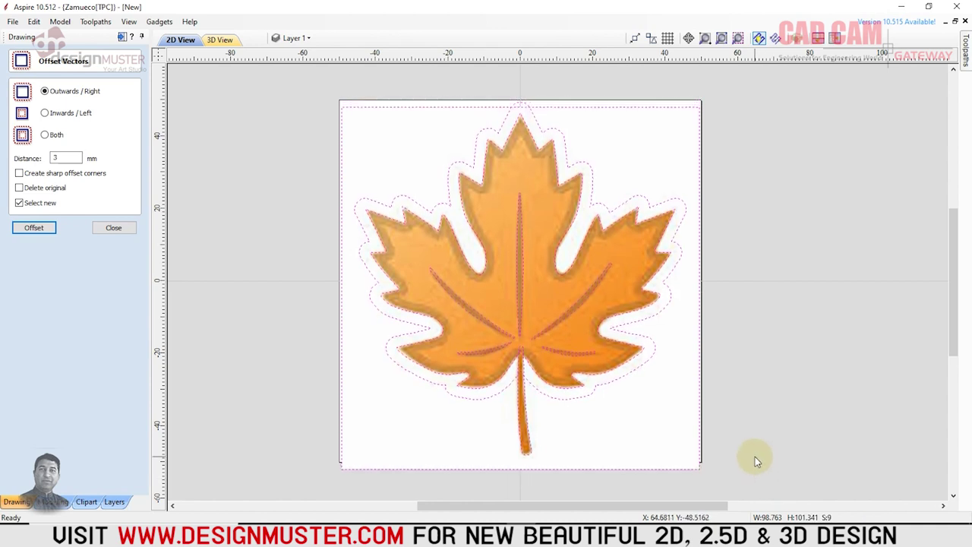
pyautogui.click(777, 410)
pyautogui.click(785, 394)
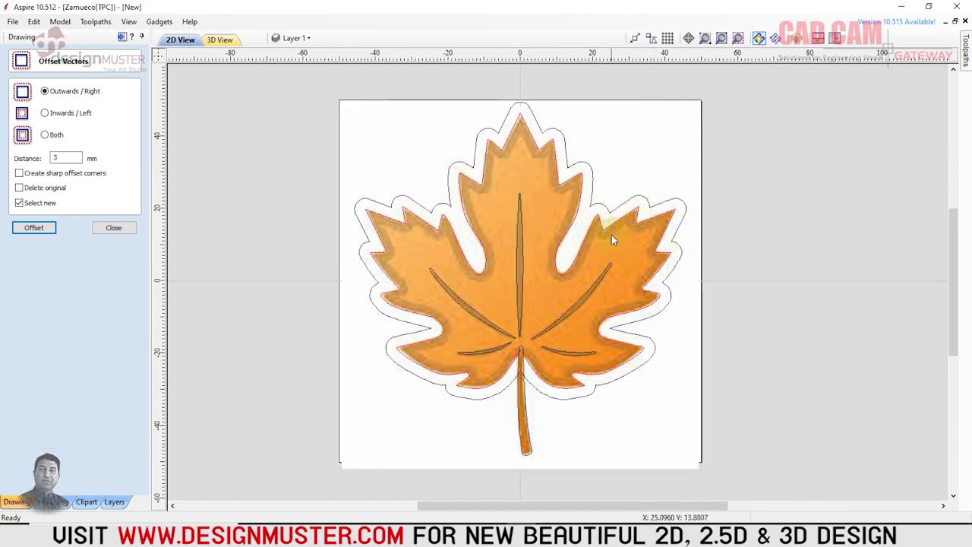
pyautogui.click(93, 229)
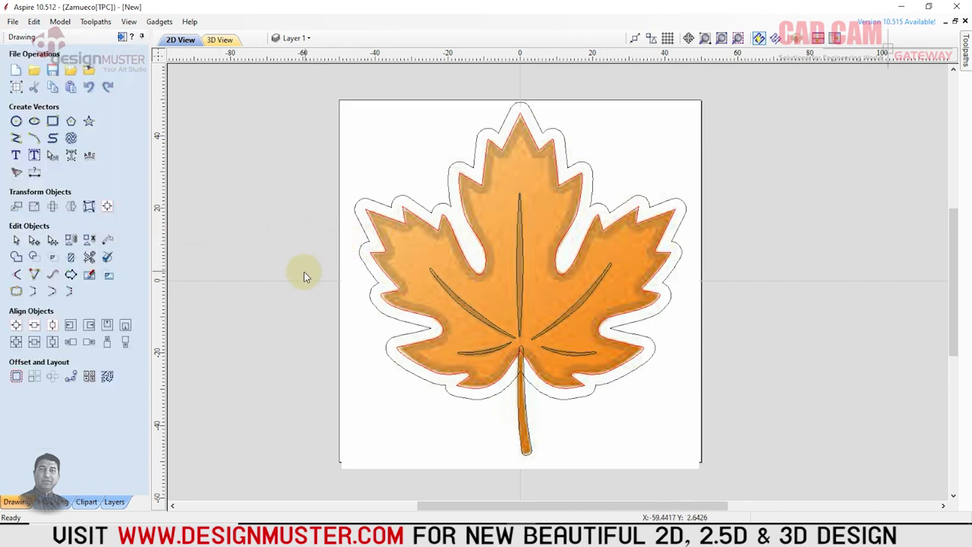
# Switch to Modeling, split the window into 2D and 3D views, and select the outer offset contour
pyautogui.click(55, 501)
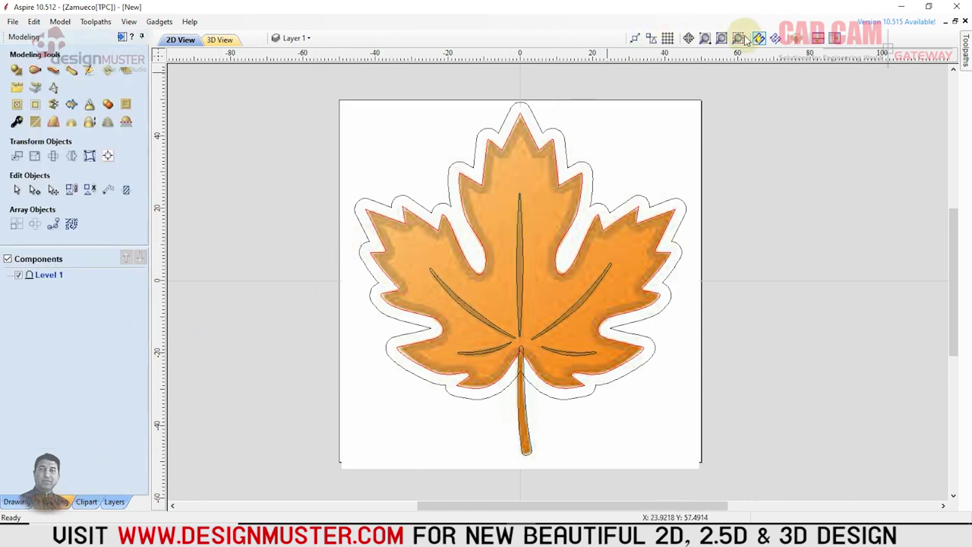
pyautogui.click(834, 38)
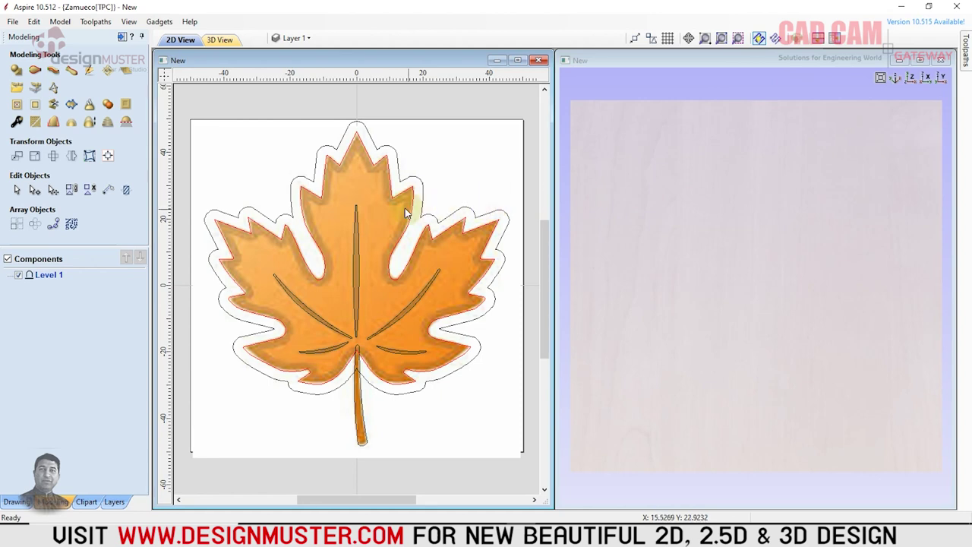
pyautogui.click(393, 154)
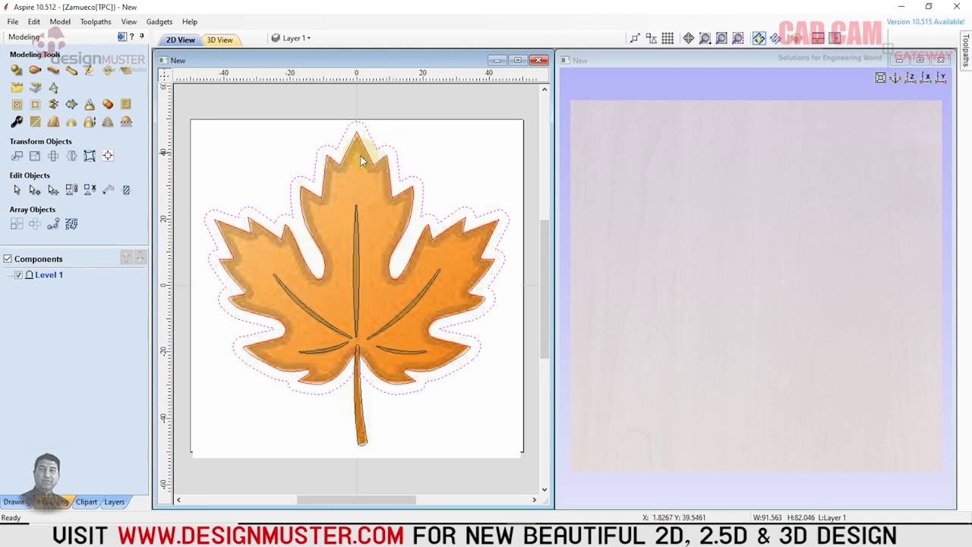
# Build a domed shape from the offset outline with base height 0 and exact height 4.5 mm
pyautogui.click(18, 71)
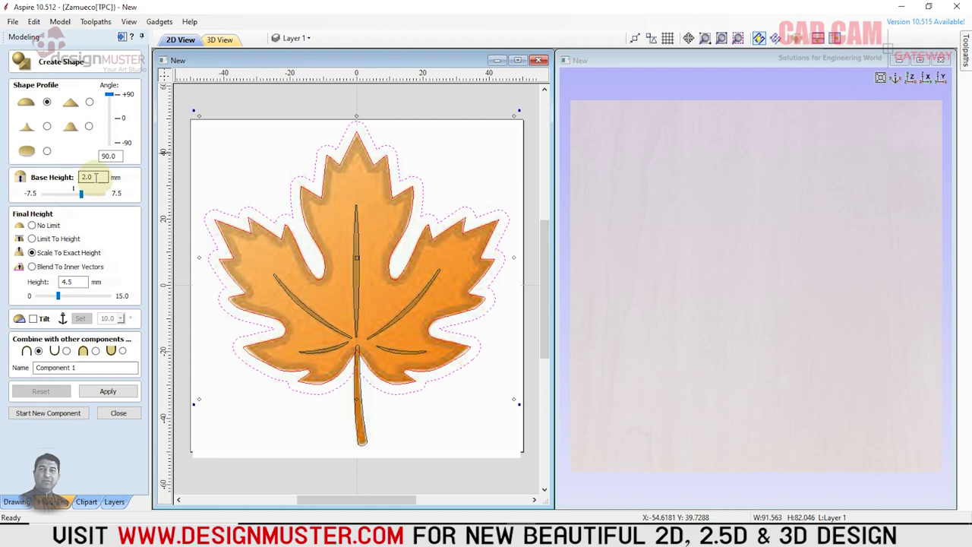
pyautogui.moveTo(96, 177); pyautogui.dragTo(44, 190)
pyautogui.write('0')
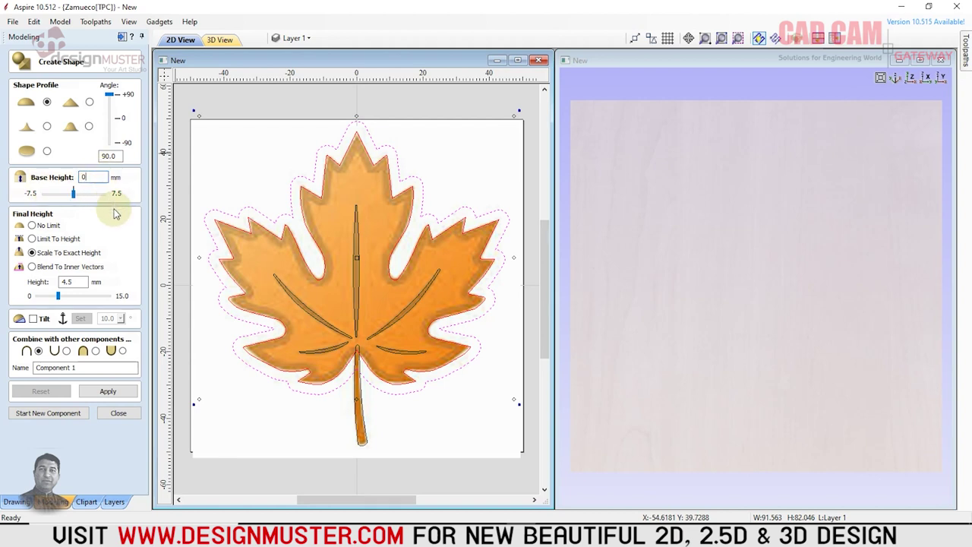
pyautogui.click(78, 281)
pyautogui.moveTo(76, 282); pyautogui.dragTo(60, 282)
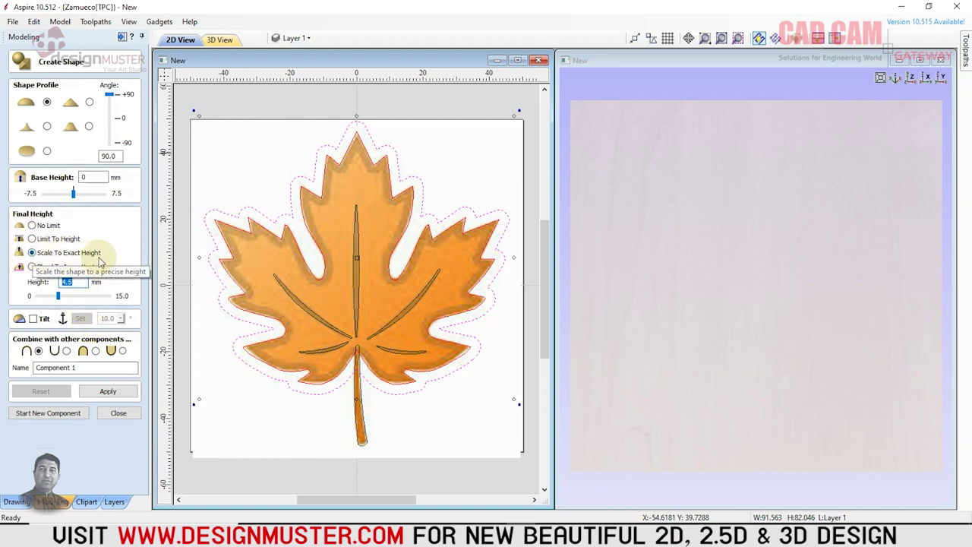
pyautogui.click(107, 394)
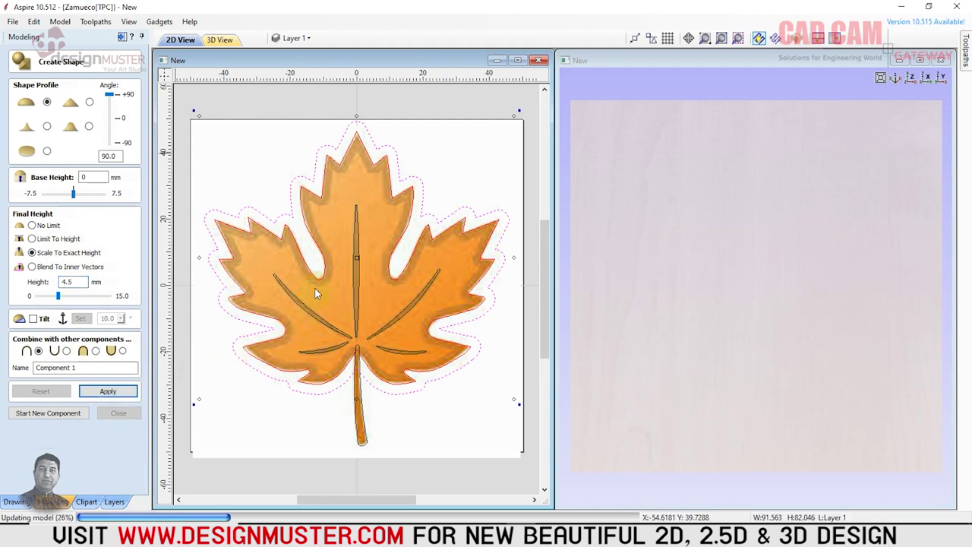
pyautogui.moveTo(764, 285)
pyautogui.mouseDown()
pyautogui.moveTo(605, 196)
pyautogui.moveTo(679, 299)
pyautogui.moveTo(775, 278)
pyautogui.moveTo(668, 241)
pyautogui.moveTo(643, 261)
pyautogui.mouseUp()
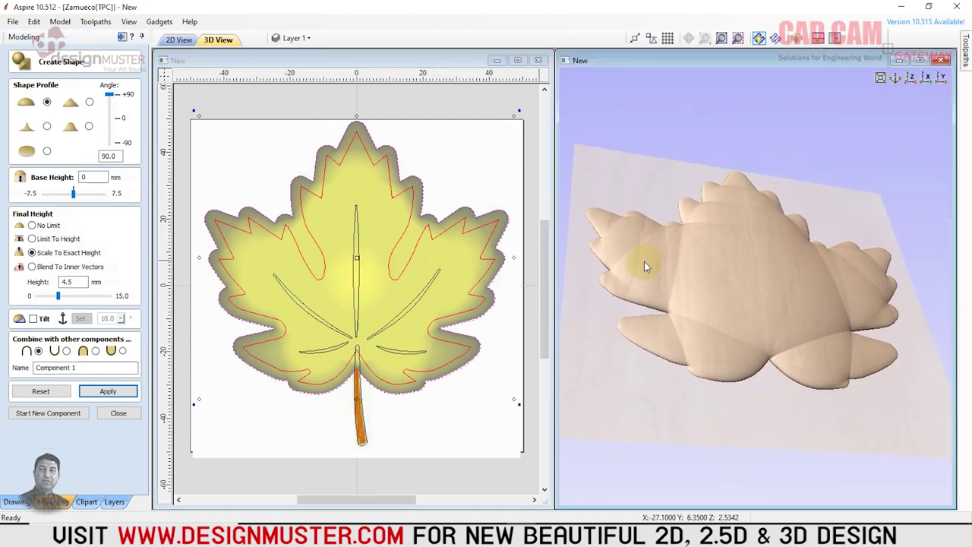
# Rebuild the leaf shape at a 54° angle and 2.5 mm exact height after testing Limit and No Limit
pyautogui.moveTo(108, 94); pyautogui.dragTo(111, 110)
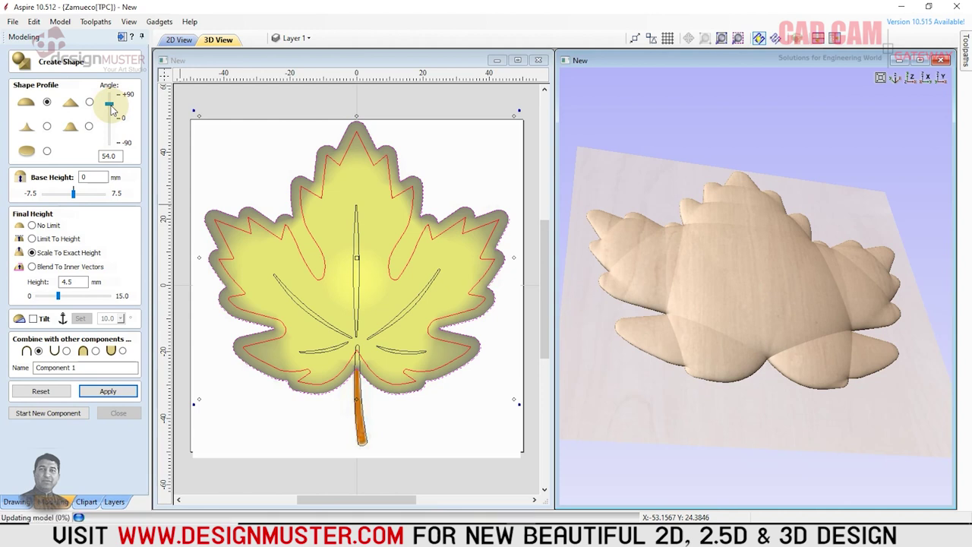
pyautogui.moveTo(636, 176)
pyautogui.mouseDown()
pyautogui.moveTo(659, 279)
pyautogui.moveTo(770, 281)
pyautogui.moveTo(759, 169)
pyautogui.moveTo(807, 174)
pyautogui.moveTo(786, 279)
pyautogui.moveTo(830, 341)
pyautogui.moveTo(679, 215)
pyautogui.moveTo(694, 261)
pyautogui.moveTo(685, 273)
pyautogui.mouseUp()
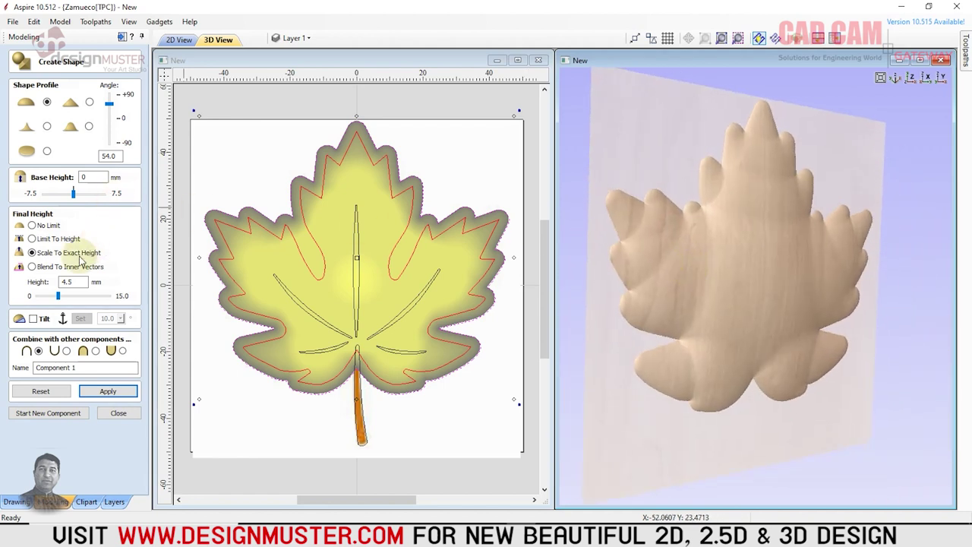
pyautogui.click(31, 239)
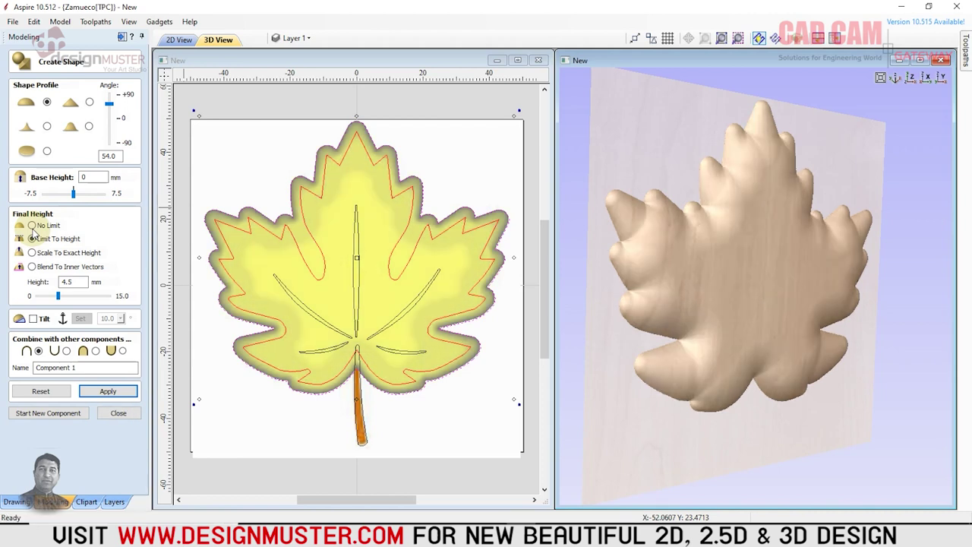
pyautogui.click(32, 225)
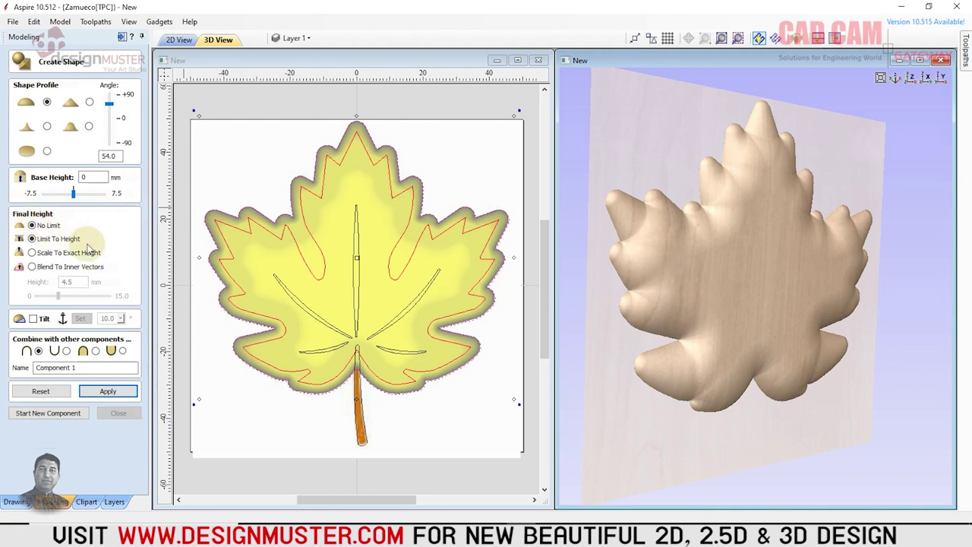
pyautogui.click(103, 394)
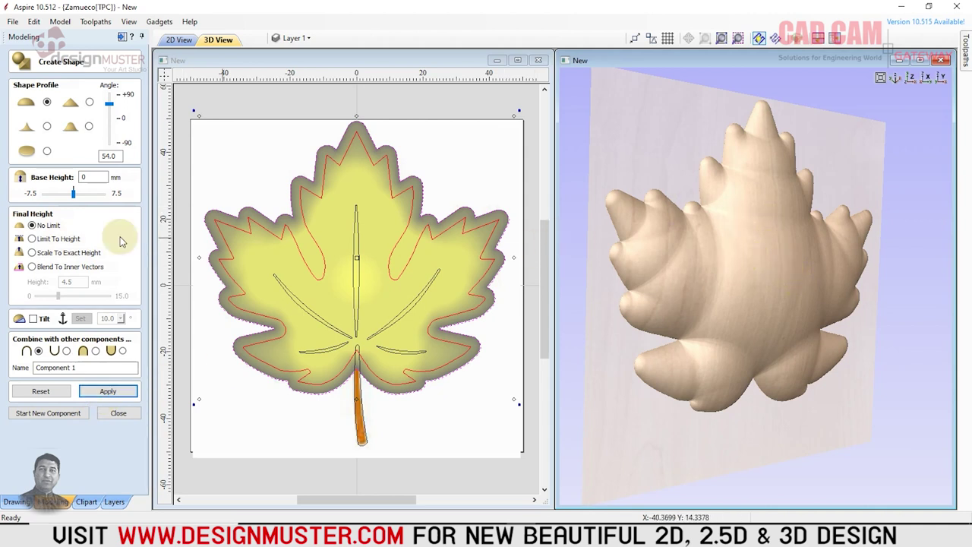
pyautogui.click(32, 252)
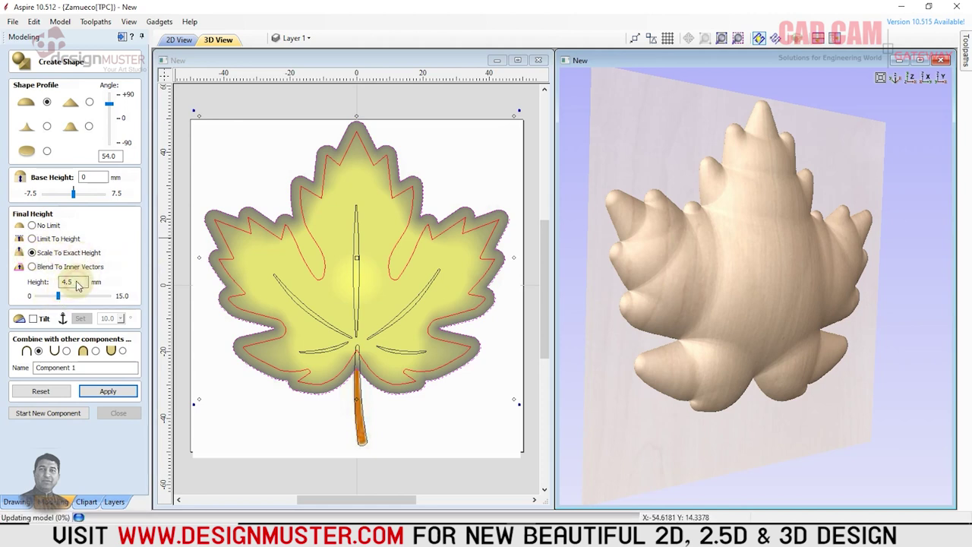
pyautogui.moveTo(76, 281); pyautogui.dragTo(56, 282)
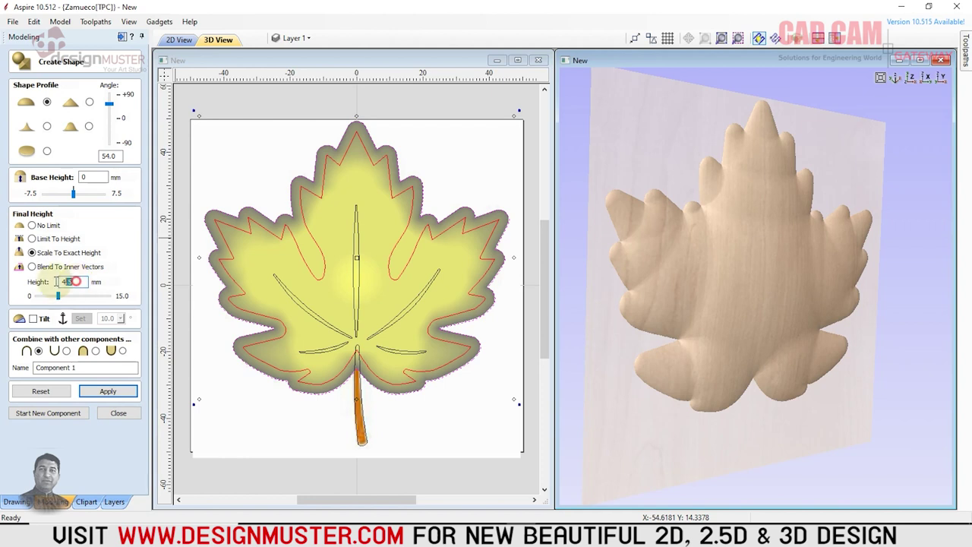
pyautogui.write('2.5')
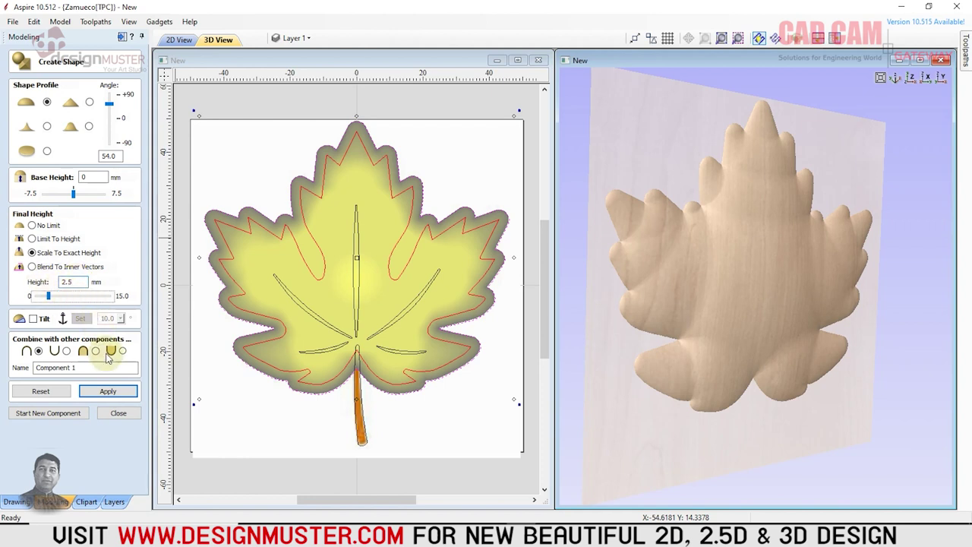
pyautogui.click(108, 391)
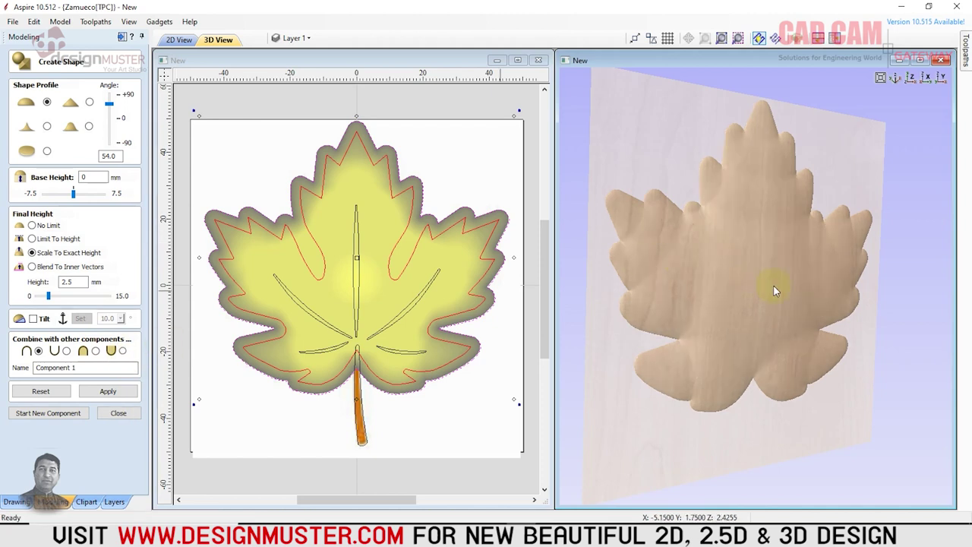
pyautogui.moveTo(773, 285)
pyautogui.mouseDown()
pyautogui.moveTo(710, 133)
pyautogui.moveTo(696, 303)
pyautogui.moveTo(719, 230)
pyautogui.moveTo(765, 314)
pyautogui.moveTo(788, 389)
pyautogui.mouseUp()
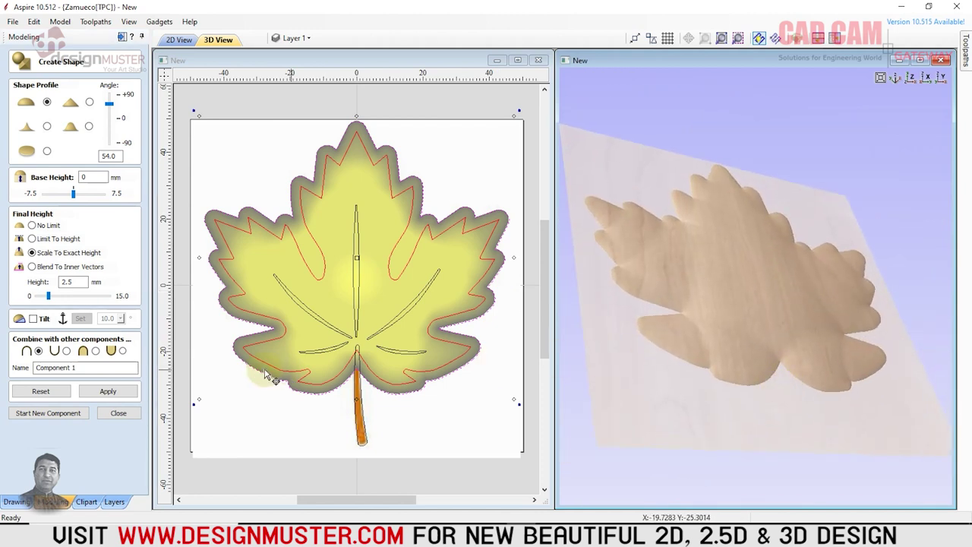
# Enable tilt, pick a tilt line on the leaf, and apply a -1 tilt angle
pyautogui.click(34, 319)
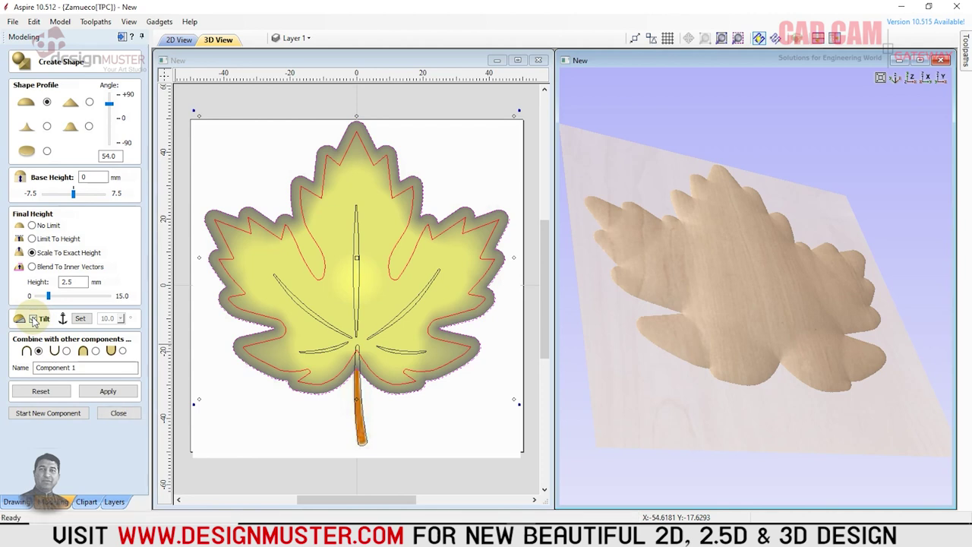
pyautogui.click(80, 319)
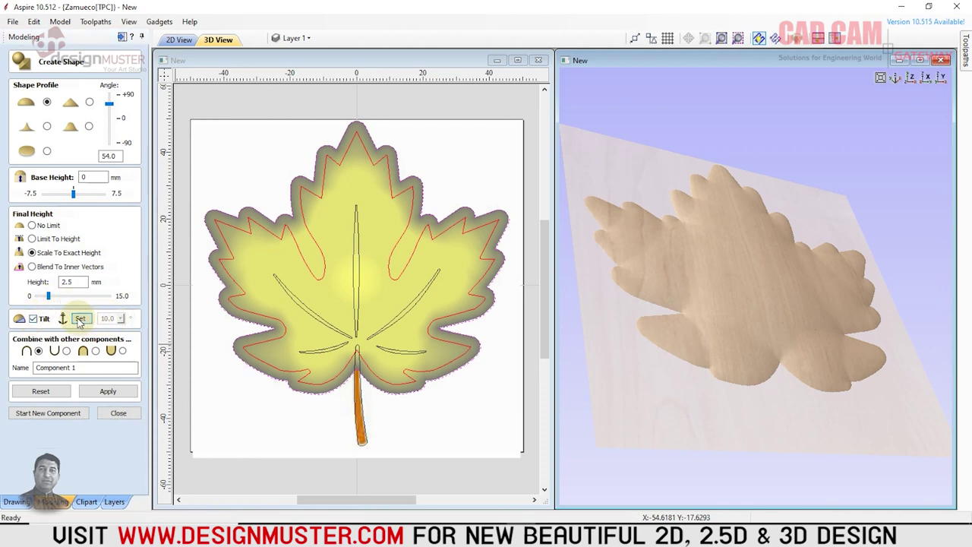
pyautogui.click(508, 318)
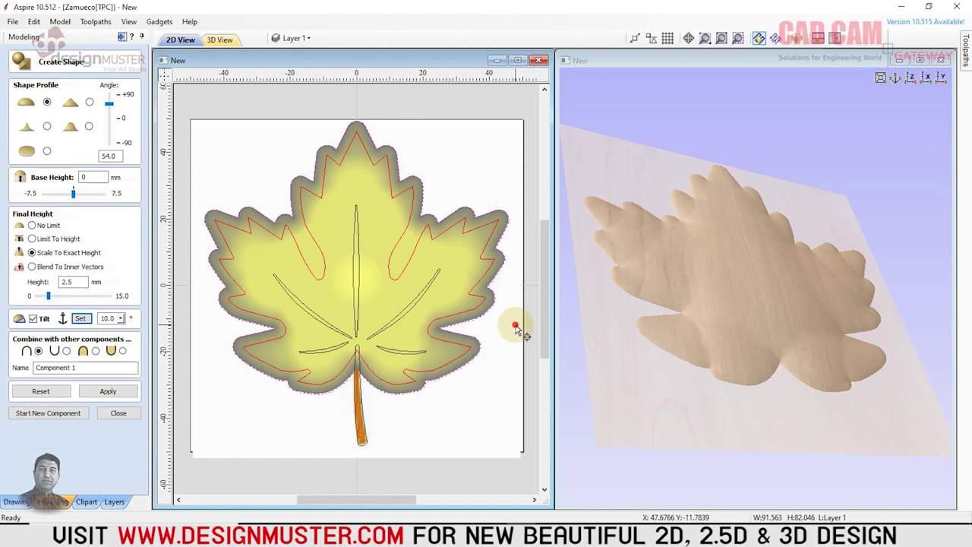
pyautogui.click(516, 326)
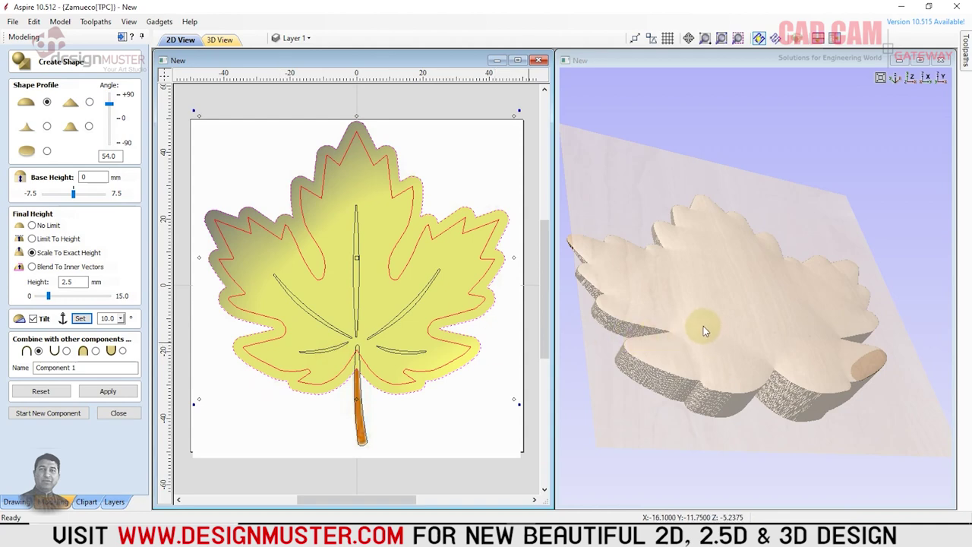
pyautogui.moveTo(703, 325)
pyautogui.mouseDown()
pyautogui.moveTo(779, 235)
pyautogui.moveTo(736, 268)
pyautogui.mouseUp()
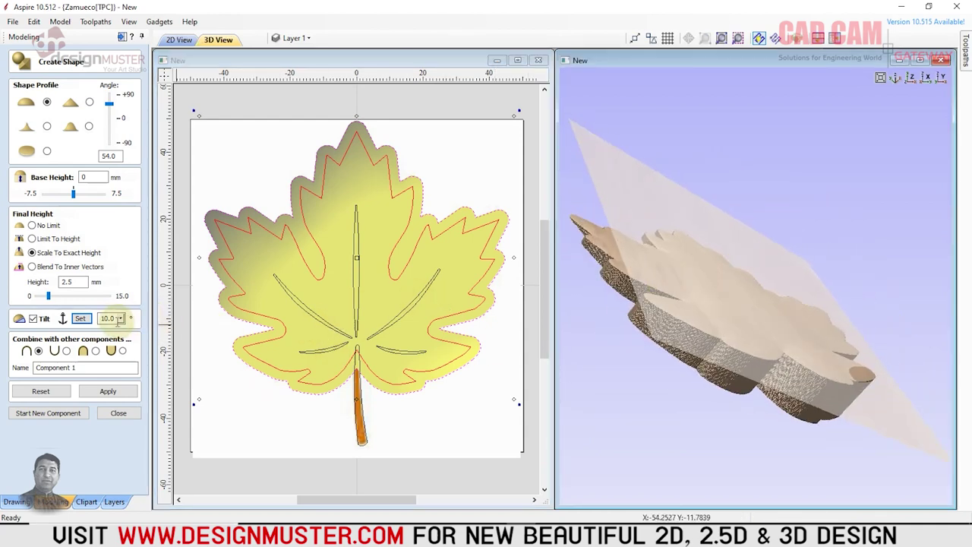
pyautogui.doubleClick(107, 318)
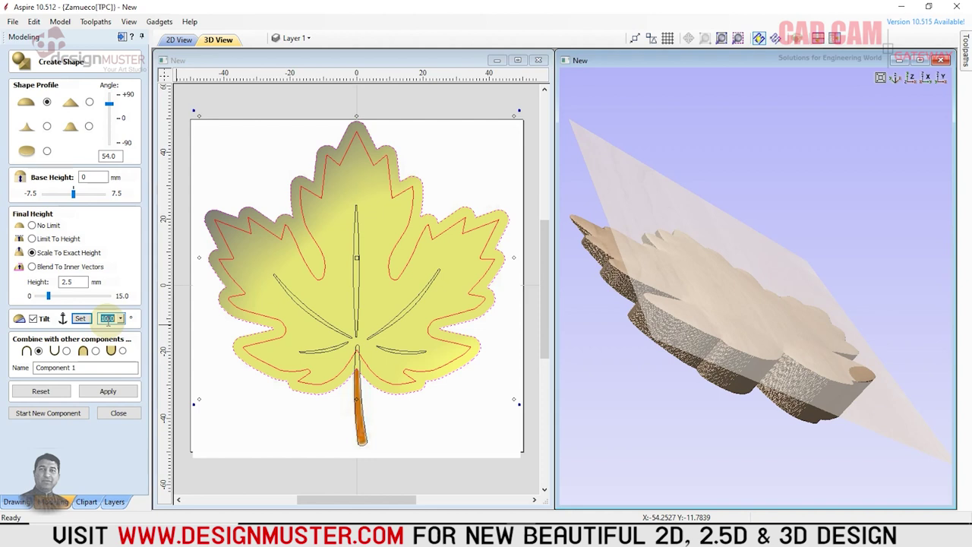
pyautogui.write('-1')
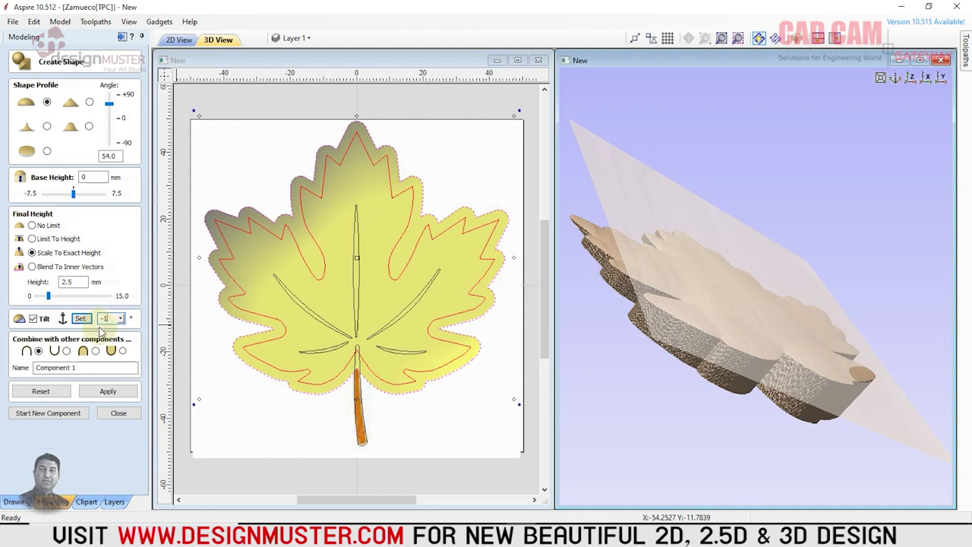
pyautogui.click(108, 391)
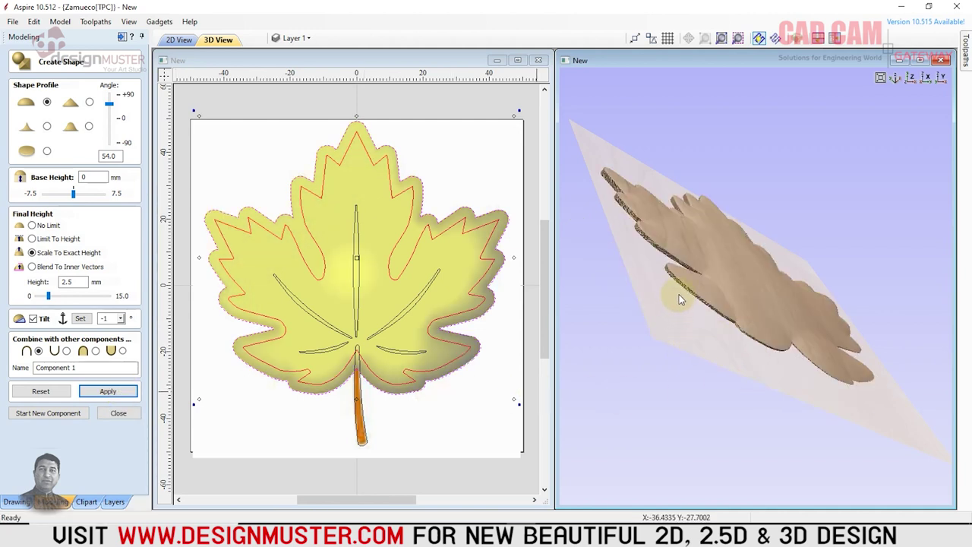
pyautogui.moveTo(681, 299)
pyautogui.mouseDown()
pyautogui.moveTo(570, 376)
pyautogui.moveTo(775, 297)
pyautogui.moveTo(681, 281)
pyautogui.moveTo(705, 305)
pyautogui.moveTo(775, 288)
pyautogui.moveTo(744, 312)
pyautogui.mouseUp()
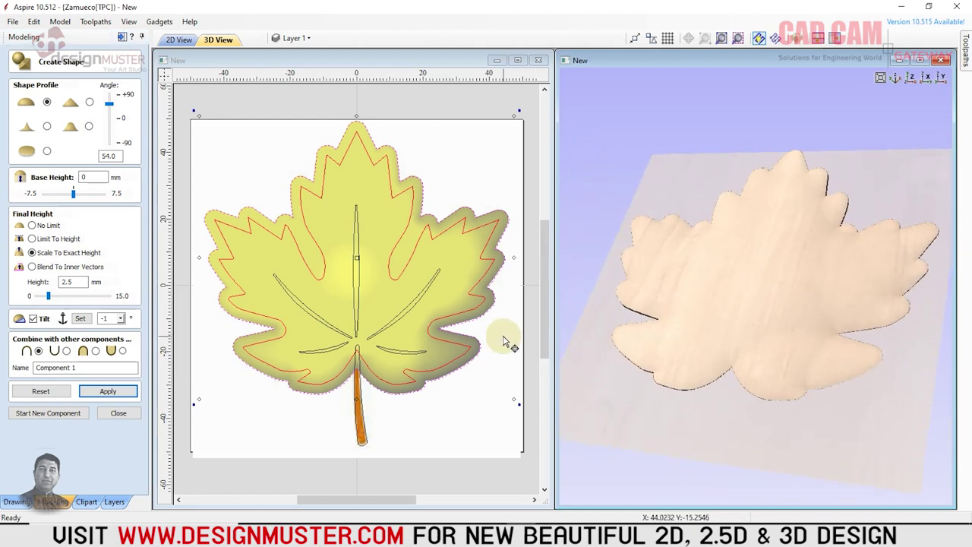
pyautogui.moveTo(889, 299)
pyautogui.mouseDown()
pyautogui.moveTo(820, 356)
pyautogui.moveTo(852, 394)
pyautogui.moveTo(727, 202)
pyautogui.moveTo(711, 158)
pyautogui.moveTo(757, 258)
pyautogui.moveTo(790, 302)
pyautogui.mouseUp()
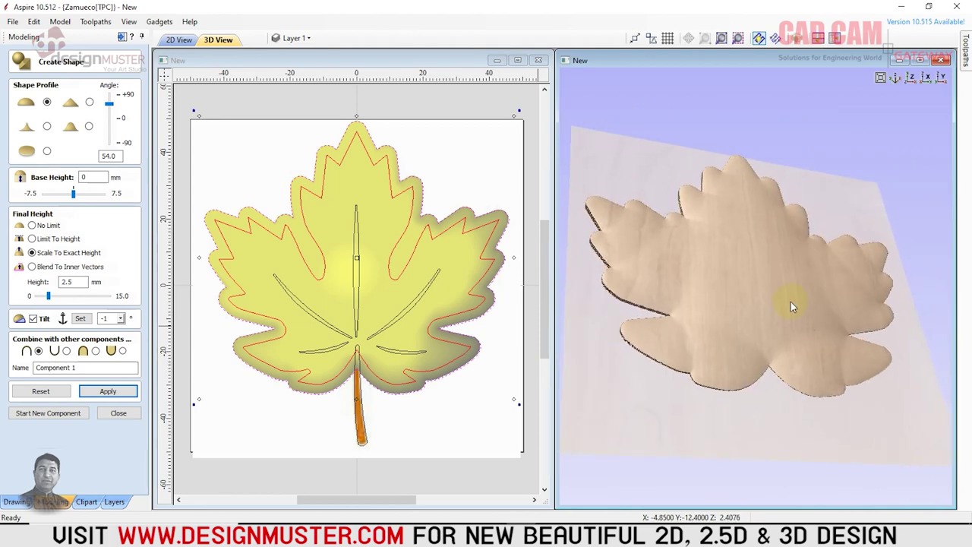
# Redraw the tilt line from the leaf's top tip and bring the tilt angle back toward zero
pyautogui.click(80, 318)
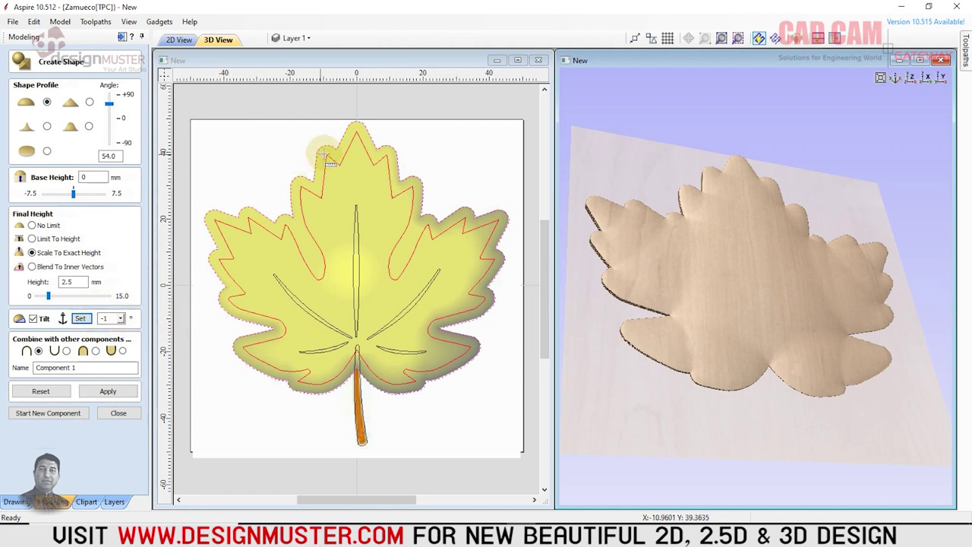
pyautogui.click(357, 112)
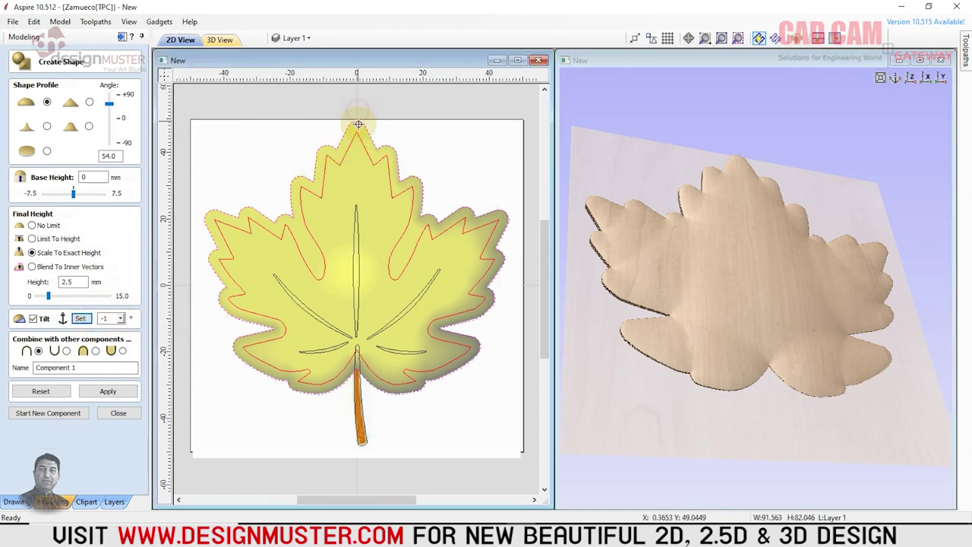
pyautogui.click(358, 161)
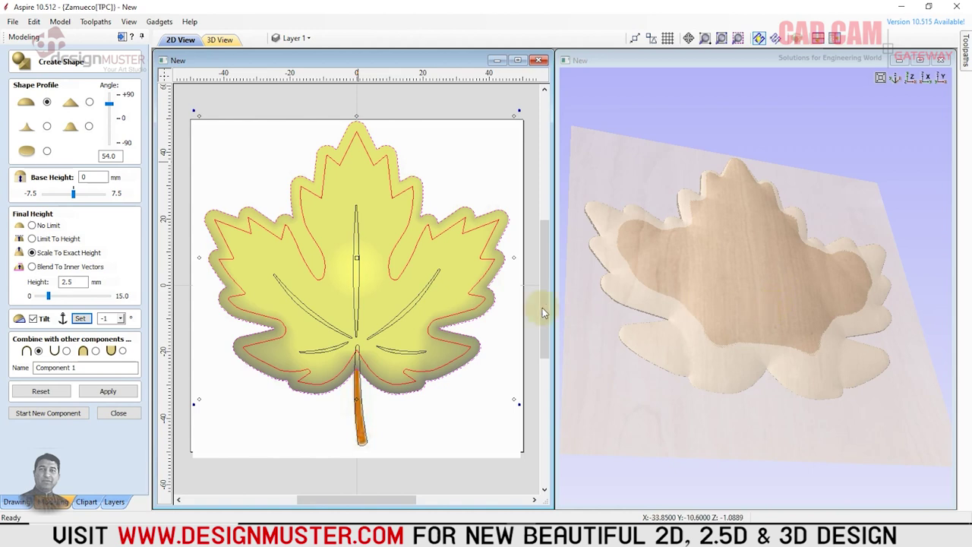
pyautogui.moveTo(732, 313)
pyautogui.mouseDown()
pyautogui.moveTo(792, 298)
pyautogui.moveTo(780, 284)
pyautogui.mouseUp()
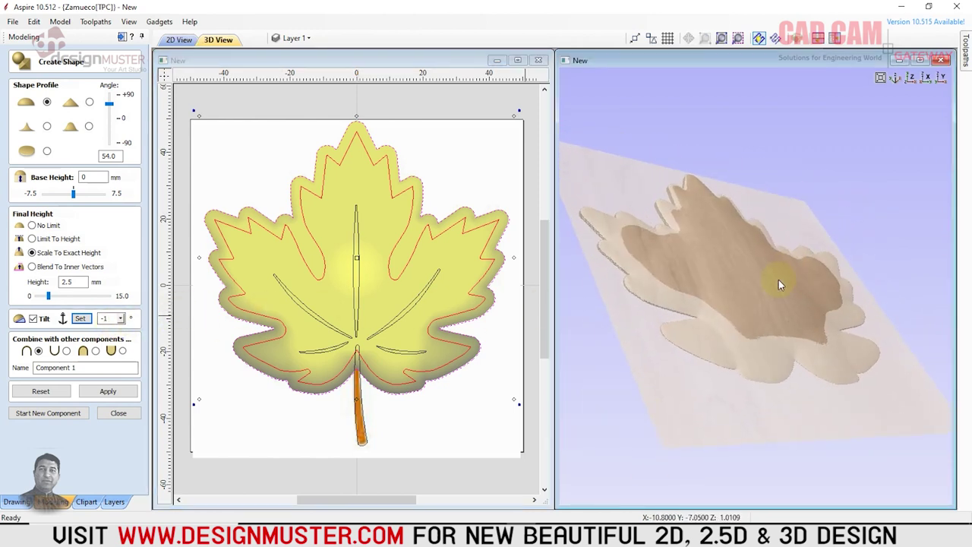
pyautogui.click(121, 318)
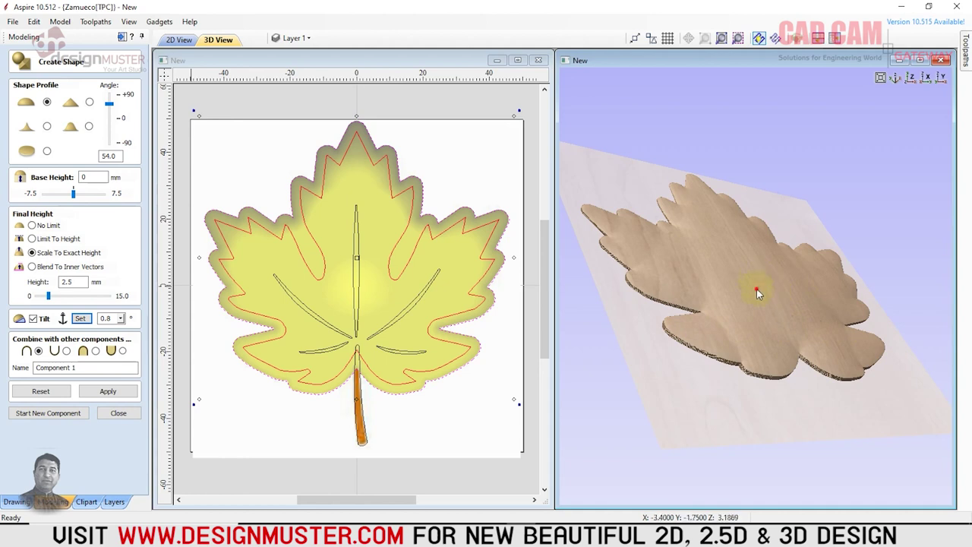
pyautogui.moveTo(756, 288)
pyautogui.mouseDown()
pyautogui.moveTo(726, 396)
pyautogui.moveTo(737, 270)
pyautogui.moveTo(712, 171)
pyautogui.moveTo(779, 190)
pyautogui.moveTo(675, 118)
pyautogui.moveTo(802, 389)
pyautogui.moveTo(670, 251)
pyautogui.moveTo(767, 399)
pyautogui.moveTo(744, 277)
pyautogui.moveTo(807, 373)
pyautogui.moveTo(781, 417)
pyautogui.moveTo(661, 276)
pyautogui.moveTo(646, 352)
pyautogui.moveTo(684, 224)
pyautogui.mouseUp()
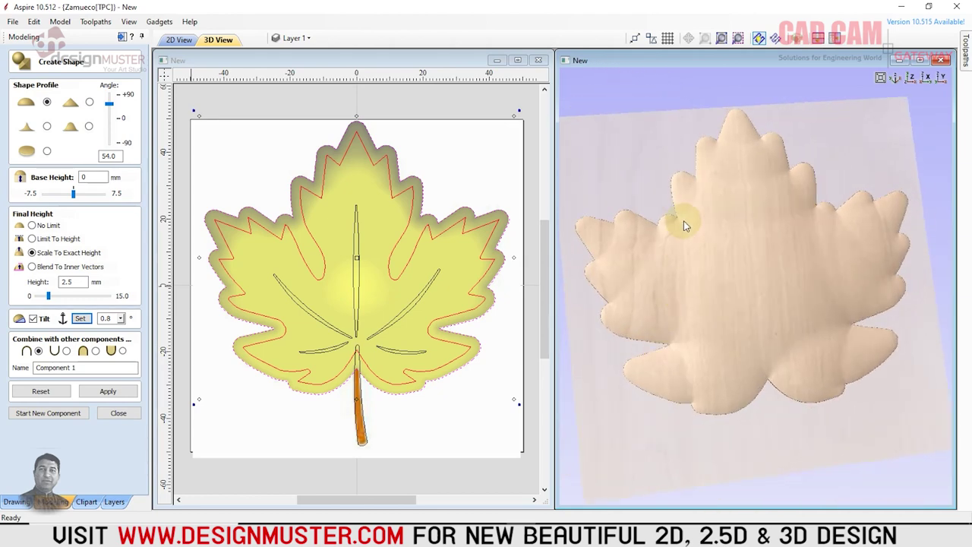
# Apply and close the shape, then rename Component 1 to 'Leaf Body'
pyautogui.click(107, 392)
pyautogui.click(120, 414)
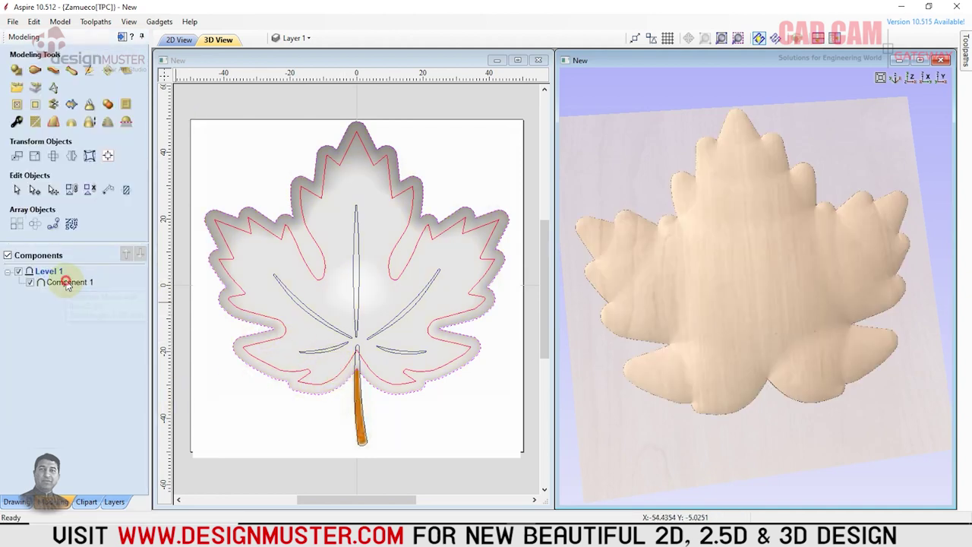
pyautogui.click(67, 283)
pyautogui.rightClick(66, 284)
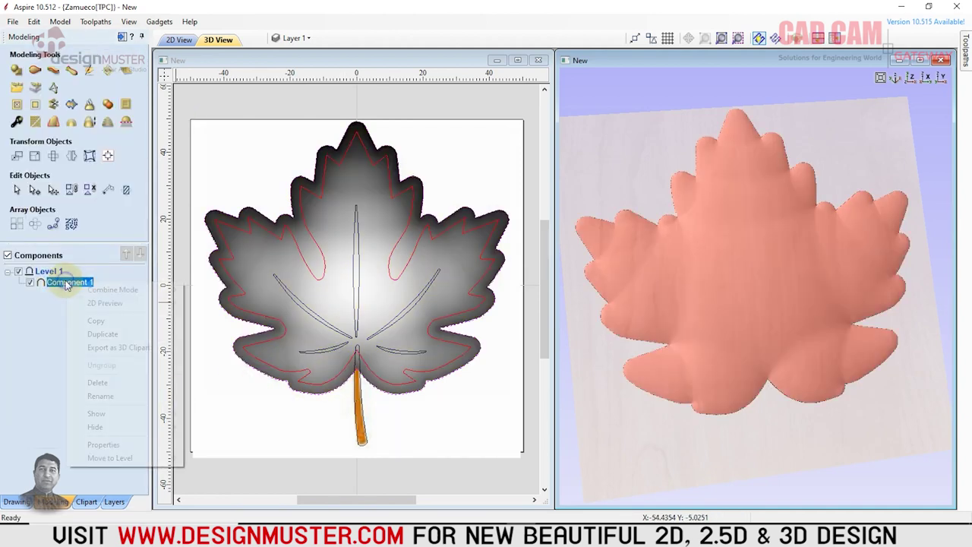
pyautogui.click(114, 396)
pyautogui.write('Leaf')
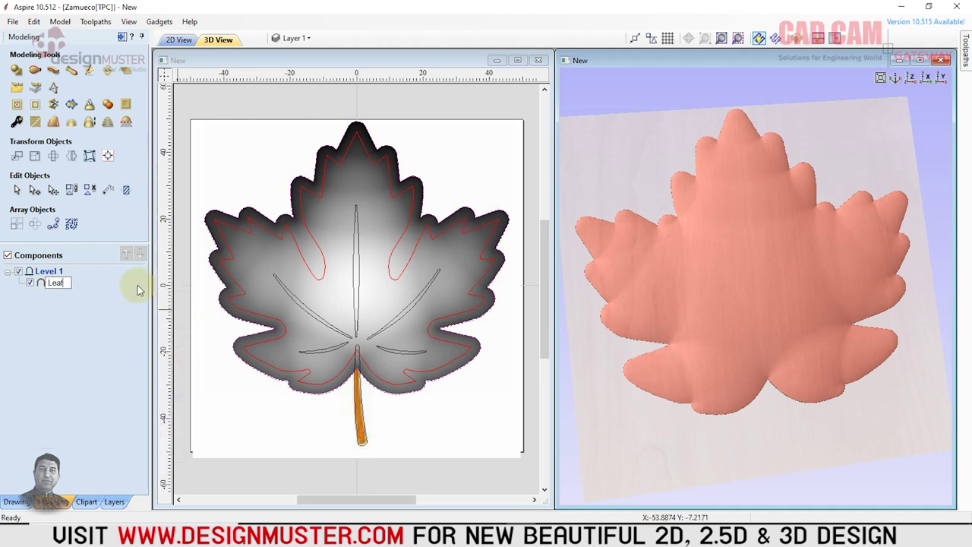
pyautogui.write(' Bod')
pyautogui.write('y')
pyautogui.press('Return')
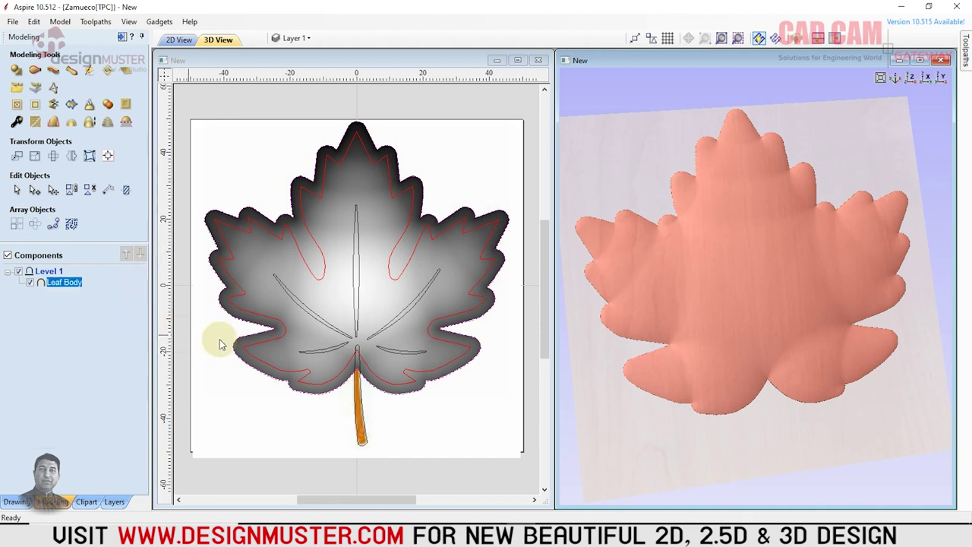
# Select the Leaf Body component together with the leaf outline vectors
pyautogui.click(80, 349)
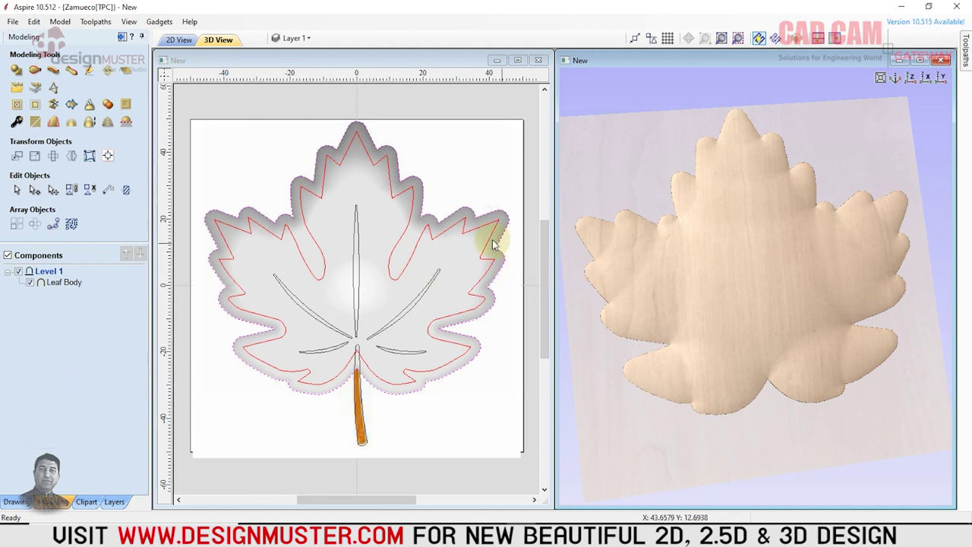
pyautogui.click(414, 221)
pyautogui.click(404, 236)
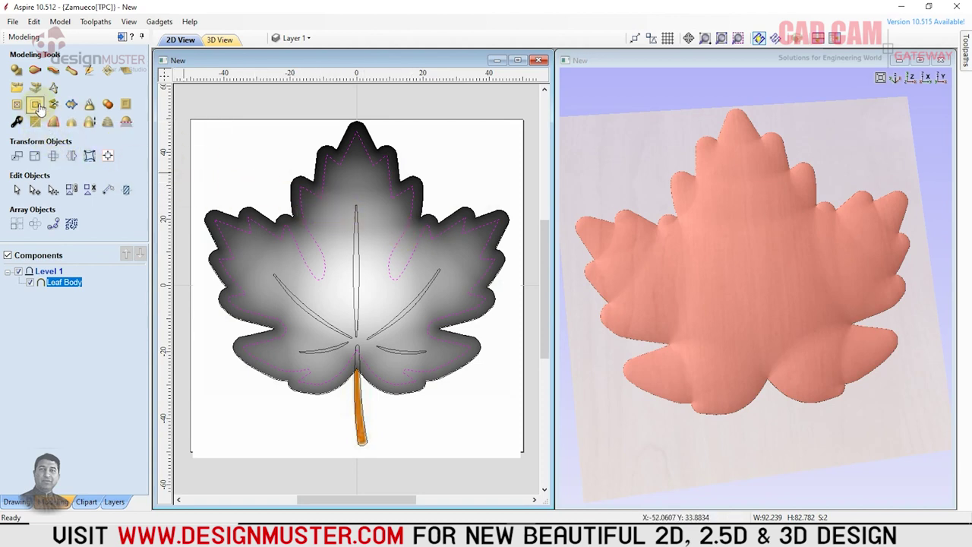
# Trim the Leaf Body relief to the inner leaf outline and inspect the result in 3D
pyautogui.click(35, 105)
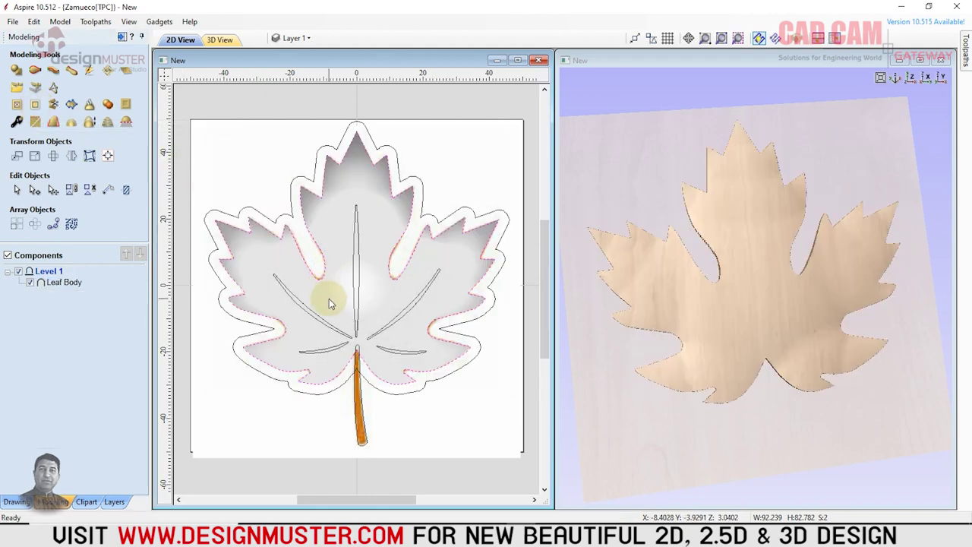
pyautogui.moveTo(613, 182)
pyautogui.mouseDown()
pyautogui.moveTo(742, 296)
pyautogui.moveTo(808, 238)
pyautogui.mouseUp()
pyautogui.moveTo(841, 246)
pyautogui.mouseDown()
pyautogui.moveTo(771, 264)
pyautogui.moveTo(774, 255)
pyautogui.moveTo(782, 265)
pyautogui.moveTo(801, 217)
pyautogui.moveTo(744, 346)
pyautogui.moveTo(805, 288)
pyautogui.moveTo(755, 299)
pyautogui.moveTo(729, 372)
pyautogui.mouseUp()
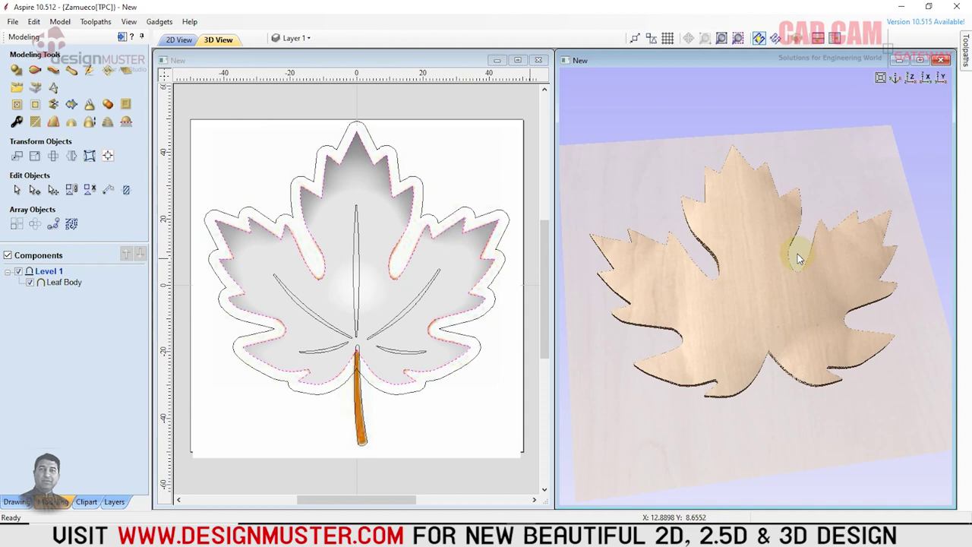
pyautogui.click(503, 343)
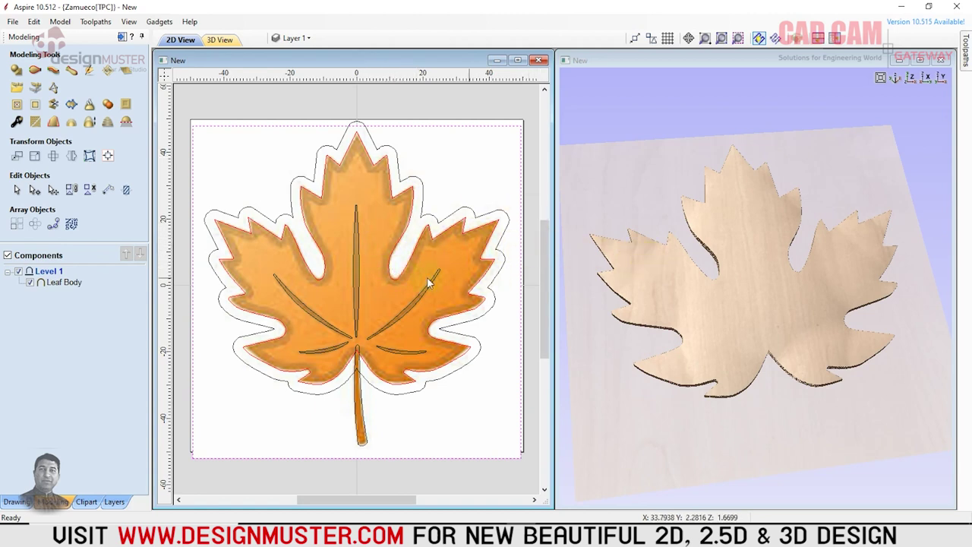
# Select the leaf's central vein and its four side veins
pyautogui.click(358, 280)
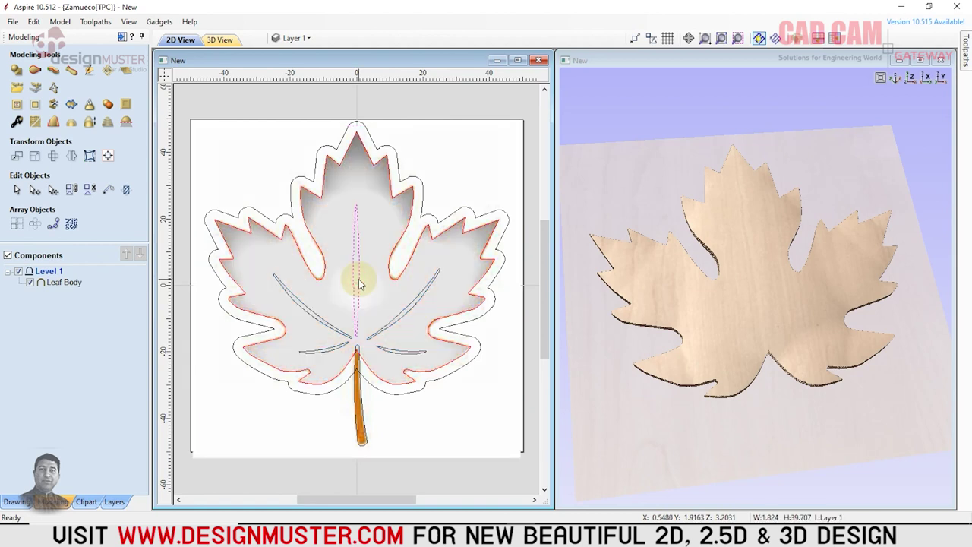
pyautogui.keyDown('shift'); pyautogui.click(333, 331); pyautogui.keyUp('shift')
pyautogui.keyDown('shift'); pyautogui.click(338, 354); pyautogui.keyUp('shift')
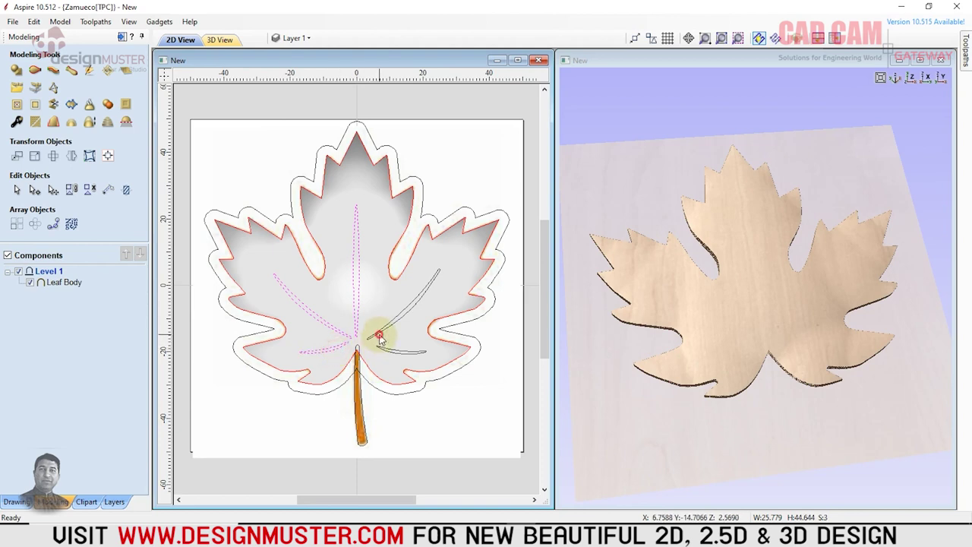
pyautogui.keyDown('shift'); pyautogui.click(379, 335); pyautogui.keyUp('shift')
pyautogui.keyDown('shift'); pyautogui.click(389, 351); pyautogui.keyUp('shift')
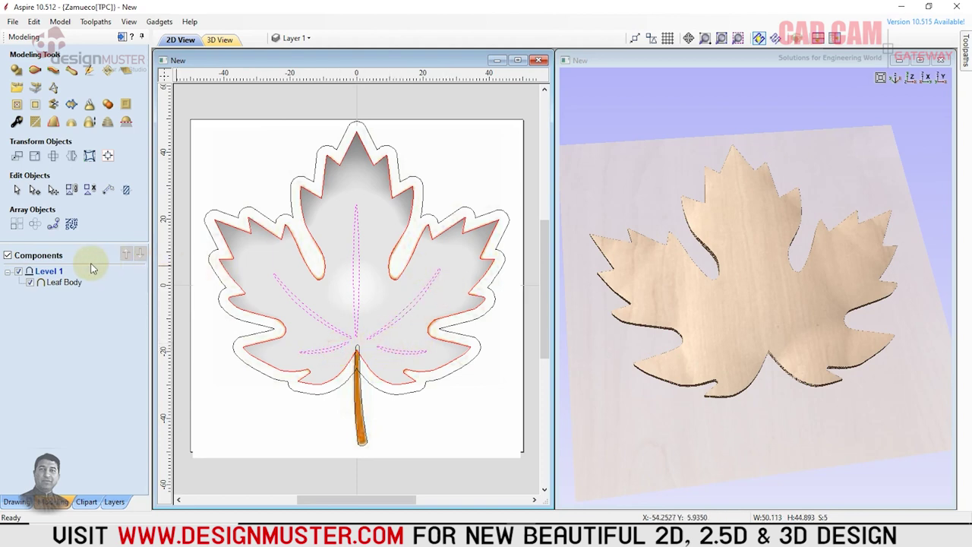
# Create a vein shape with 1 mm base height and no height limit
pyautogui.click(17, 70)
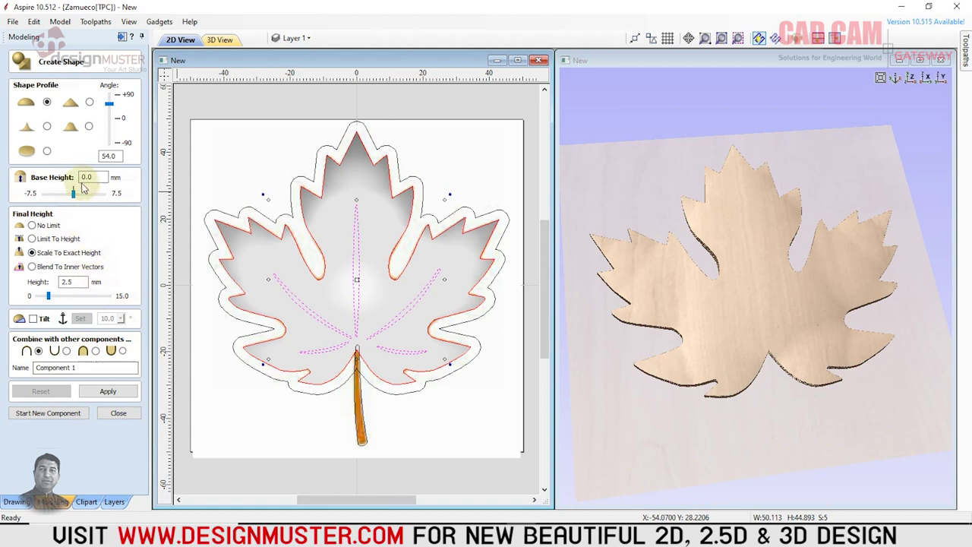
pyautogui.doubleClick(99, 176)
pyautogui.write('1')
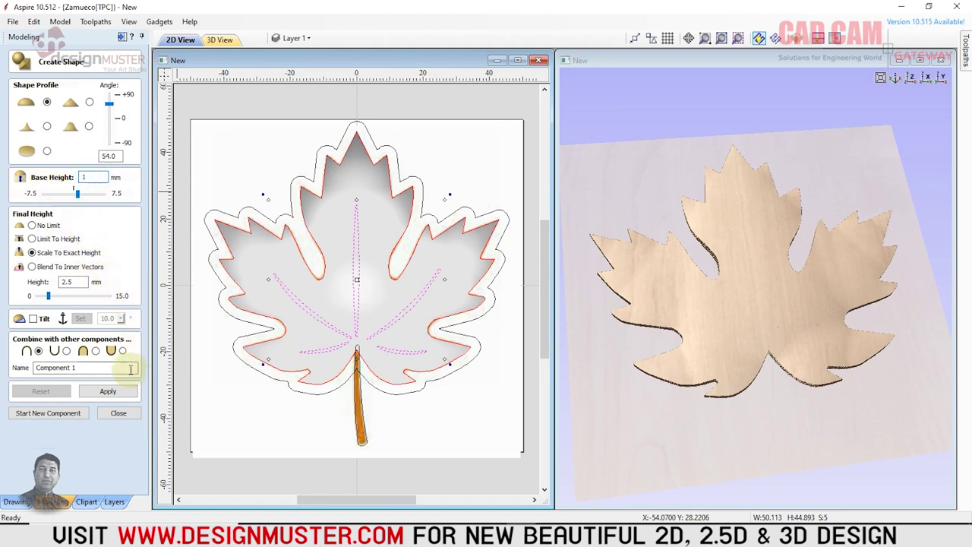
pyautogui.click(110, 391)
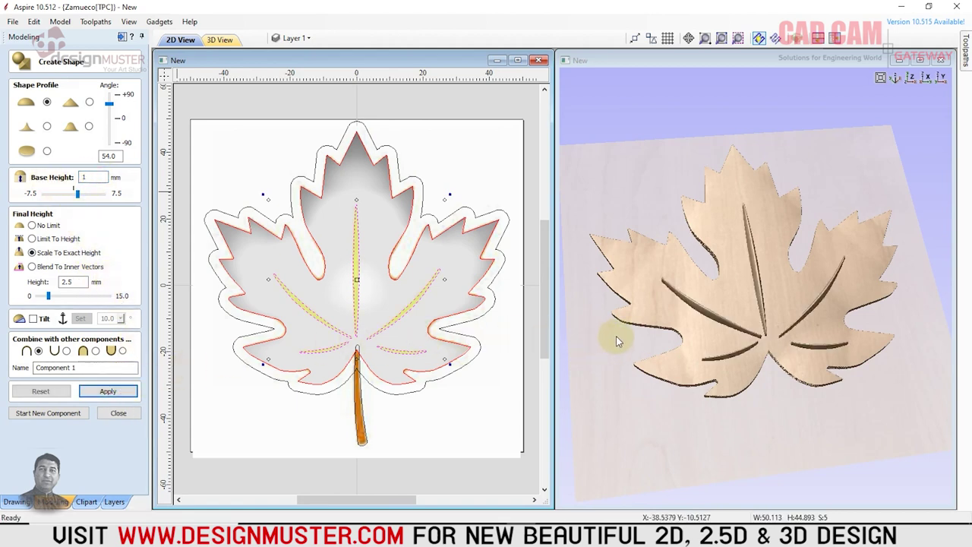
pyautogui.moveTo(720, 346)
pyautogui.mouseDown()
pyautogui.moveTo(739, 314)
pyautogui.moveTo(842, 256)
pyautogui.mouseUp()
pyautogui.moveTo(694, 278); pyautogui.dragTo(562, 287)
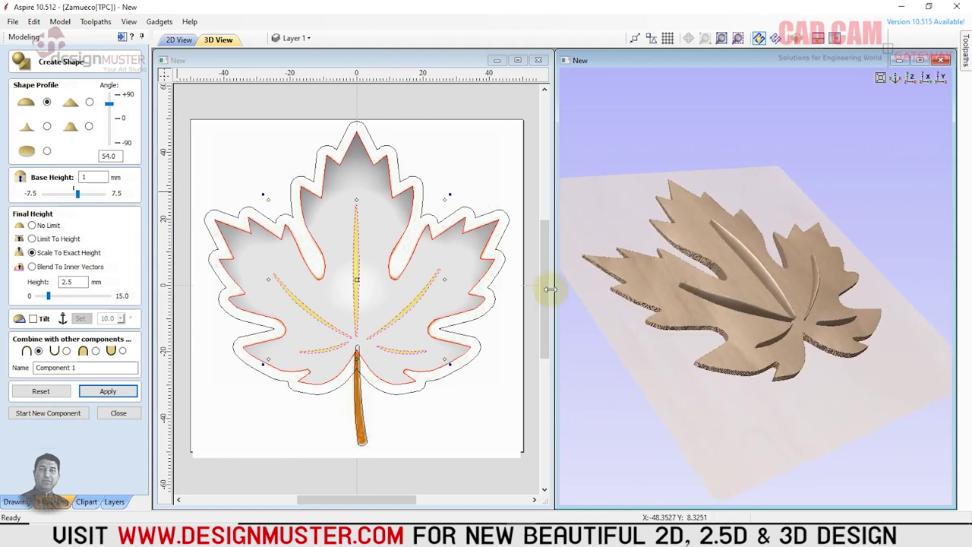
pyautogui.click(32, 225)
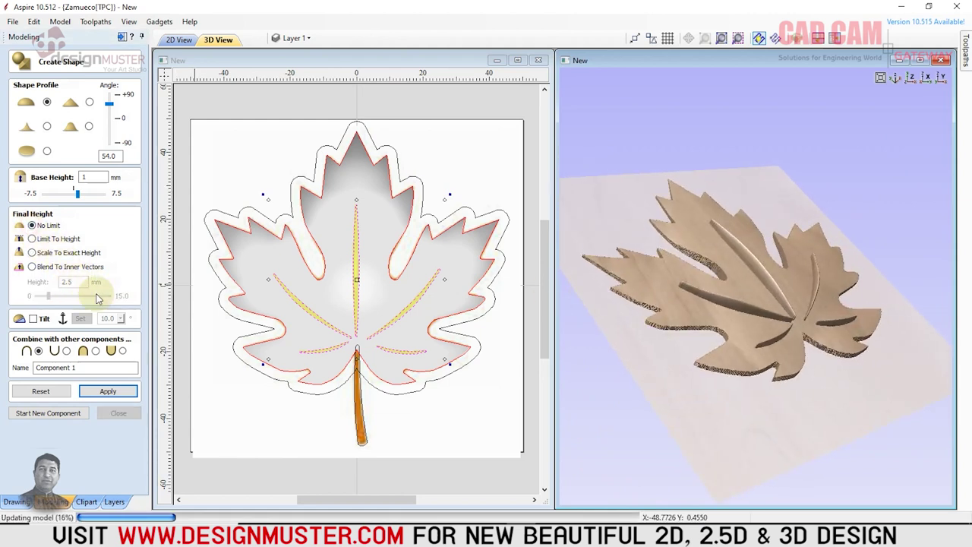
pyautogui.click(302, 336)
pyautogui.moveTo(651, 310); pyautogui.dragTo(636, 321)
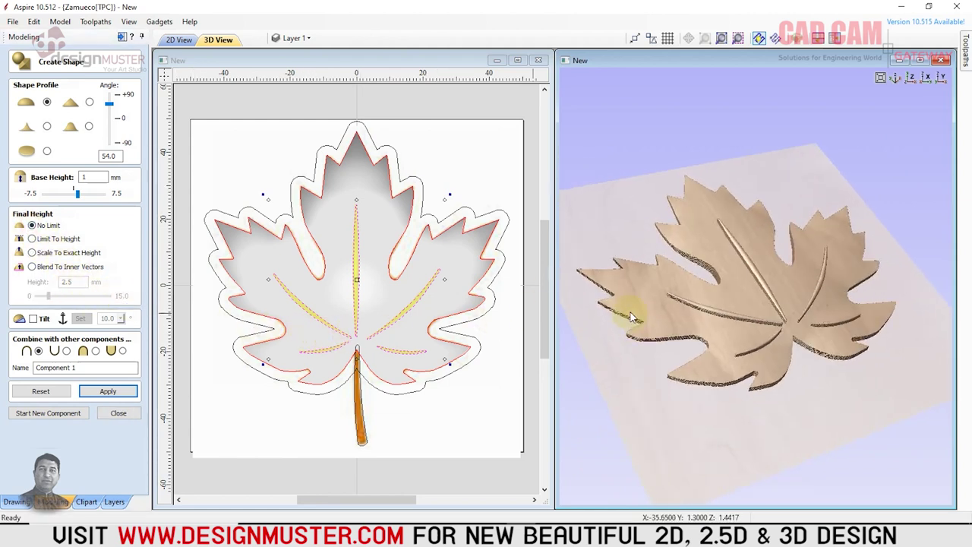
# Change the vein Combine mode, set a 0.45 mm base height, and limit the height to 3.9 mm
pyautogui.click(95, 350)
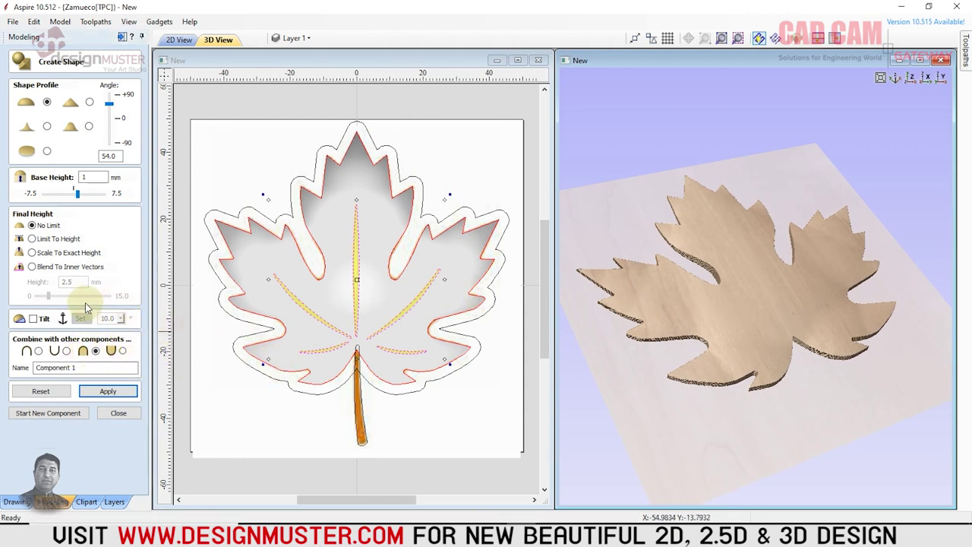
pyautogui.click(85, 195)
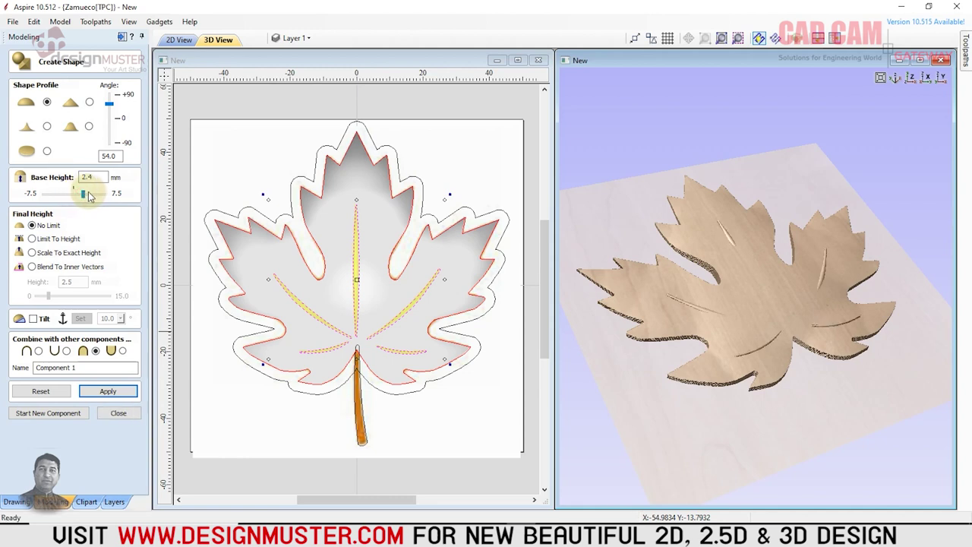
pyautogui.moveTo(89, 196); pyautogui.dragTo(92, 198)
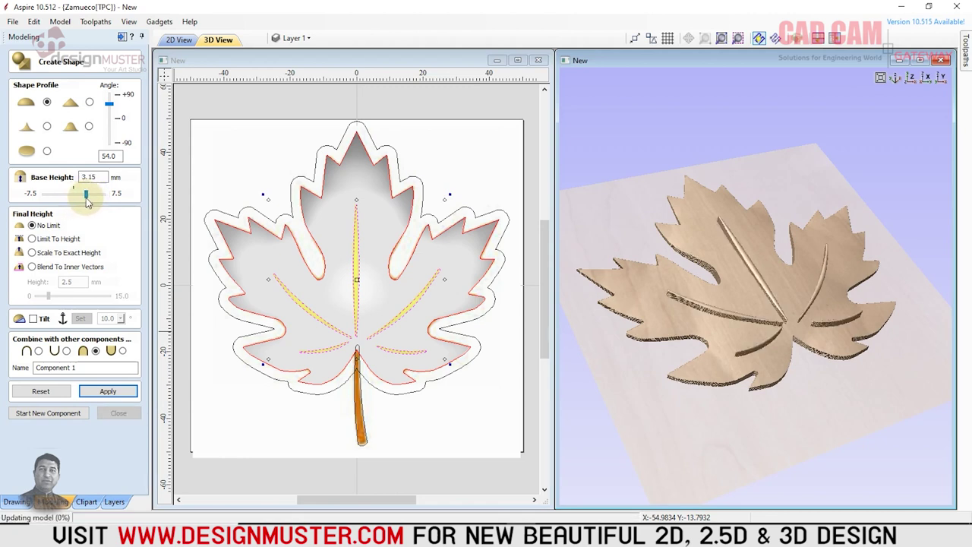
pyautogui.moveTo(574, 247); pyautogui.dragTo(746, 247)
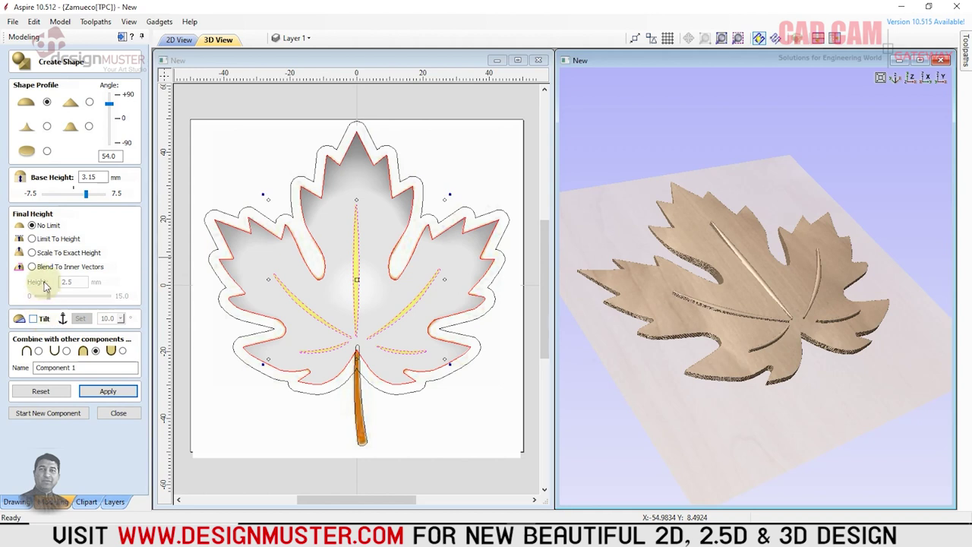
pyautogui.click(33, 239)
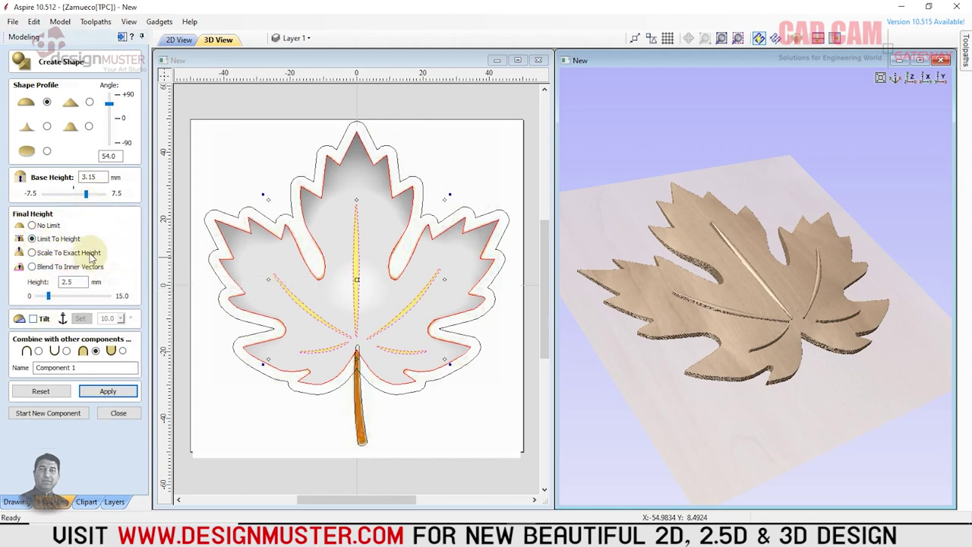
pyautogui.click(51, 298)
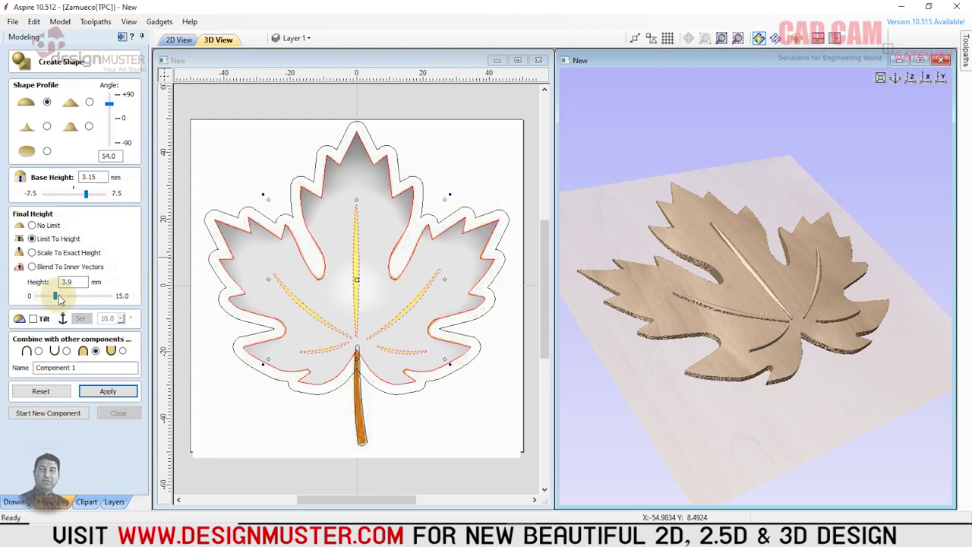
pyautogui.moveTo(86, 194); pyautogui.dragTo(32, 191)
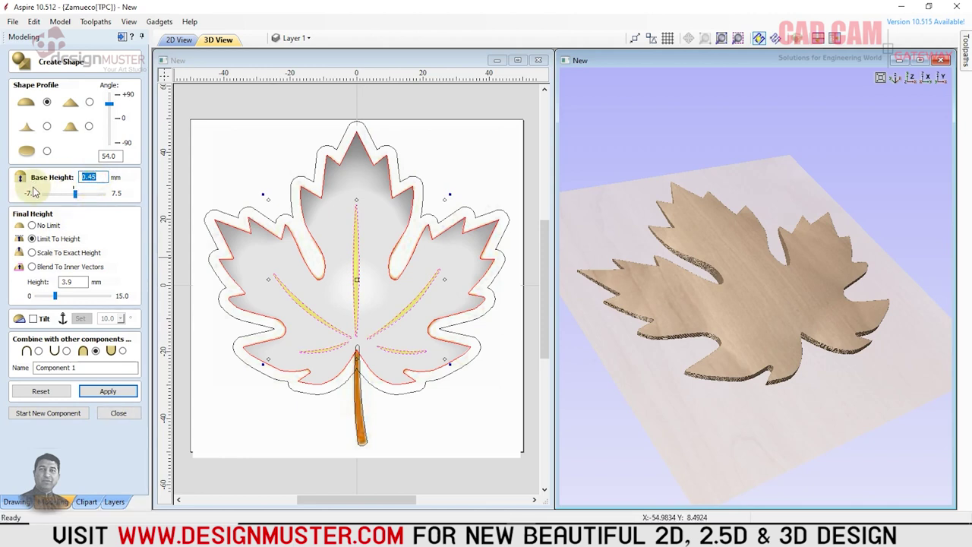
# Set the veins to Combine Add and remove the height limit after trying 11.7 mm
pyautogui.moveTo(89, 282); pyautogui.dragTo(28, 288)
pyautogui.write('5')
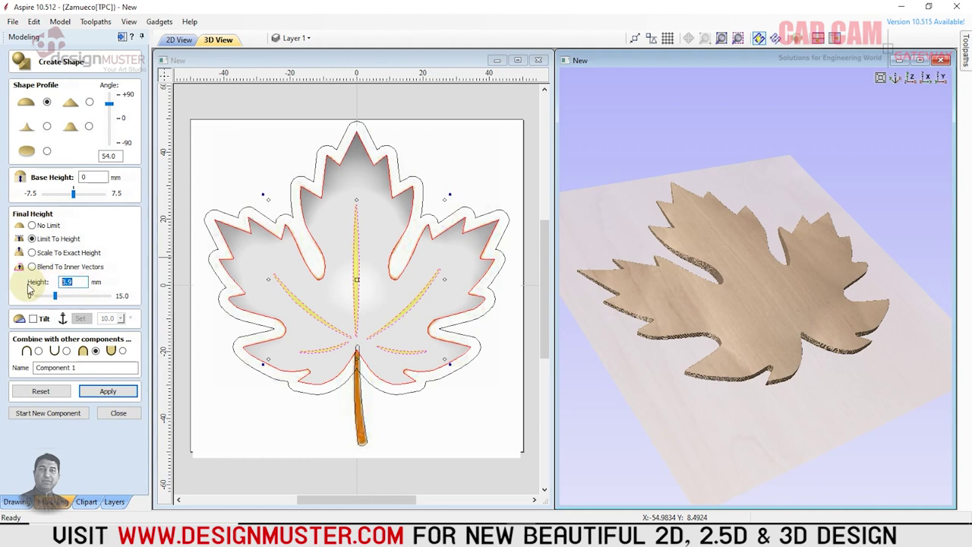
pyautogui.click(108, 391)
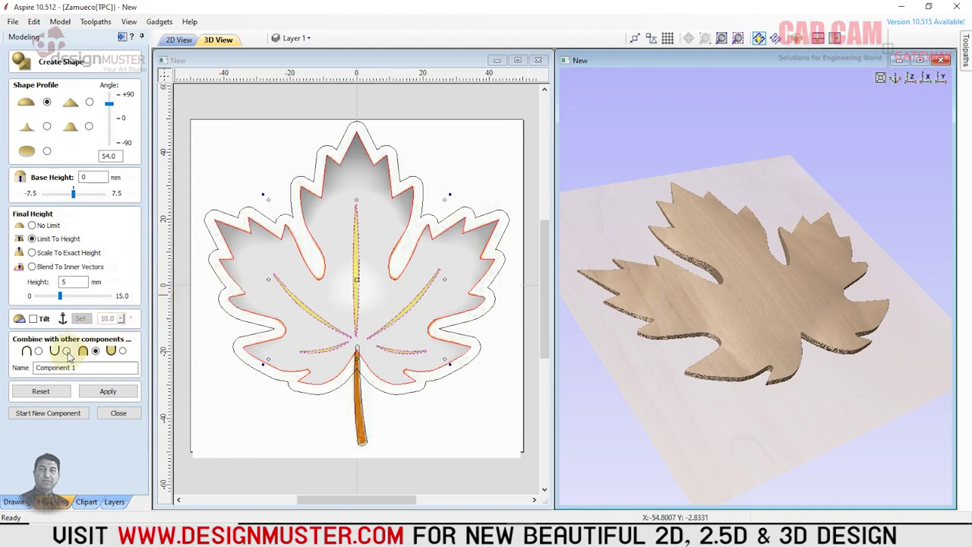
pyautogui.click(68, 296)
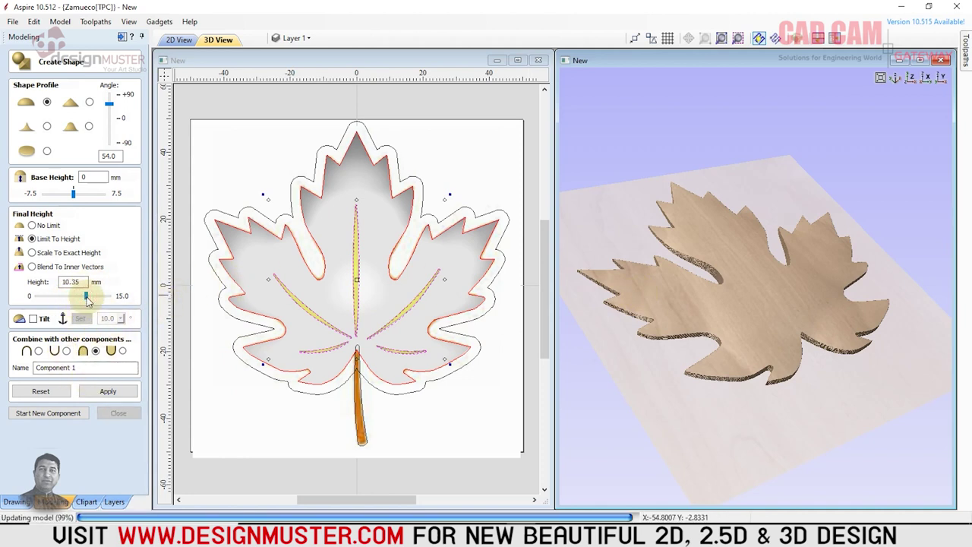
pyautogui.click(37, 350)
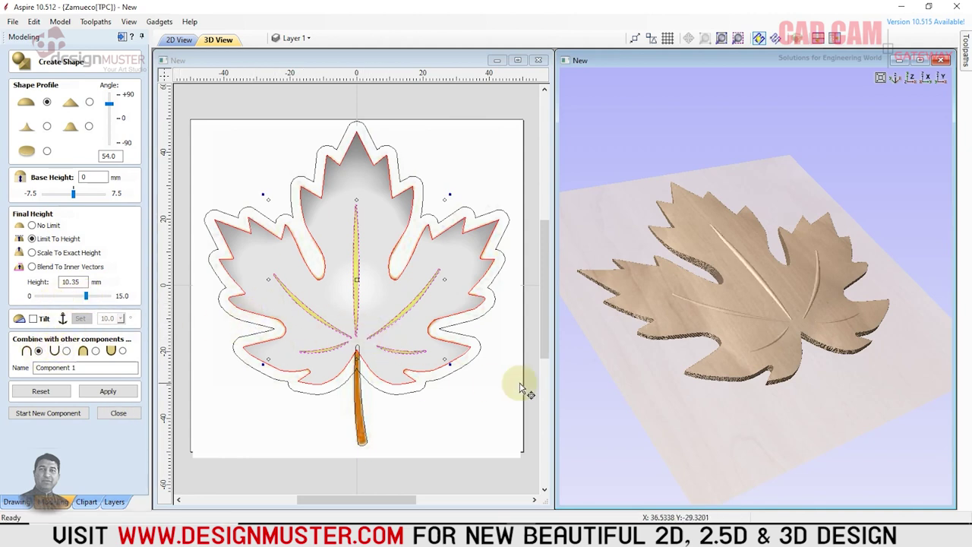
pyautogui.moveTo(604, 343)
pyautogui.mouseDown()
pyautogui.moveTo(734, 339)
pyautogui.moveTo(806, 268)
pyautogui.moveTo(833, 263)
pyautogui.mouseUp()
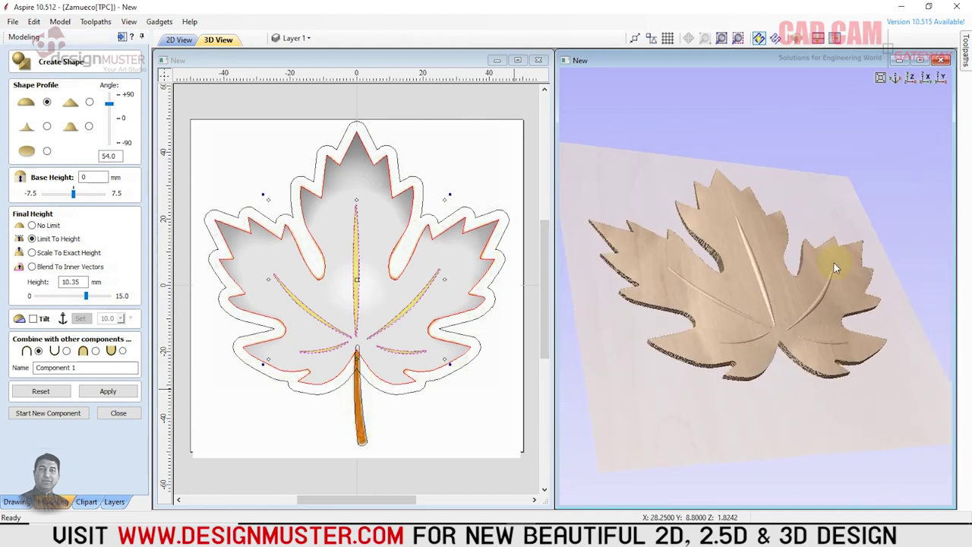
pyautogui.click(87, 296)
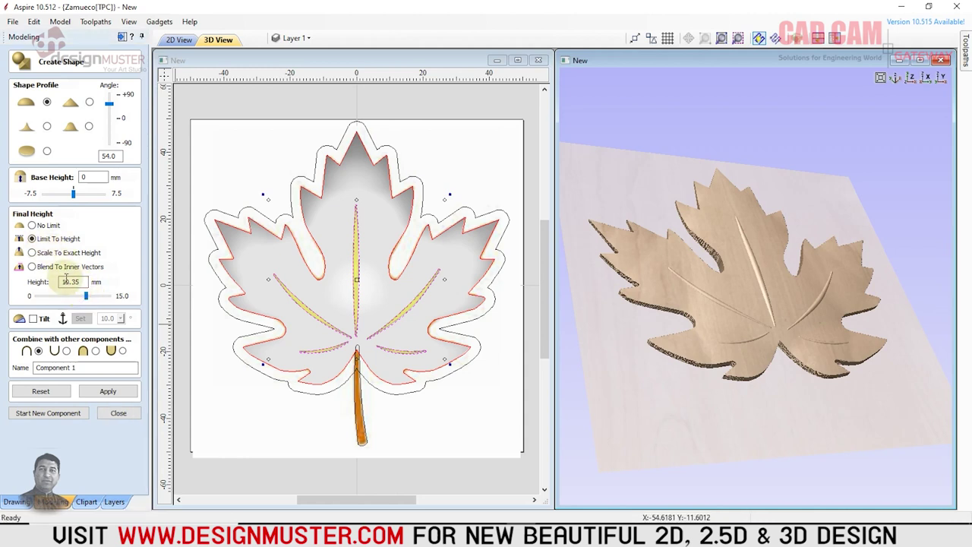
pyautogui.moveTo(85, 296); pyautogui.dragTo(92, 296)
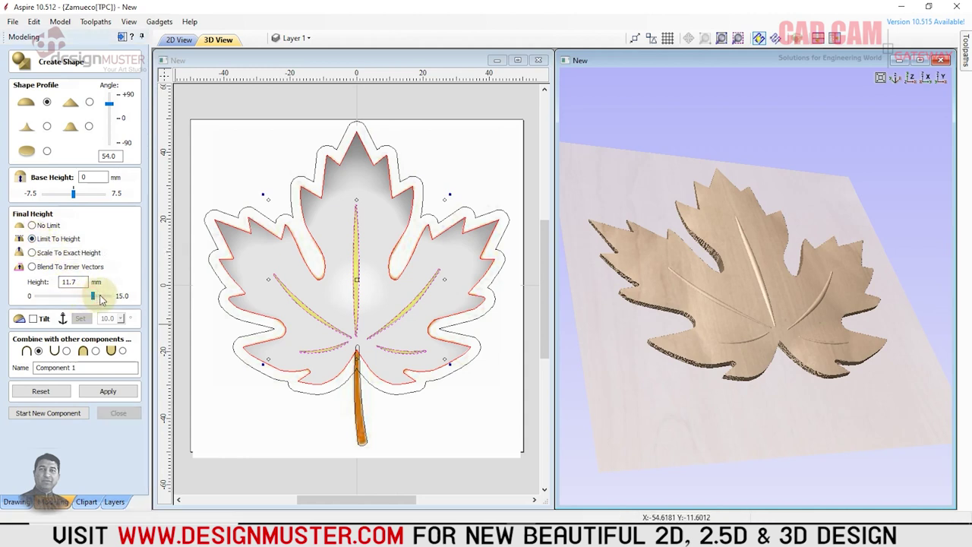
pyautogui.click(32, 225)
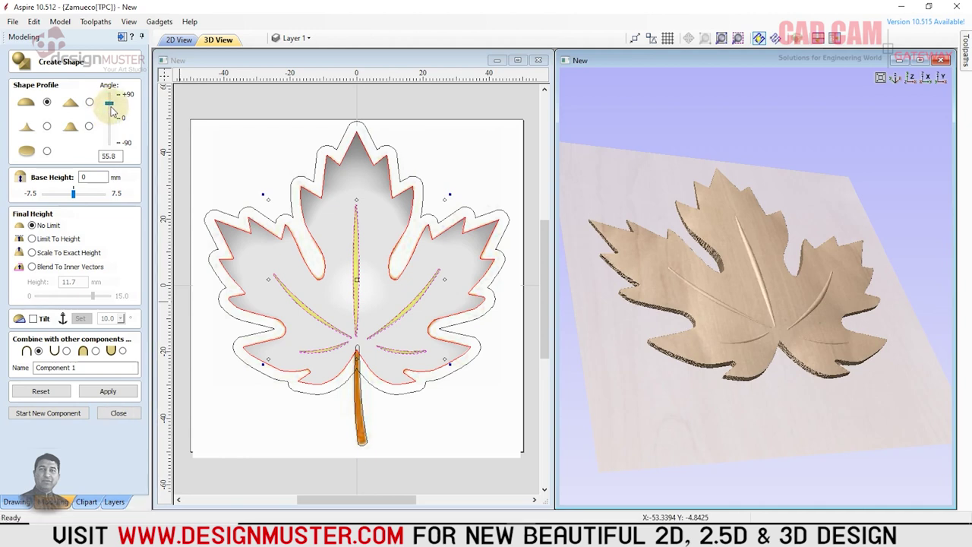
# Try other vein profiles, settle on the rounded profile at 48.6°, and finish the shape
pyautogui.moveTo(112, 110); pyautogui.dragTo(110, 104)
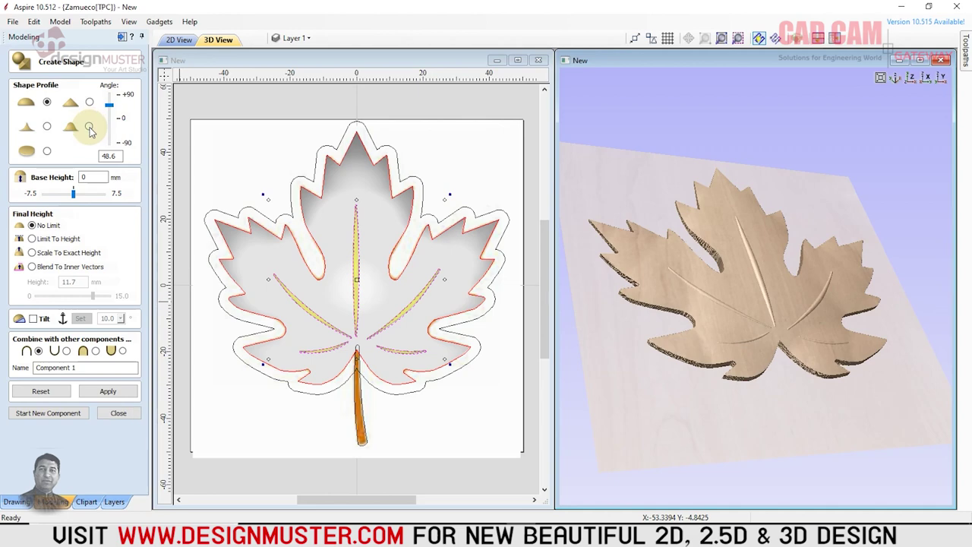
pyautogui.click(90, 128)
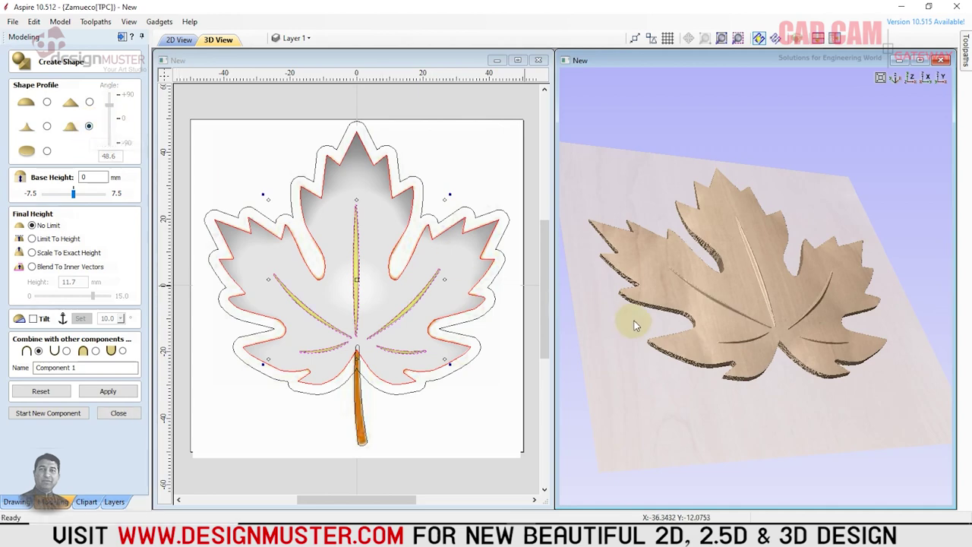
pyautogui.moveTo(634, 325)
pyautogui.mouseDown()
pyautogui.moveTo(650, 336)
pyautogui.moveTo(618, 341)
pyautogui.moveTo(706, 321)
pyautogui.moveTo(642, 267)
pyautogui.mouseUp()
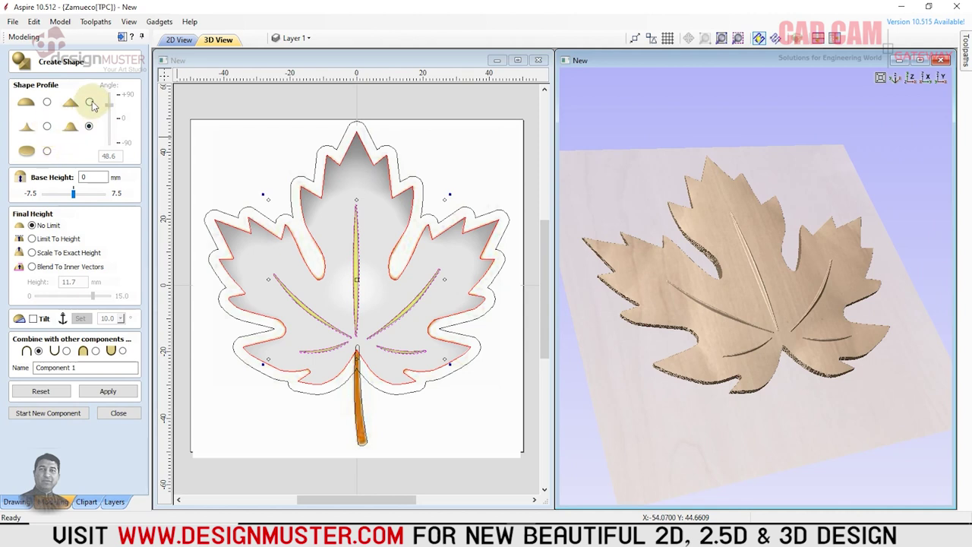
pyautogui.click(89, 102)
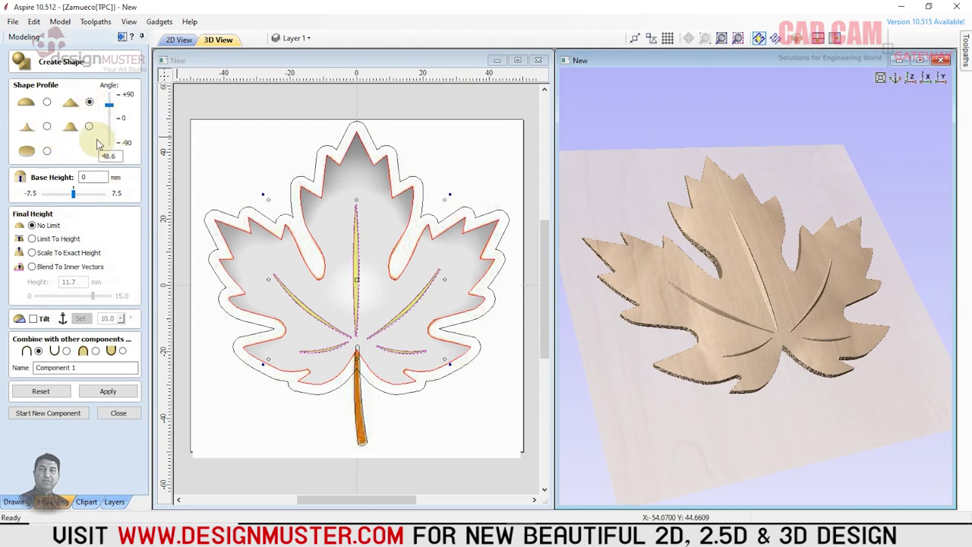
pyautogui.click(47, 102)
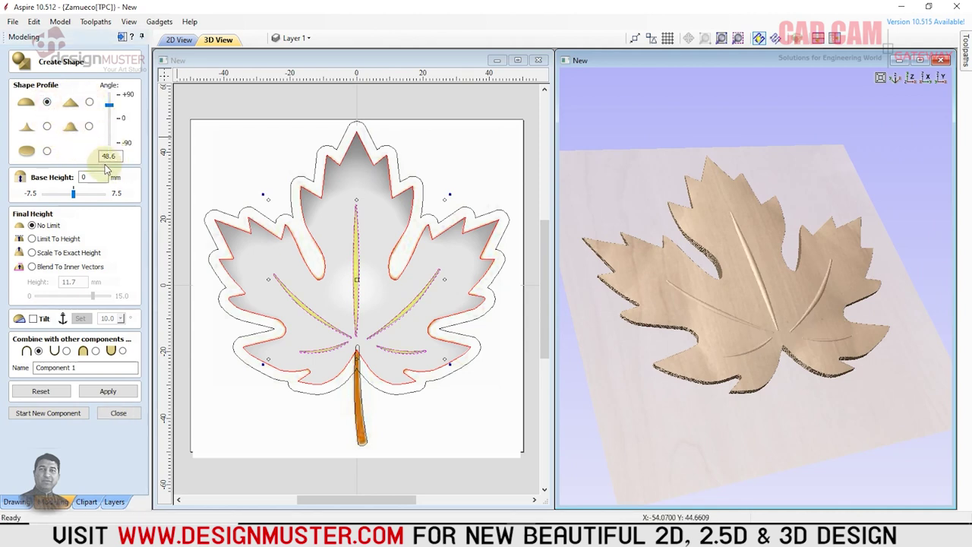
pyautogui.moveTo(683, 332)
pyautogui.mouseDown()
pyautogui.moveTo(769, 279)
pyautogui.moveTo(748, 318)
pyautogui.moveTo(737, 298)
pyautogui.mouseUp()
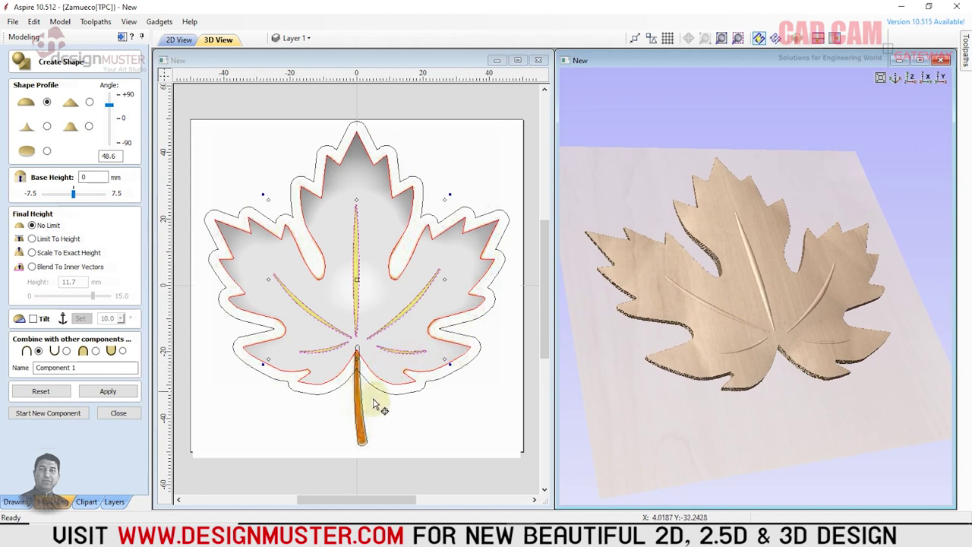
pyautogui.click(107, 391)
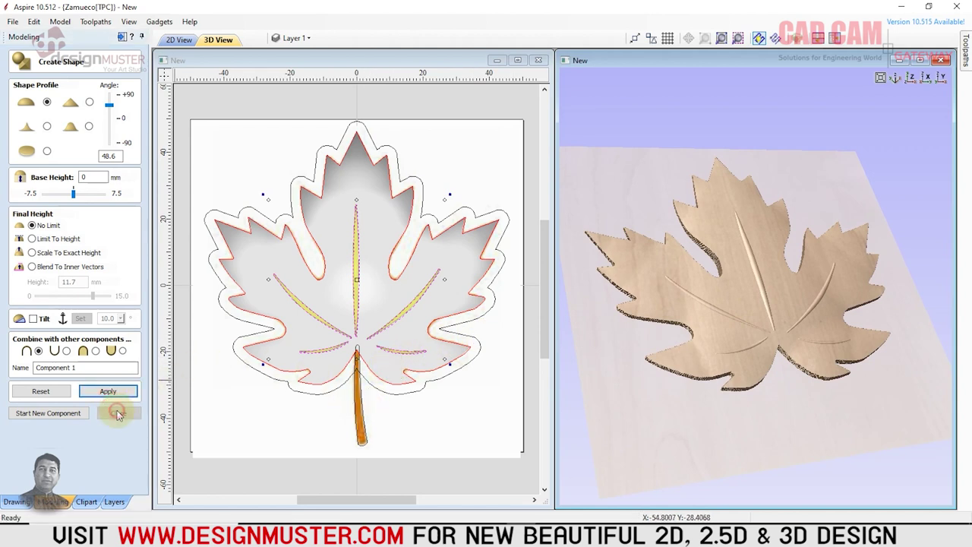
pyautogui.click(119, 414)
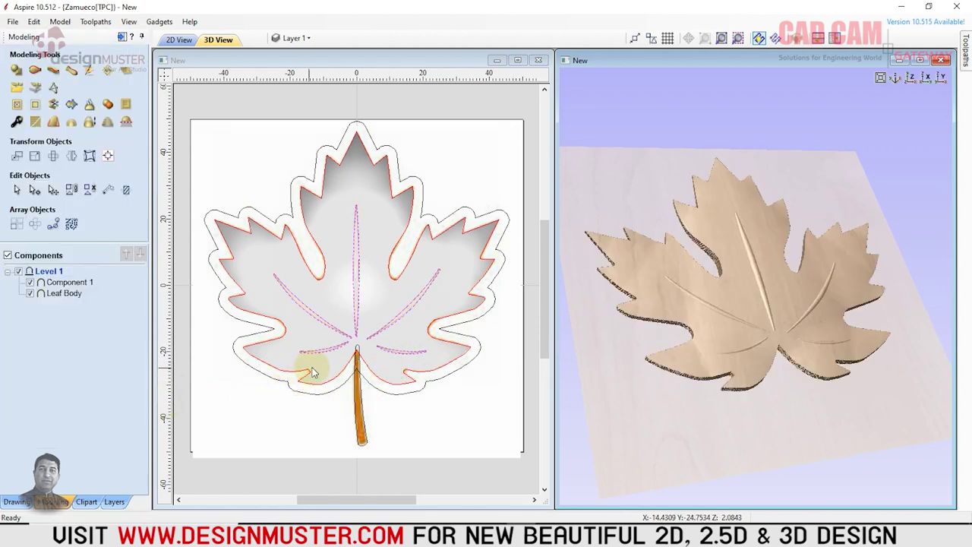
# Deselect the vein vectors and apply a new shape to the stem vector
pyautogui.click(365, 410)
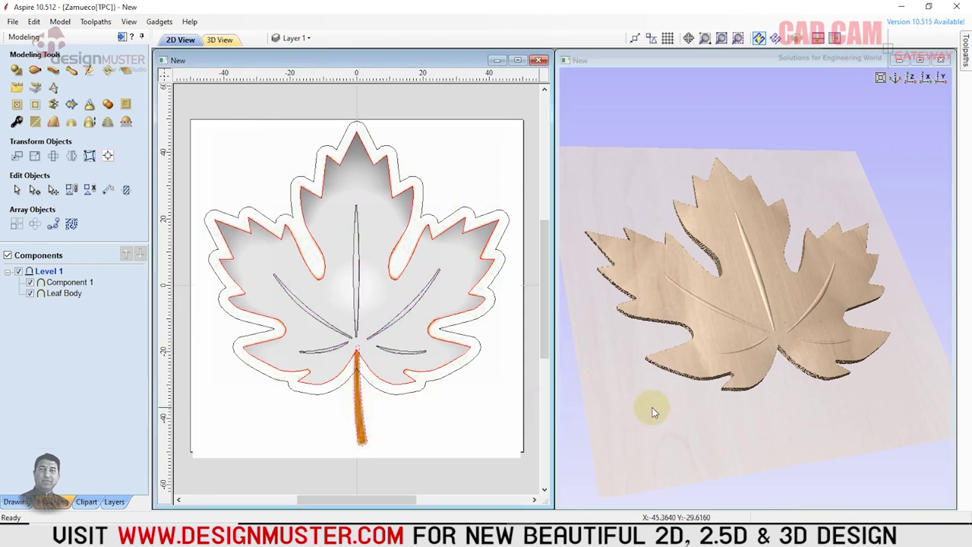
pyautogui.click(16, 70)
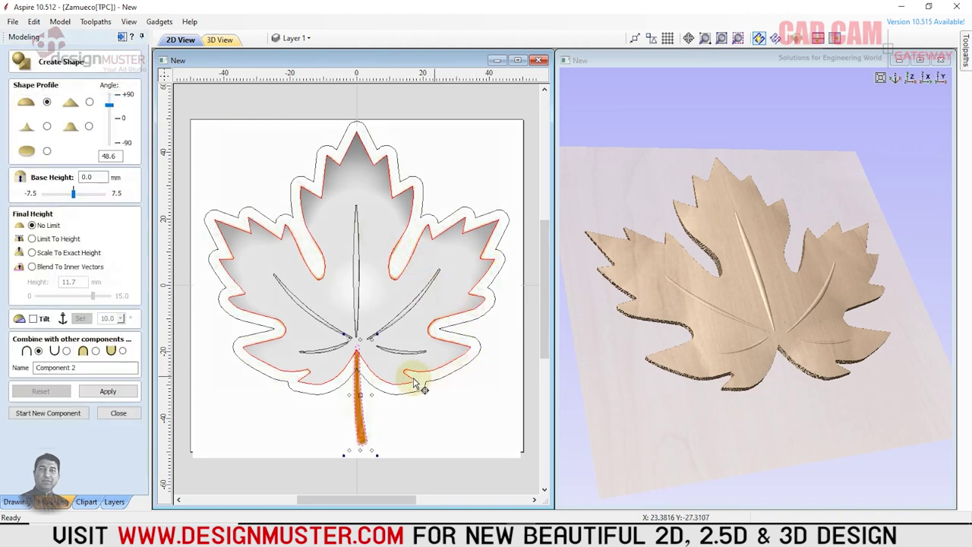
pyautogui.click(108, 392)
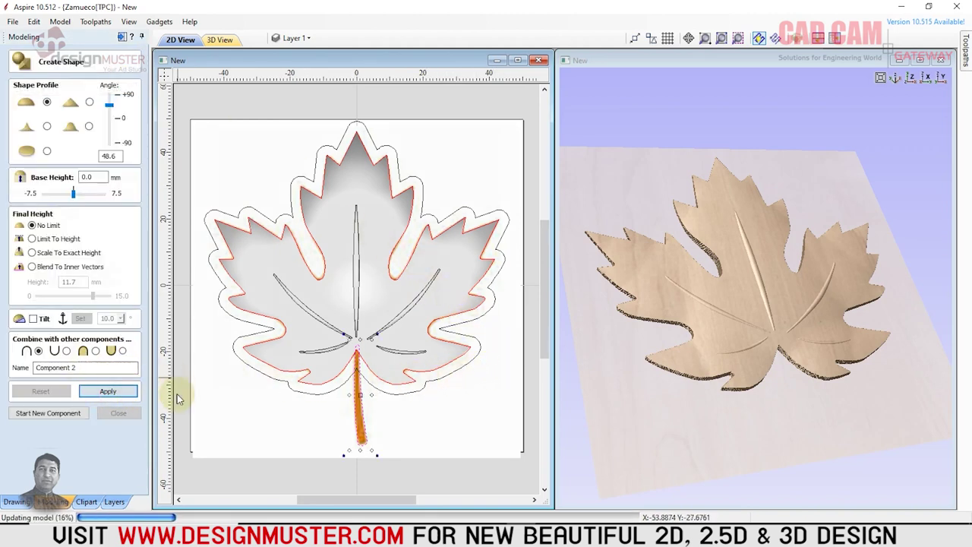
# Inspect the new stem in 3D and switch it to a different combine option
pyautogui.moveTo(702, 384)
pyautogui.mouseDown()
pyautogui.moveTo(717, 365)
pyautogui.moveTo(692, 331)
pyautogui.mouseUp()
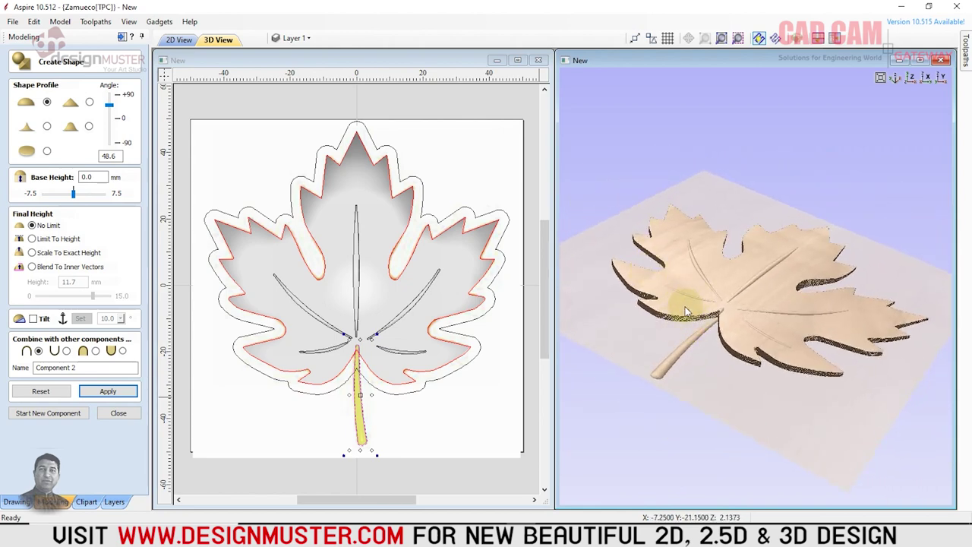
pyautogui.scroll(5, 687, 334)
pyautogui.scroll(-2, 688, 338)
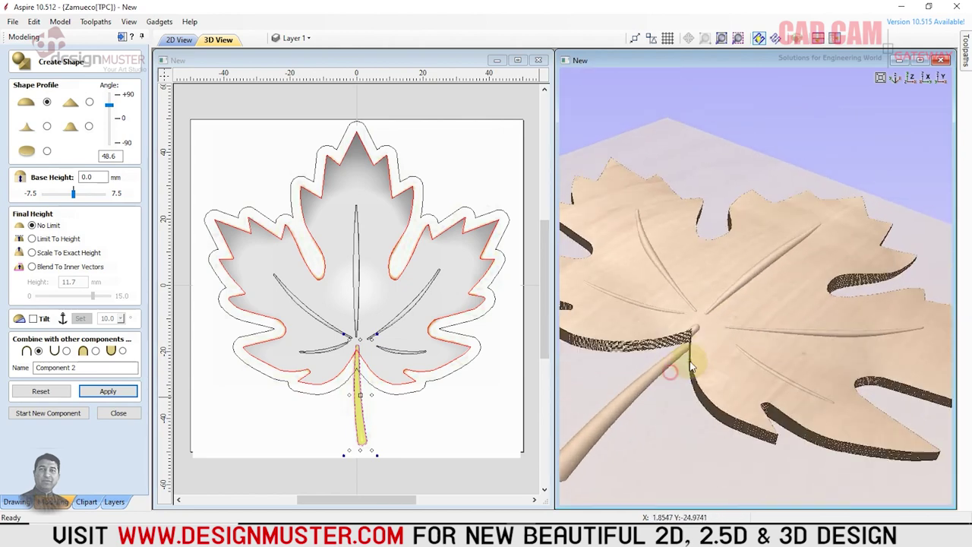
pyautogui.moveTo(691, 367)
pyautogui.mouseDown()
pyautogui.moveTo(756, 317)
pyautogui.moveTo(774, 353)
pyautogui.moveTo(766, 372)
pyautogui.mouseUp()
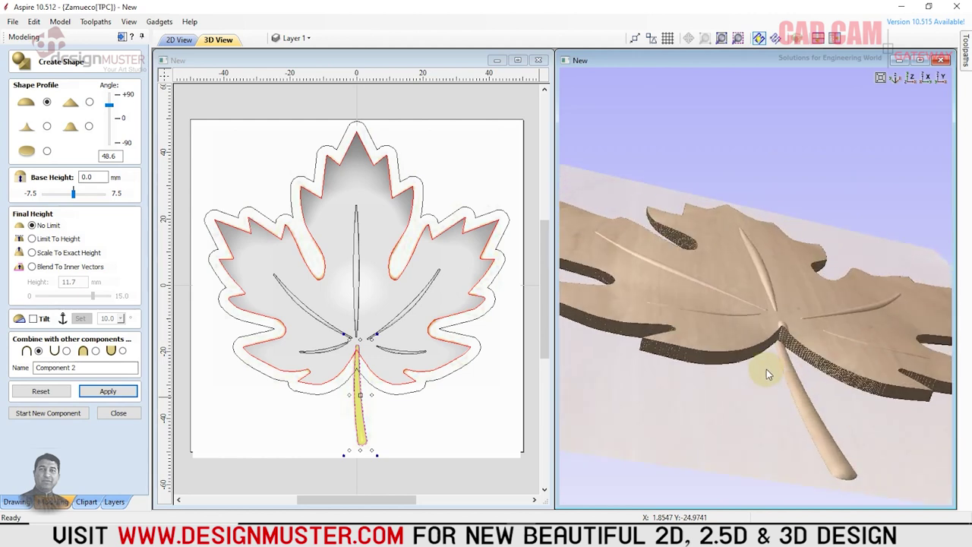
pyautogui.click(96, 350)
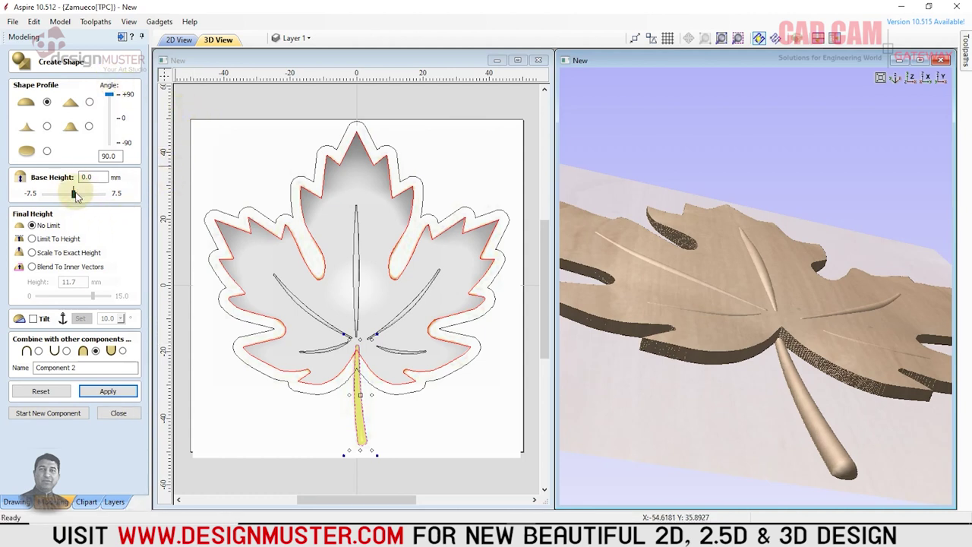
# Try stem base heights of 1.65 and 0.75, then settle on 1 mm
pyautogui.moveTo(75, 193); pyautogui.dragTo(76, 194)
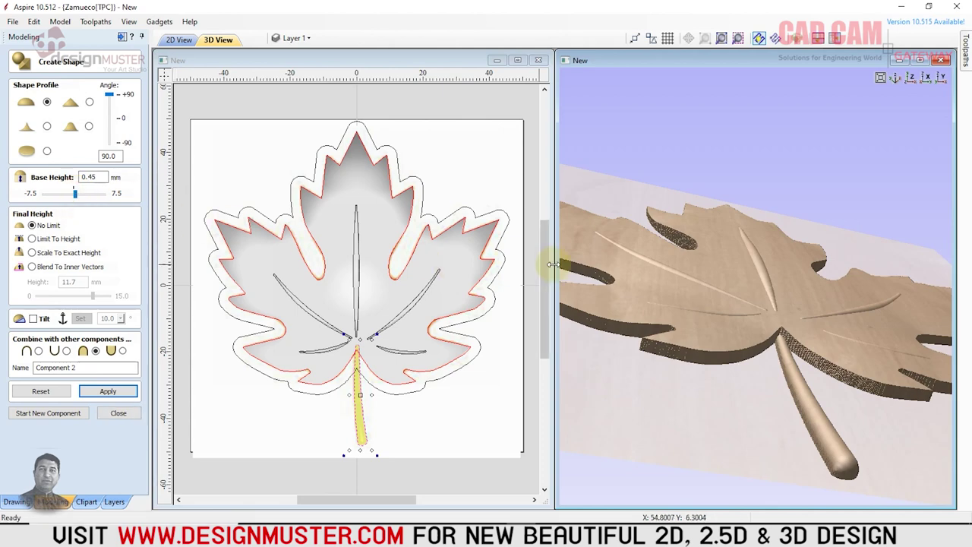
pyautogui.moveTo(697, 368)
pyautogui.mouseDown()
pyautogui.moveTo(685, 488)
pyautogui.moveTo(773, 383)
pyautogui.moveTo(825, 365)
pyautogui.moveTo(577, 357)
pyautogui.mouseUp()
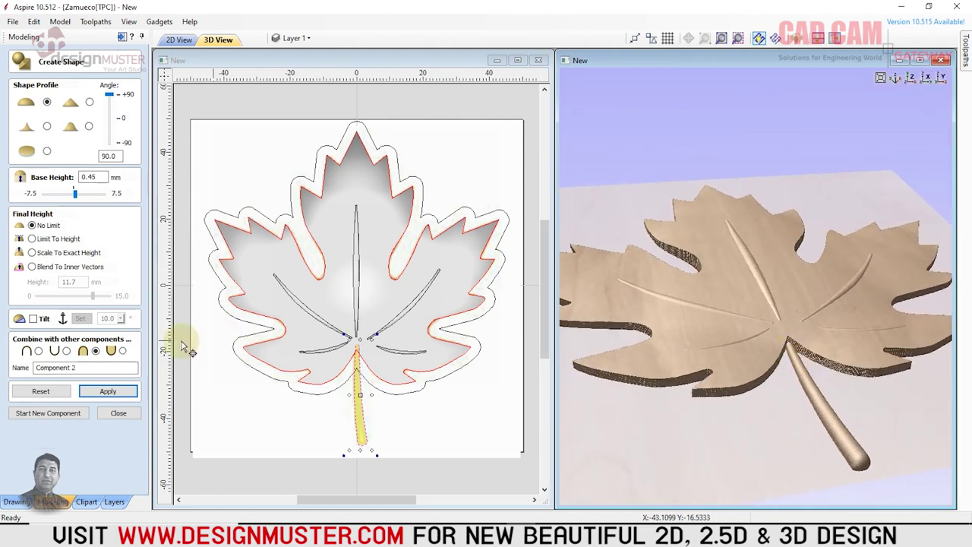
pyautogui.click(80, 194)
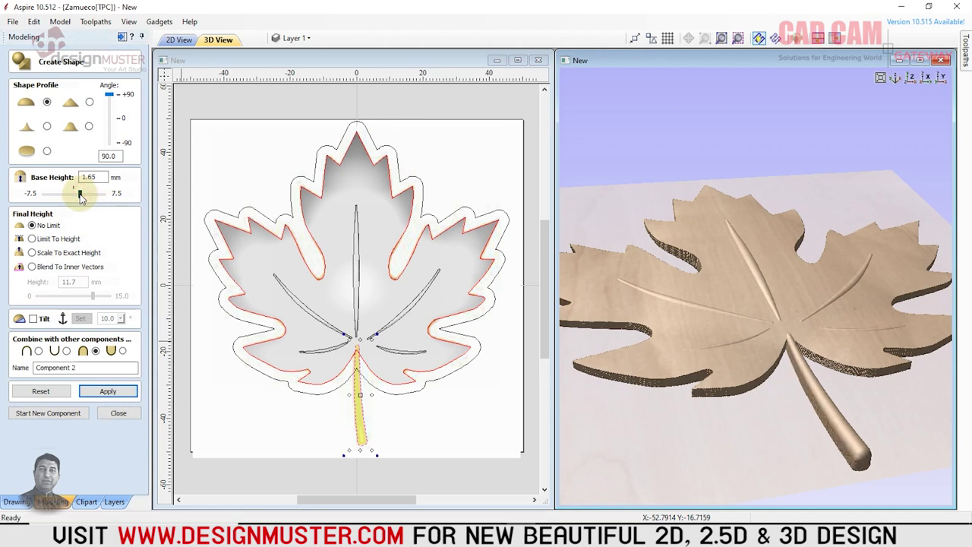
pyautogui.moveTo(79, 196); pyautogui.dragTo(1, 188)
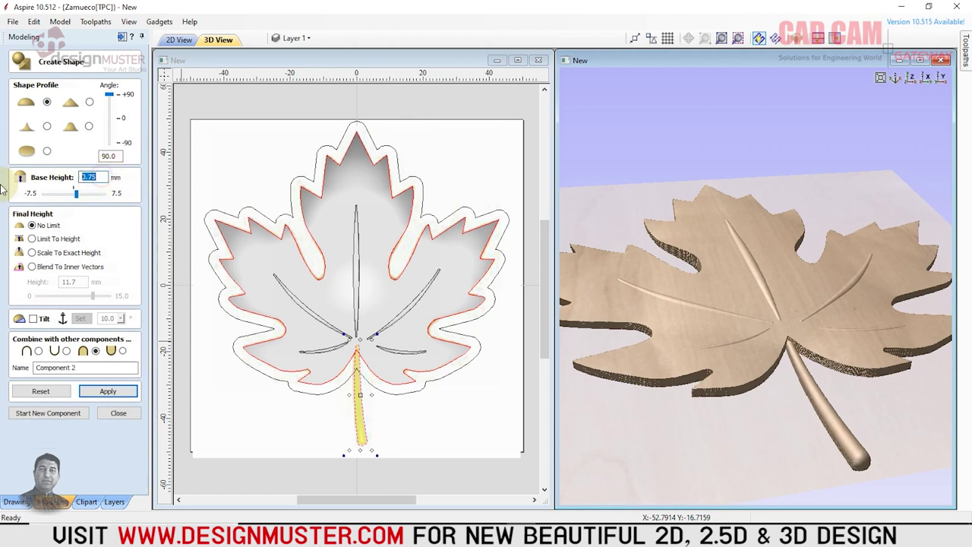
pyautogui.click(86, 300)
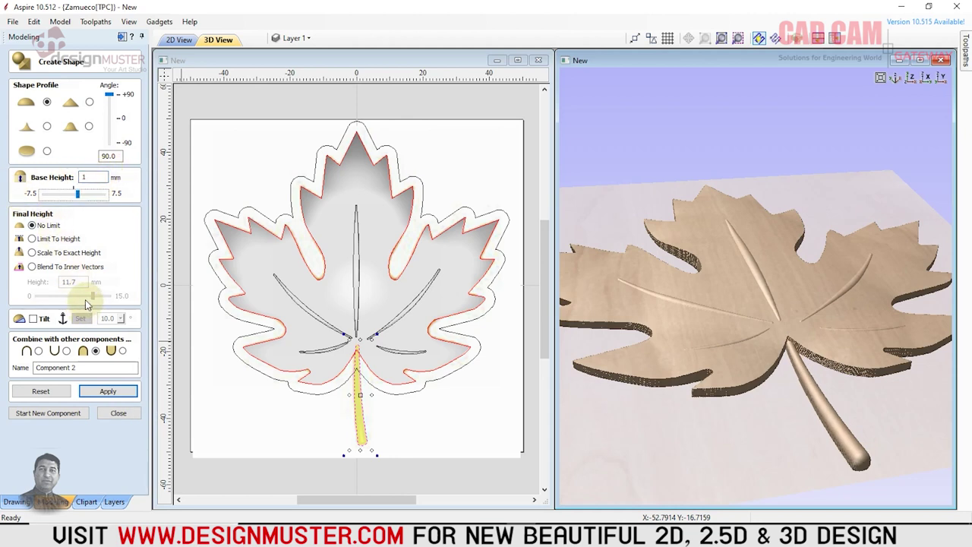
# Try Scale To Exact Height on the stem at 5 mm, then 4 mm
pyautogui.click(32, 252)
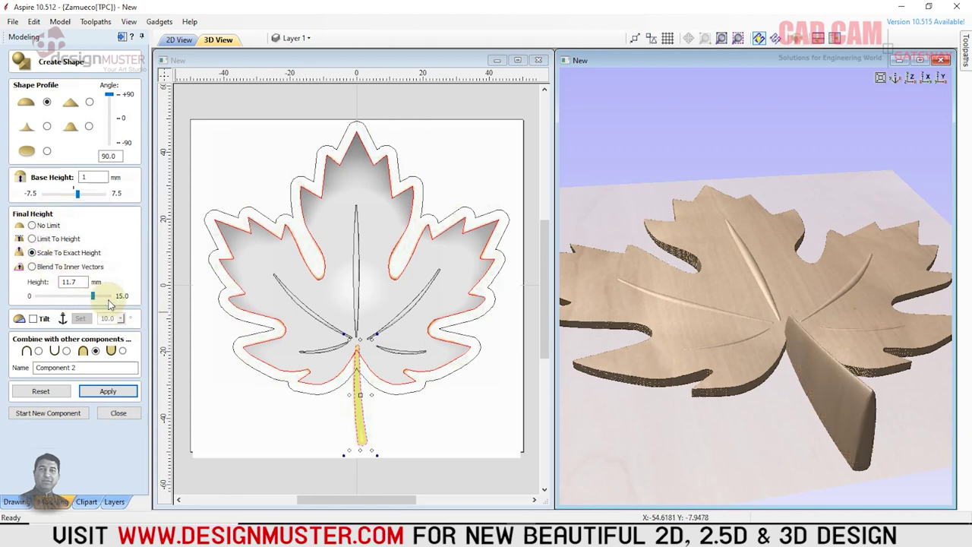
pyautogui.doubleClick(69, 282)
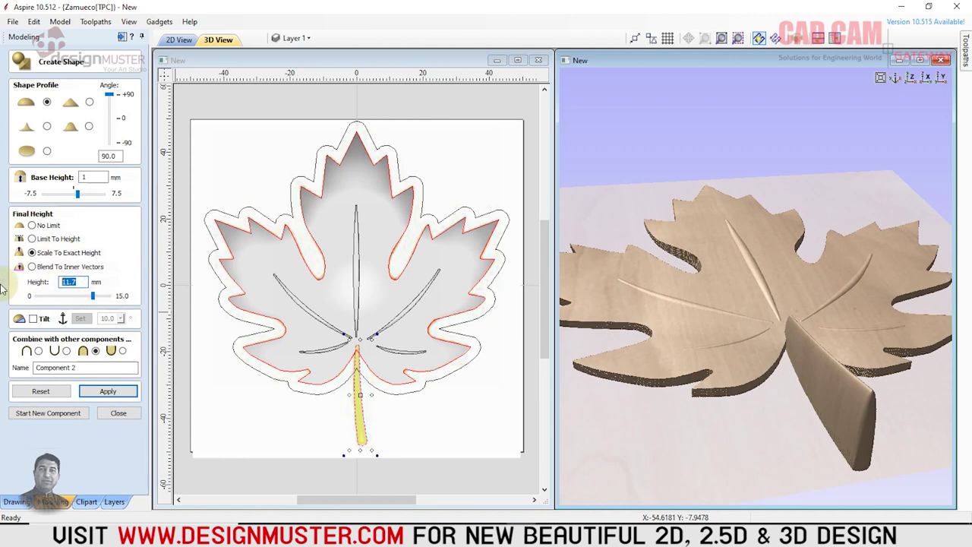
pyautogui.write('5')
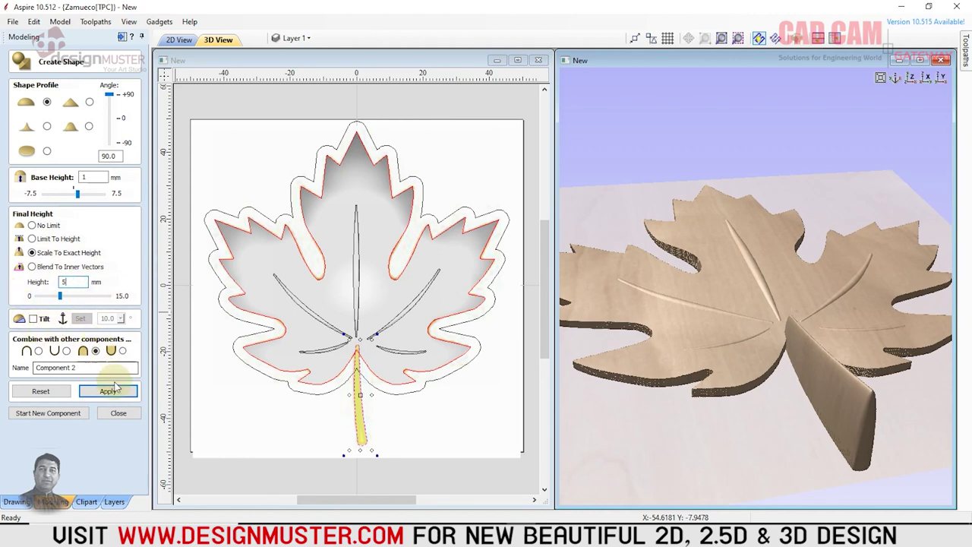
pyautogui.click(114, 392)
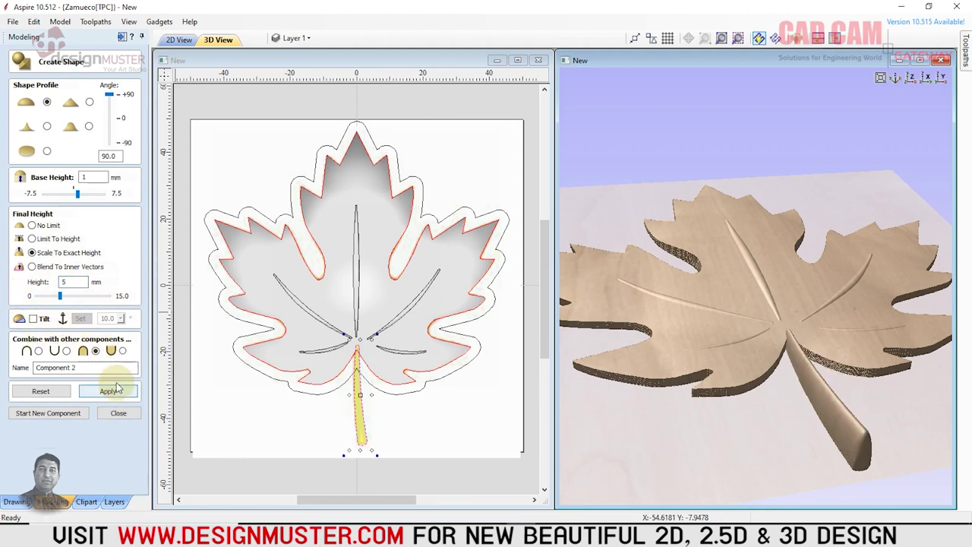
pyautogui.doubleClick(66, 282)
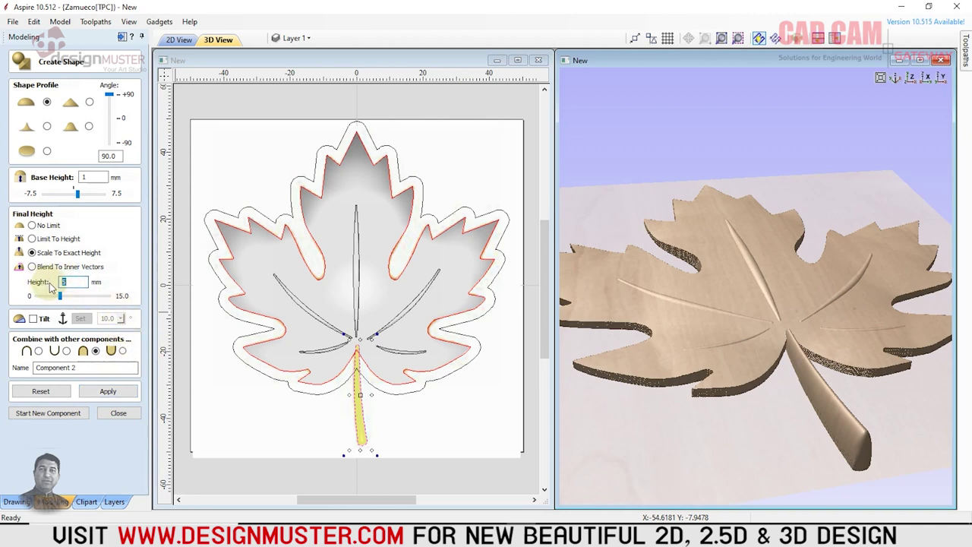
pyautogui.write('4')
pyautogui.click(109, 392)
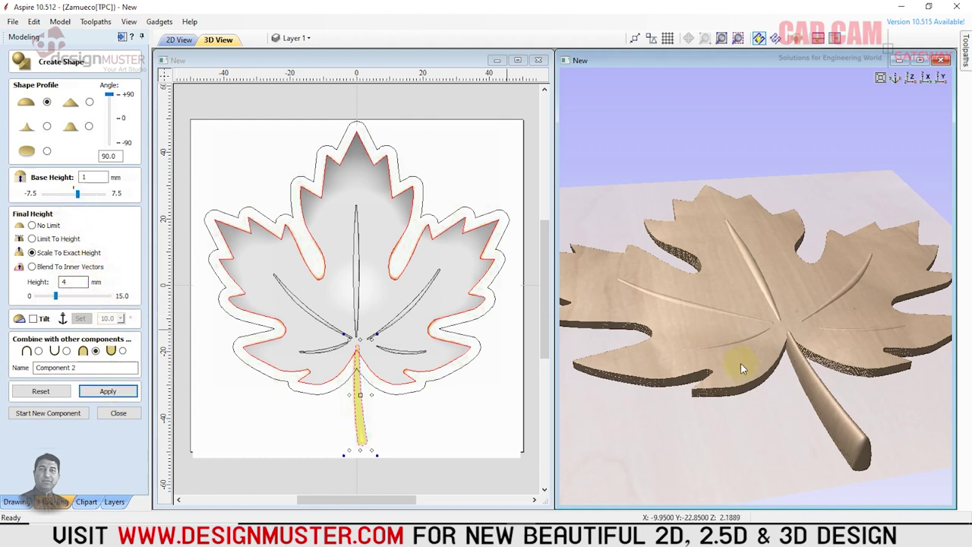
# Switch the stem to Limit To Height at 5 mm and apply it
pyautogui.click(35, 239)
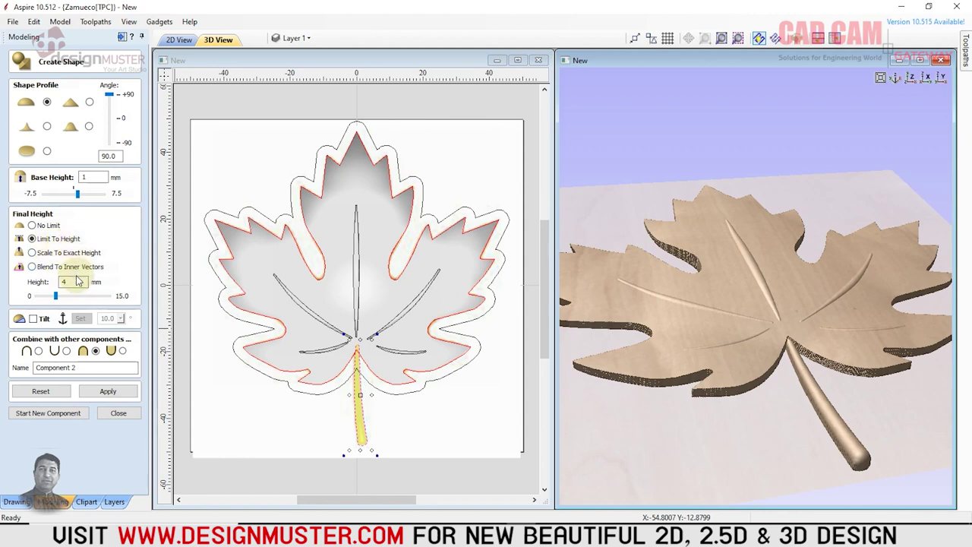
pyautogui.write('5')
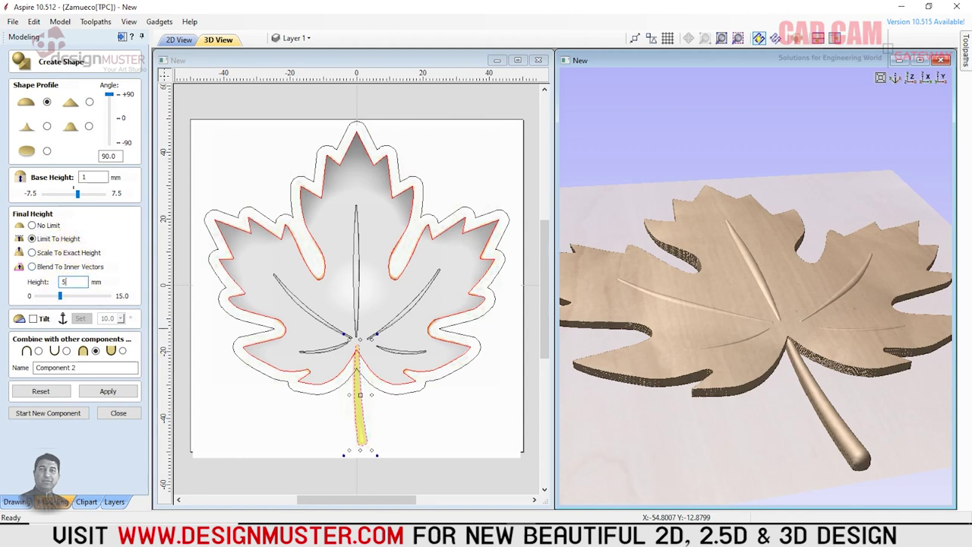
pyautogui.press('Tab')
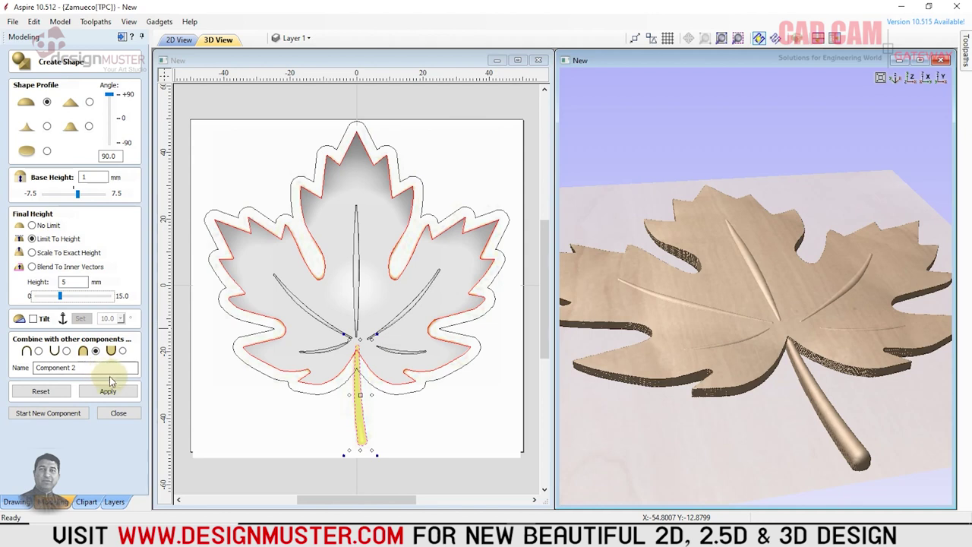
pyautogui.click(116, 392)
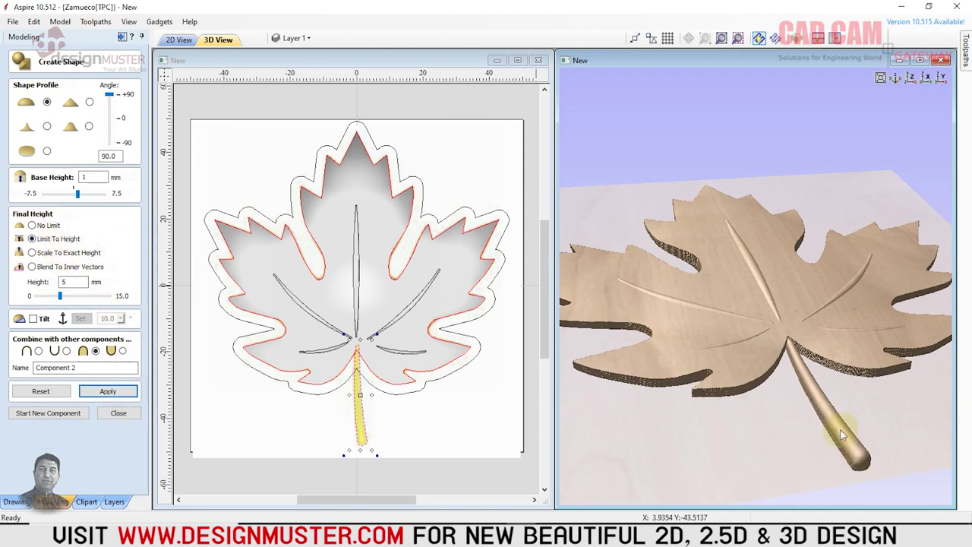
pyautogui.moveTo(645, 142)
pyautogui.mouseDown()
pyautogui.moveTo(709, 218)
pyautogui.moveTo(806, 287)
pyautogui.mouseUp()
pyautogui.scroll(3, 759, 299)
pyautogui.scroll(3, 760, 304)
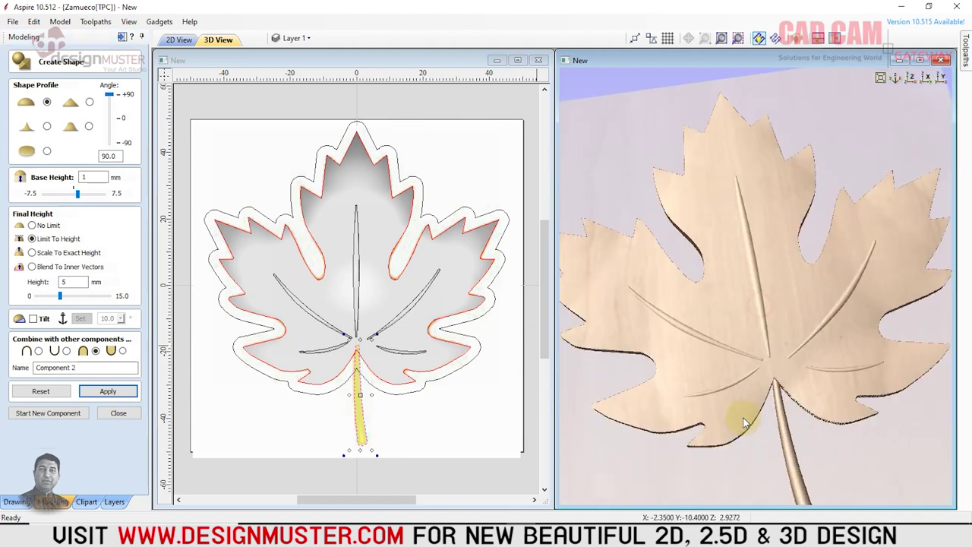
pyautogui.moveTo(774, 366)
pyautogui.mouseDown()
pyautogui.moveTo(705, 293)
pyautogui.moveTo(716, 256)
pyautogui.moveTo(615, 241)
pyautogui.moveTo(669, 326)
pyautogui.moveTo(801, 325)
pyautogui.moveTo(799, 398)
pyautogui.moveTo(713, 382)
pyautogui.moveTo(716, 256)
pyautogui.moveTo(817, 246)
pyautogui.moveTo(805, 265)
pyautogui.moveTo(860, 232)
pyautogui.moveTo(809, 205)
pyautogui.moveTo(815, 219)
pyautogui.moveTo(780, 360)
pyautogui.moveTo(821, 351)
pyautogui.moveTo(743, 247)
pyautogui.moveTo(792, 191)
pyautogui.moveTo(756, 225)
pyautogui.mouseUp()
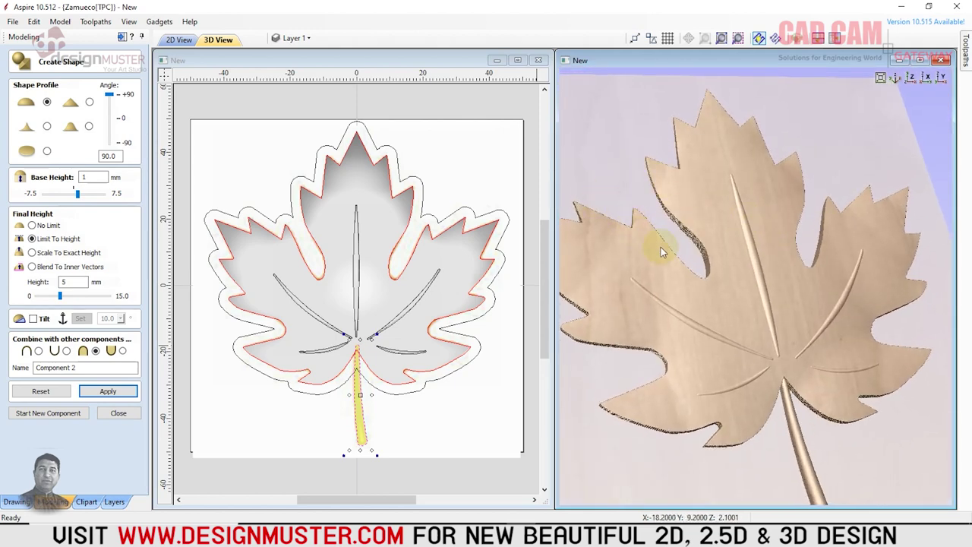
# Create a 1 mm inward offset of the leaf's outer outline
pyautogui.click(426, 195)
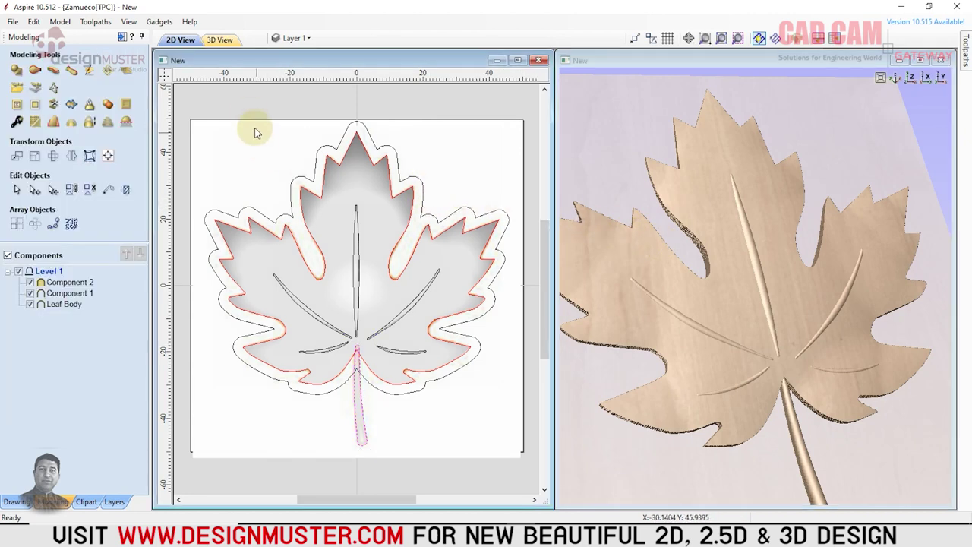
pyautogui.click(349, 153)
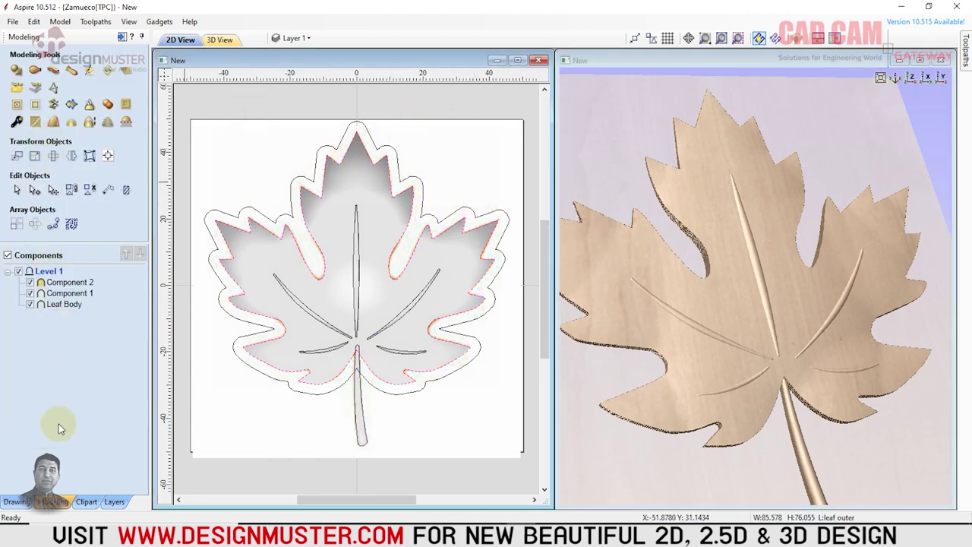
pyautogui.click(17, 502)
pyautogui.click(19, 380)
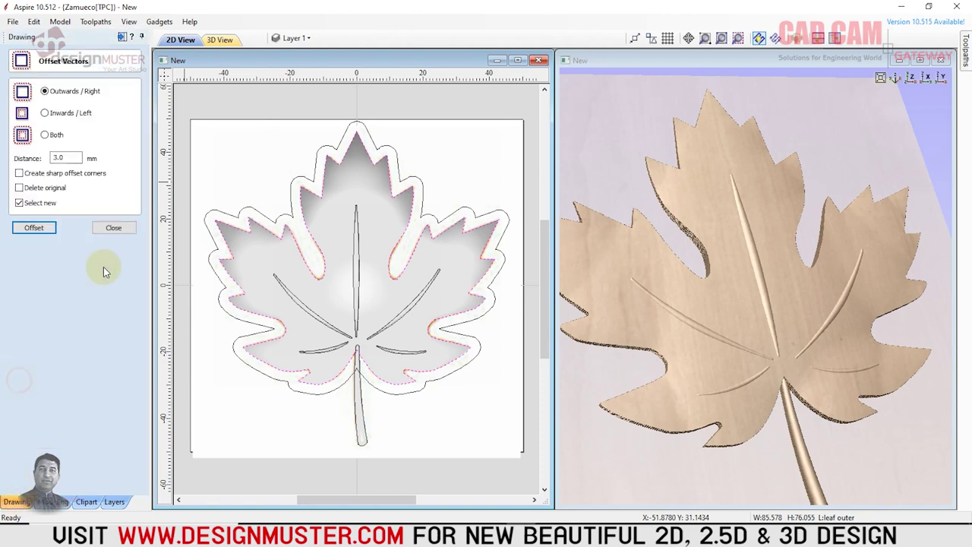
pyautogui.click(45, 112)
pyautogui.doubleClick(59, 157)
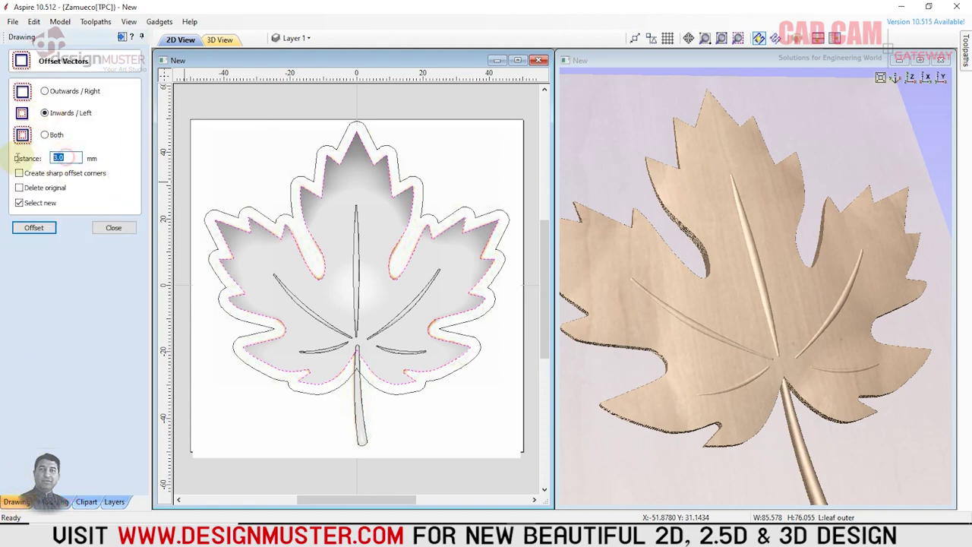
pyautogui.write('1')
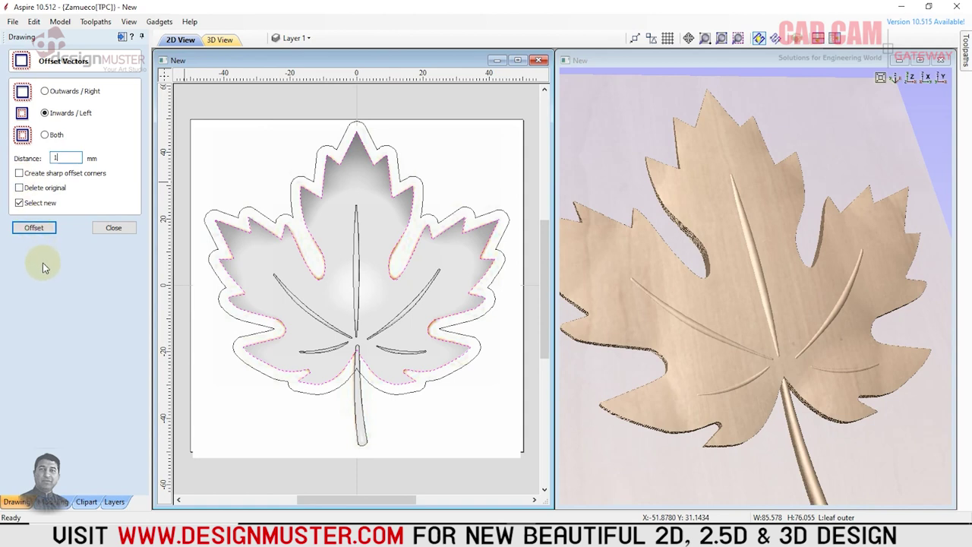
pyautogui.click(34, 227)
# Close the offset tool and select both leaf outline vectors
pyautogui.click(105, 229)
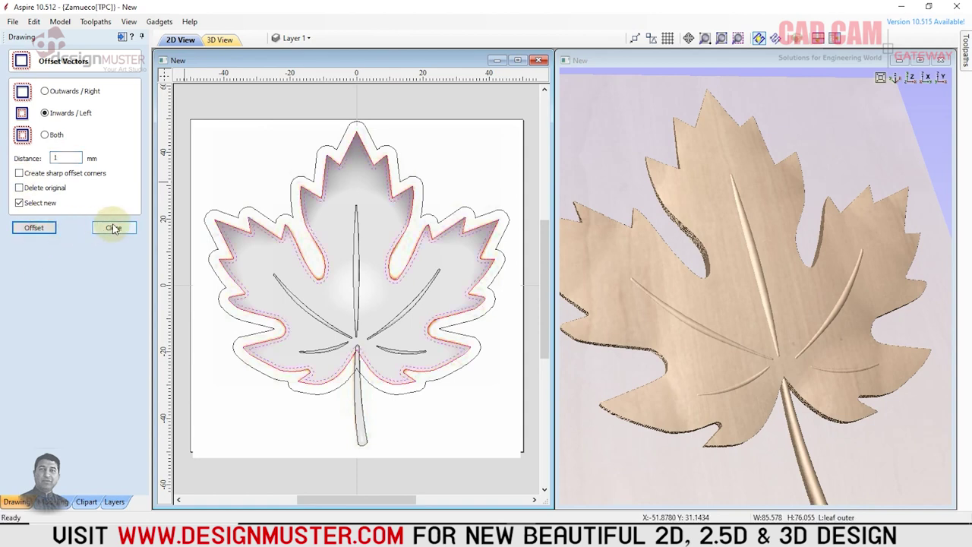
pyautogui.click(112, 228)
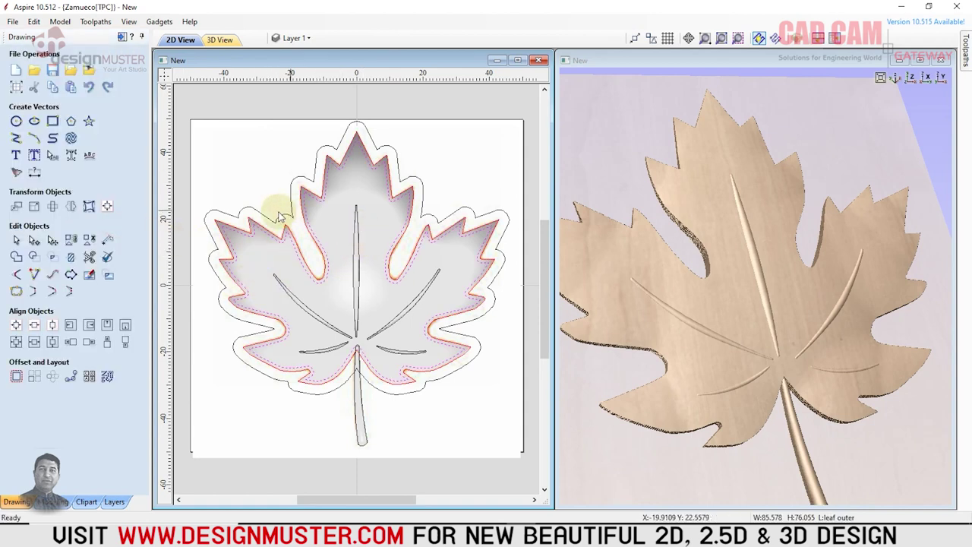
pyautogui.click(230, 164)
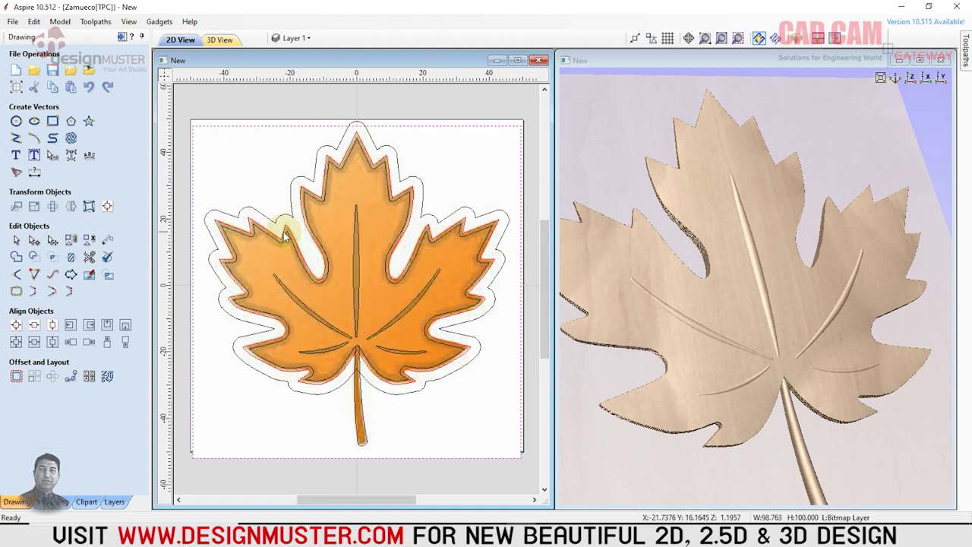
pyautogui.click(283, 233)
pyautogui.press('Escape')
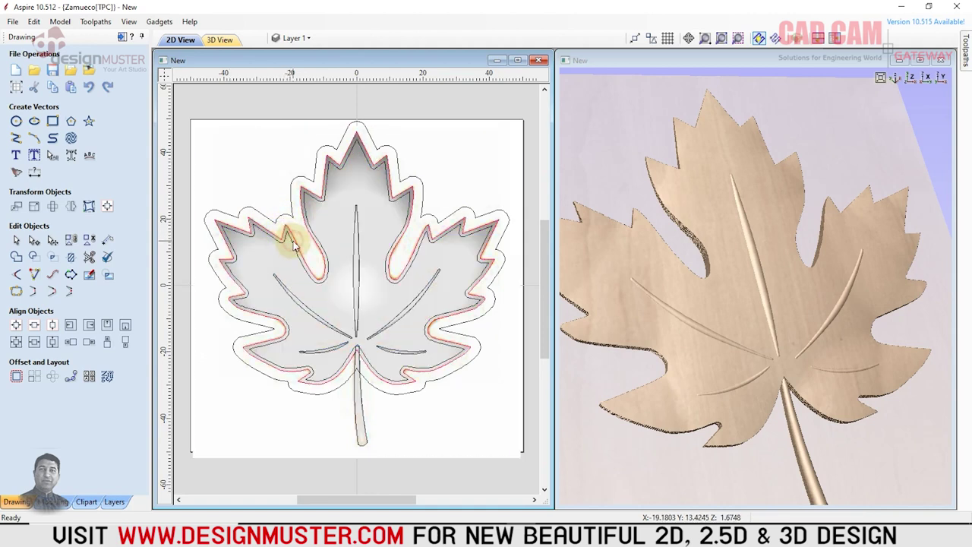
pyautogui.click(295, 245)
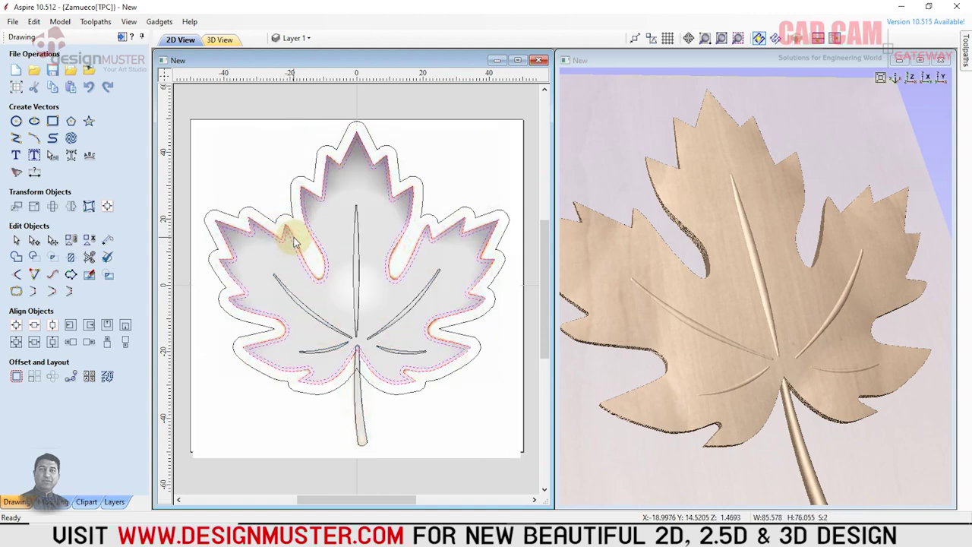
# Start a rounded shape on the border vectors with base height 0 and no height limit
pyautogui.click(55, 501)
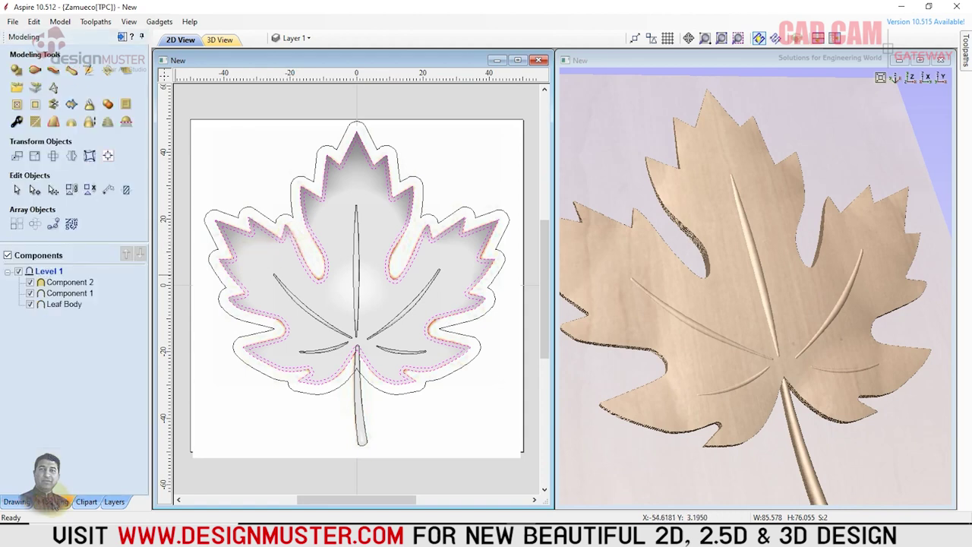
pyautogui.click(17, 71)
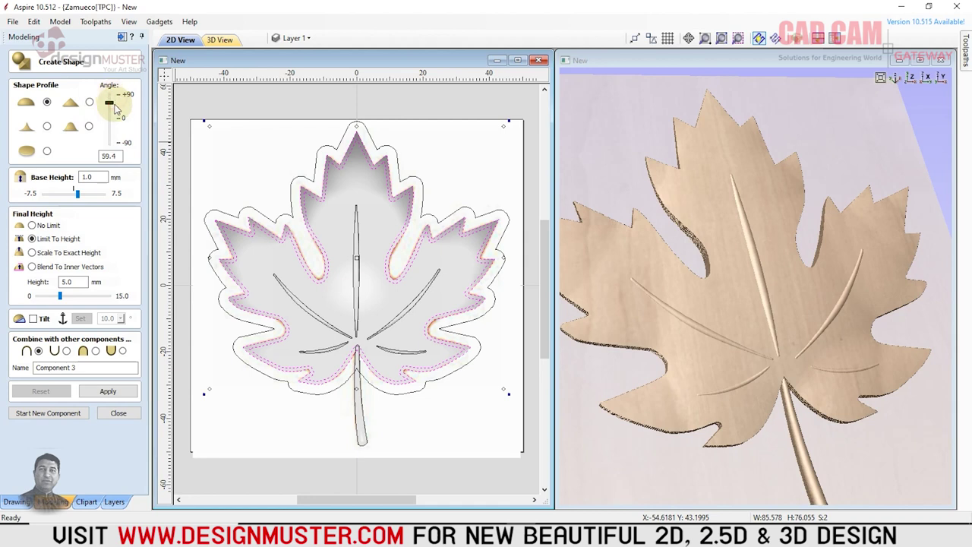
pyautogui.moveTo(115, 109); pyautogui.dragTo(114, 106)
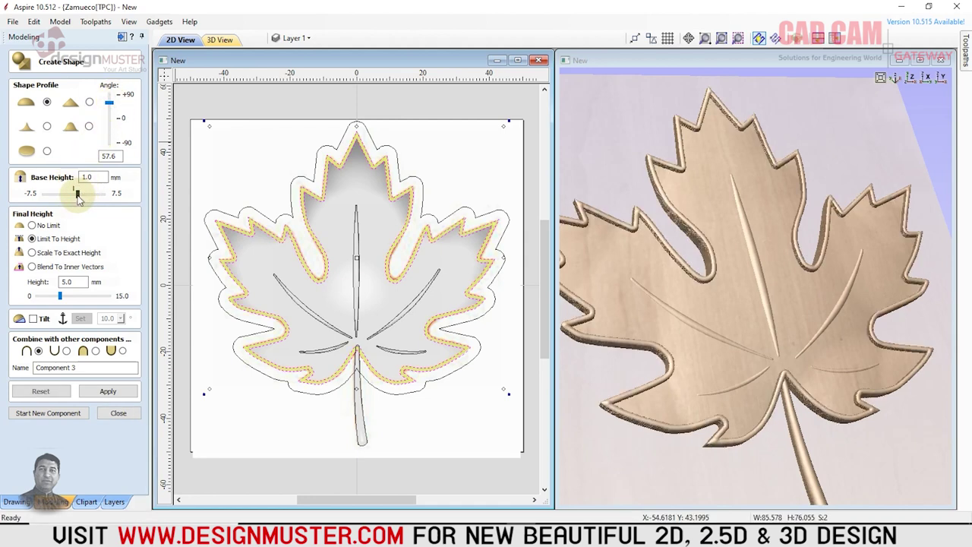
pyautogui.doubleClick(98, 177)
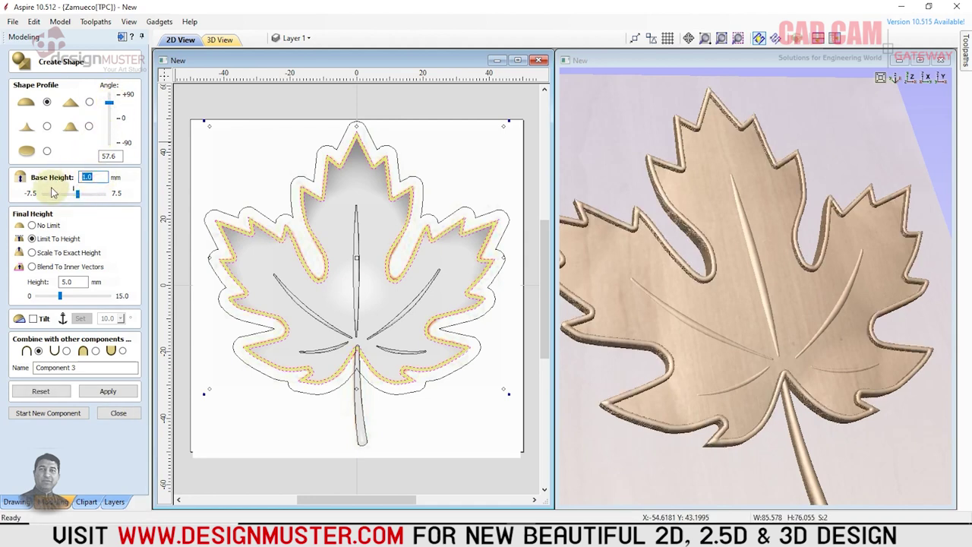
pyautogui.write('0')
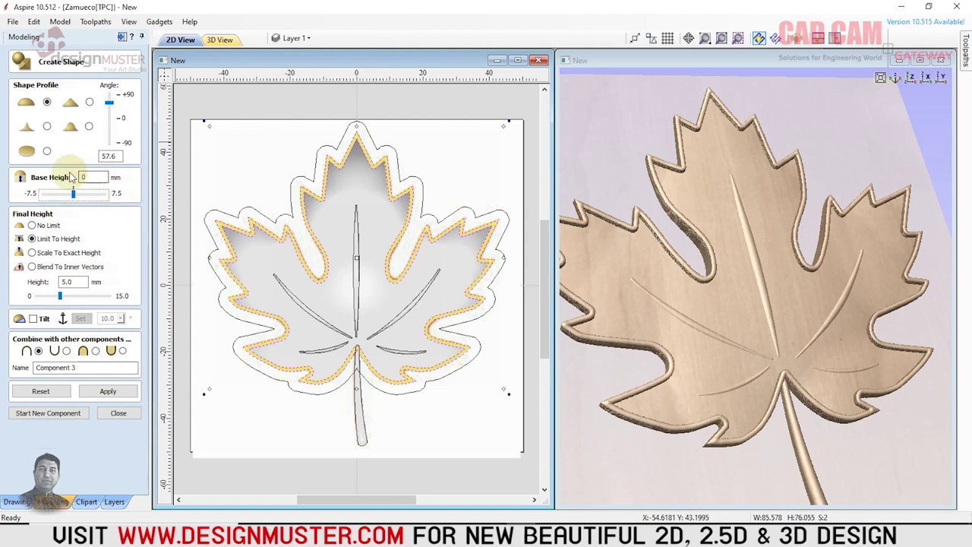
pyautogui.click(34, 227)
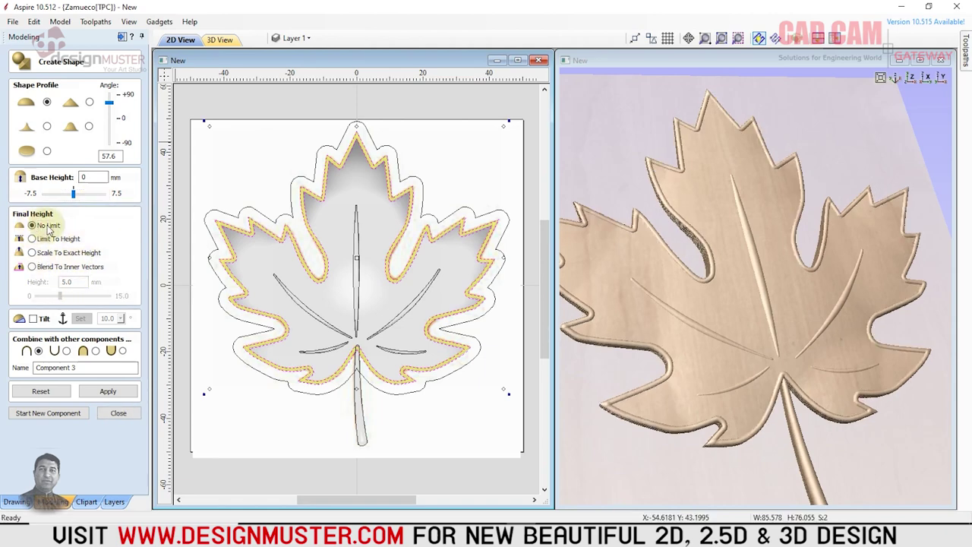
pyautogui.moveTo(704, 282)
pyautogui.mouseDown()
pyautogui.moveTo(632, 329)
pyautogui.moveTo(744, 190)
pyautogui.moveTo(755, 264)
pyautogui.moveTo(801, 280)
pyautogui.moveTo(690, 270)
pyautogui.mouseUp()
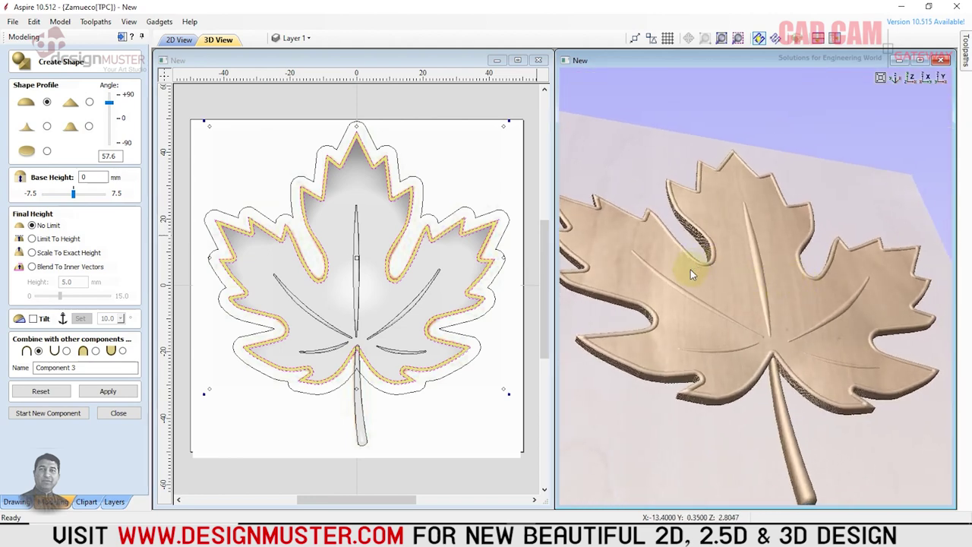
pyautogui.moveTo(781, 287)
pyautogui.mouseDown()
pyautogui.moveTo(716, 391)
pyautogui.moveTo(795, 178)
pyautogui.moveTo(828, 126)
pyautogui.moveTo(825, 162)
pyautogui.moveTo(786, 199)
pyautogui.mouseUp()
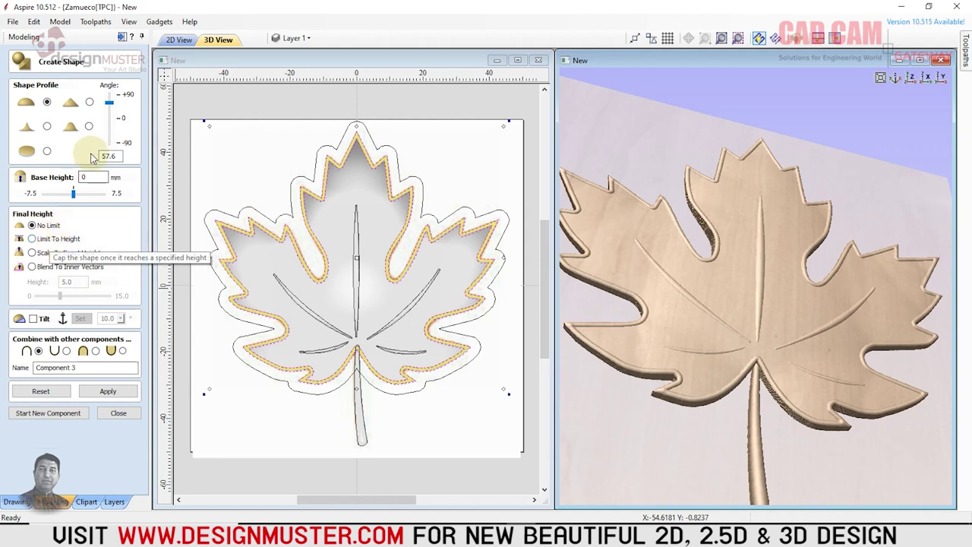
# Steepen the border profile to about 79.2° and cap it at 1 mm
pyautogui.moveTo(109, 102); pyautogui.dragTo(109, 94)
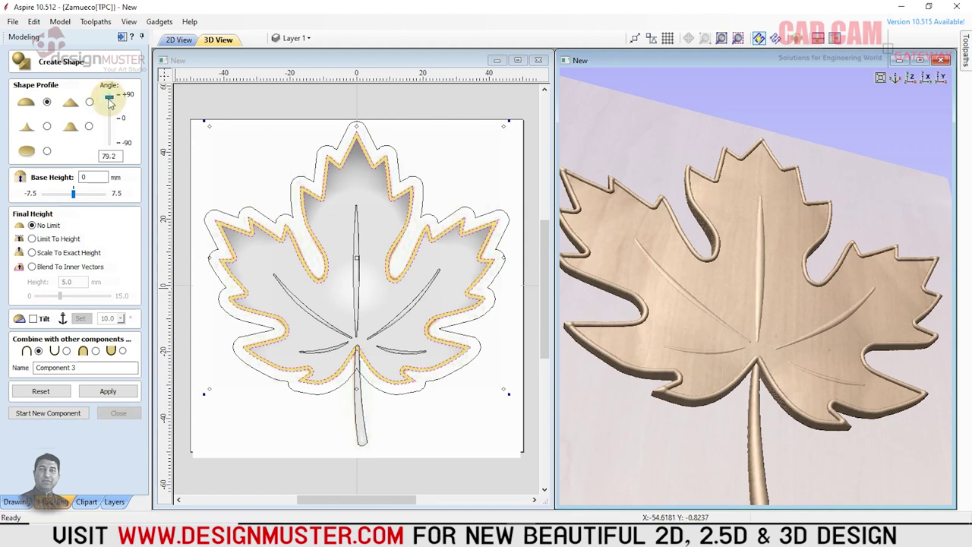
pyautogui.click(33, 240)
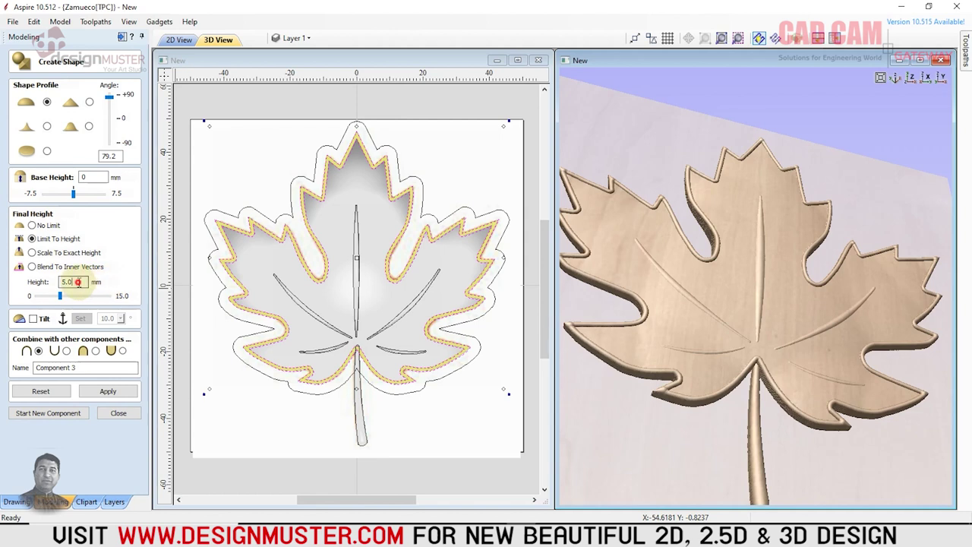
pyautogui.moveTo(78, 282); pyautogui.dragTo(29, 292)
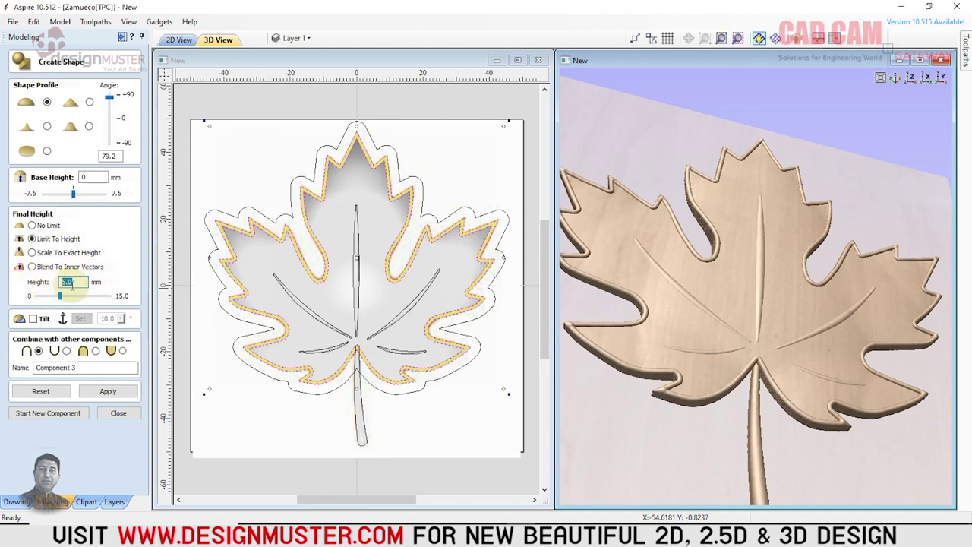
pyautogui.write('1')
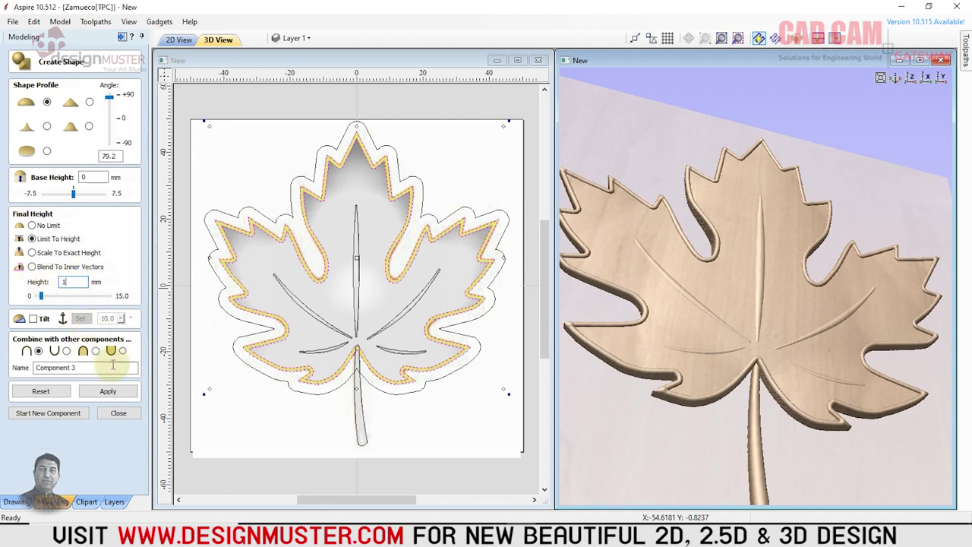
pyautogui.click(114, 392)
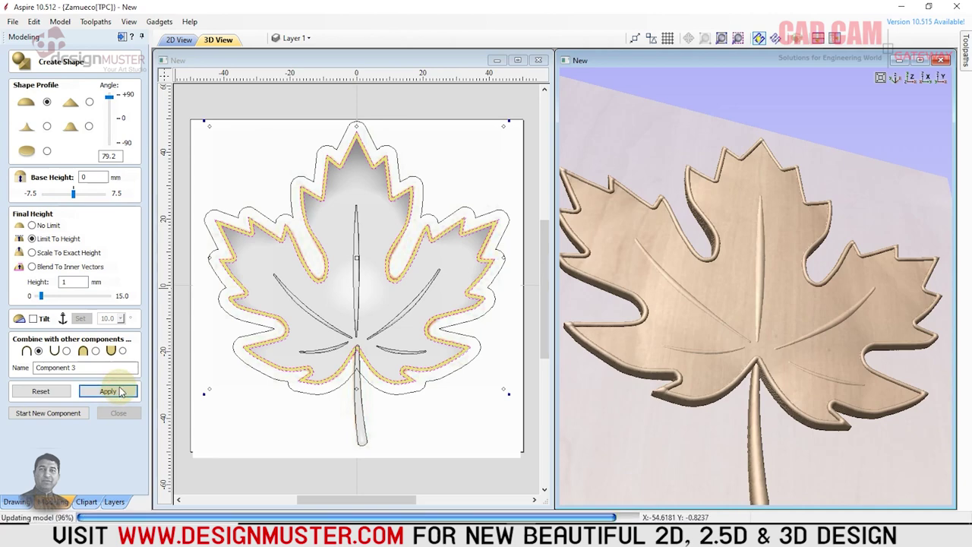
pyautogui.moveTo(664, 200)
pyautogui.mouseDown()
pyautogui.moveTo(812, 268)
pyautogui.moveTo(782, 267)
pyautogui.mouseUp()
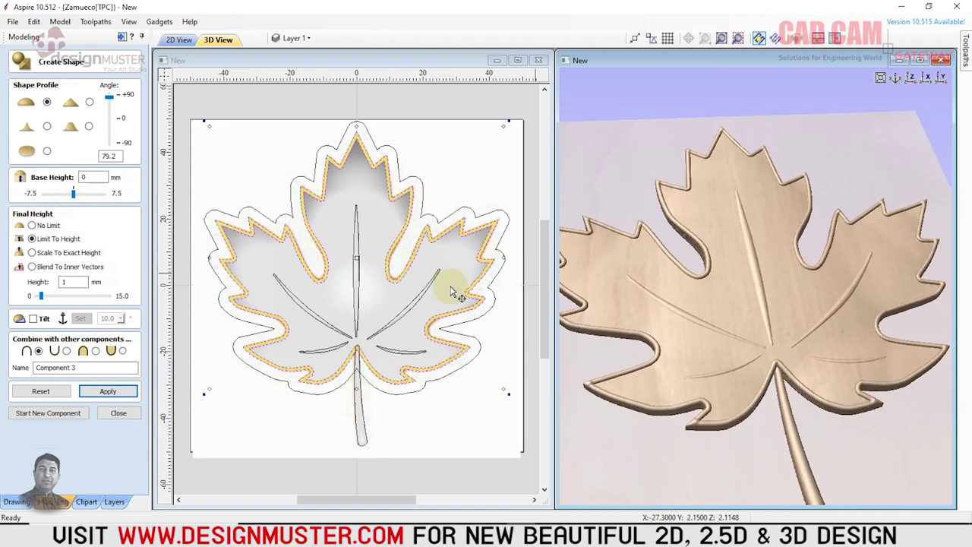
# Scale the border shape to an exact 0.5 mm height
pyautogui.click(31, 253)
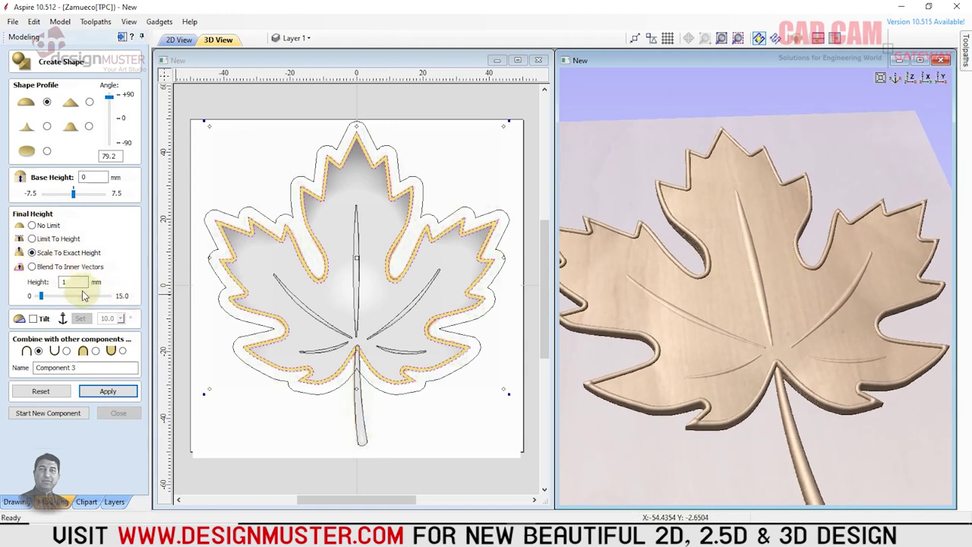
pyautogui.moveTo(79, 281); pyautogui.dragTo(16, 281)
pyautogui.write('.5')
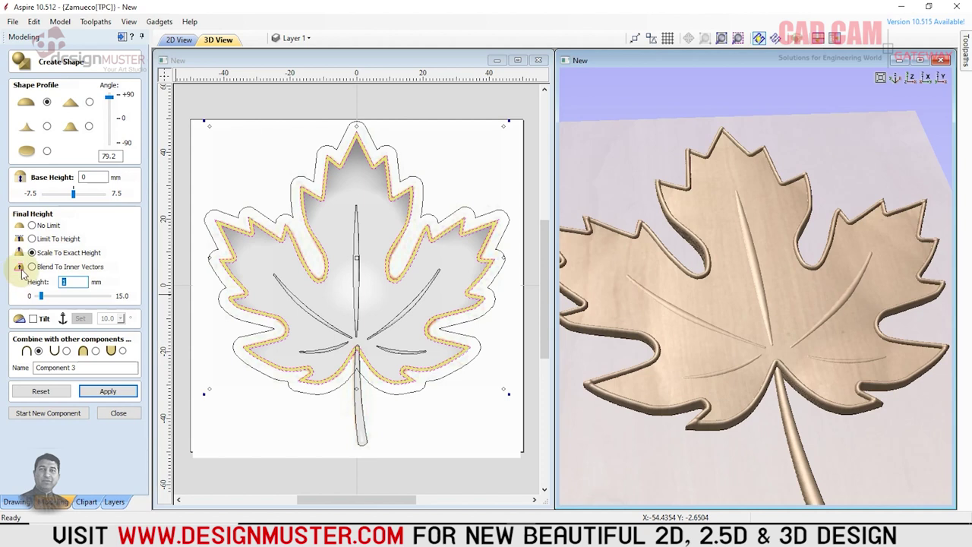
pyautogui.click(134, 393)
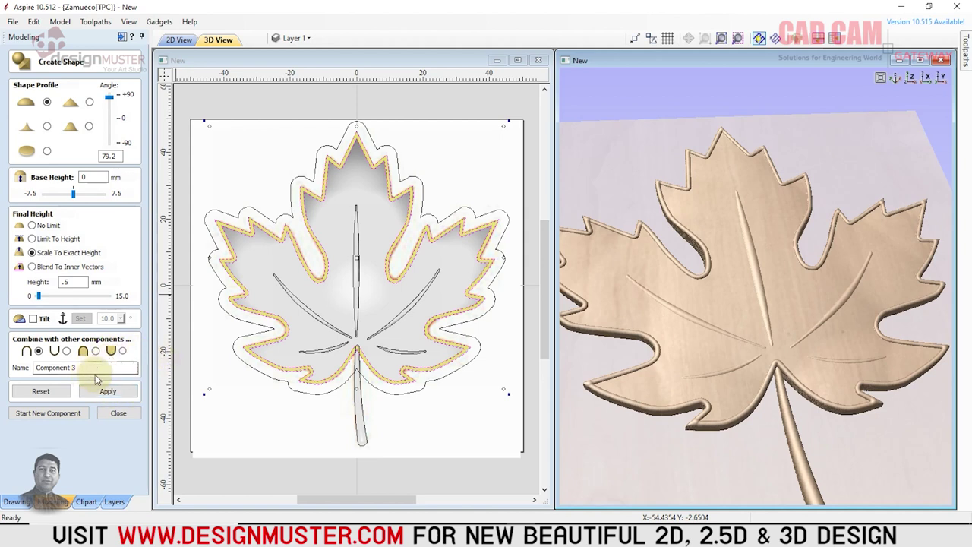
# Rename the border component to Leaf Border, apply, and close the shape form
pyautogui.moveTo(83, 368); pyautogui.dragTo(22, 361)
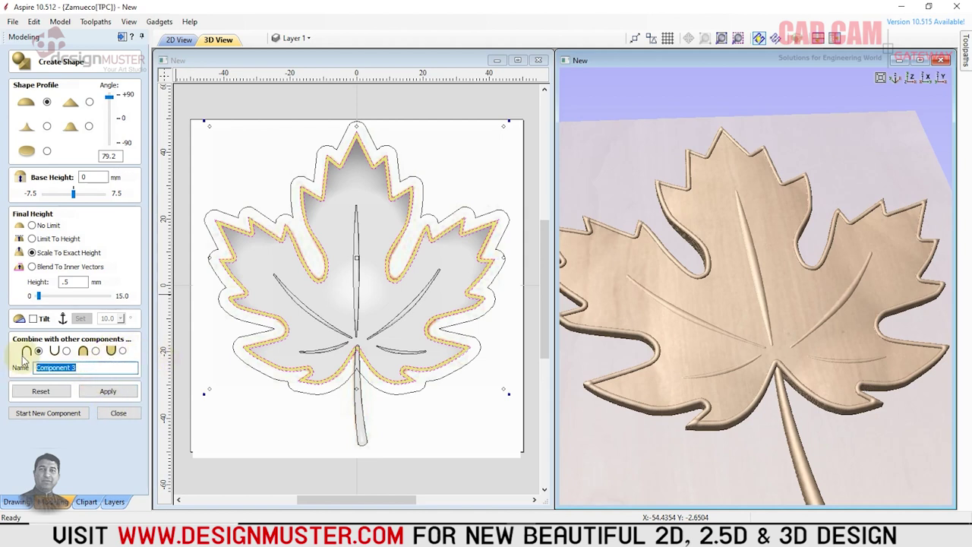
pyautogui.write('Leaf Border')
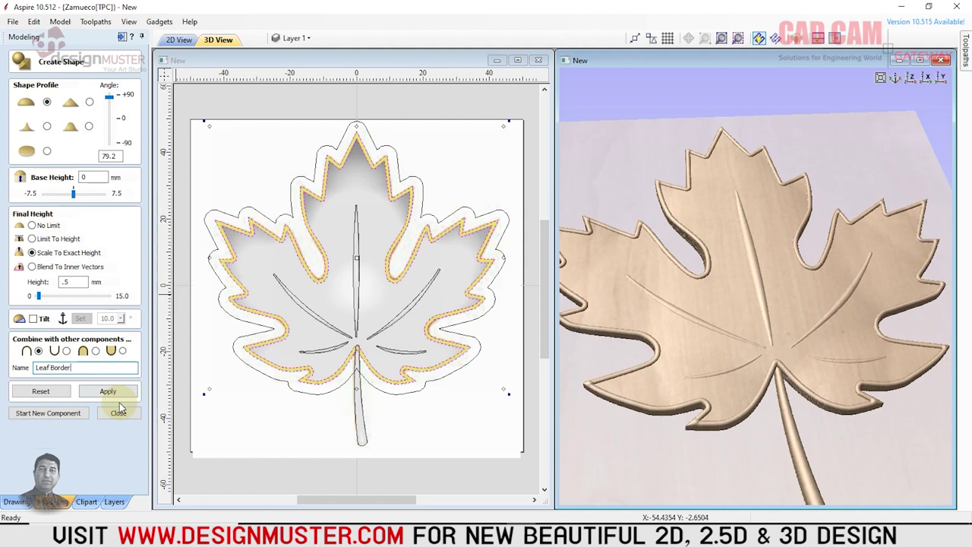
pyautogui.click(108, 391)
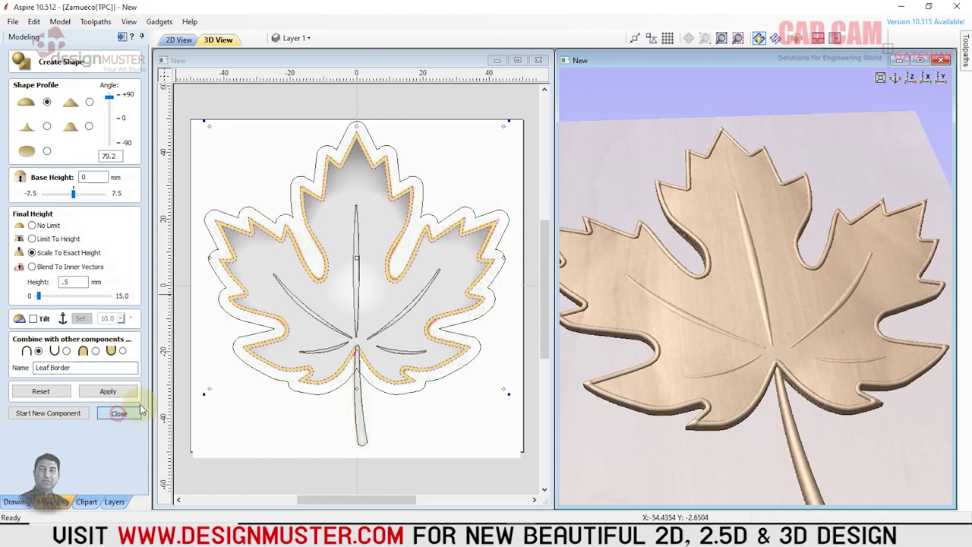
pyautogui.click(139, 411)
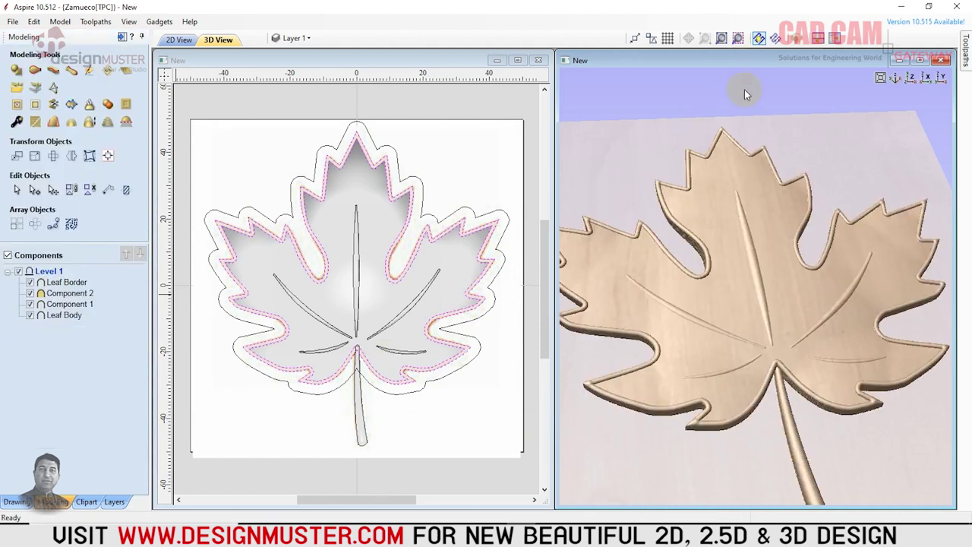
# Deselect the vectors and toggle the leaf bitmap layer on and off
pyautogui.moveTo(752, 257)
pyautogui.mouseDown()
pyautogui.moveTo(728, 341)
pyautogui.moveTo(736, 258)
pyautogui.moveTo(773, 173)
pyautogui.moveTo(787, 216)
pyautogui.moveTo(741, 210)
pyautogui.moveTo(764, 211)
pyautogui.moveTo(842, 285)
pyautogui.moveTo(737, 234)
pyautogui.moveTo(728, 176)
pyautogui.moveTo(741, 204)
pyautogui.mouseUp()
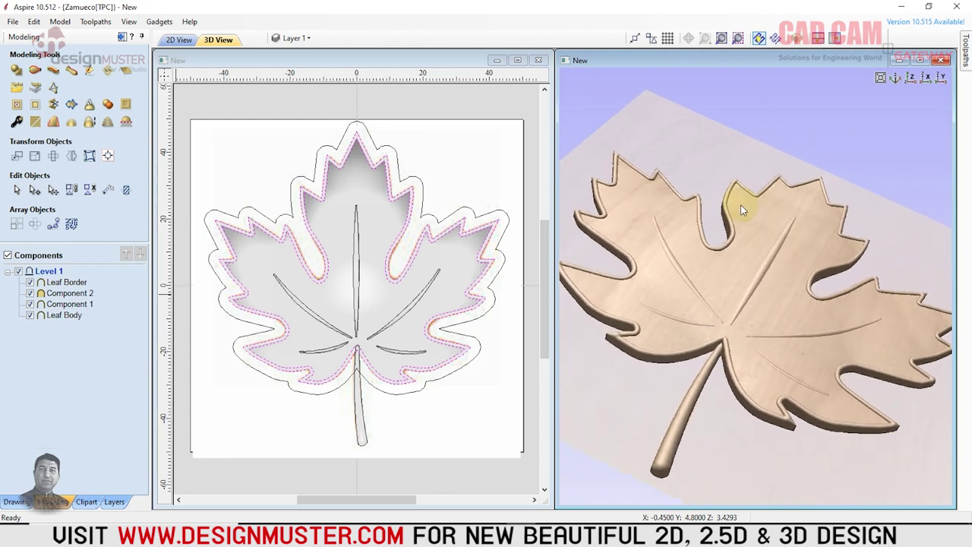
pyautogui.click(491, 112)
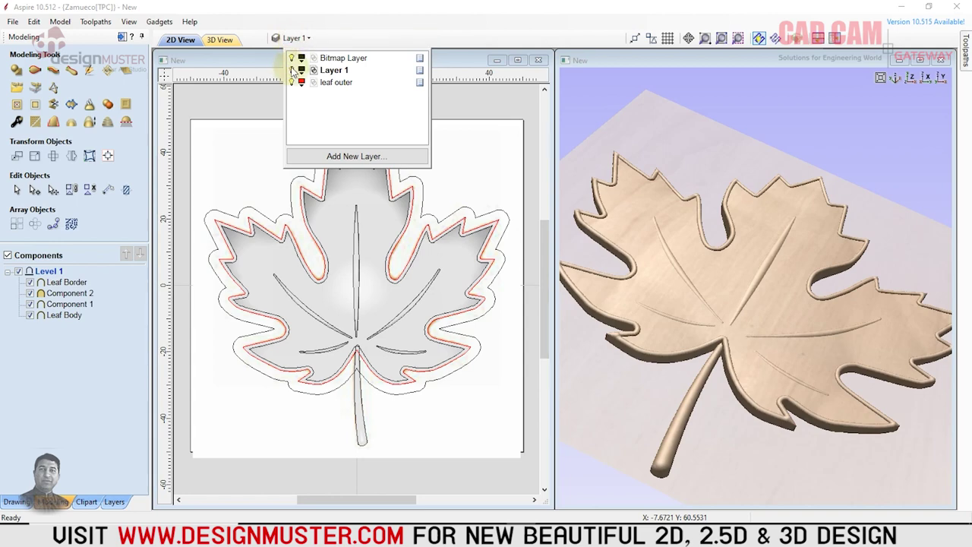
pyautogui.click(290, 58)
pyautogui.click(290, 58)
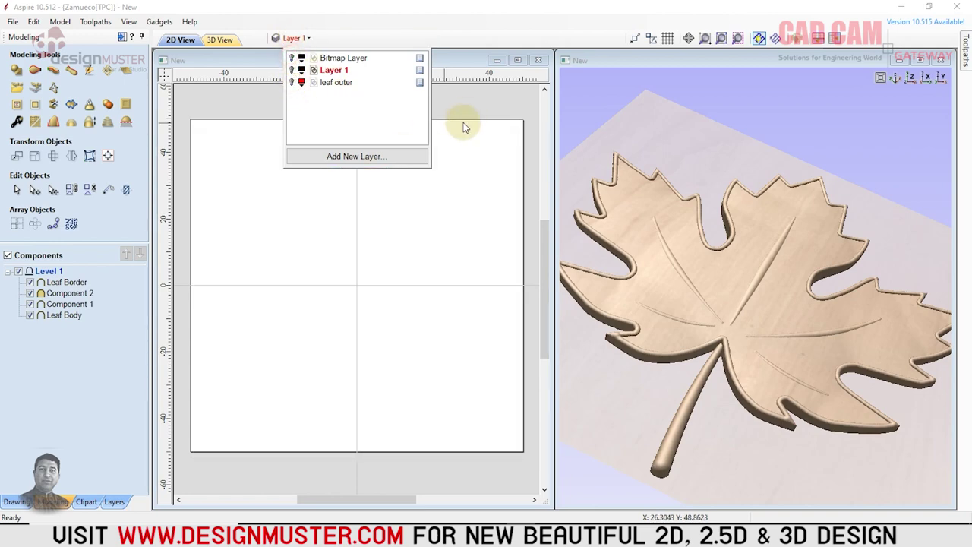
# Enlarge the 3D view, switch to an isometric angle and zoom in on the leaf
pyautogui.moveTo(663, 219)
pyautogui.mouseDown()
pyautogui.moveTo(750, 234)
pyautogui.moveTo(787, 383)
pyautogui.moveTo(683, 304)
pyautogui.moveTo(731, 329)
pyautogui.mouseUp()
pyautogui.click(923, 61)
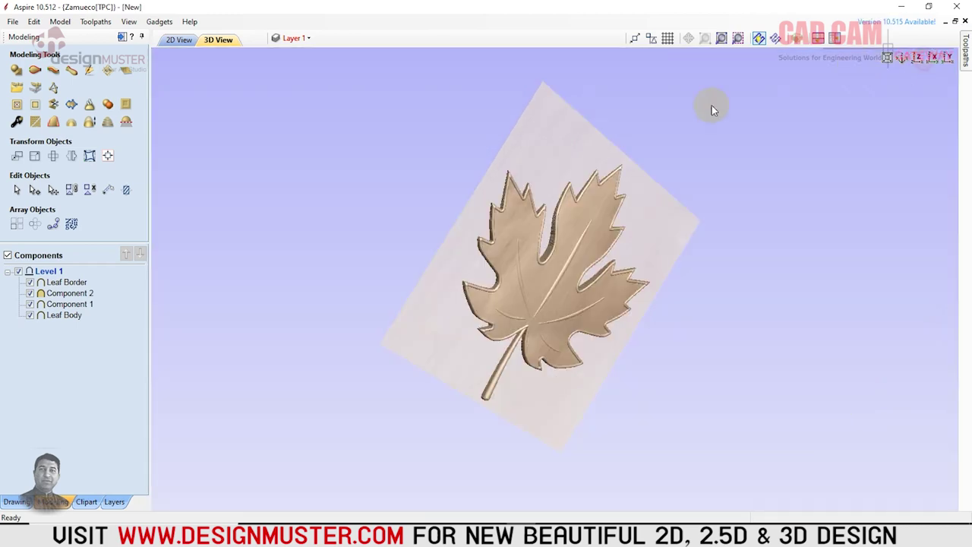
pyautogui.moveTo(627, 332)
pyautogui.mouseDown()
pyautogui.moveTo(612, 126)
pyautogui.moveTo(428, 272)
pyautogui.moveTo(521, 191)
pyautogui.mouseUp()
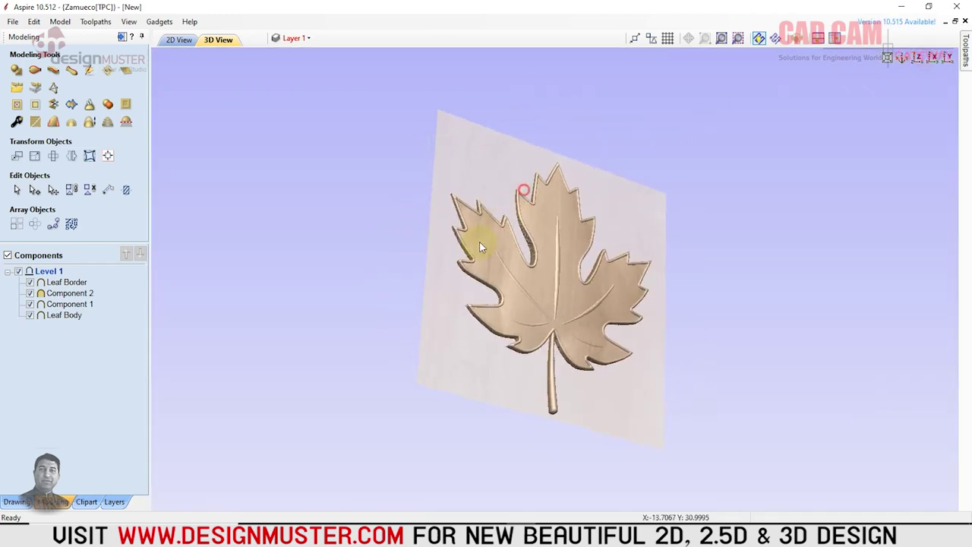
pyautogui.click(909, 59)
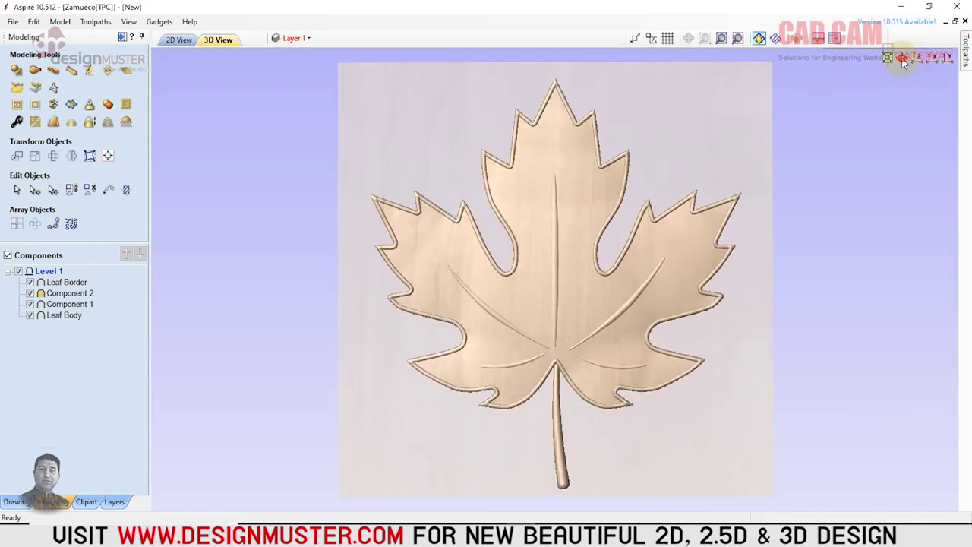
pyautogui.click(901, 57)
pyautogui.scroll(1, 626, 305)
pyautogui.scroll(1, 621, 308)
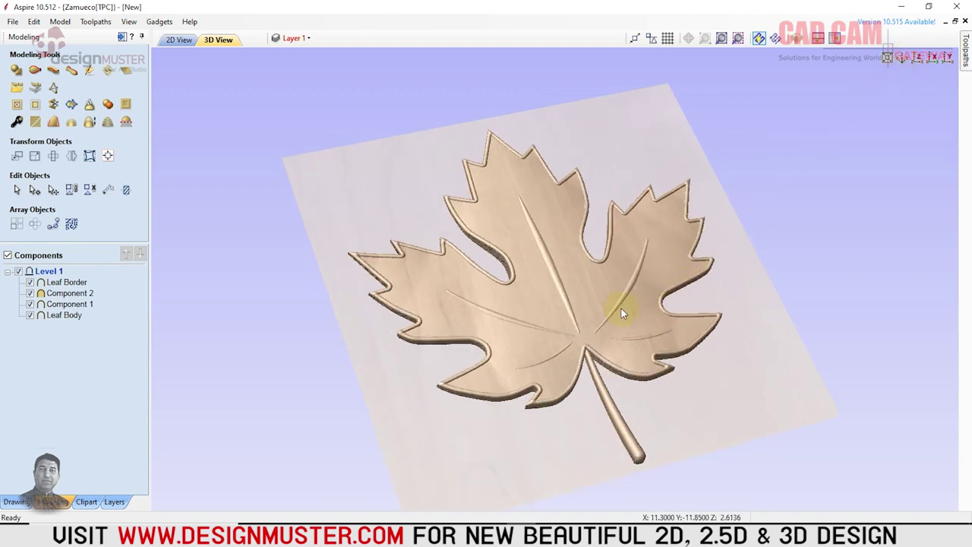
pyautogui.scroll(2, 621, 308)
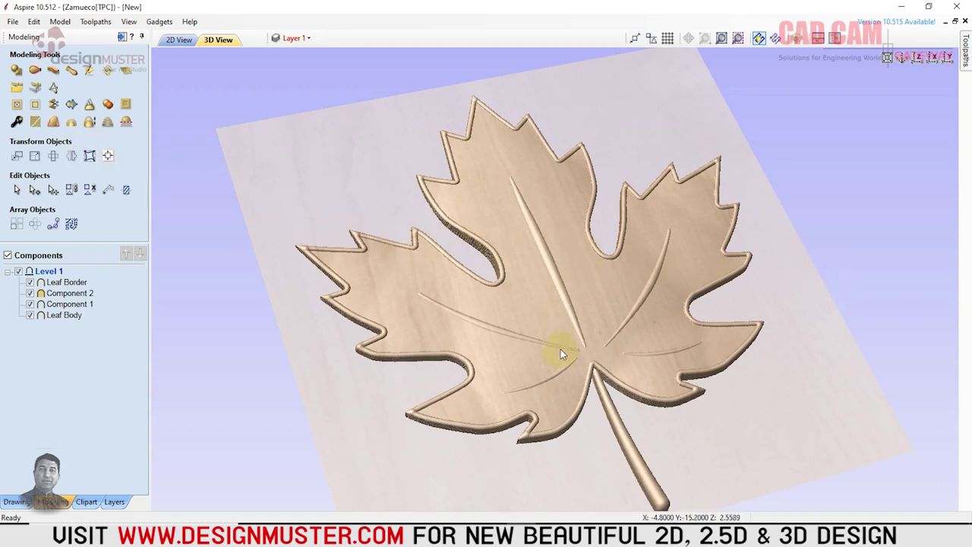
pyautogui.click(35, 123)
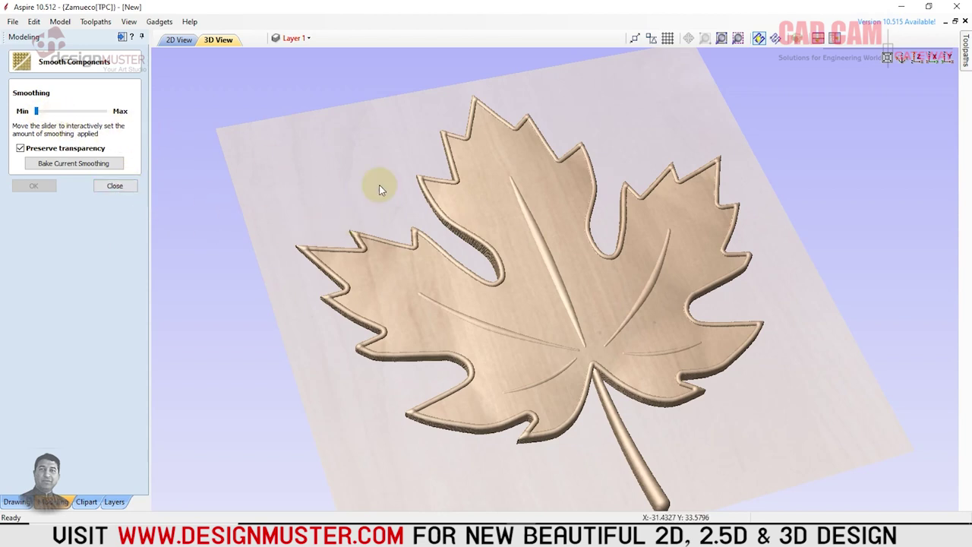
pyautogui.moveTo(36, 111); pyautogui.dragTo(61, 116)
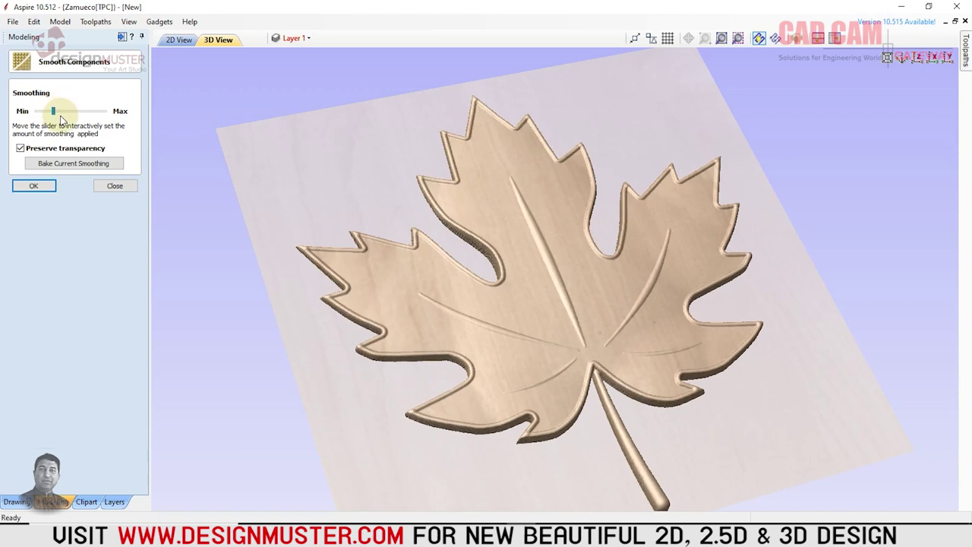
pyautogui.click(70, 166)
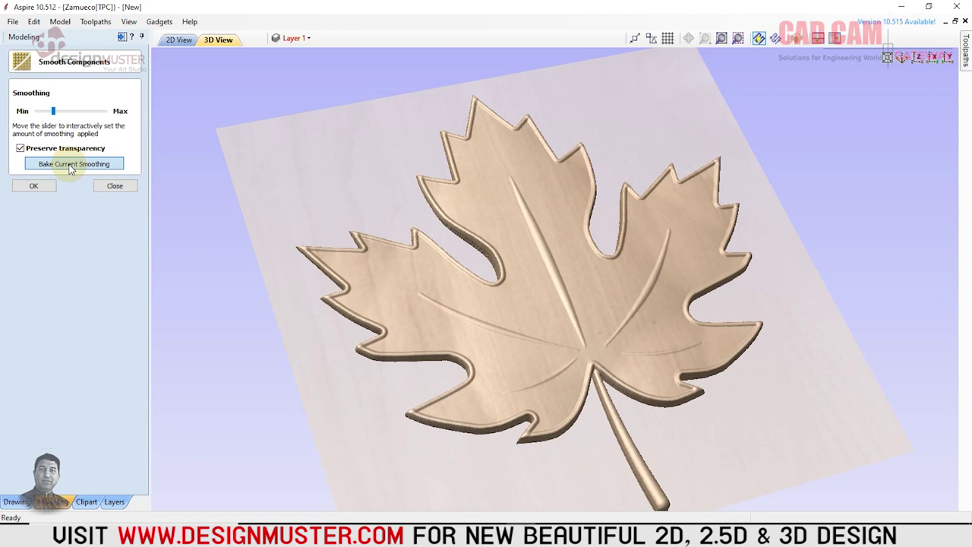
pyautogui.click(72, 168)
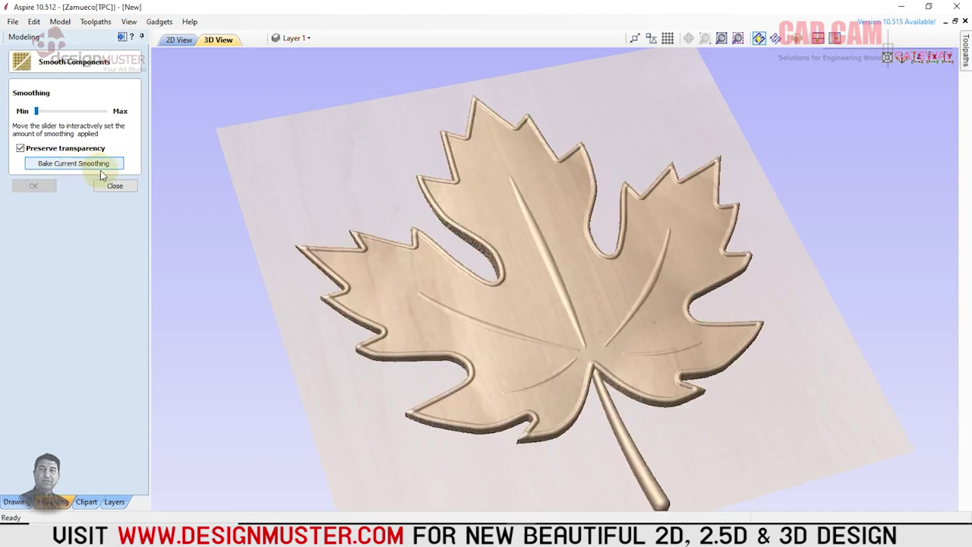
pyautogui.click(111, 189)
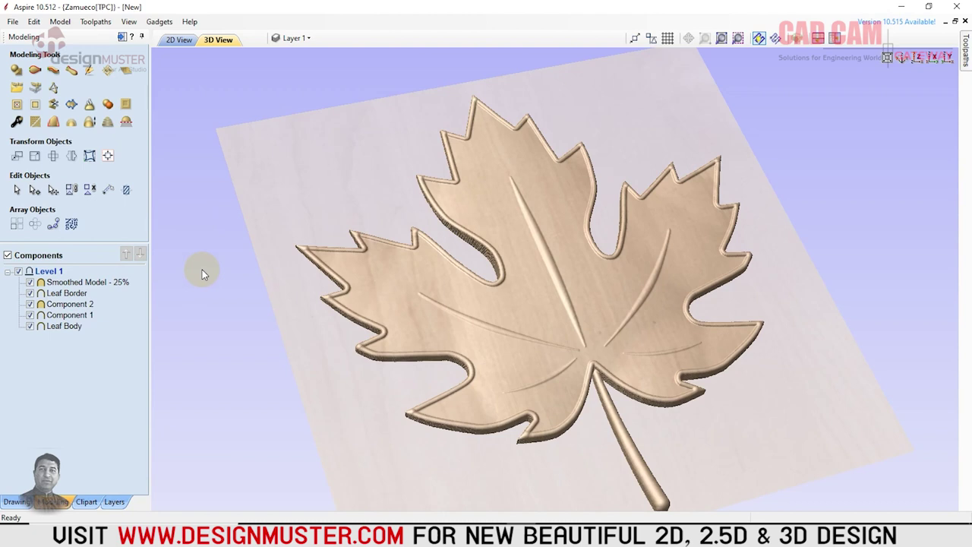
pyautogui.click(77, 284)
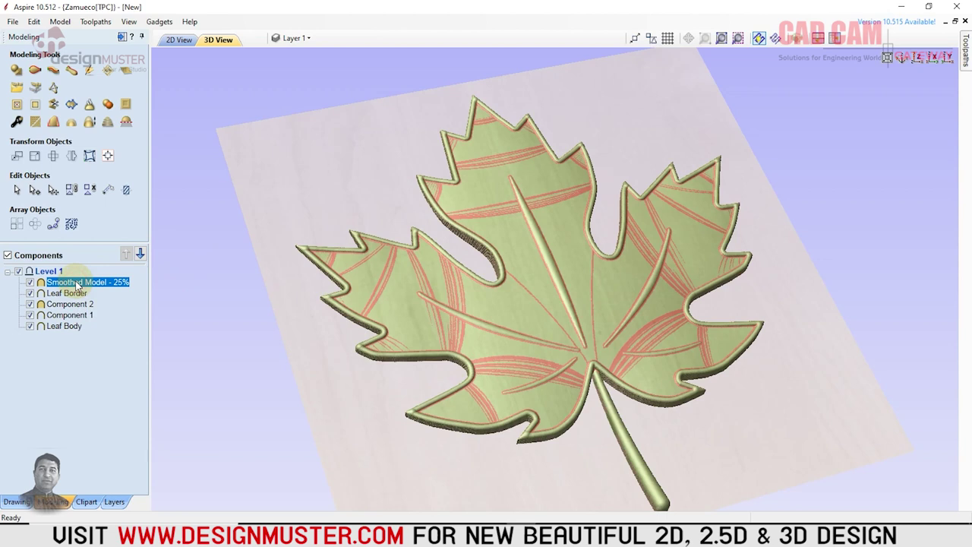
pyautogui.rightClick(77, 284)
pyautogui.moveTo(120, 457)
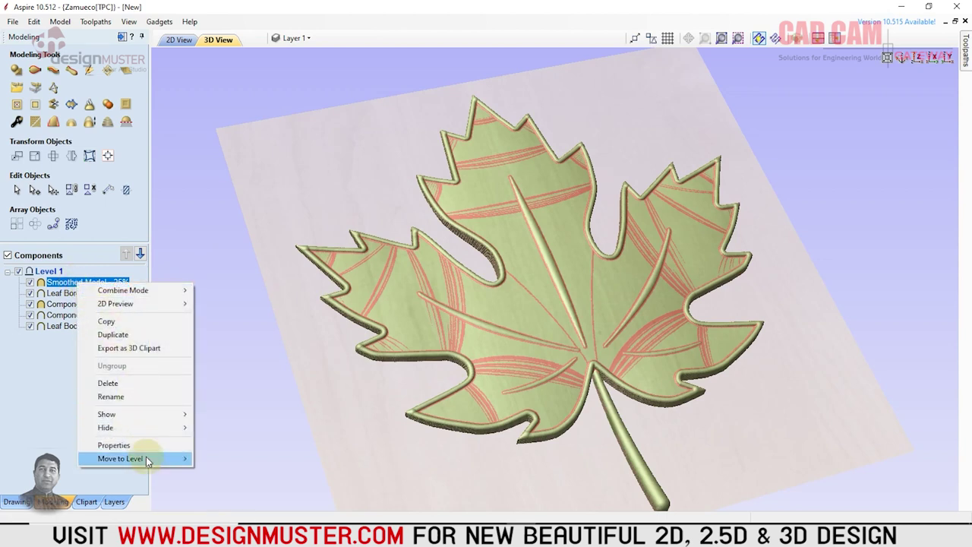
pyautogui.click(129, 384)
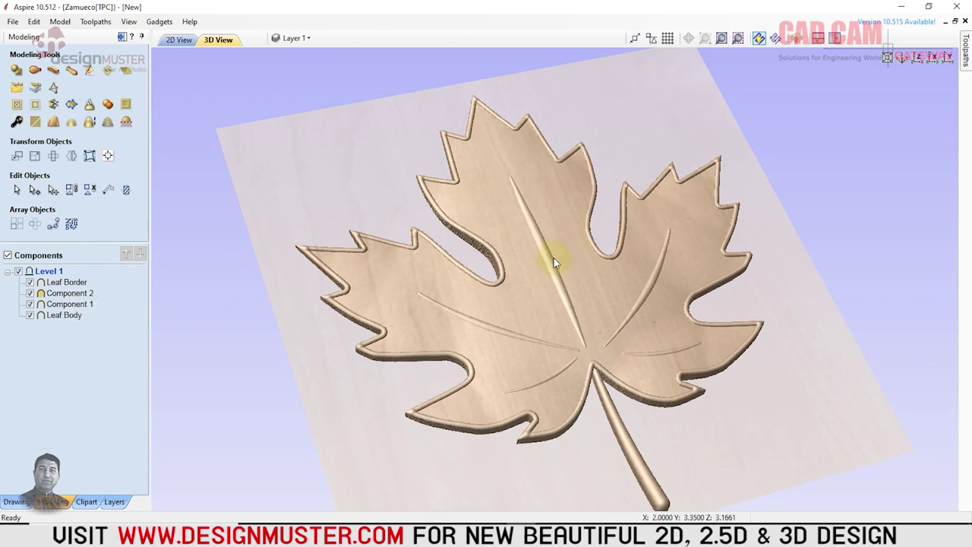
pyautogui.click(29, 293)
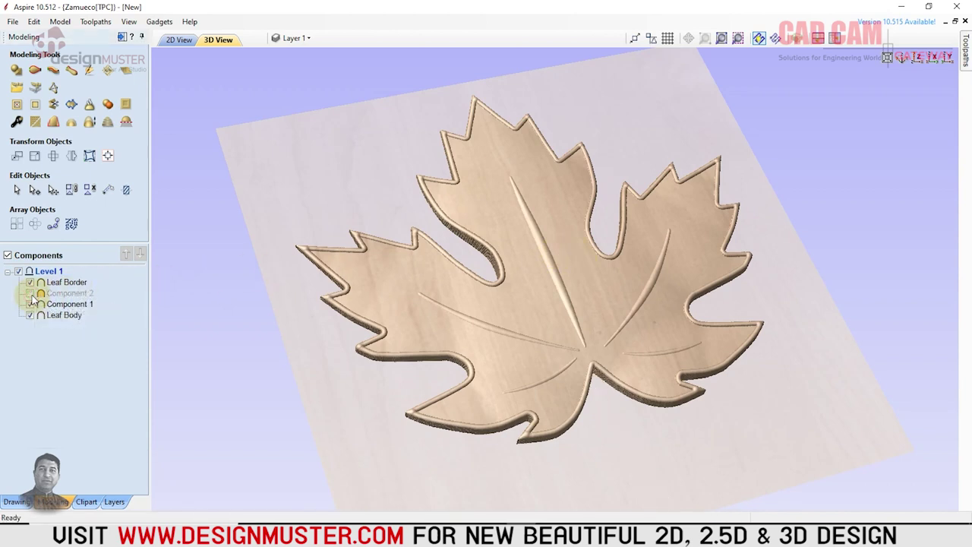
pyautogui.click(30, 293)
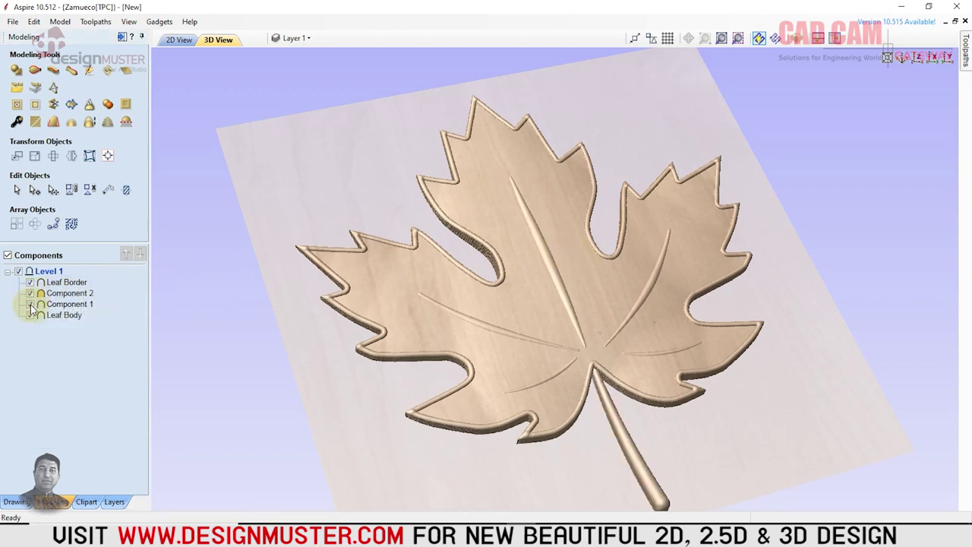
pyautogui.click(30, 303)
pyautogui.click(29, 304)
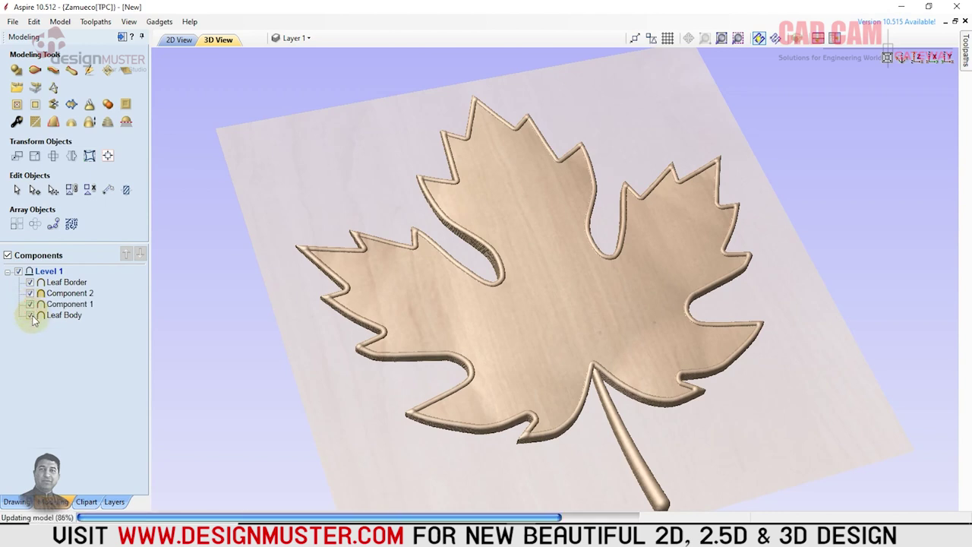
pyautogui.click(30, 315)
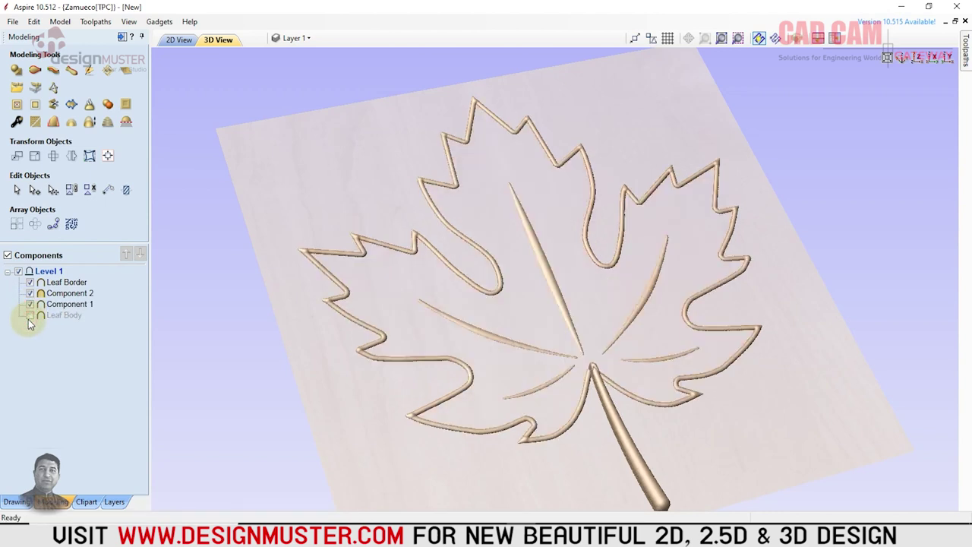
pyautogui.rightClick(30, 316)
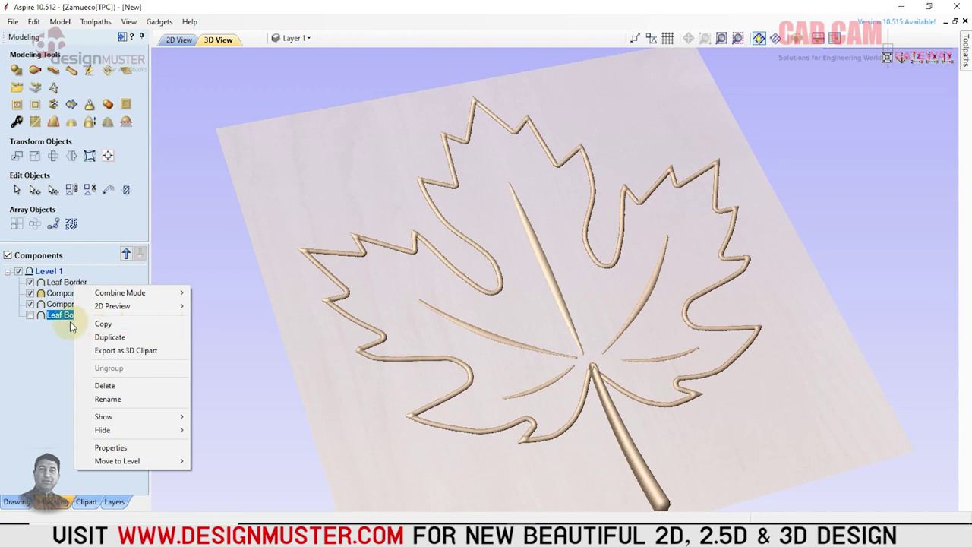
pyautogui.click(31, 315)
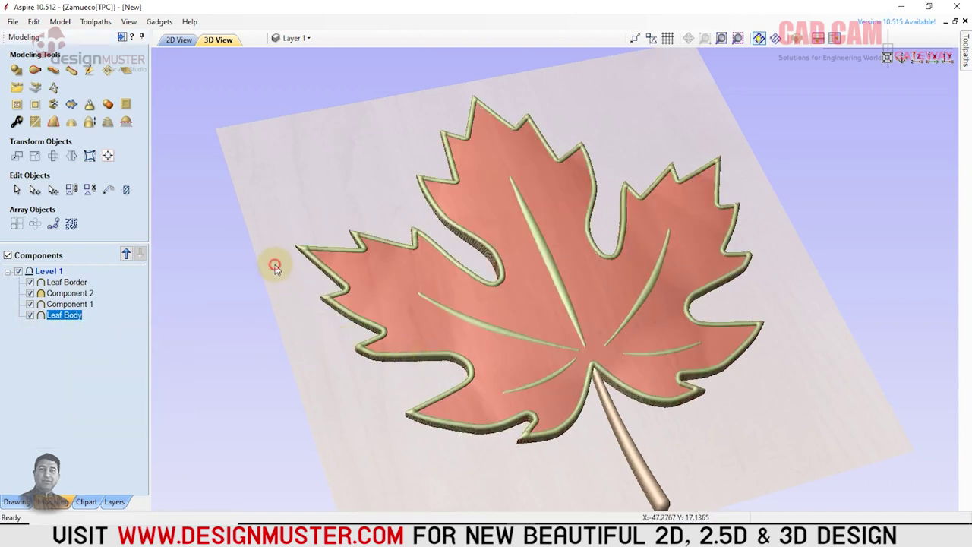
pyautogui.moveTo(759, 391); pyautogui.dragTo(803, 322)
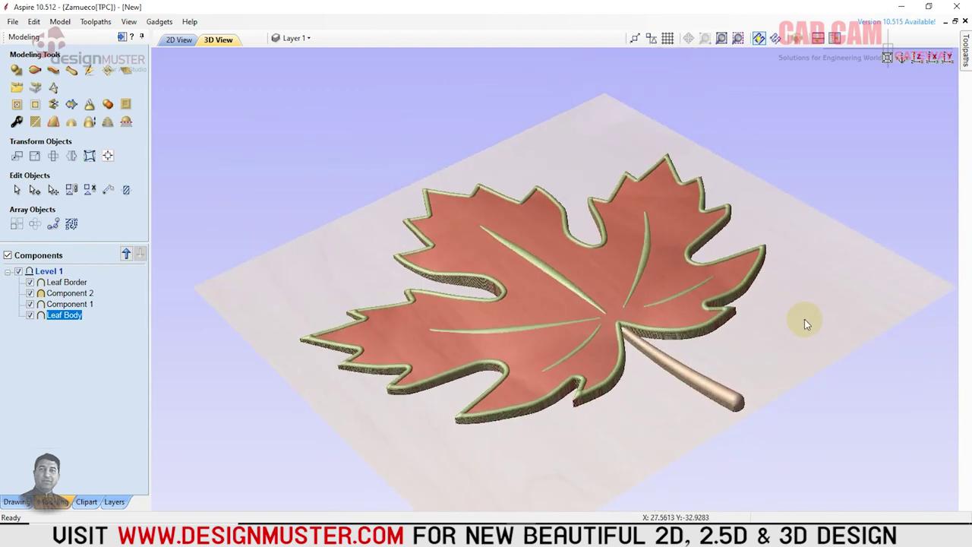
pyautogui.click(50, 272)
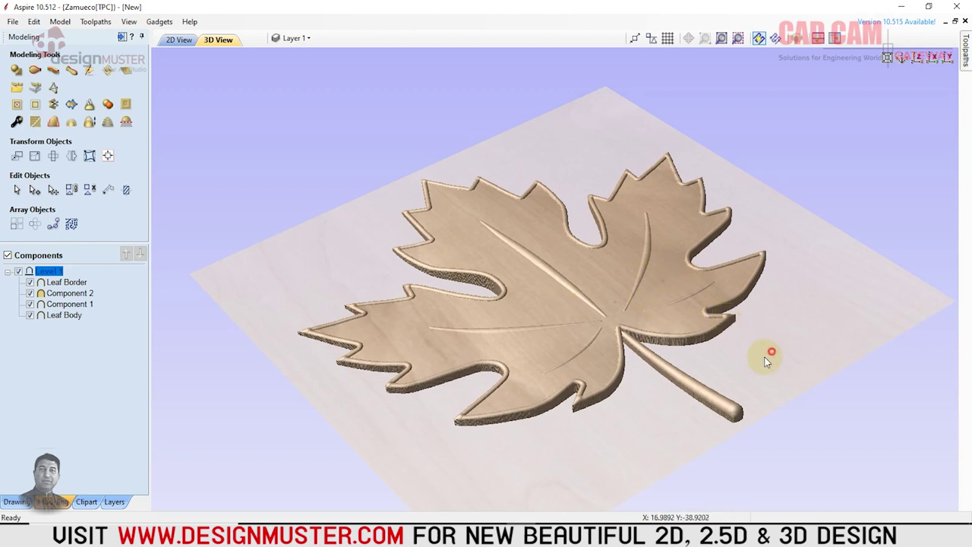
pyautogui.moveTo(768, 354); pyautogui.dragTo(722, 347)
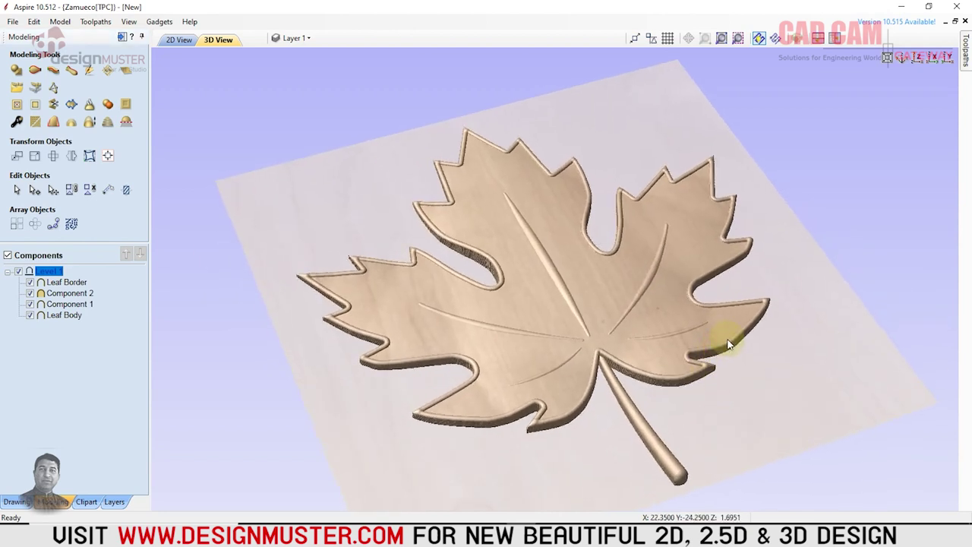
# Save the job, bake the four leaf components into Leaf Body - Baked, and select it
pyautogui.hotkey('ctrl', 's')
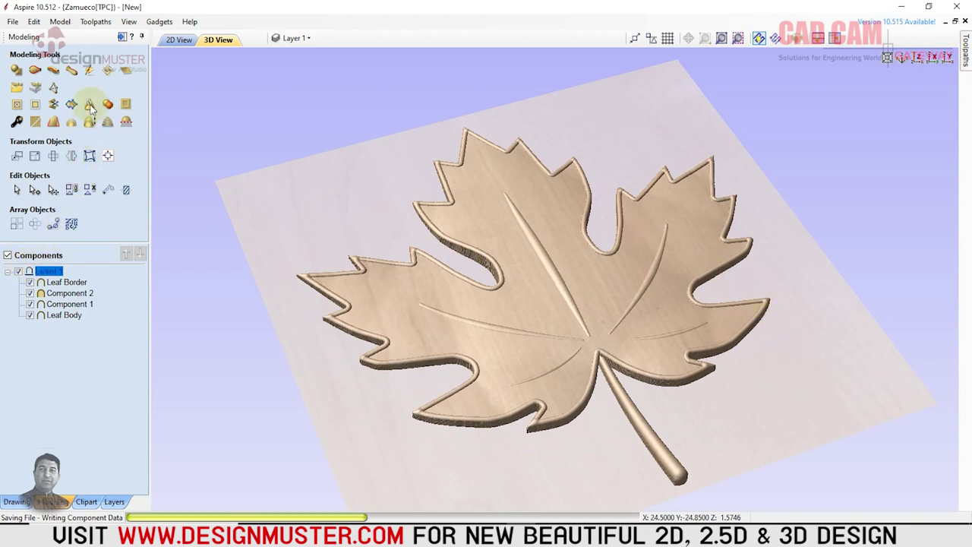
pyautogui.click(66, 282)
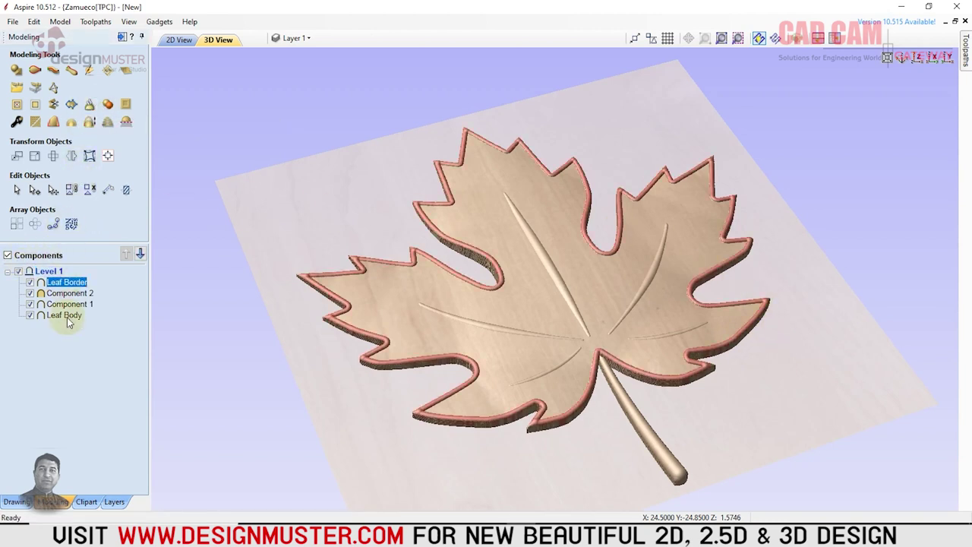
pyautogui.click(65, 315)
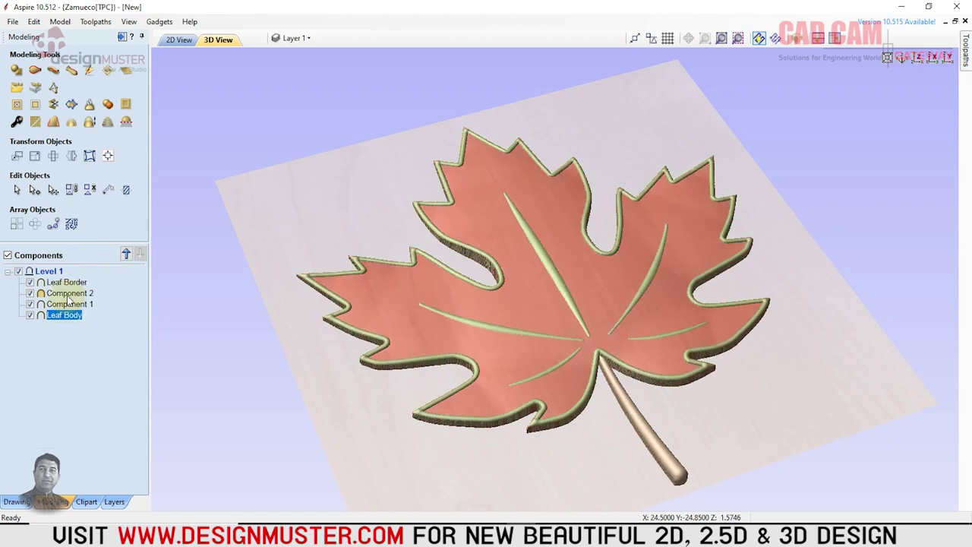
pyautogui.keyDown('shift'); pyautogui.click(65, 282); pyautogui.keyUp('shift')
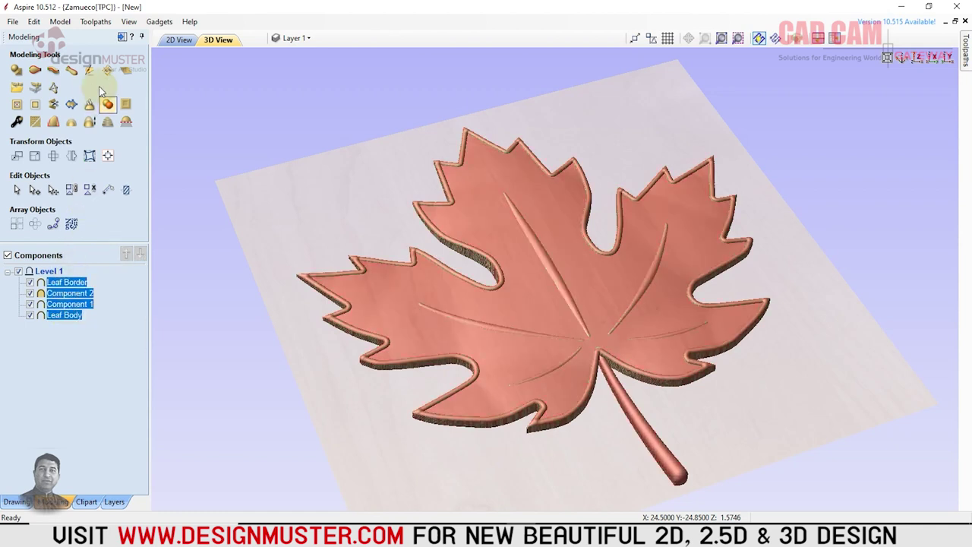
pyautogui.click(90, 108)
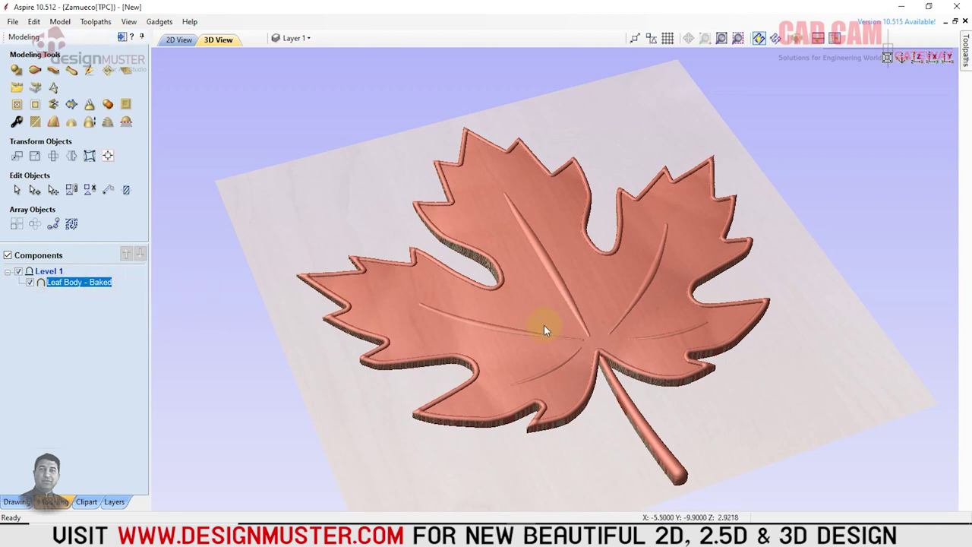
pyautogui.click(215, 360)
pyautogui.click(217, 347)
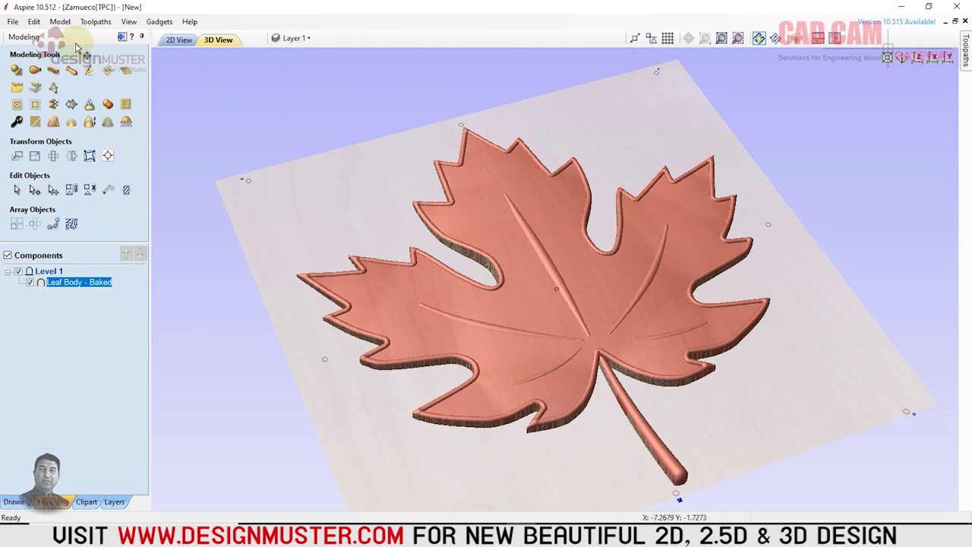
# Copy the baked leaf component and launch a second copy of Aspire
pyautogui.click(34, 22)
pyautogui.click(53, 77)
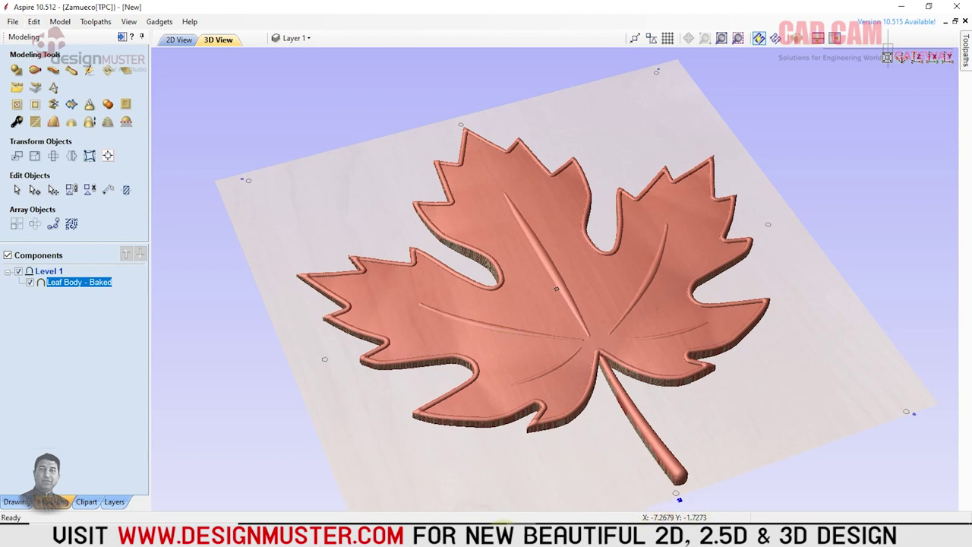
pyautogui.rightClick(520, 535)
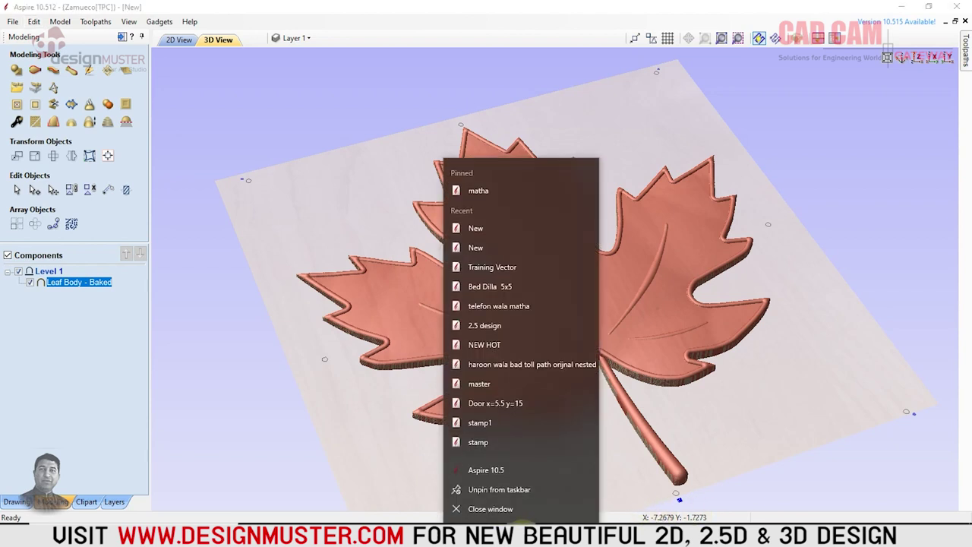
pyautogui.click(490, 469)
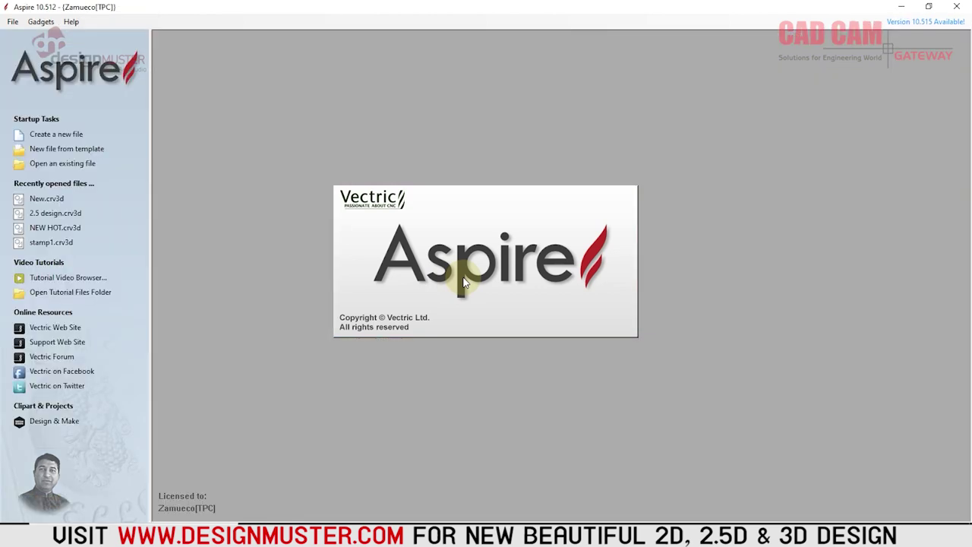
# Create a new job measuring 200 × 200 mm
pyautogui.click(47, 136)
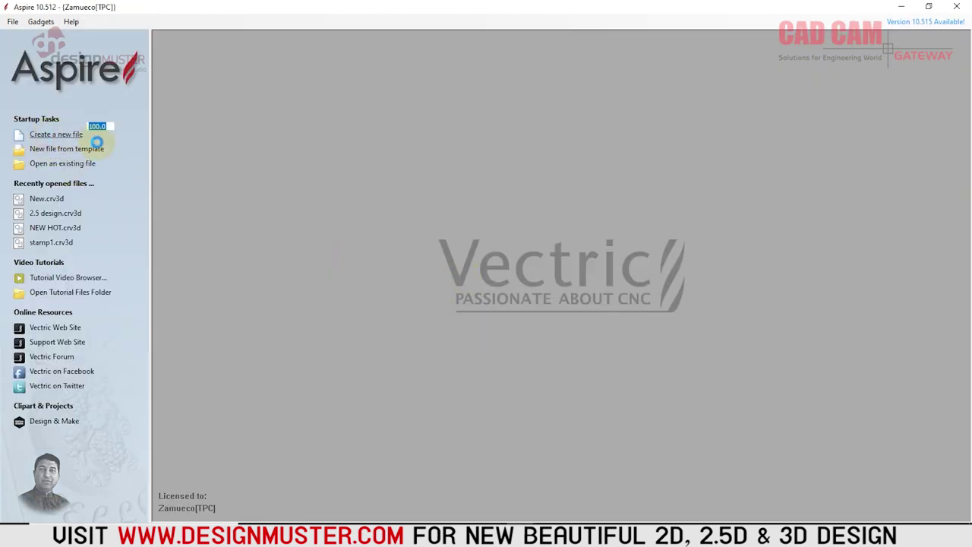
pyautogui.write('2')
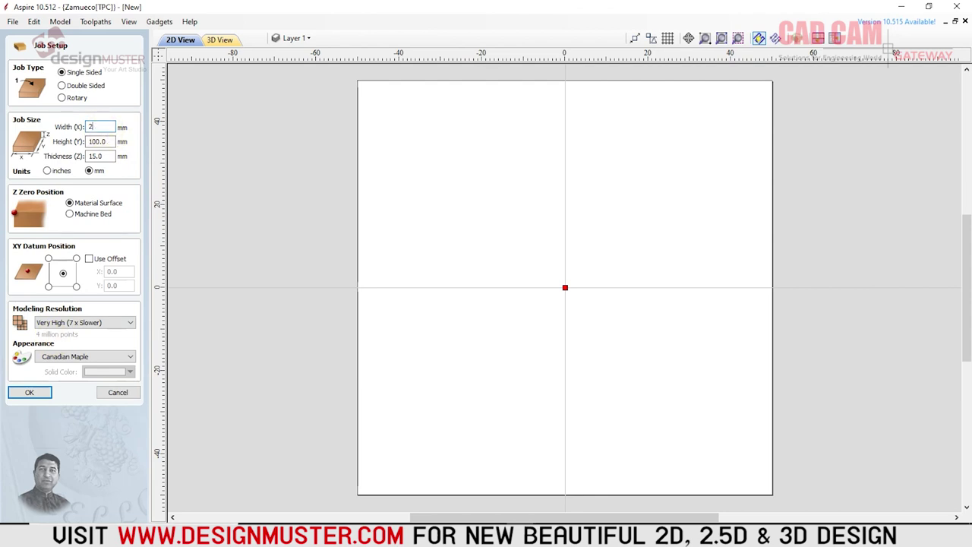
pyautogui.write('00')
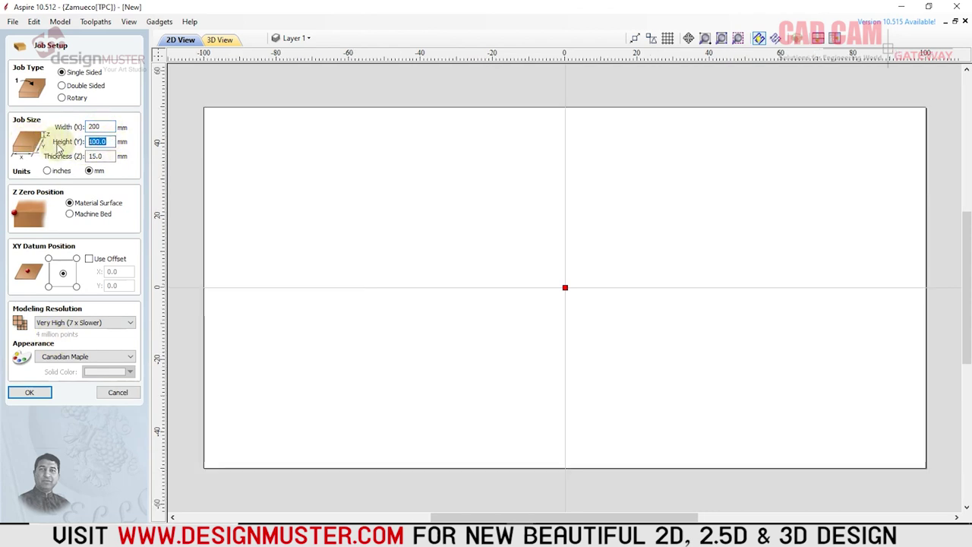
pyautogui.write('200')
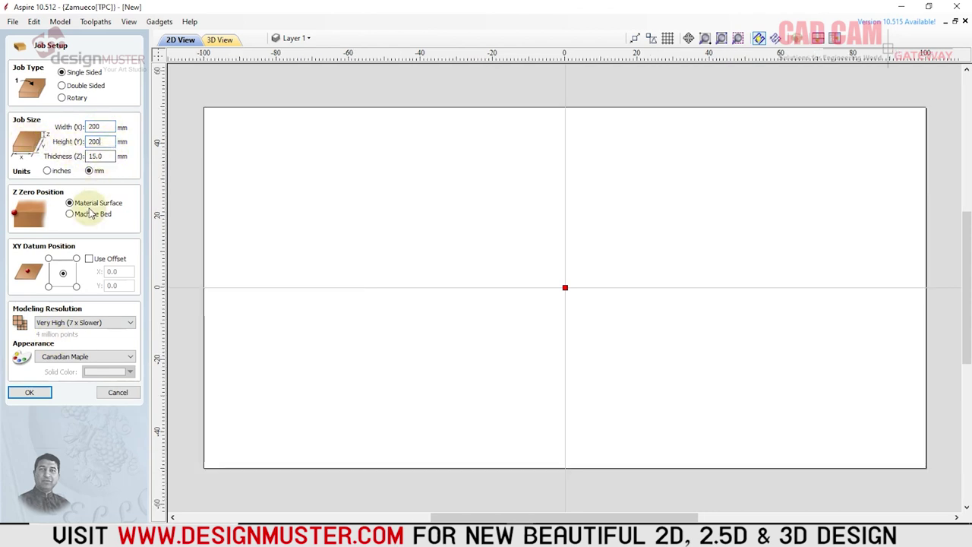
pyautogui.click(30, 392)
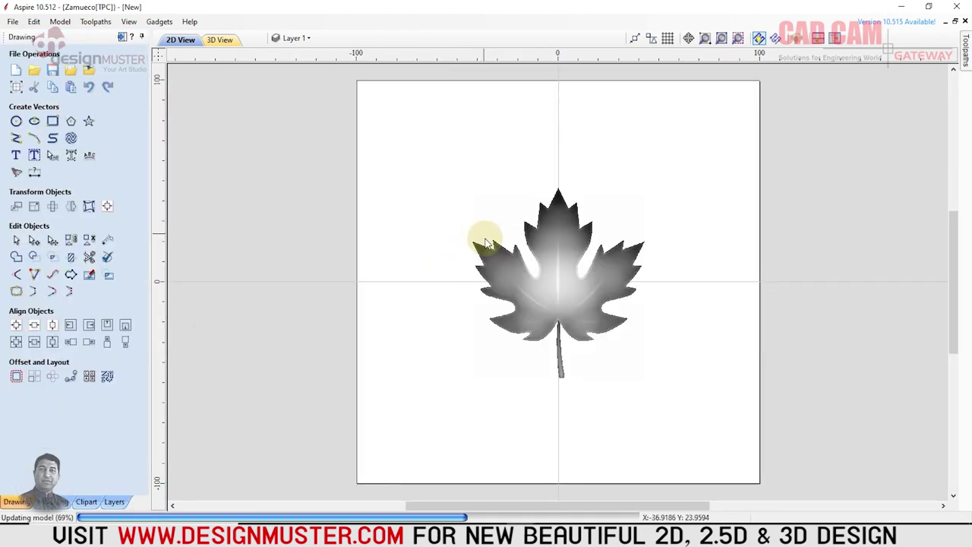
# Paste the baked leaf and show the 2D and 3D views side by side
pyautogui.click(547, 278)
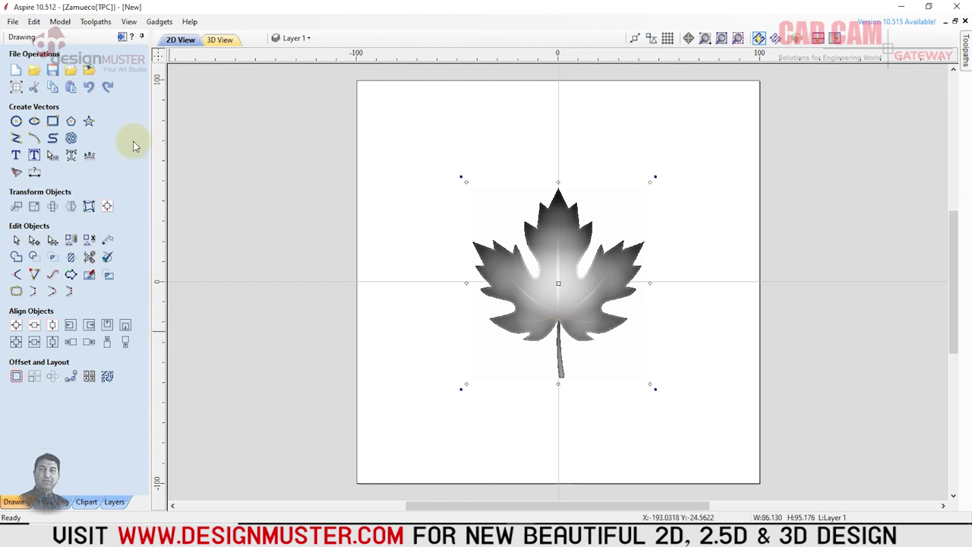
pyautogui.click(58, 501)
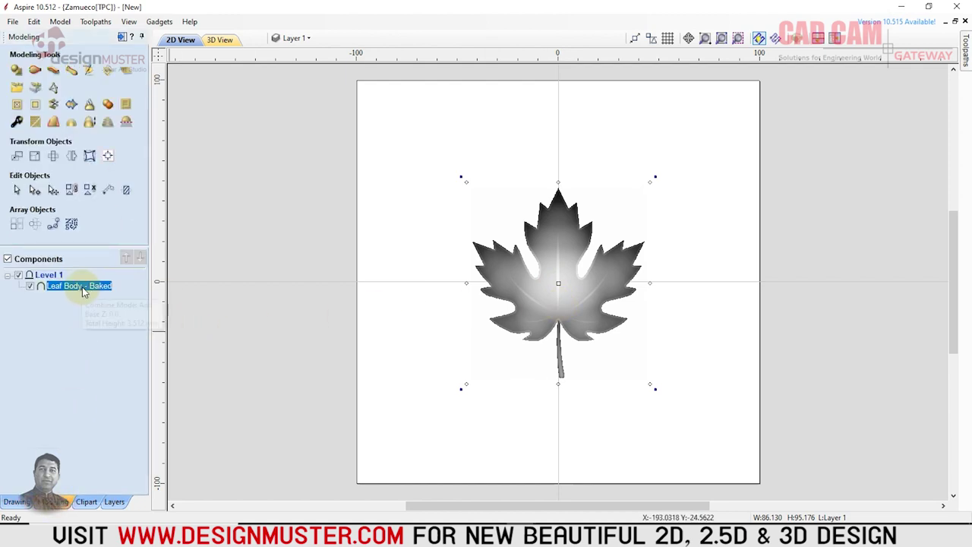
pyautogui.click(441, 311)
pyautogui.click(528, 298)
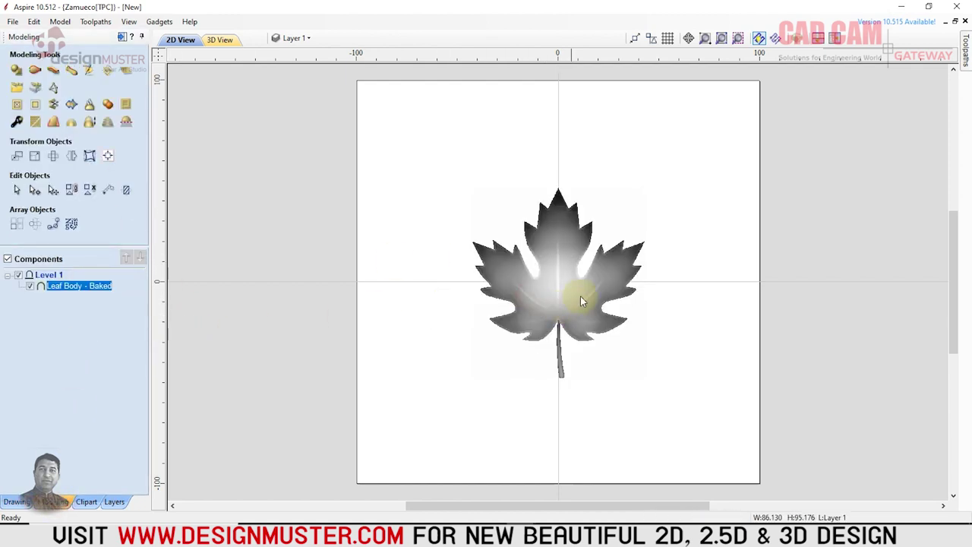
pyautogui.click(833, 37)
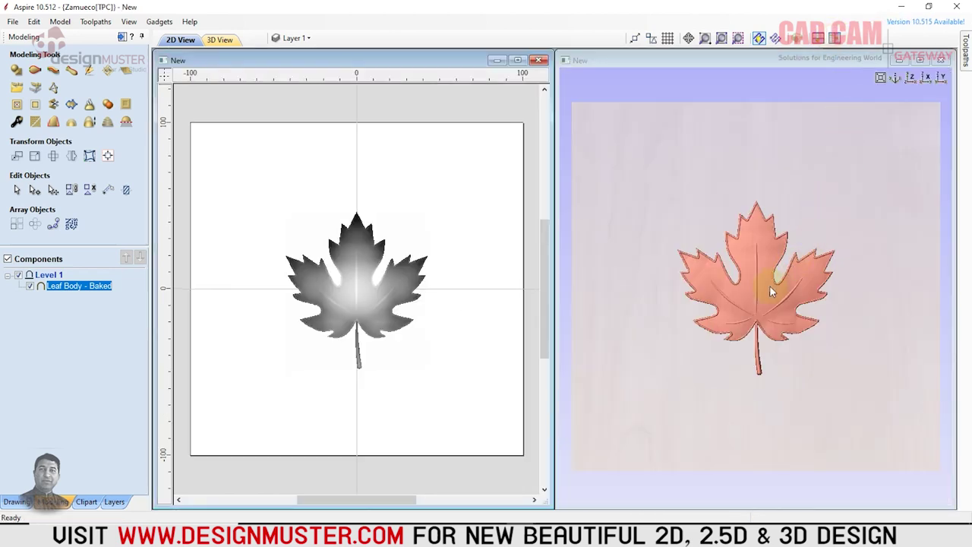
# Move the leaf to the board's upper left and rotate it to lean sideways
pyautogui.click(362, 288)
pyautogui.moveTo(362, 289); pyautogui.dragTo(283, 224)
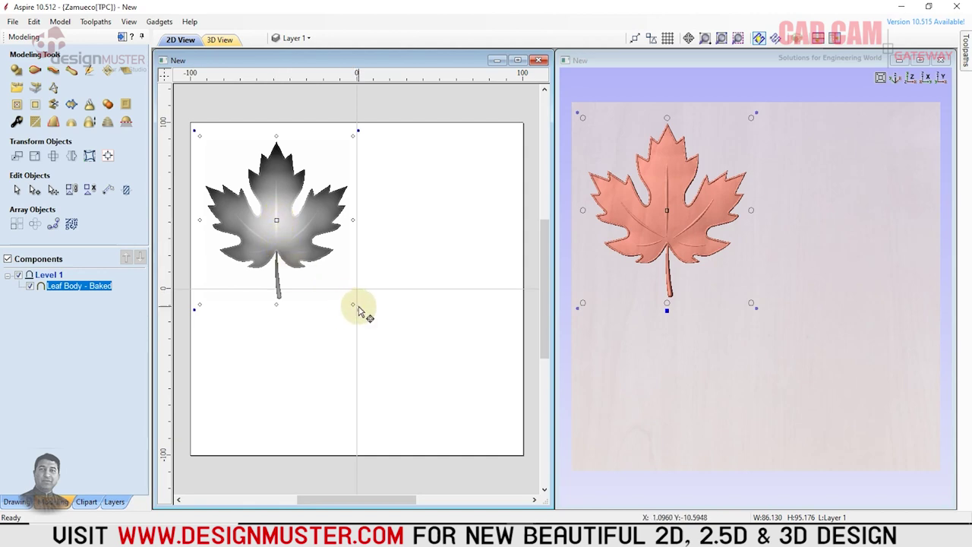
pyautogui.moveTo(353, 305); pyautogui.dragTo(417, 258)
pyautogui.moveTo(289, 221); pyautogui.dragTo(304, 222)
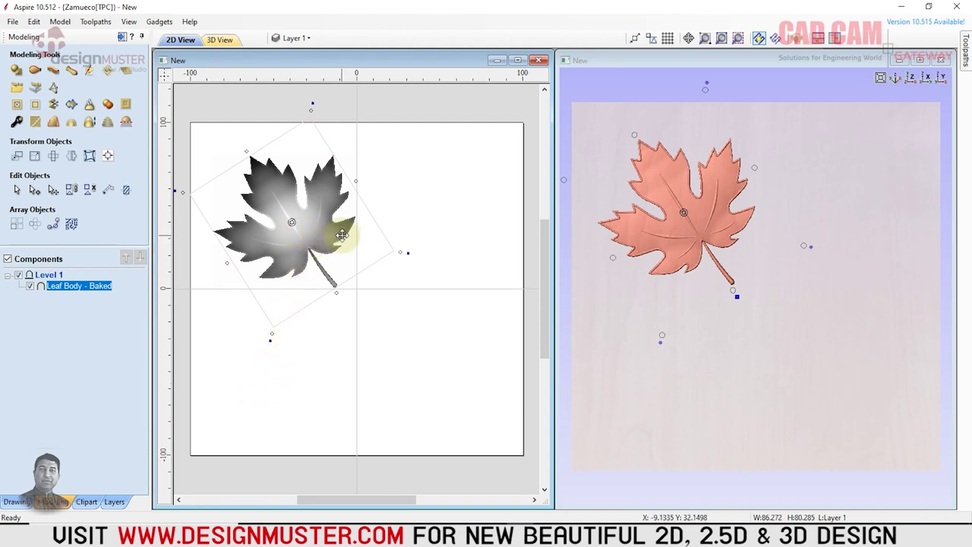
# Duplicate the leaf component, move the copy to the right half, and rotate it to lean the opposite way
pyautogui.hotkey('ctrl', 'c')
pyautogui.hotkey('ctrl', 'v')
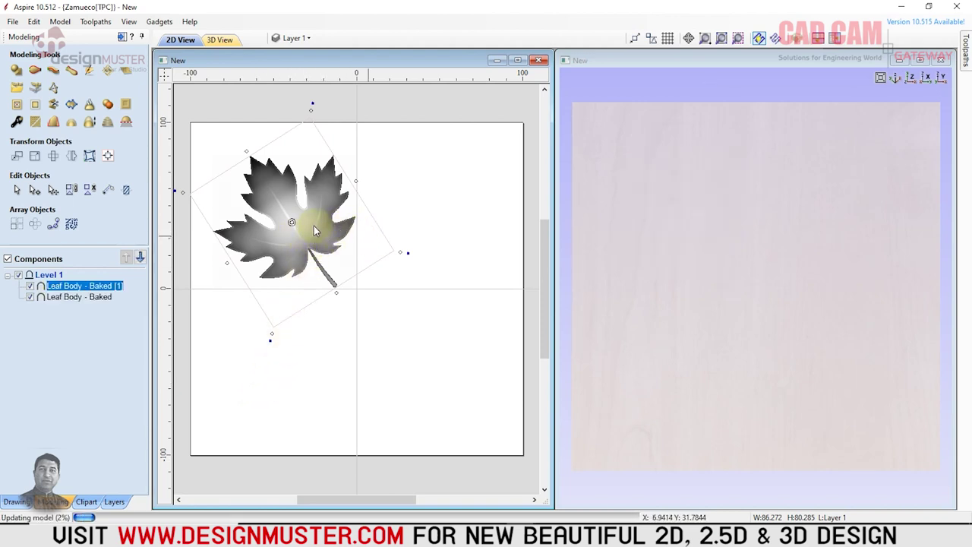
pyautogui.moveTo(312, 223); pyautogui.dragTo(453, 228)
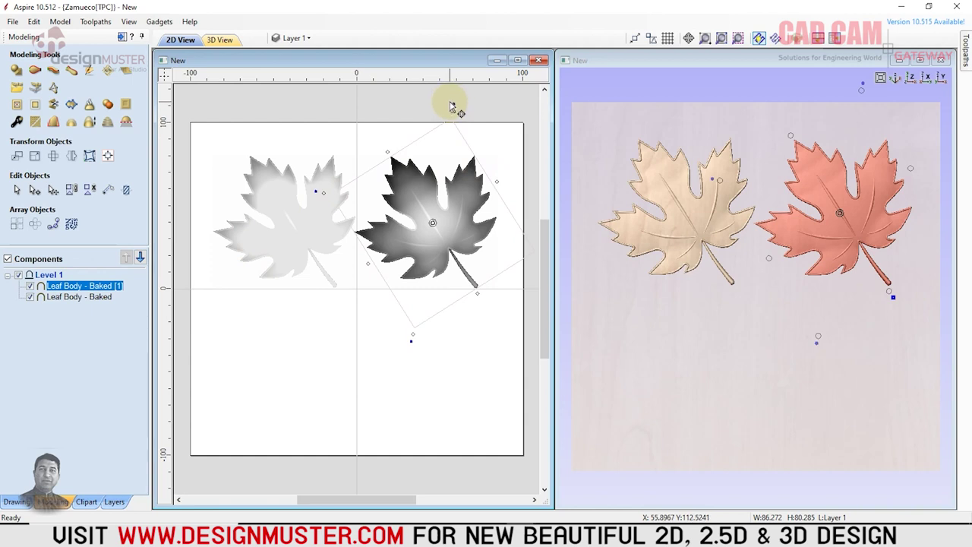
pyautogui.moveTo(452, 105)
pyautogui.mouseDown()
pyautogui.moveTo(525, 182)
pyautogui.moveTo(541, 218)
pyautogui.mouseUp()
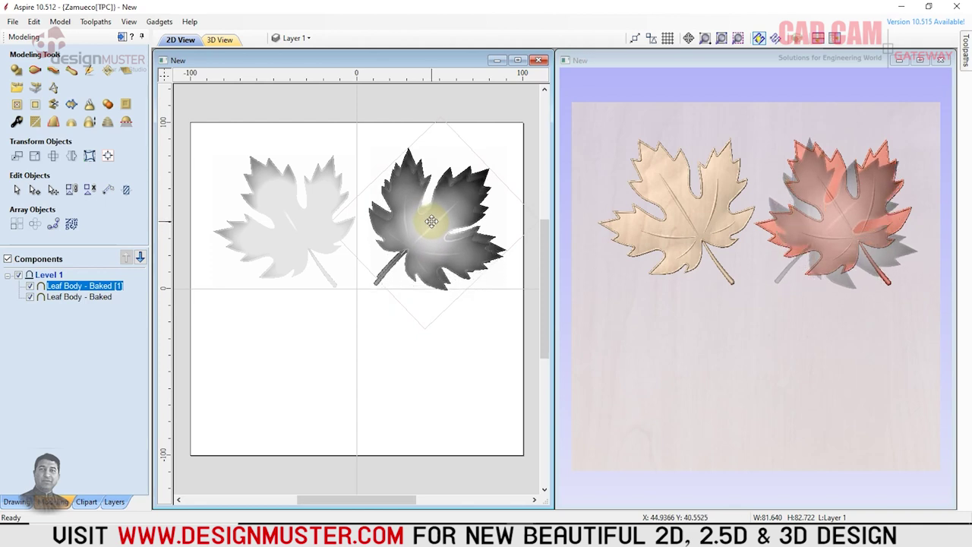
pyautogui.click(402, 368)
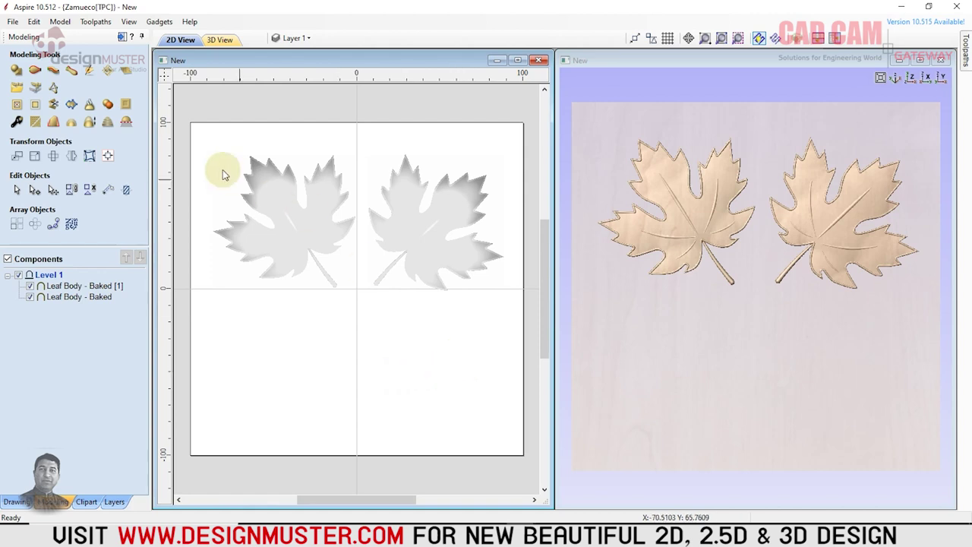
# Bring forward the Aspire window holding the original maple leaf job
pyautogui.rightClick(521, 524)
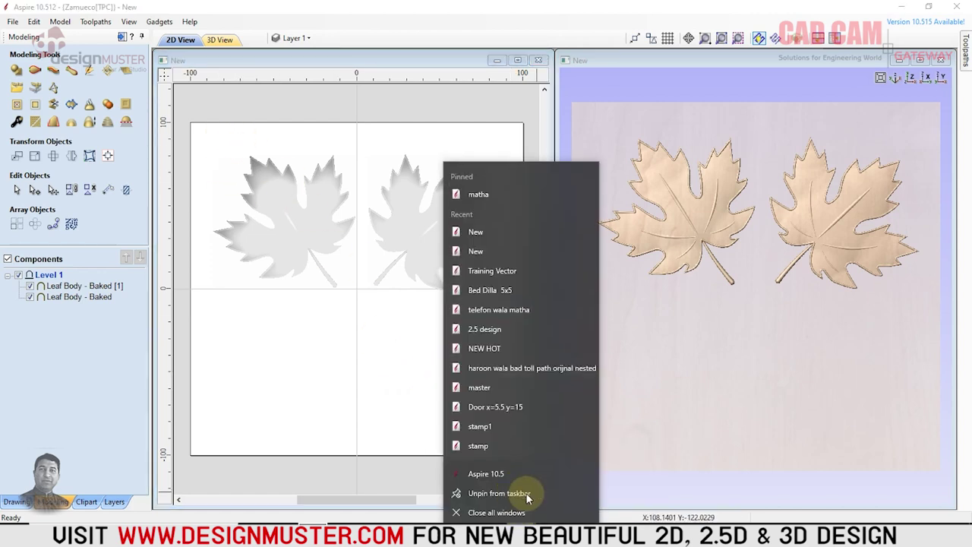
pyautogui.click(520, 524)
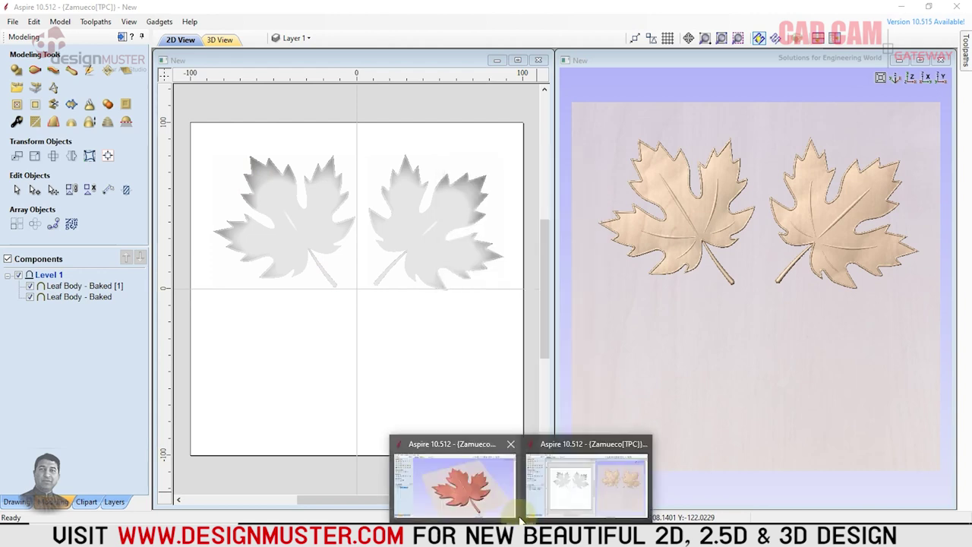
pyautogui.click(459, 480)
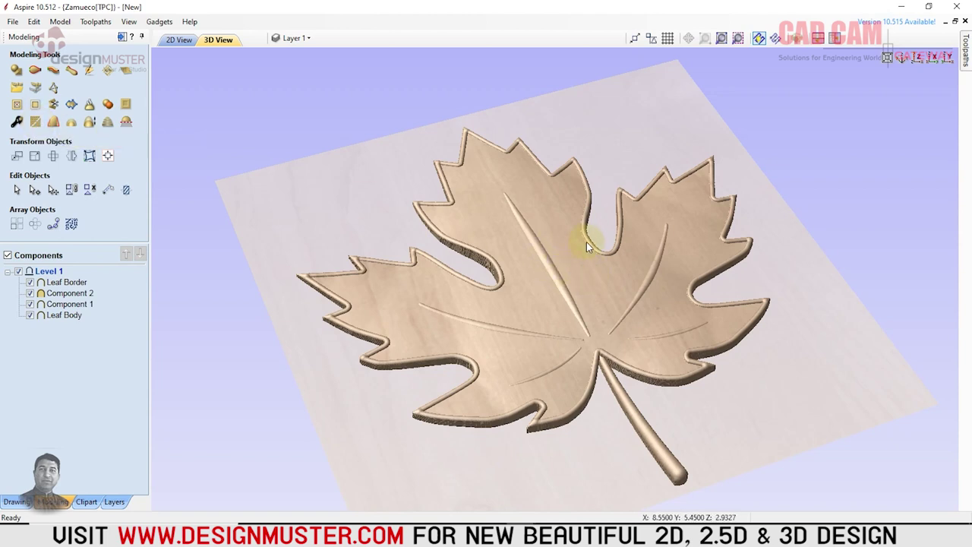
# Group the four leaf components, Leaf Border through Leaf Body, into one
pyautogui.click(49, 271)
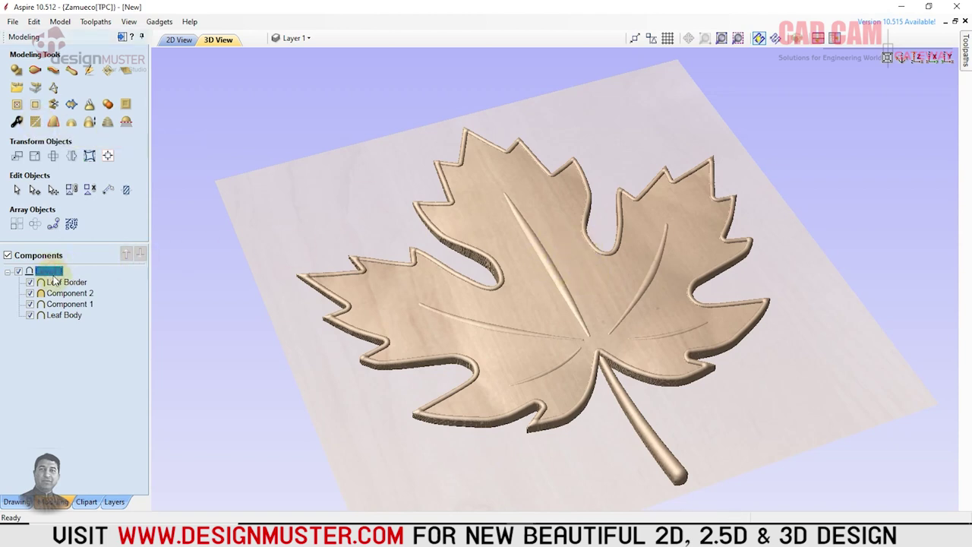
pyautogui.click(55, 282)
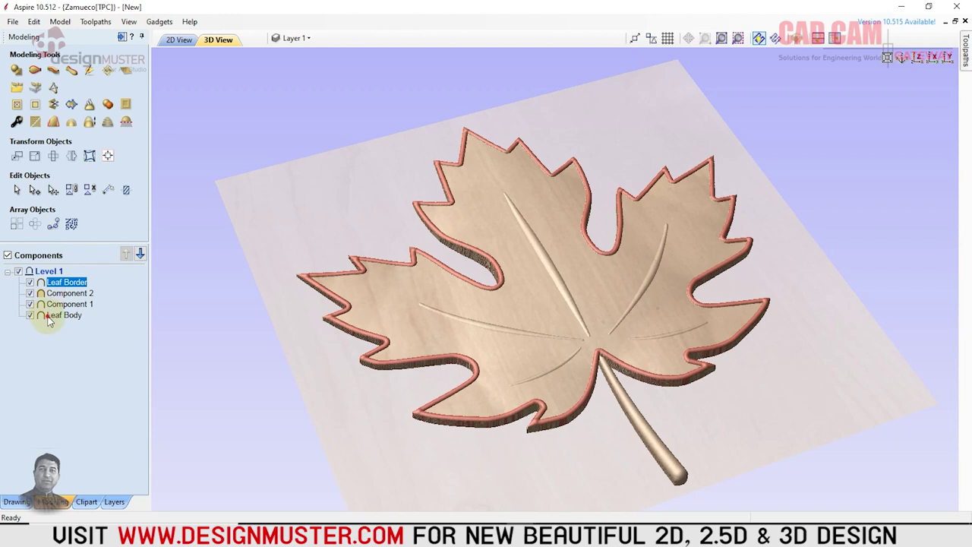
pyautogui.keyDown('shift'); pyautogui.click(47, 315); pyautogui.keyUp('shift')
pyautogui.click(34, 125)
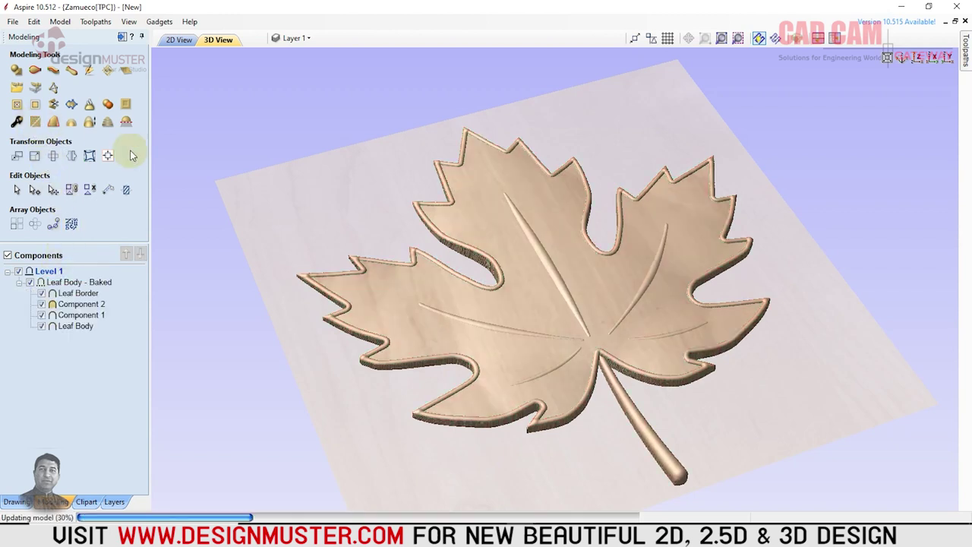
# Bake and smooth the grouped leaf with increased smoothing, apply it, then undo back to separate components
pyautogui.doubleClick(441, 270)
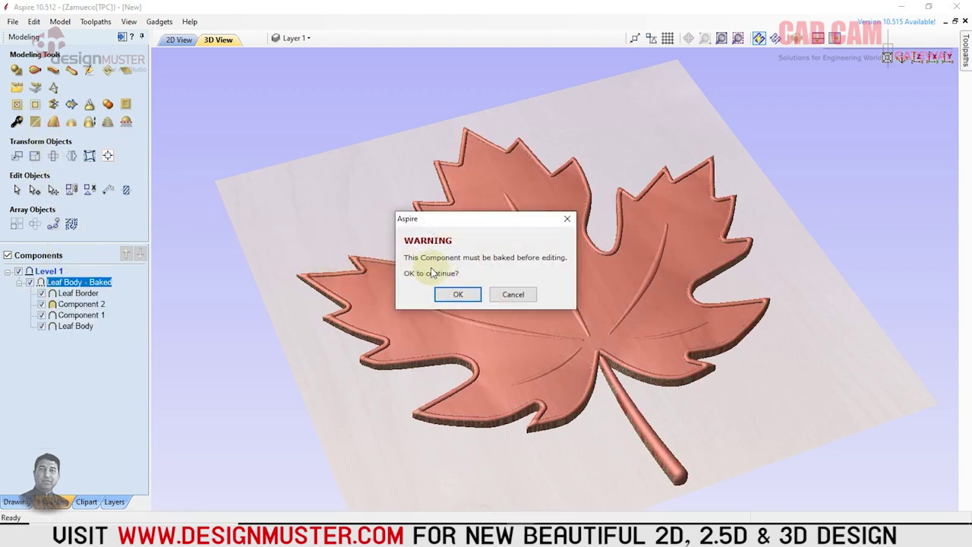
pyautogui.click(456, 295)
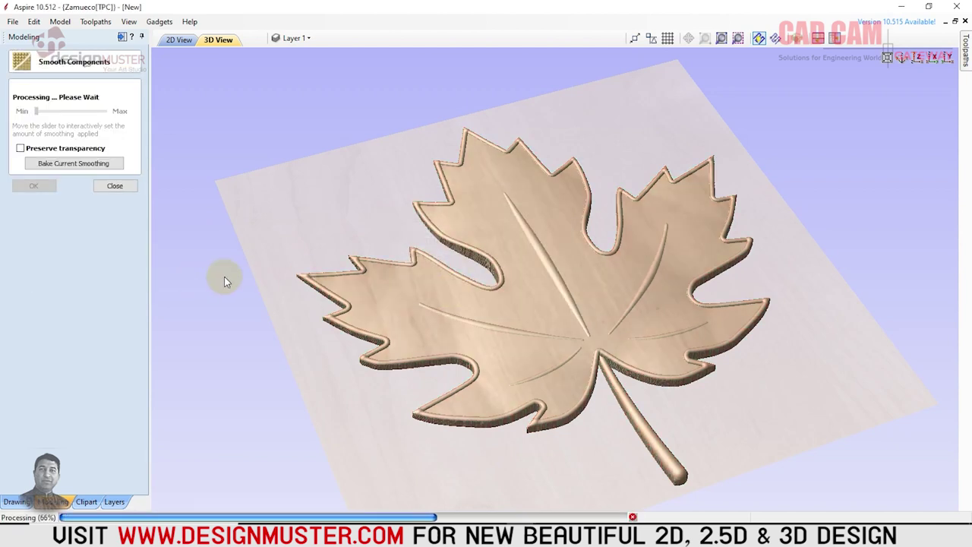
pyautogui.moveTo(69, 113); pyautogui.dragTo(74, 110)
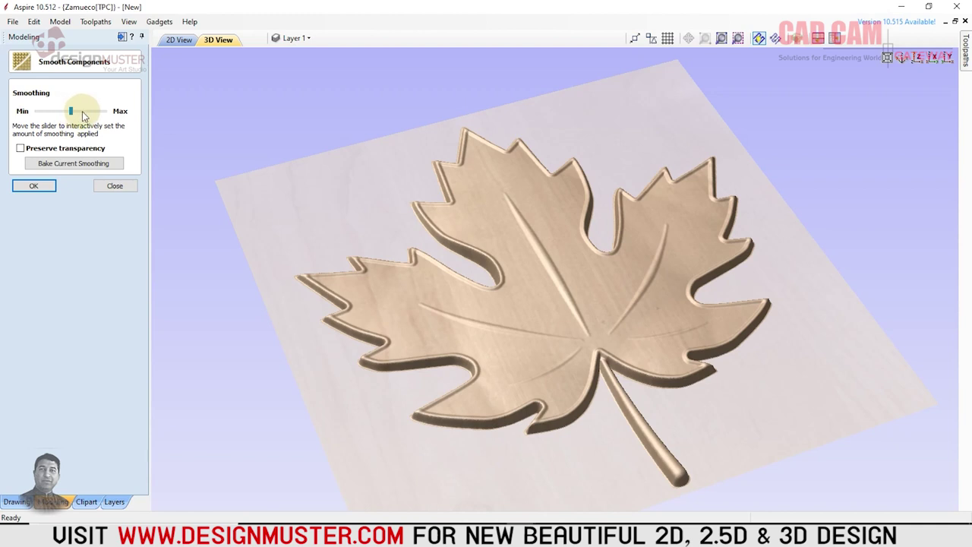
pyautogui.moveTo(85, 111); pyautogui.dragTo(89, 113)
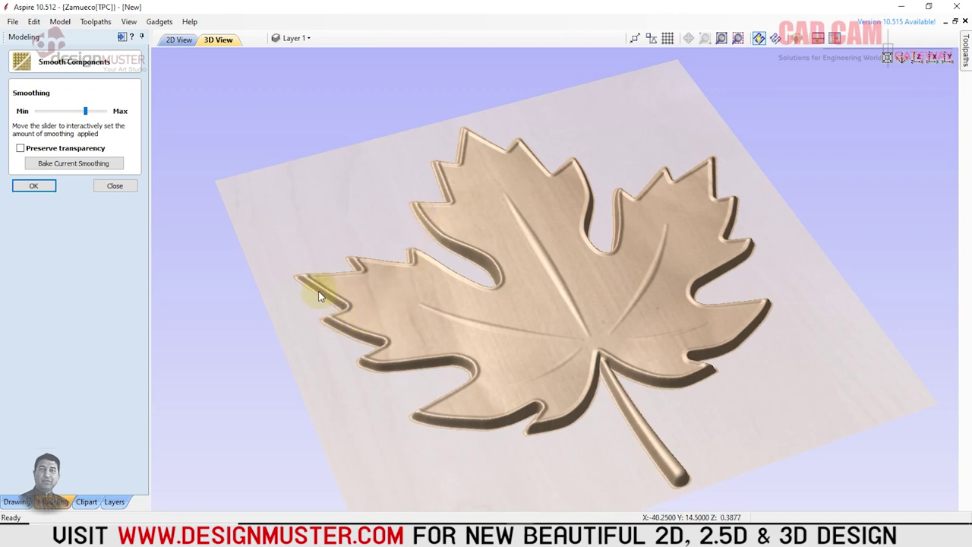
pyautogui.moveTo(603, 293)
pyautogui.mouseDown()
pyautogui.moveTo(571, 414)
pyautogui.moveTo(558, 296)
pyautogui.moveTo(586, 297)
pyautogui.moveTo(580, 354)
pyautogui.moveTo(609, 365)
pyautogui.mouseUp()
pyautogui.moveTo(114, 113); pyautogui.dragTo(42, 120)
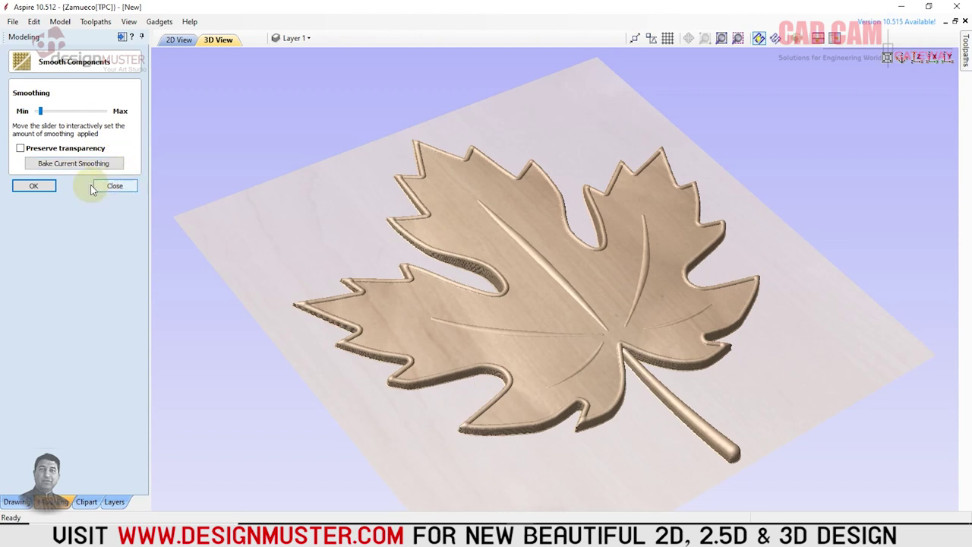
pyautogui.click(35, 186)
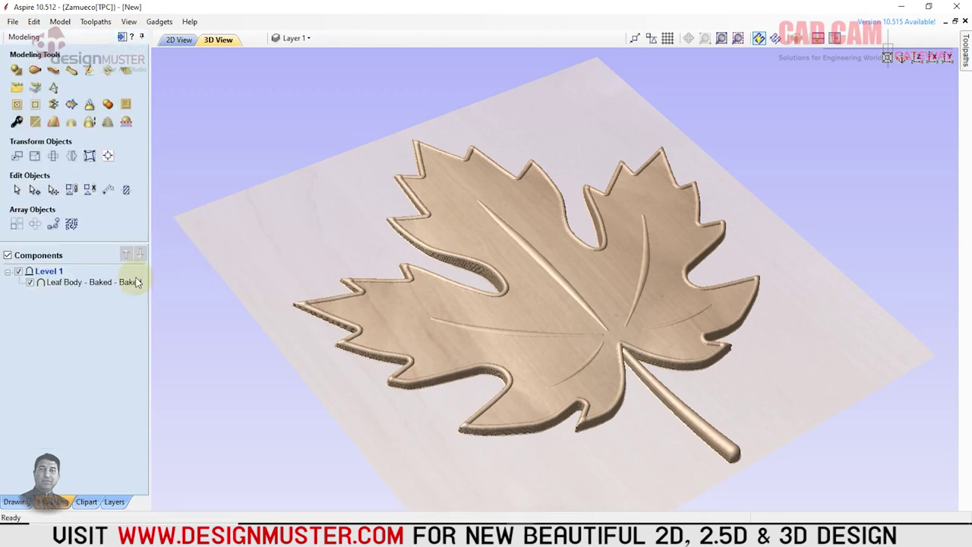
pyautogui.moveTo(70, 284)
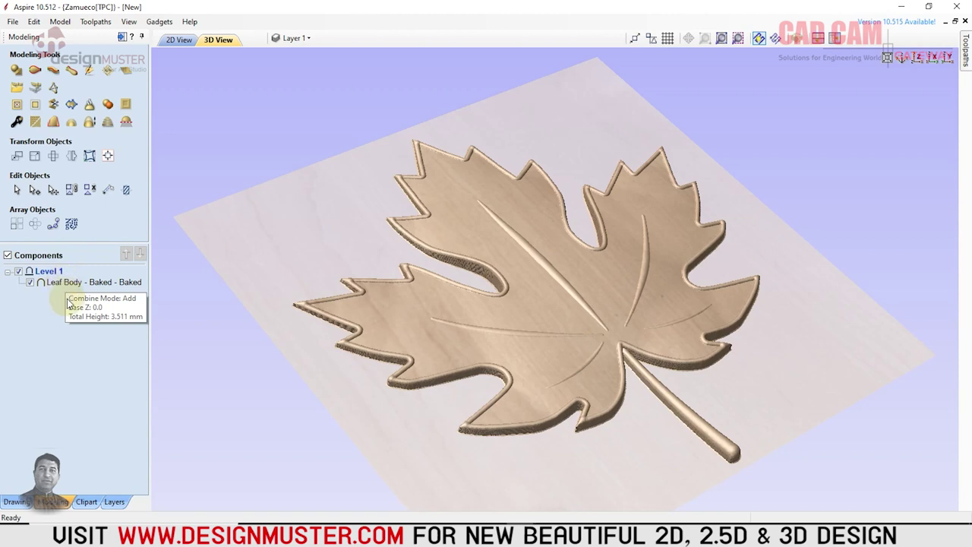
pyautogui.click(66, 326)
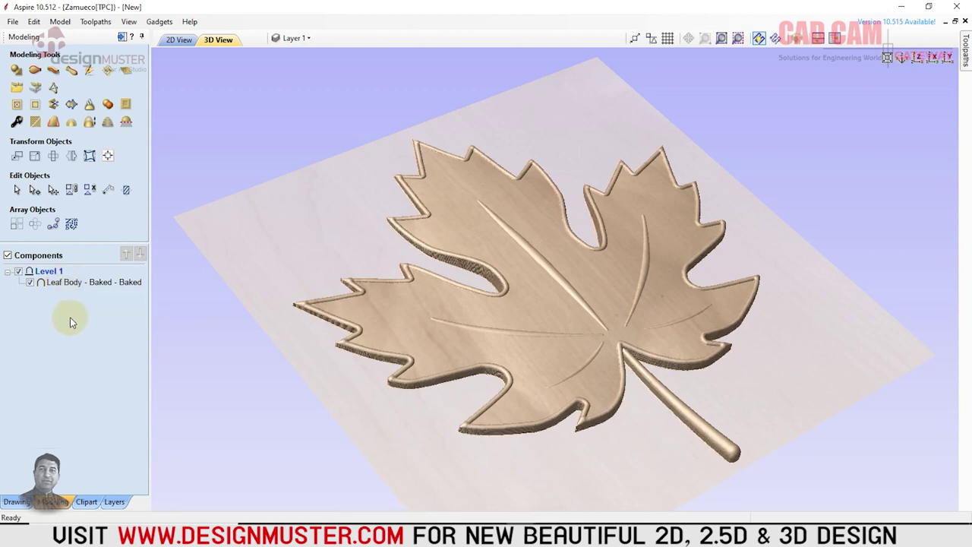